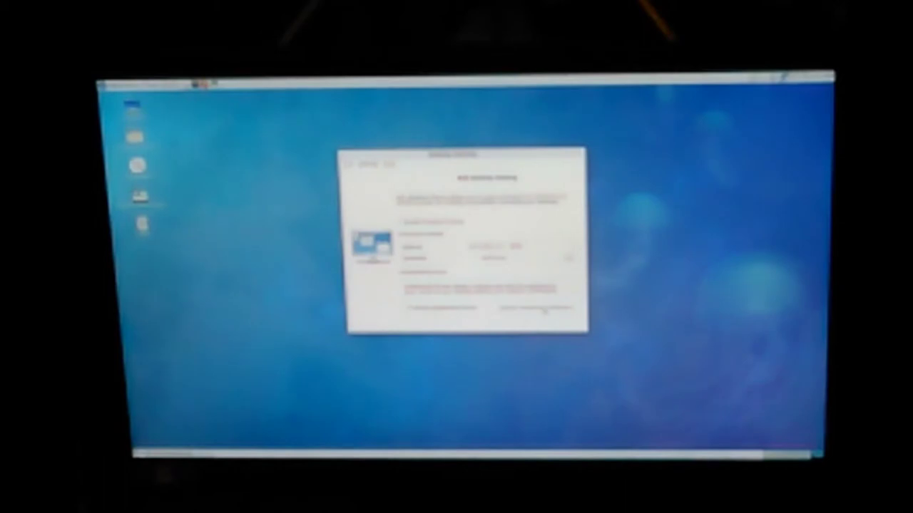
Enter and repeat the sharing password, enable the extra option, confirm, then reveal the desktop.
{"action": "left_click", "coordinate": [545, 310]}
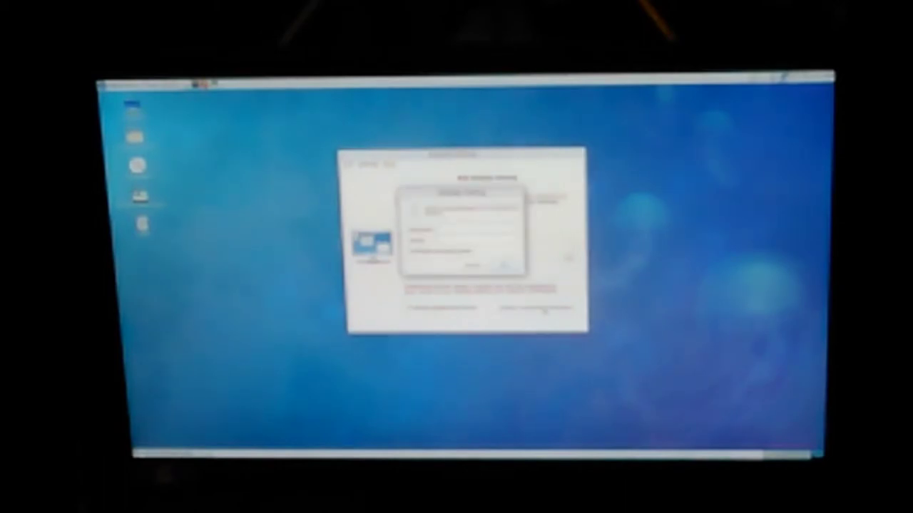
{"action": "left_click", "coordinate": [504, 266]}
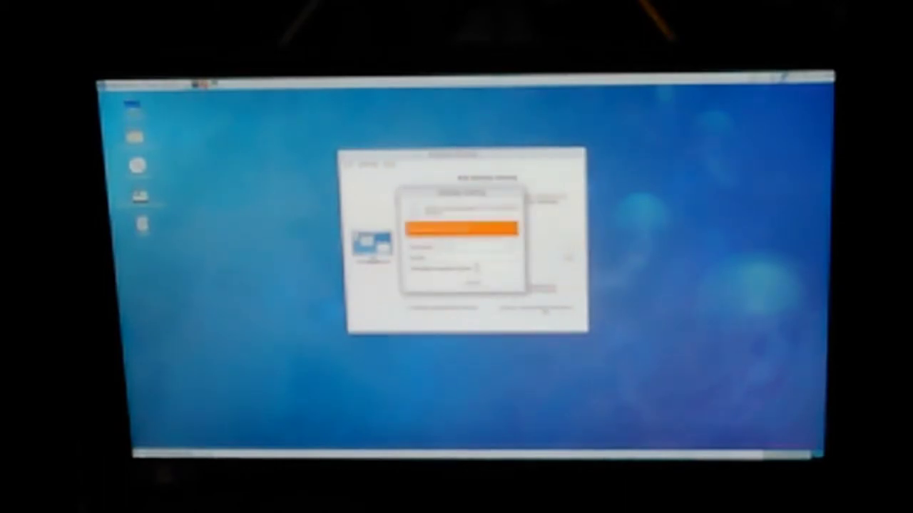
{"action": "left_click", "coordinate": [480, 268]}
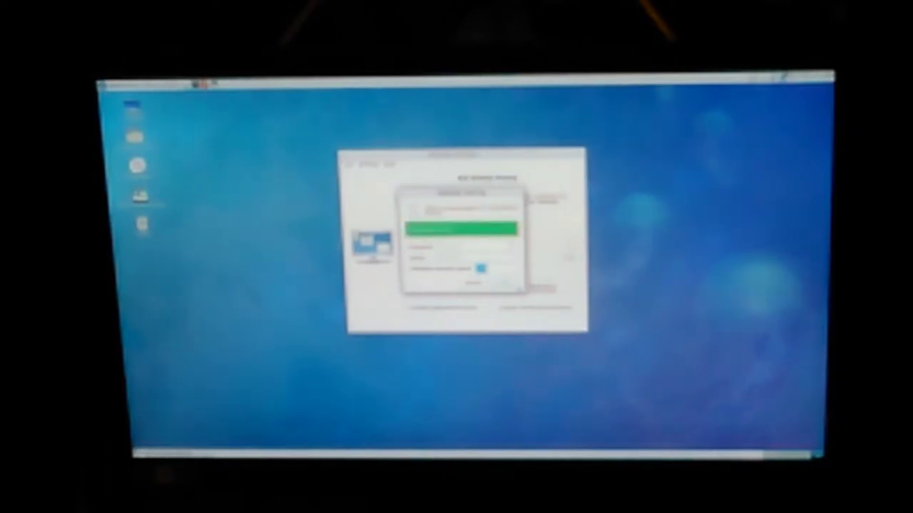
{"action": "left_click", "coordinate": [504, 284]}
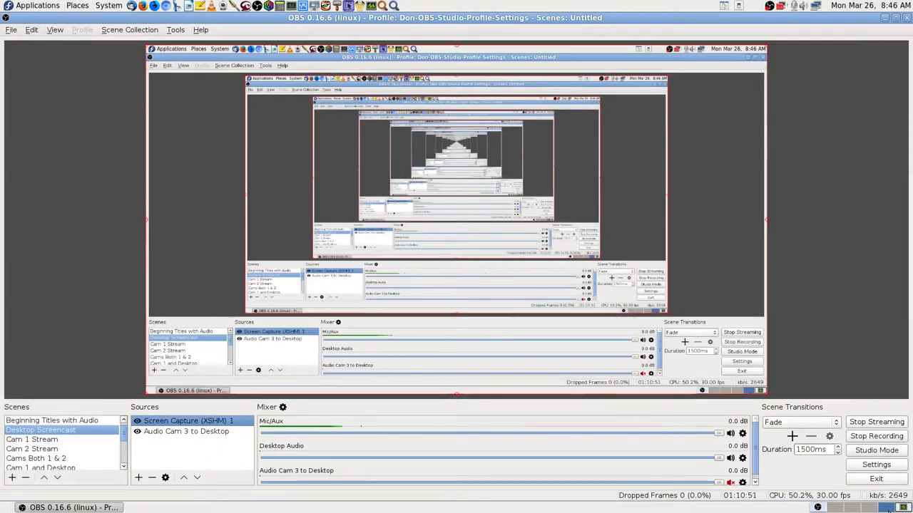
{"action": "left_click", "coordinate": [887, 510]}
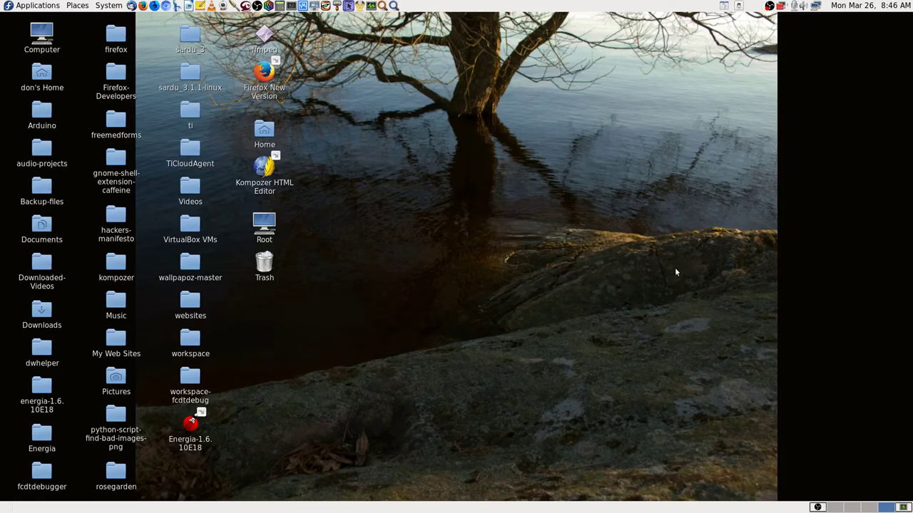
Try a TigerVNC connection to 192.168.0.171, dismiss the no-route-to-host error, then launch Remote Desktop Viewer.
{"action": "left_click", "coordinate": [325, 6]}
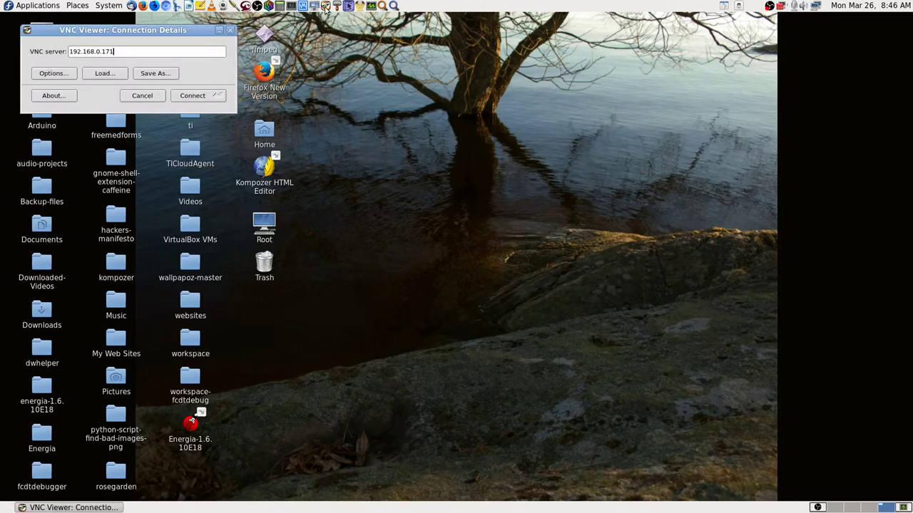
{"action": "left_click", "coordinate": [200, 94]}
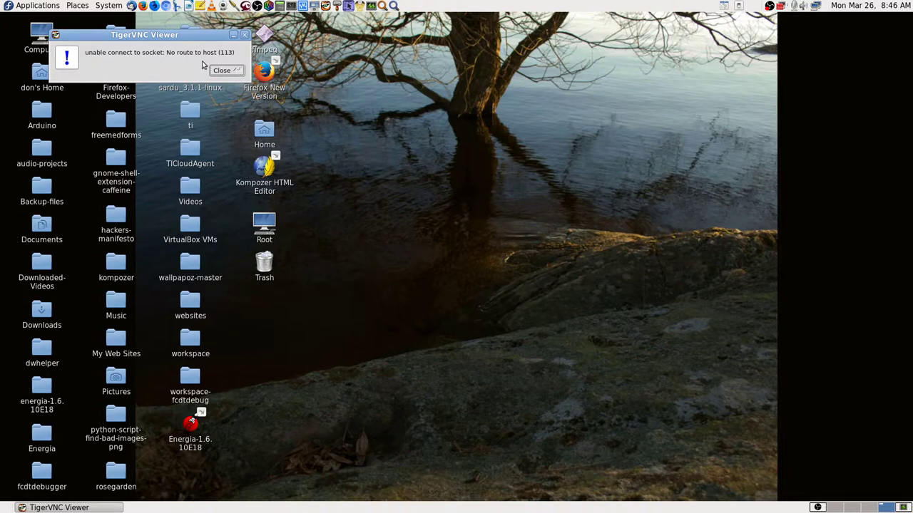
{"action": "left_click", "coordinate": [237, 73]}
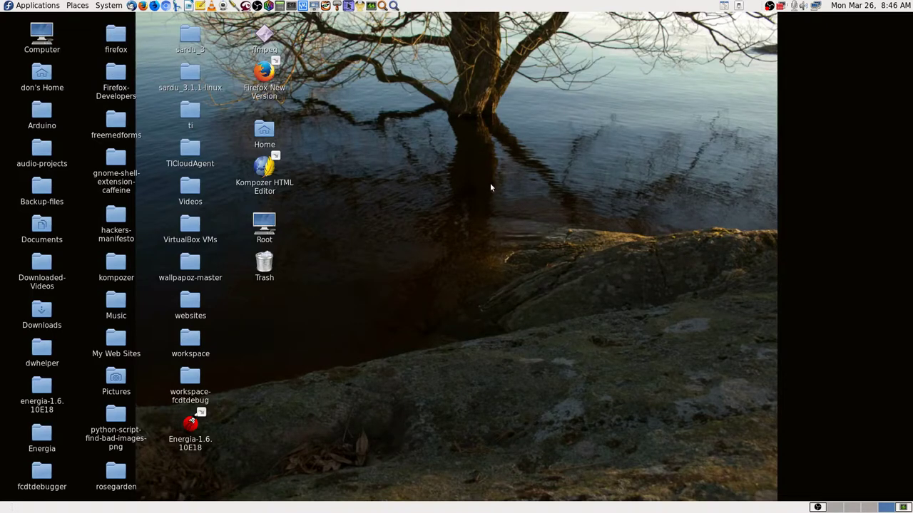
{"action": "left_click", "coordinate": [314, 6]}
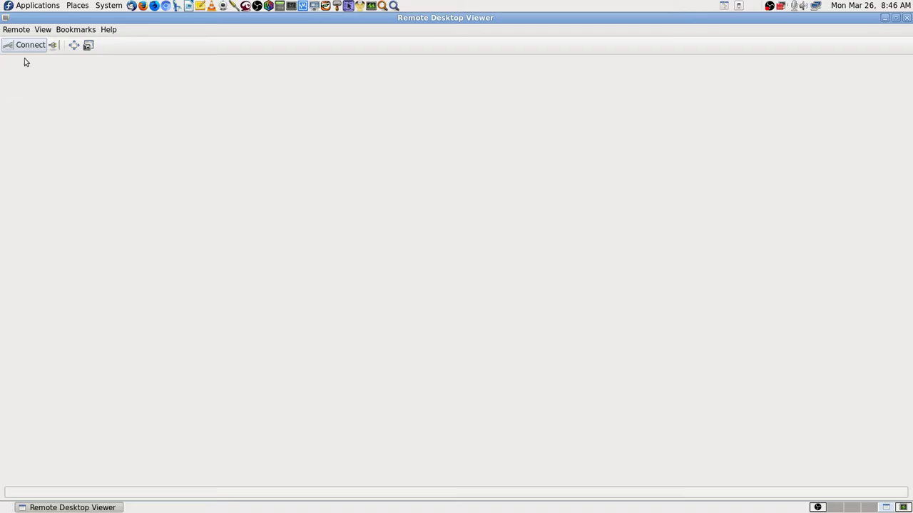
Connect to saved host 192.168.0.171 in Remote Desktop Viewer, dismiss the closed-connection message, and quit the viewer.
{"action": "left_click", "coordinate": [30, 45]}
{"action": "left_click", "coordinate": [557, 211]}
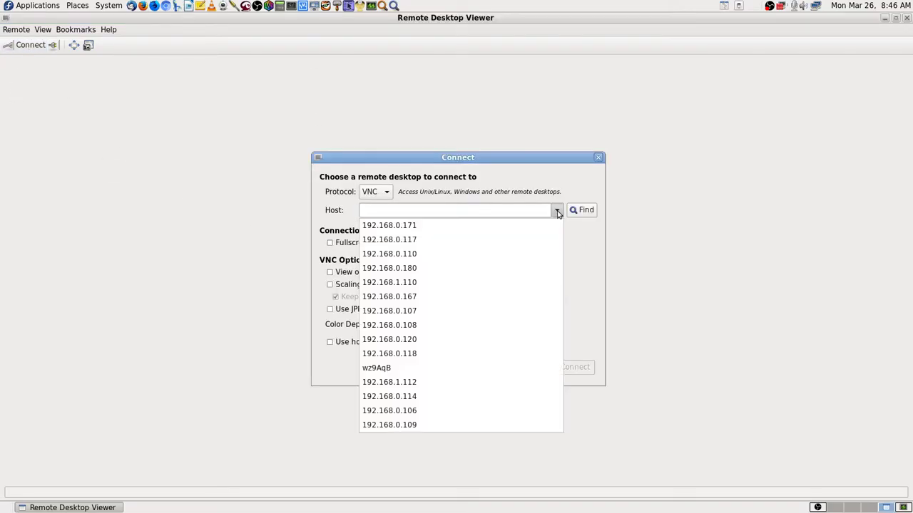
{"action": "left_click", "coordinate": [511, 228]}
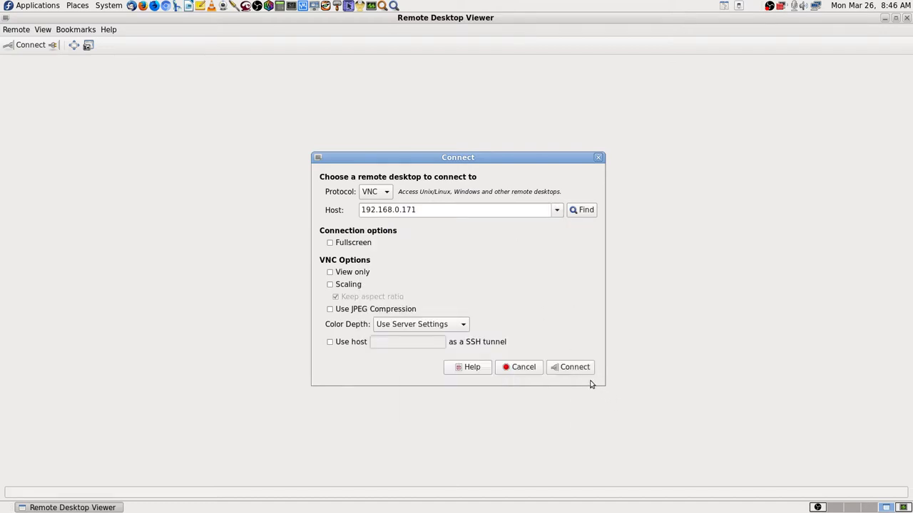
{"action": "left_click", "coordinate": [570, 368]}
{"action": "left_click", "coordinate": [479, 295]}
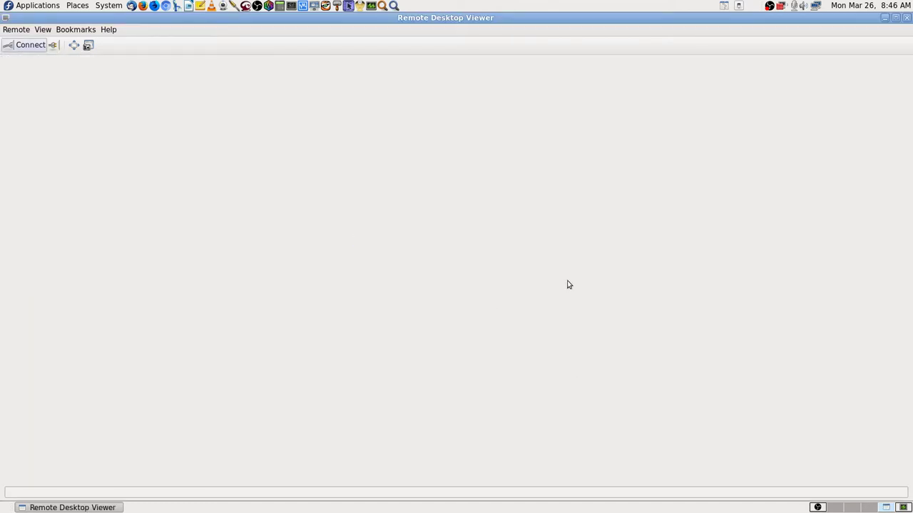
{"action": "left_click", "coordinate": [906, 17]}
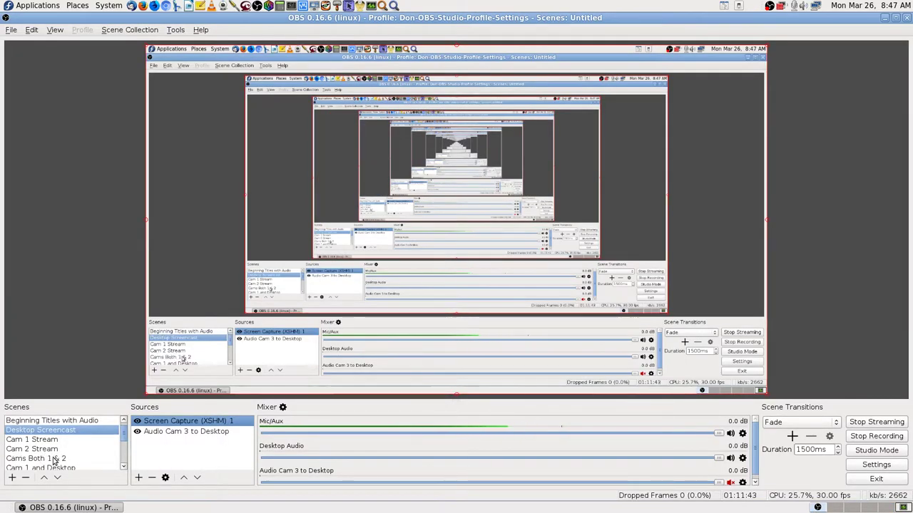
Select the 'Cams Both 1 & 2' scene in OBS's Scenes list.
{"action": "left_click", "coordinate": [39, 458]}
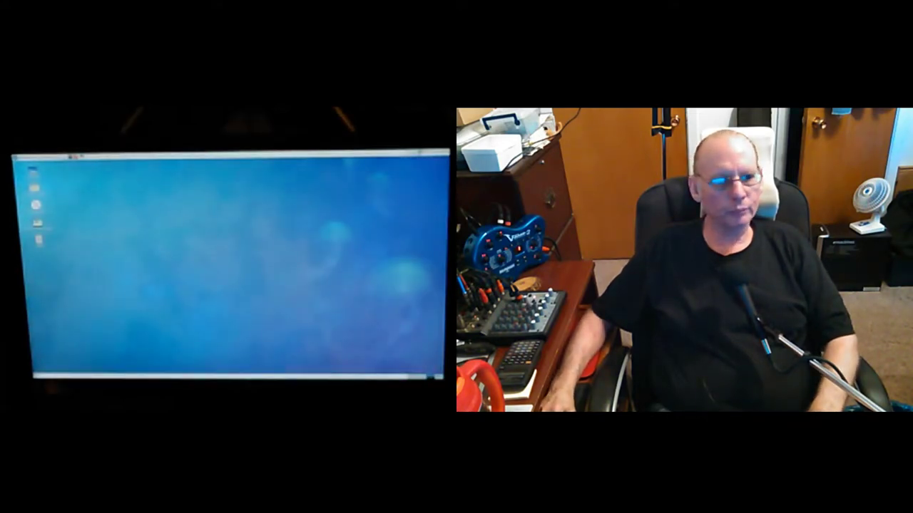
Launch Firewall Configuration from the live desktop's Applications menu.
{"action": "left_click", "coordinate": [72, 156]}
{"action": "mouse_move", "coordinate": [71, 169]}
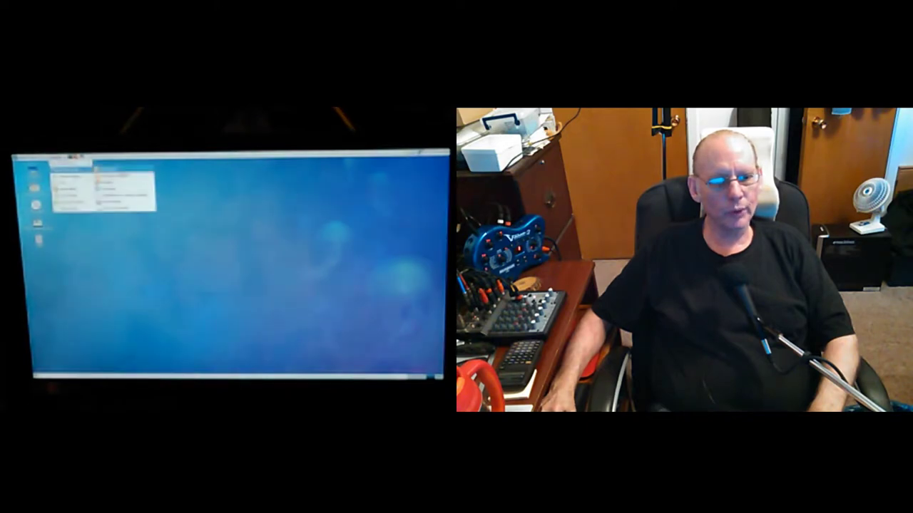
{"action": "left_click", "coordinate": [107, 182]}
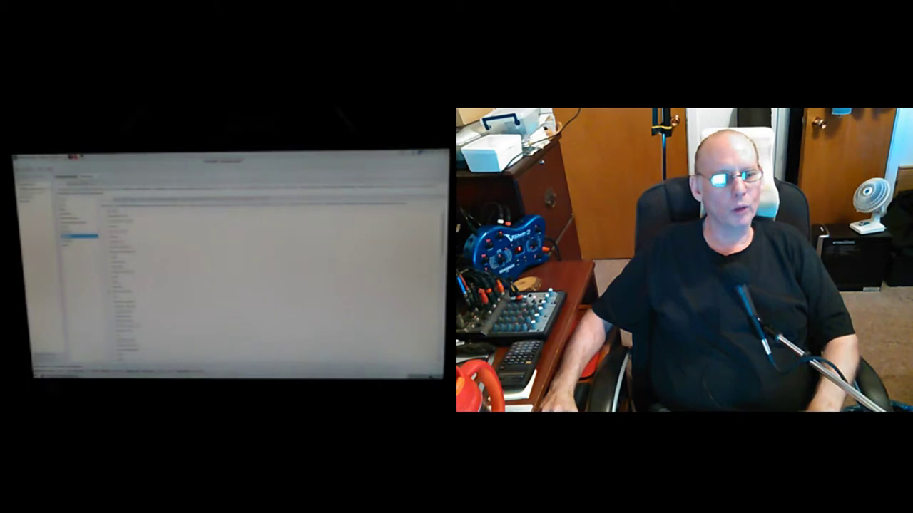
Run a submenu command from Firewall Configuration's menu bar, bringing up an icon chooser.
{"action": "left_click", "coordinate": [34, 164]}
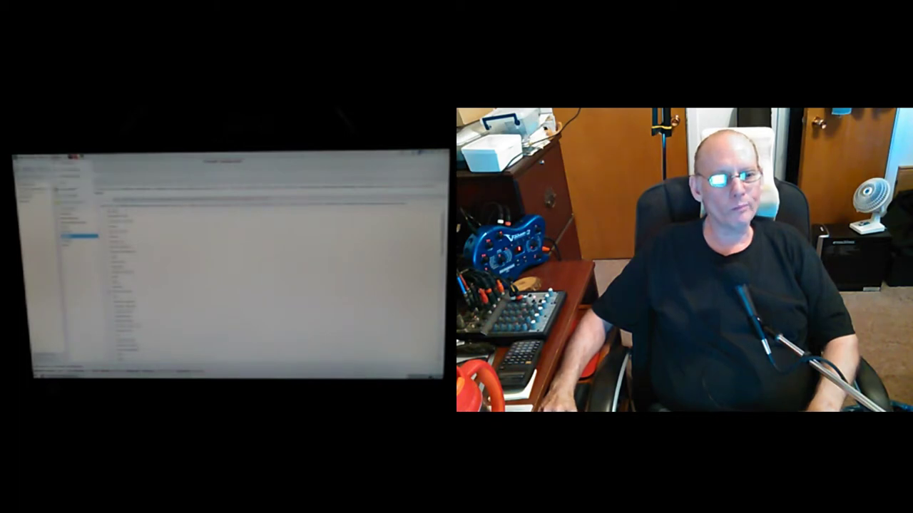
{"action": "mouse_move", "coordinate": [168, 163]}
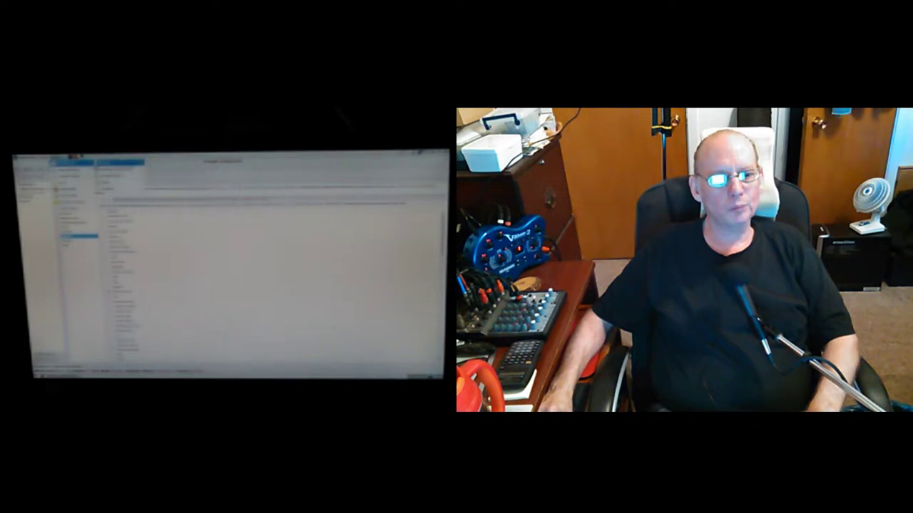
{"action": "mouse_move", "coordinate": [121, 176]}
{"action": "left_click", "coordinate": [182, 175]}
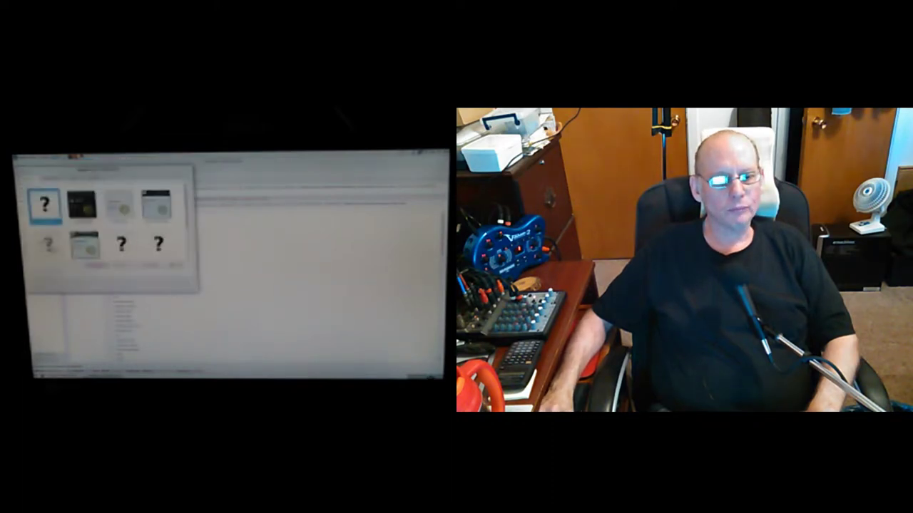
Scroll the icon grid and accept the selected picture to continue to the settings form.
{"action": "scroll", "coordinate": [107, 221], "scroll_direction": "down", "scroll_amount": 2}
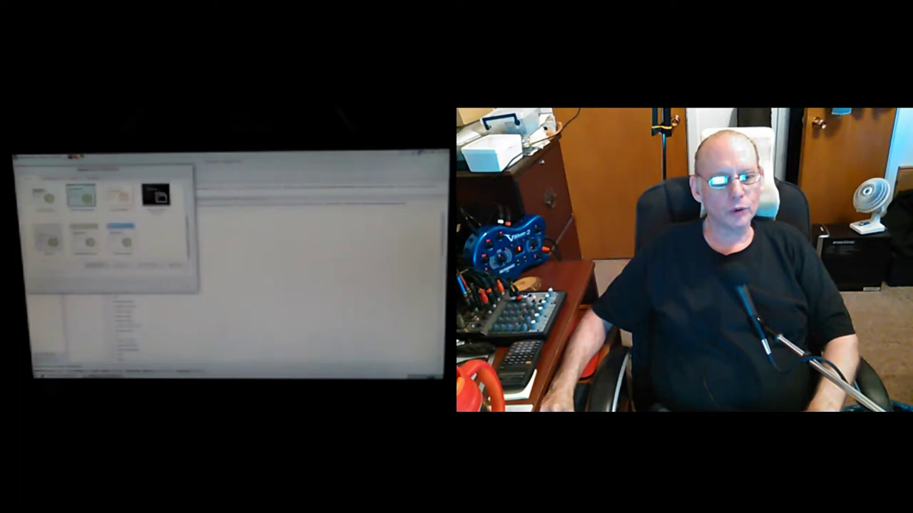
{"action": "key", "text": "Return"}
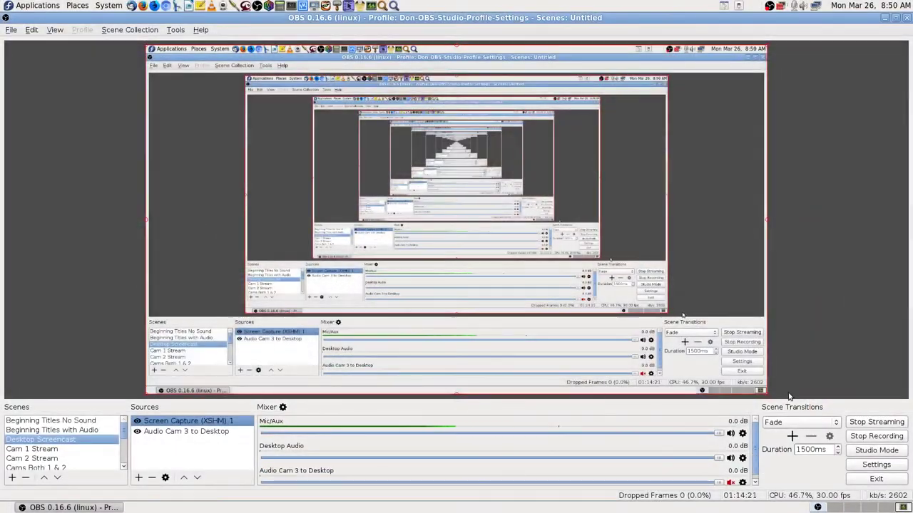
Check the System Monitor workspace, return to OBS, then switch to an empty workspace.
{"action": "left_click", "coordinate": [902, 507]}
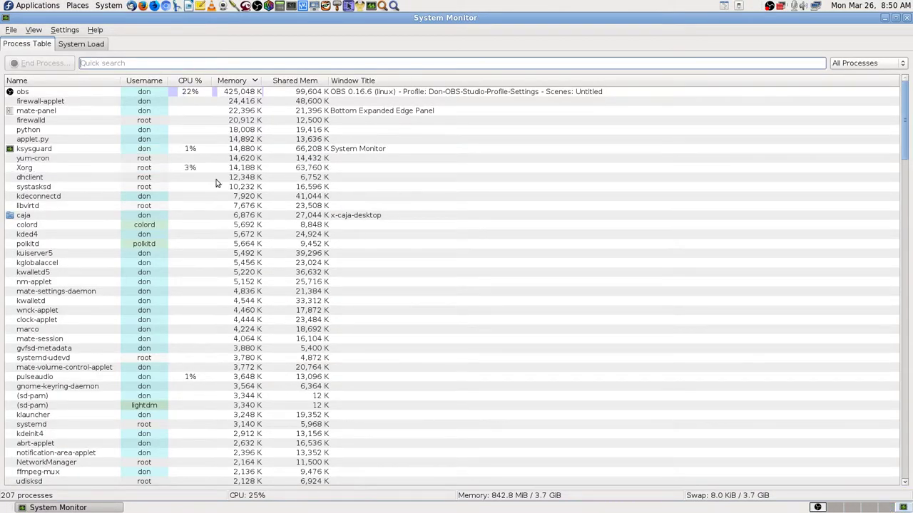
{"action": "left_click", "coordinate": [822, 507]}
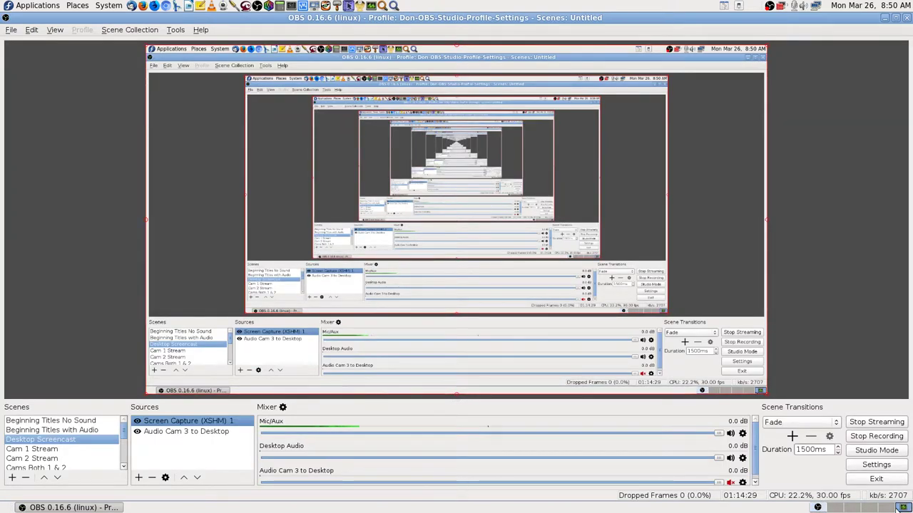
{"action": "left_click", "coordinate": [886, 507]}
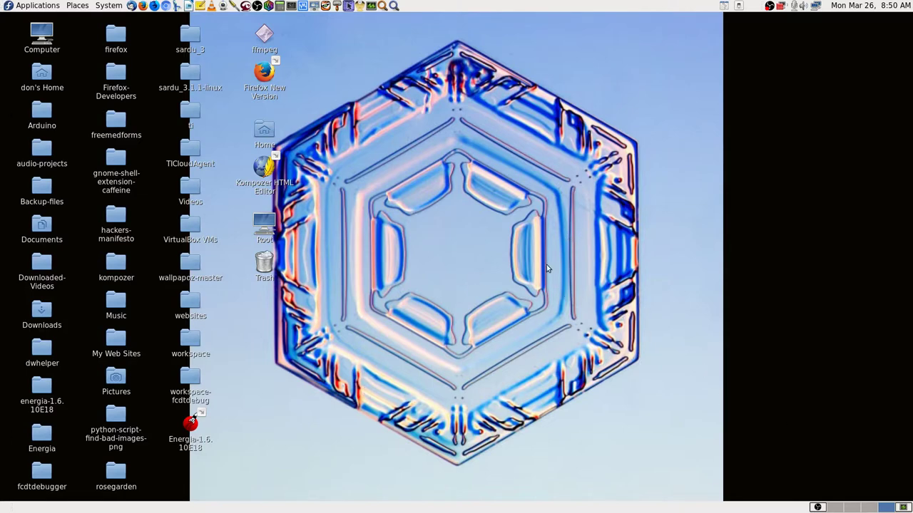
Connect TigerVNC Viewer to 192.168.0.171 and submit the session password.
{"action": "left_click", "coordinate": [324, 7]}
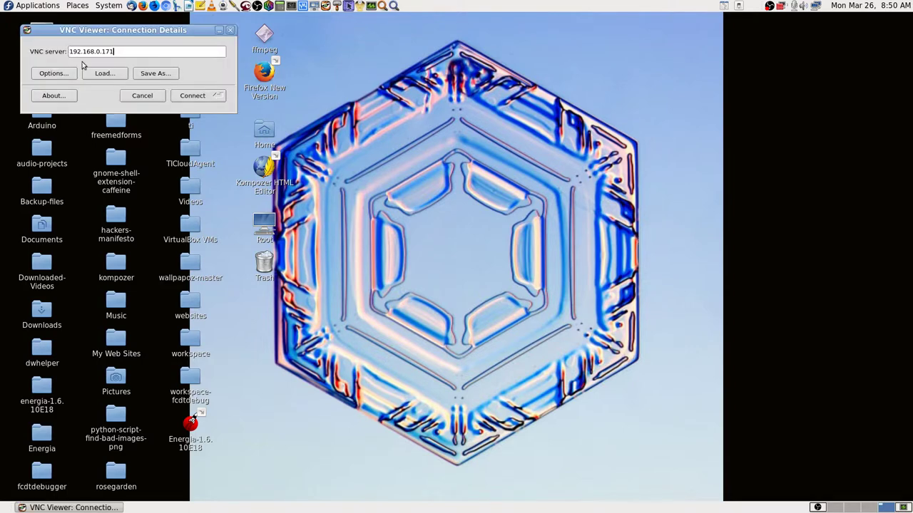
{"action": "left_click", "coordinate": [200, 95]}
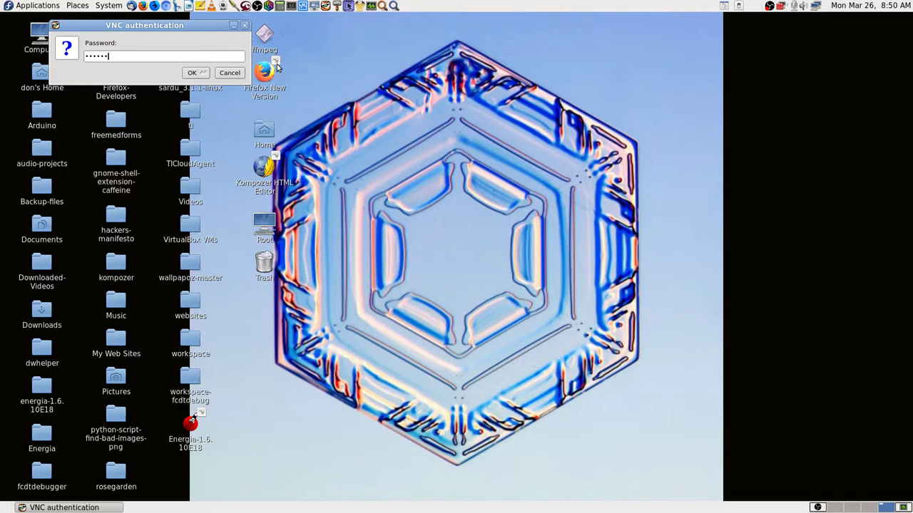
{"action": "key", "text": "Return"}
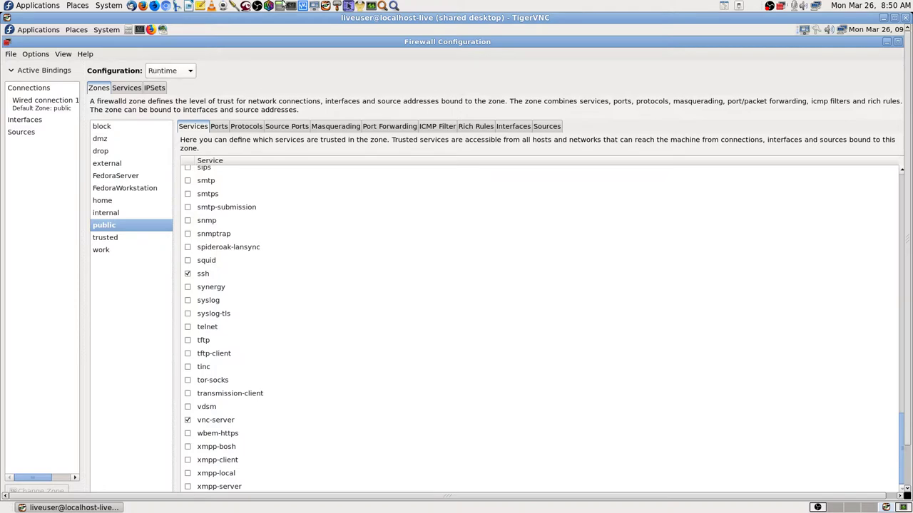
Switch between the trusted and public zones twice to compare their allowed services.
{"action": "left_click", "coordinate": [118, 238]}
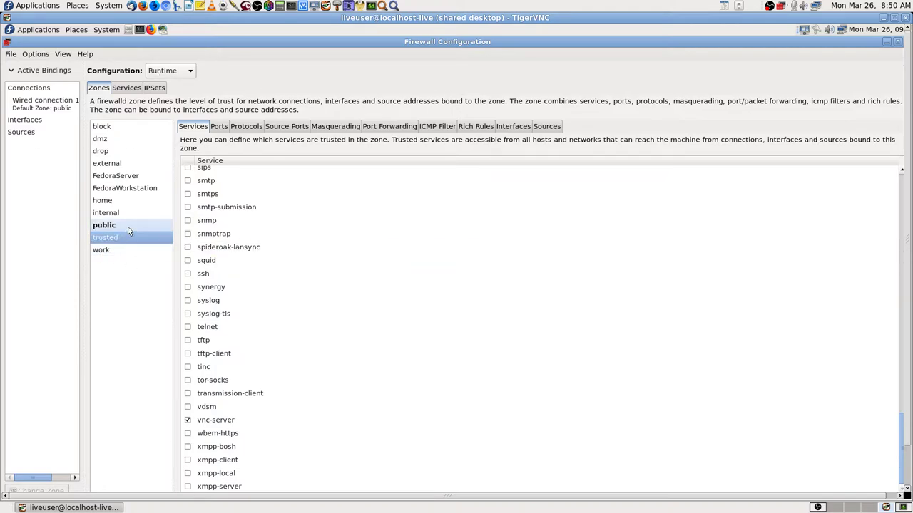
{"action": "left_click", "coordinate": [128, 226]}
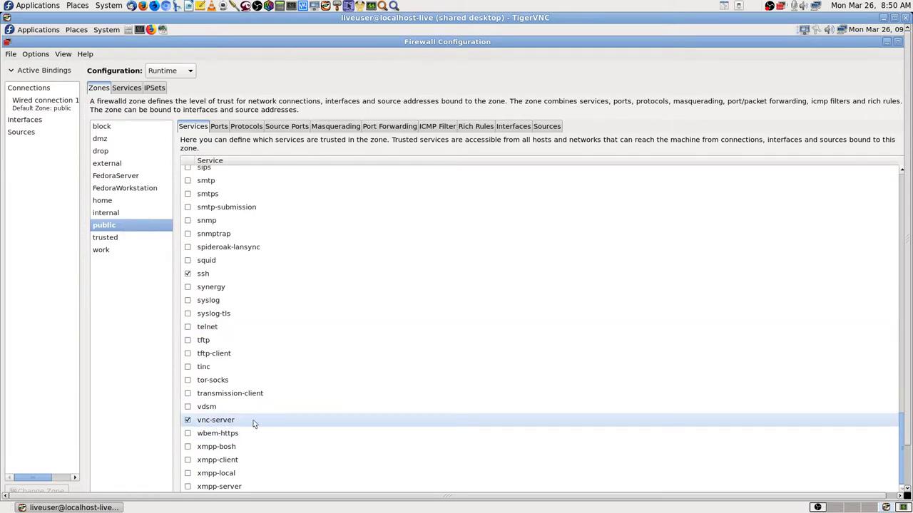
{"action": "left_click", "coordinate": [114, 237]}
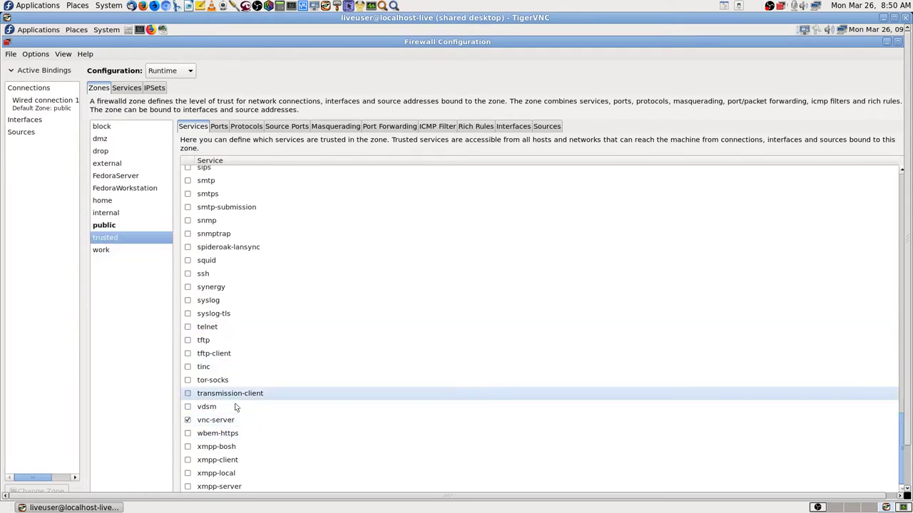
{"action": "left_click", "coordinate": [123, 226]}
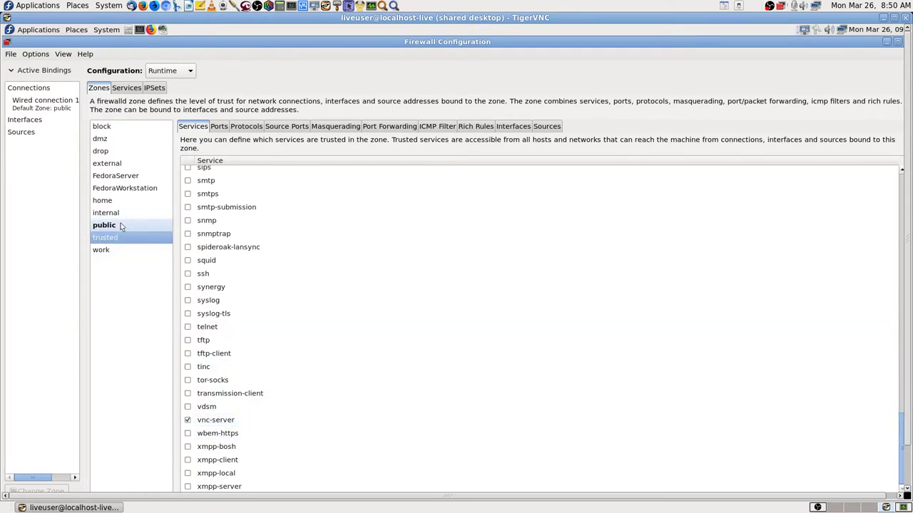
Open and dismiss the Options menu, then close Firewall Configuration.
{"action": "left_click", "coordinate": [47, 57]}
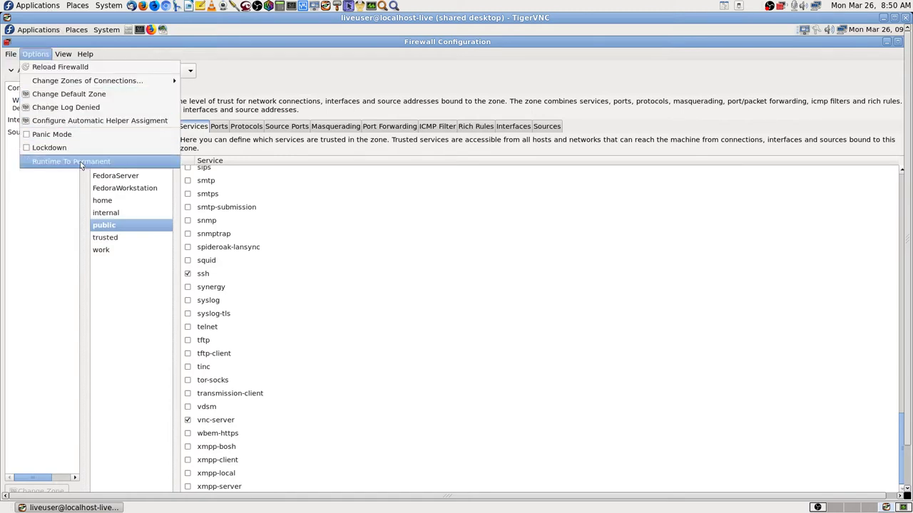
{"action": "left_click", "coordinate": [301, 64]}
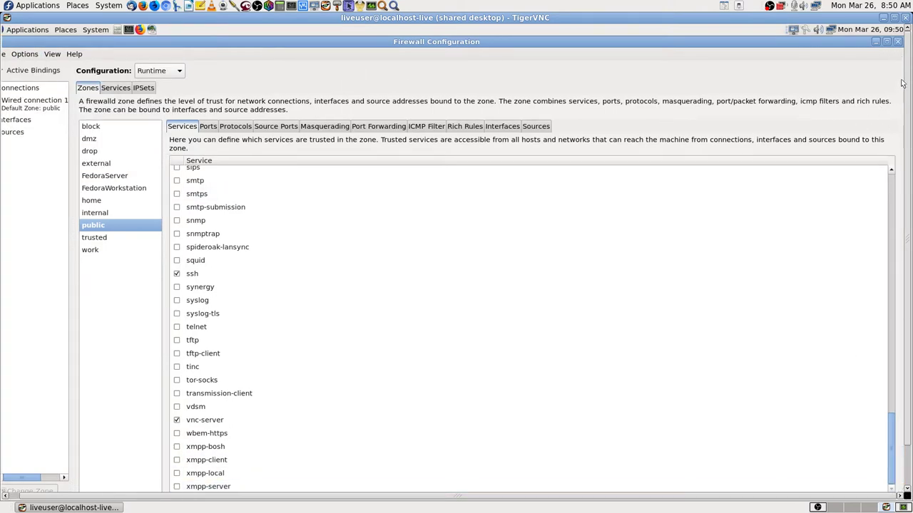
{"action": "left_click", "coordinate": [898, 45]}
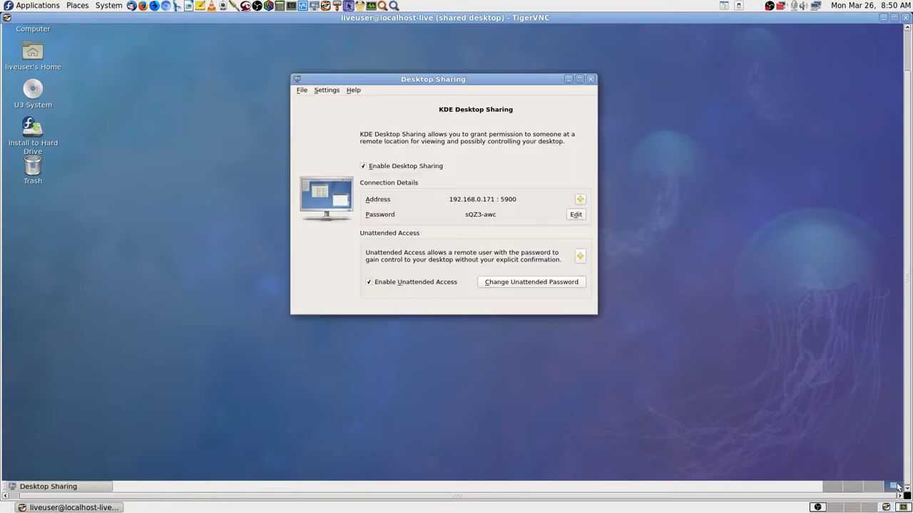
View About Desktop Sharing (version 17.12.1), close it, and dismiss the Help menu.
{"action": "left_click", "coordinate": [354, 91]}
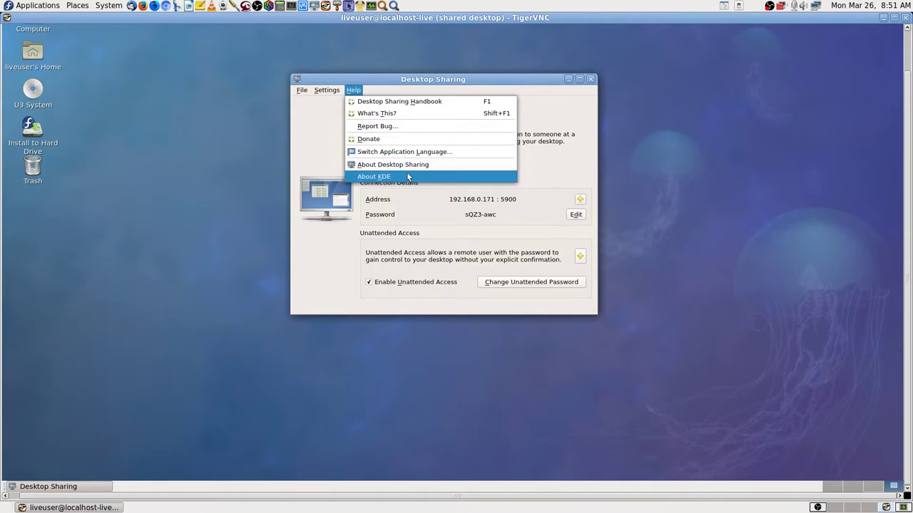
{"action": "left_click", "coordinate": [415, 165]}
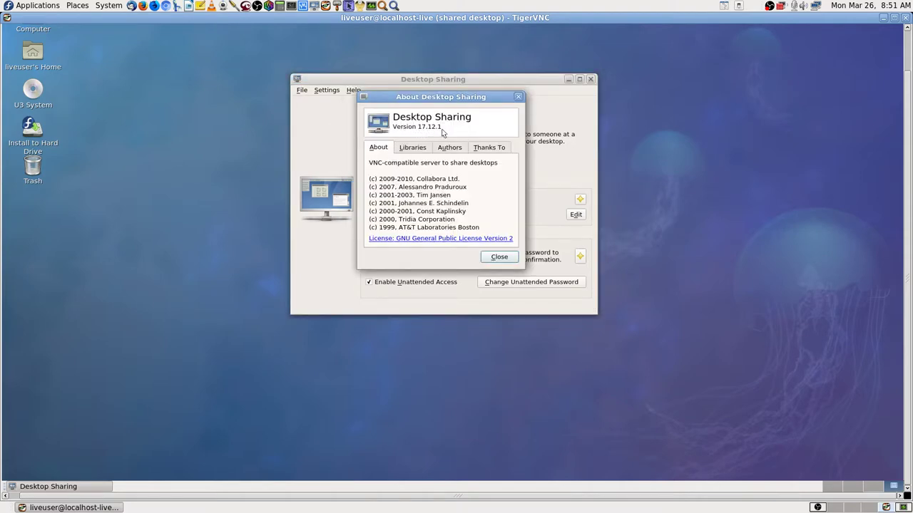
{"action": "left_click", "coordinate": [518, 97]}
{"action": "left_click", "coordinate": [353, 90]}
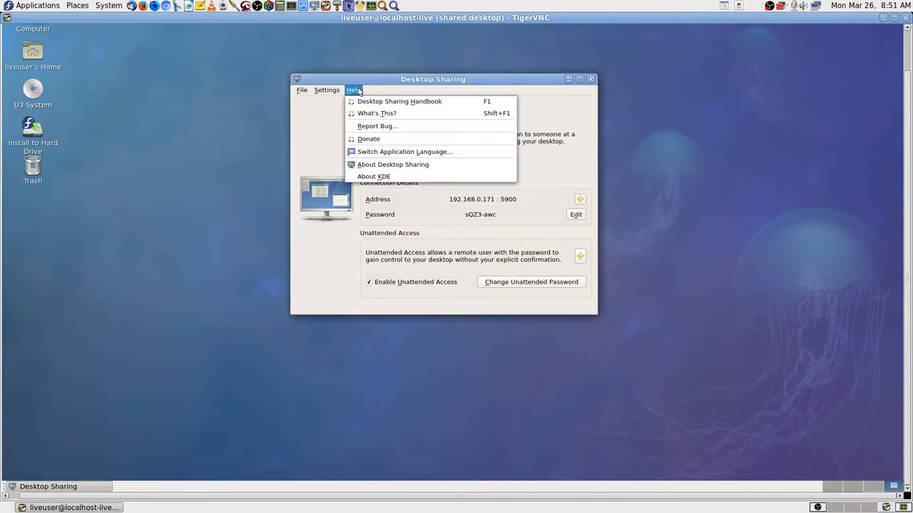
{"action": "left_click", "coordinate": [529, 93]}
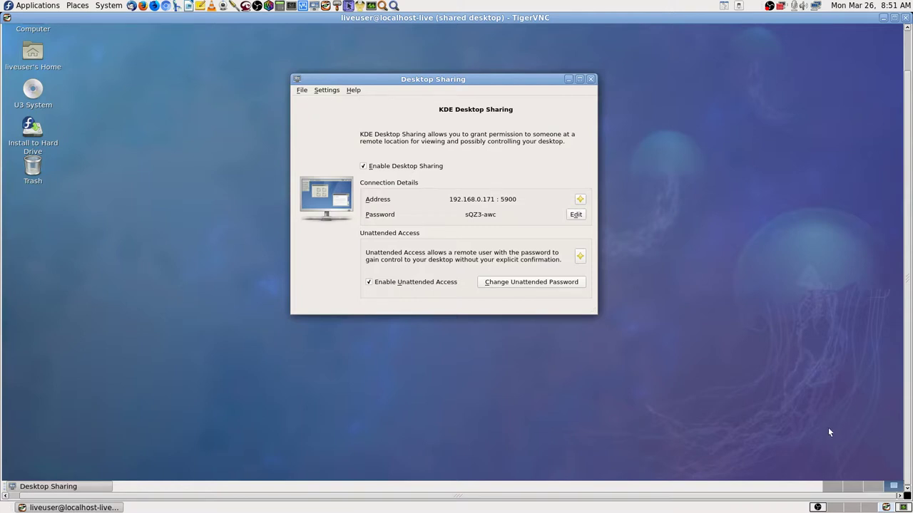
Switch workspace and bring the OBS Studio window back on screen from its tray icon.
{"action": "left_click", "coordinate": [831, 489]}
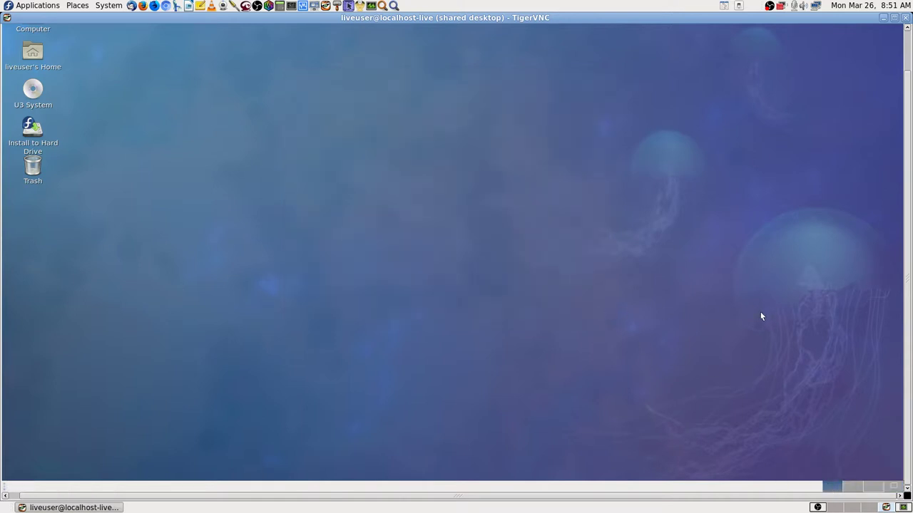
{"action": "left_click_drag", "start_coordinate": [907, 96], "coordinate": [908, 45]}
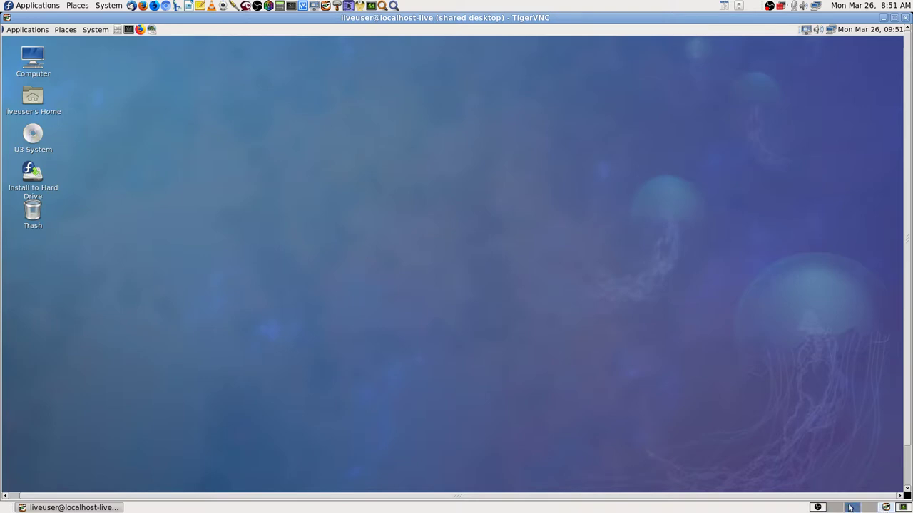
{"action": "left_click", "coordinate": [818, 508]}
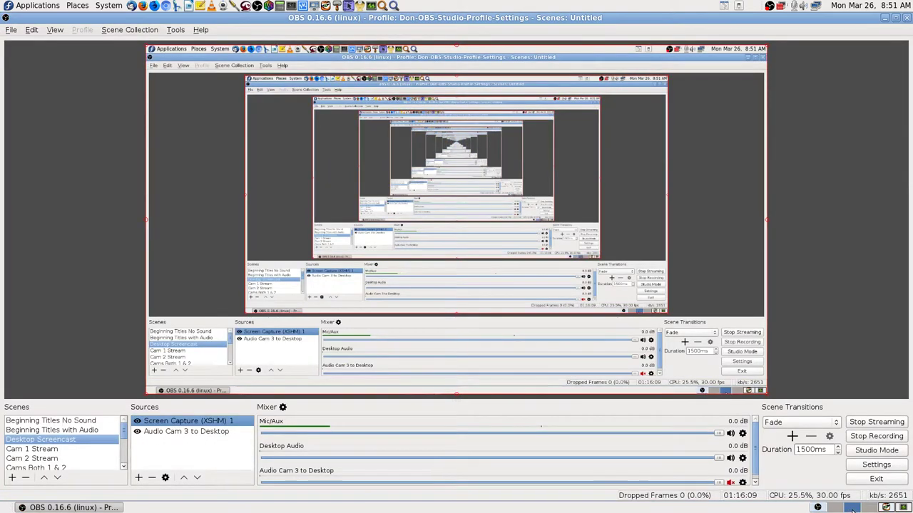
Hide OBS Studio and switch to the workspace holding the TigerVNC session.
{"action": "left_click", "coordinate": [853, 511]}
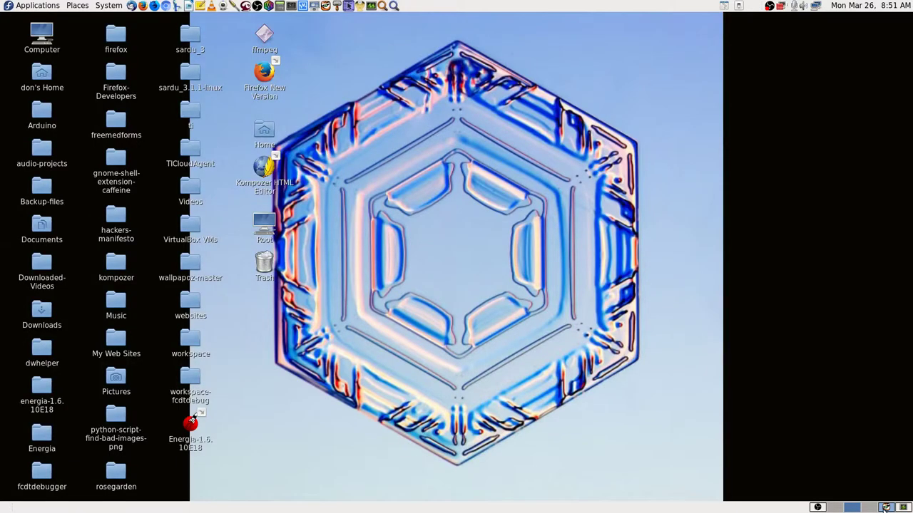
{"action": "left_click", "coordinate": [884, 508]}
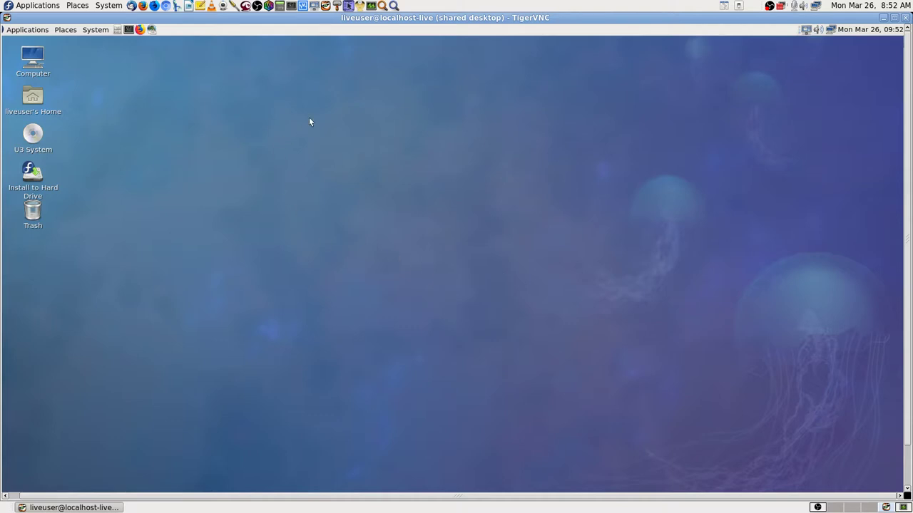
Start the Fedora 27 installer from the remote Install to Hard Drive desktop icon.
{"action": "right_click", "coordinate": [233, 32]}
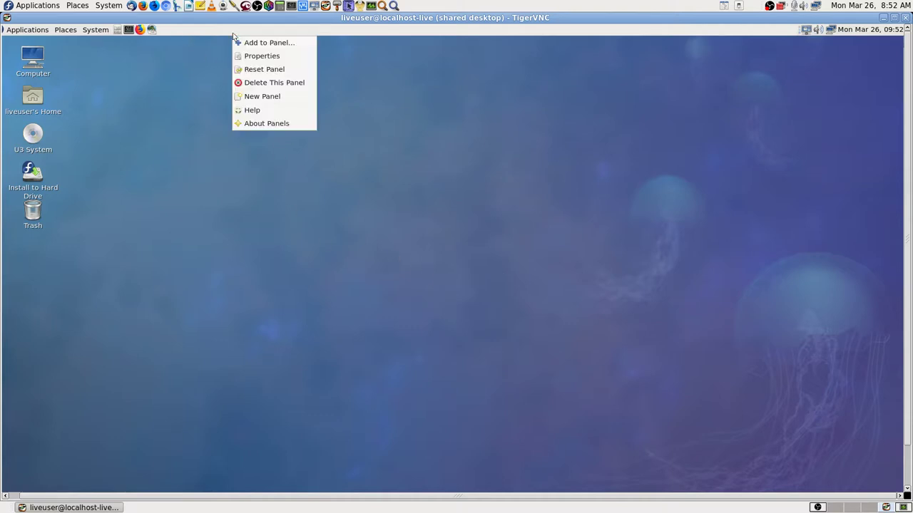
{"action": "left_click", "coordinate": [618, 84]}
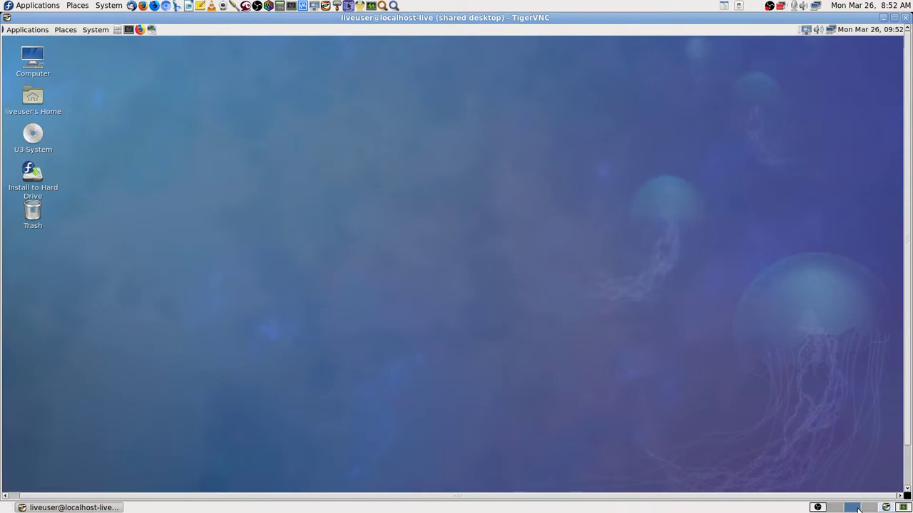
{"action": "left_click", "coordinate": [32, 179]}
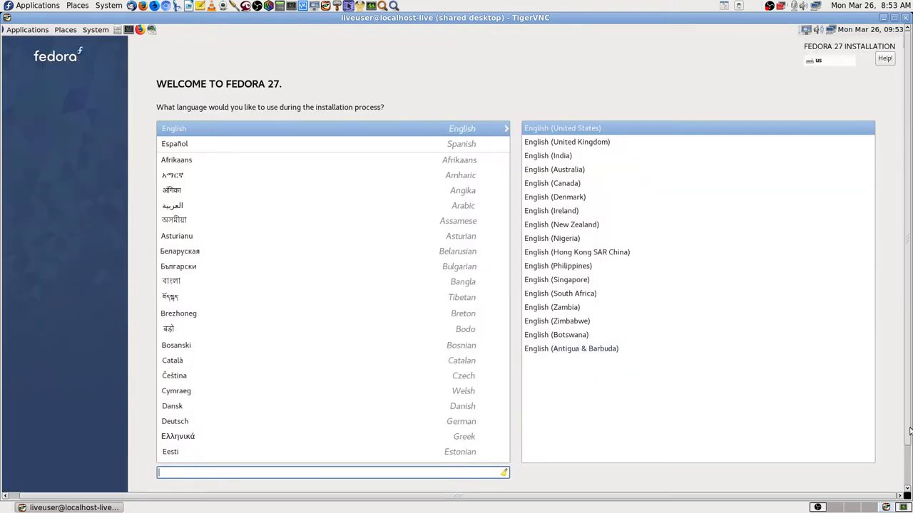
Scroll through the remote installer view, then close the TigerVNC Viewer window.
{"action": "left_click_drag", "start_coordinate": [909, 431], "coordinate": [910, 456]}
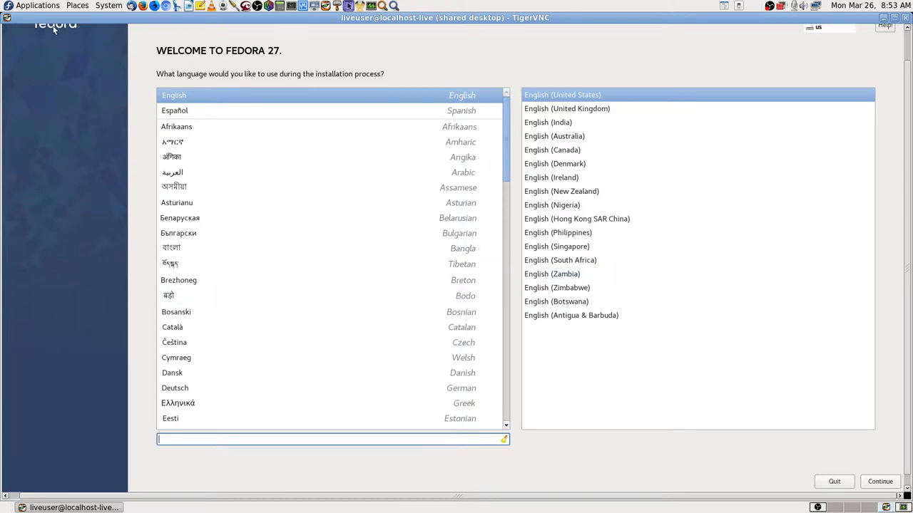
{"action": "scroll", "coordinate": [906, 228], "scroll_direction": "up", "scroll_amount": 1}
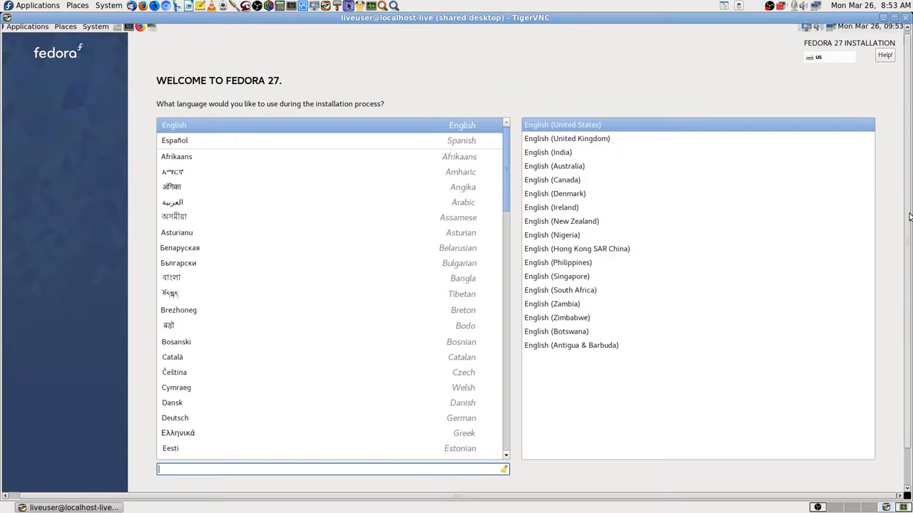
{"action": "scroll", "coordinate": [910, 218], "scroll_direction": "down", "scroll_amount": 2}
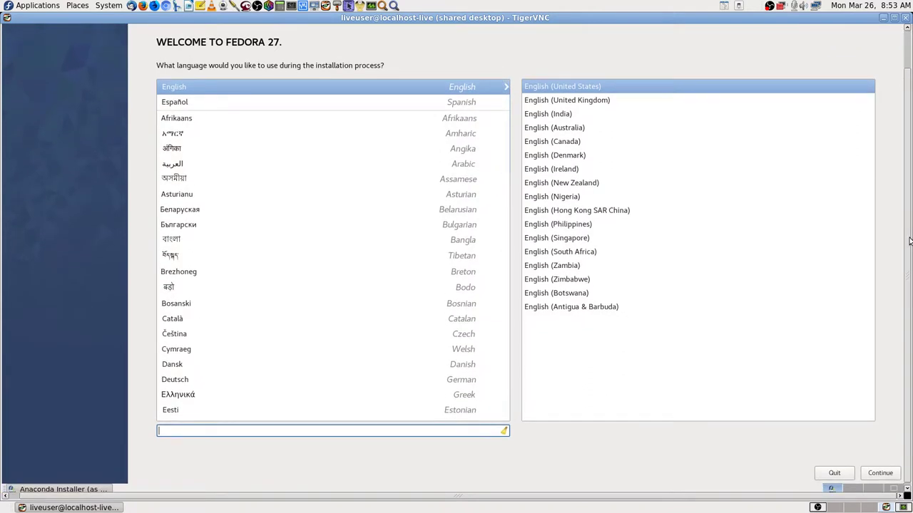
{"action": "scroll", "coordinate": [909, 234], "scroll_direction": "up", "scroll_amount": 2}
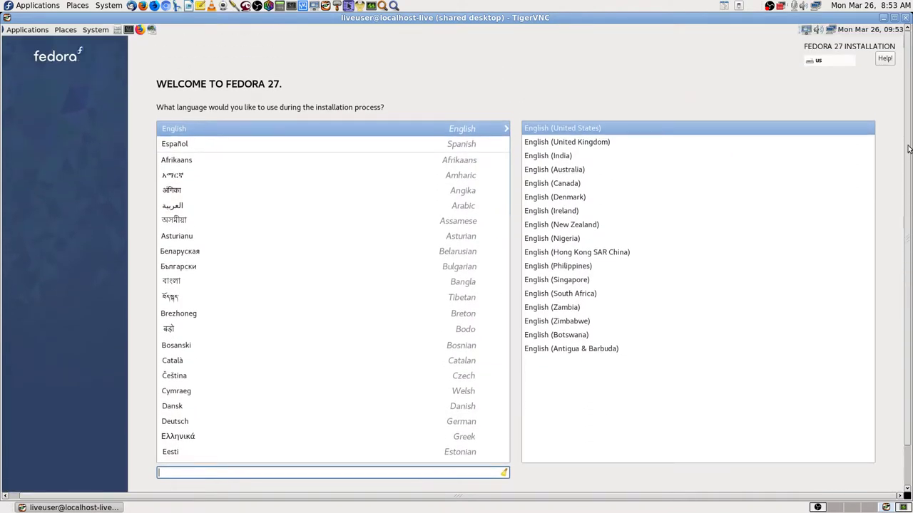
{"action": "scroll", "coordinate": [908, 148], "scroll_direction": "down", "scroll_amount": 1}
{"action": "scroll", "coordinate": [910, 135], "scroll_direction": "up", "scroll_amount": 1}
{"action": "scroll", "coordinate": [910, 135], "scroll_direction": "down", "scroll_amount": 2}
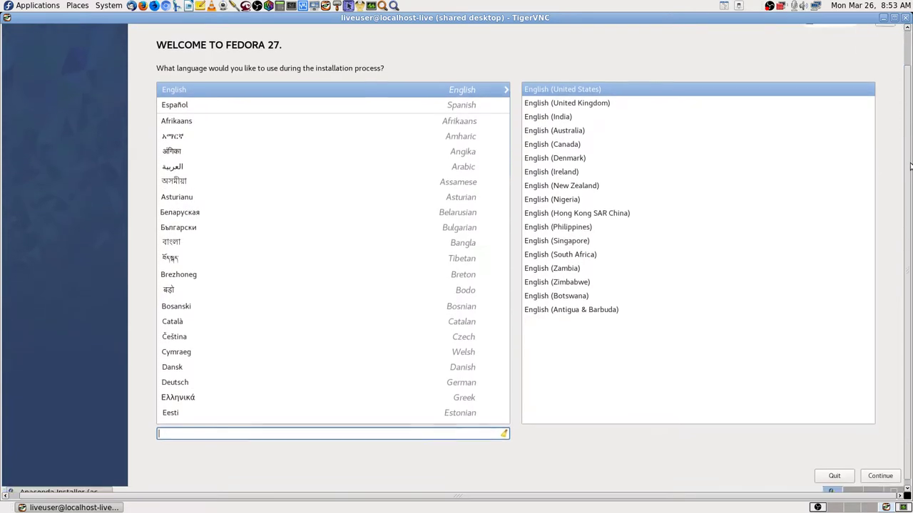
{"action": "scroll", "coordinate": [910, 164], "scroll_direction": "up", "scroll_amount": 1}
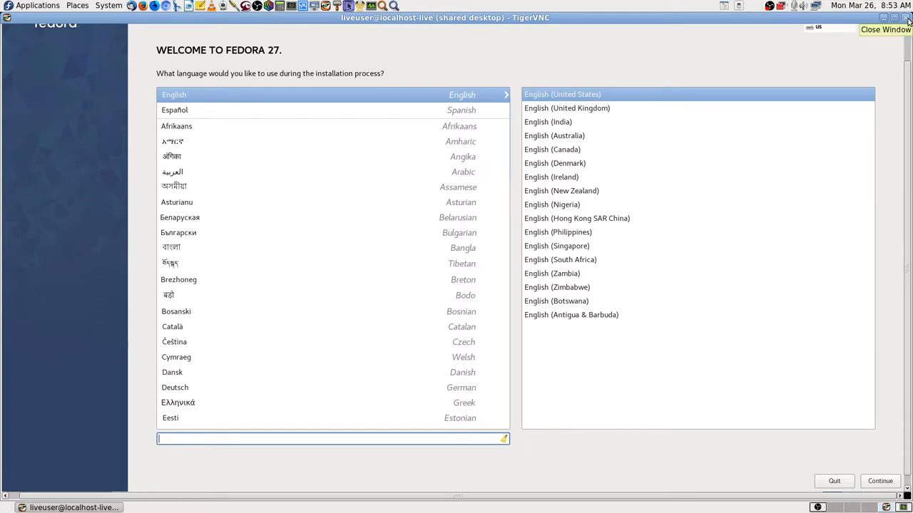
{"action": "left_click", "coordinate": [907, 19]}
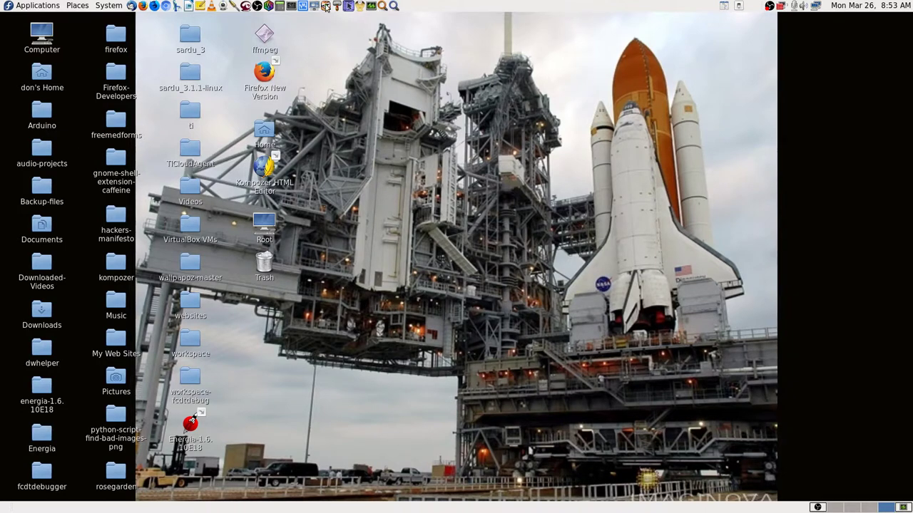
{"action": "left_click", "coordinate": [328, 7]}
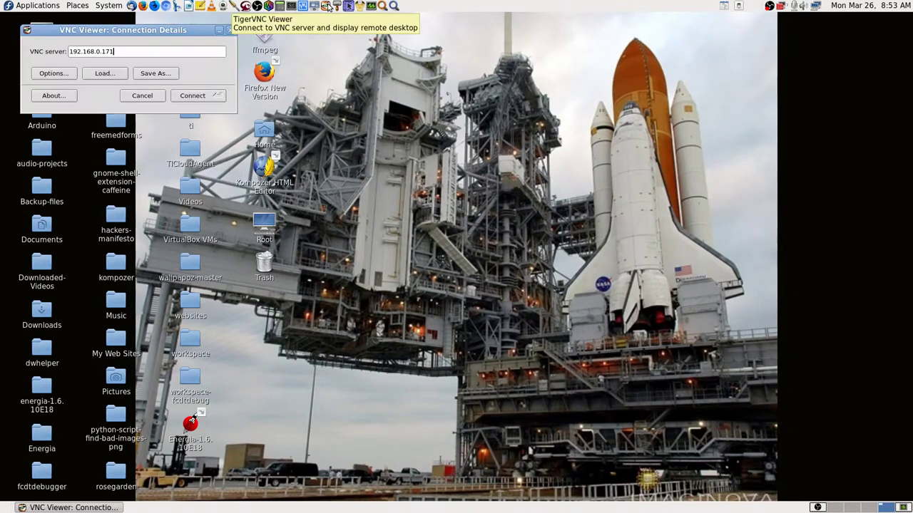
{"action": "left_click", "coordinate": [52, 73]}
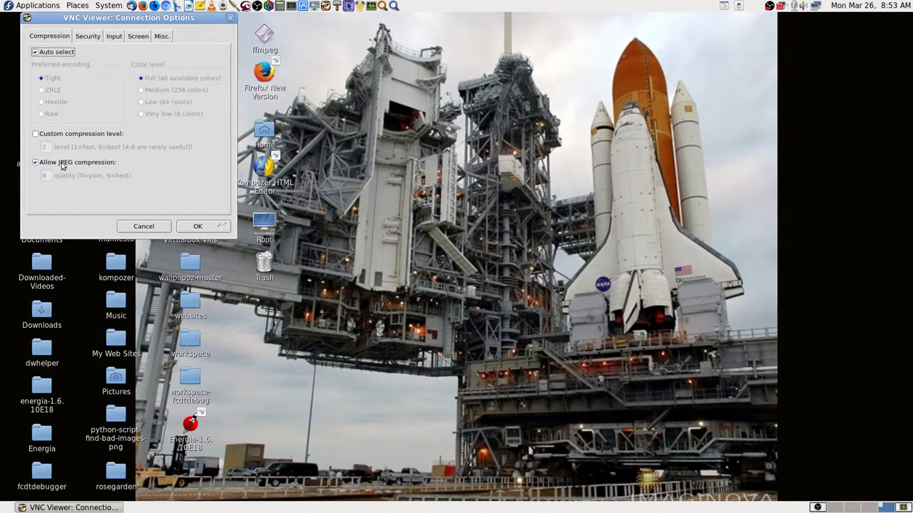
{"action": "left_click", "coordinate": [89, 37]}
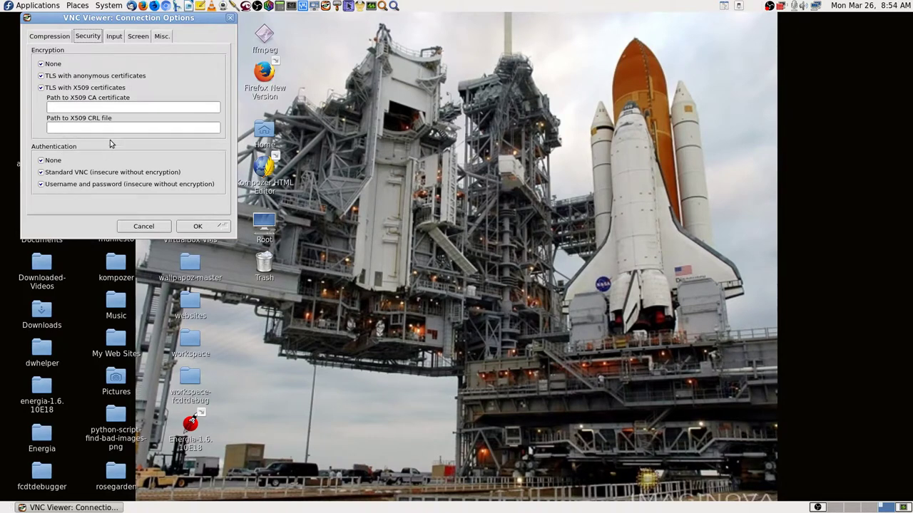
{"action": "left_click", "coordinate": [110, 38]}
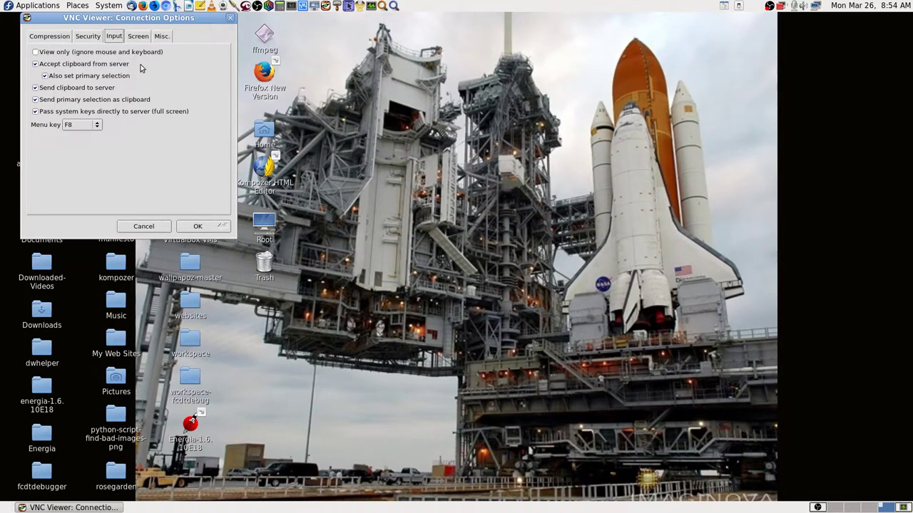
{"action": "left_click", "coordinate": [140, 37]}
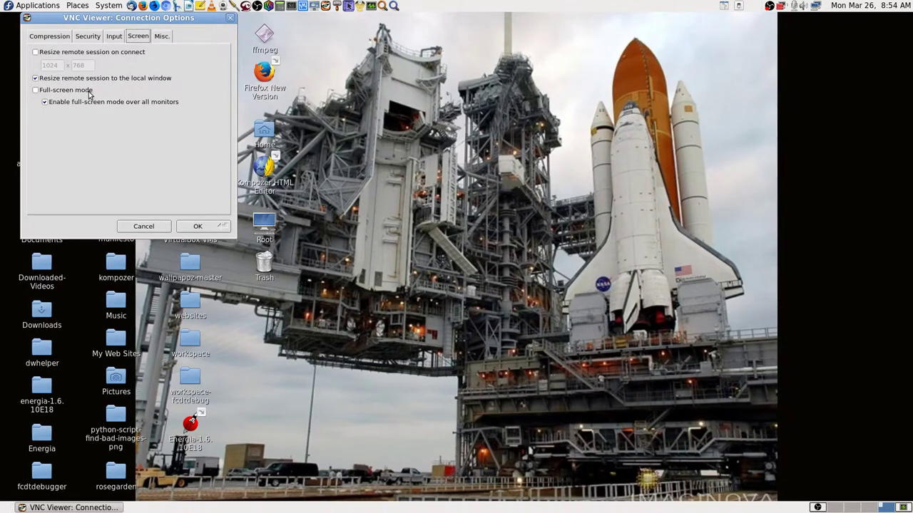
{"action": "left_click", "coordinate": [40, 92]}
{"action": "left_click", "coordinate": [35, 91]}
{"action": "left_click", "coordinate": [163, 37]}
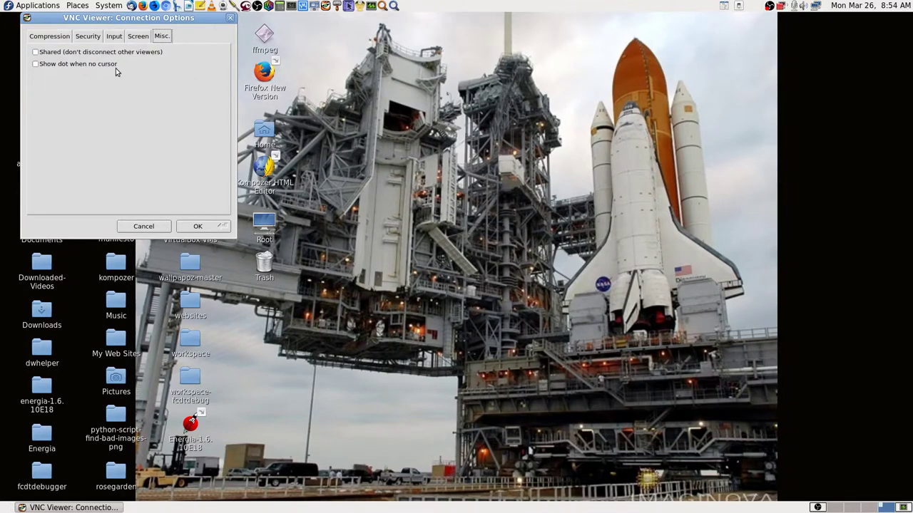
{"action": "left_click", "coordinate": [146, 40]}
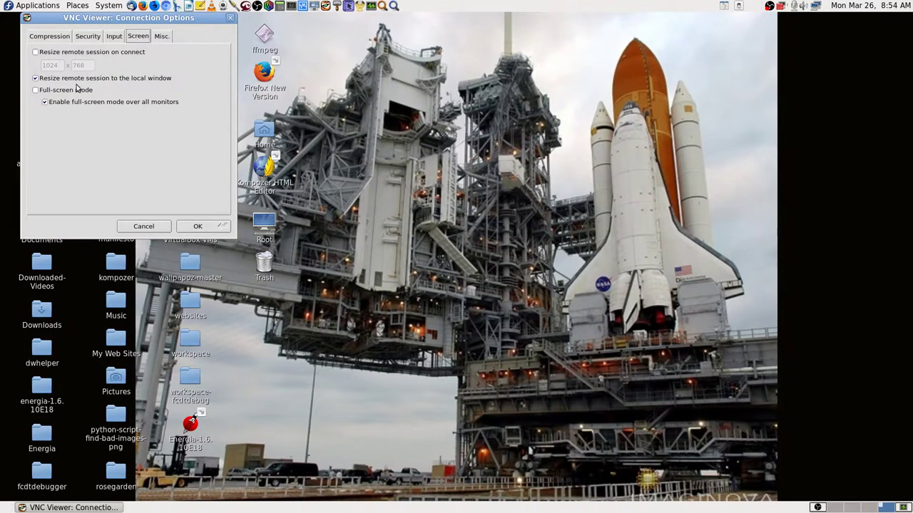
{"action": "mouse_move", "coordinate": [169, 24]}
{"action": "left_mouse_down"}
{"action": "mouse_move", "coordinate": [523, 19]}
{"action": "mouse_move", "coordinate": [170, 10]}
{"action": "left_mouse_up"}
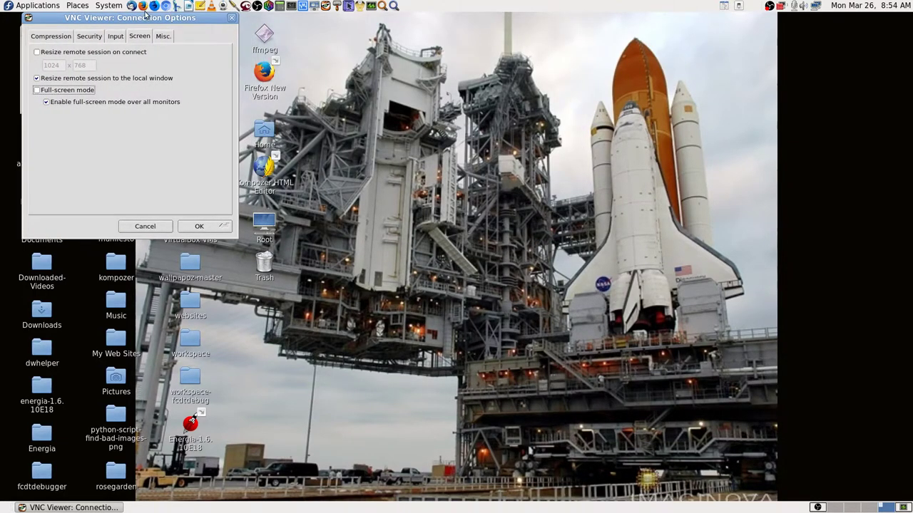
{"action": "left_click", "coordinate": [108, 6]}
{"action": "mouse_move", "coordinate": [187, 33]}
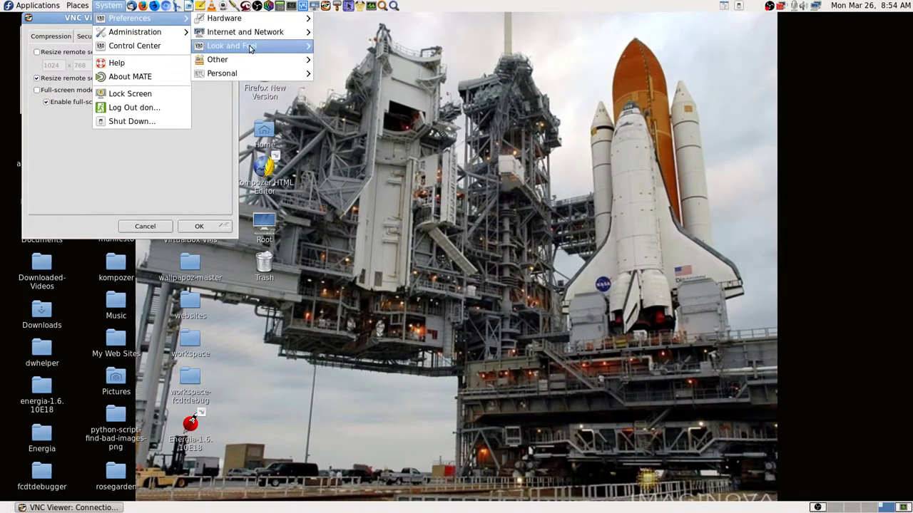
{"action": "mouse_move", "coordinate": [281, 23]}
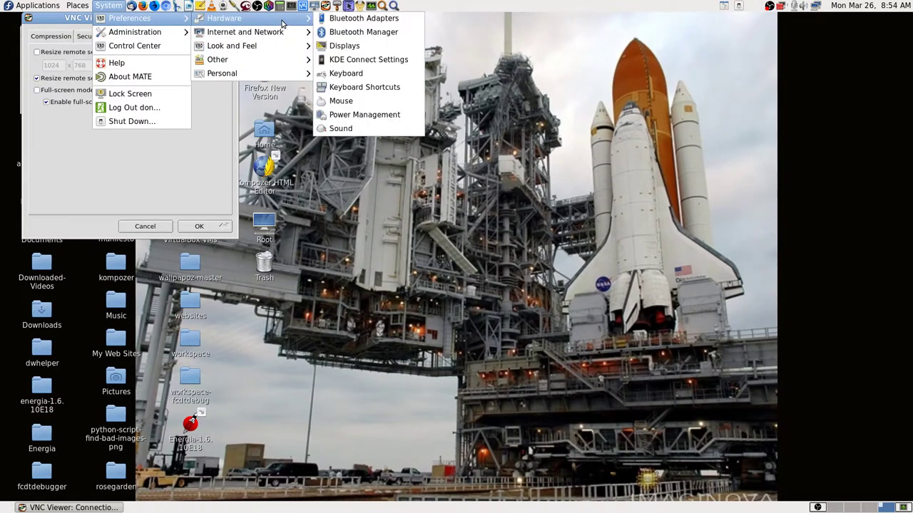
{"action": "left_click", "coordinate": [344, 46]}
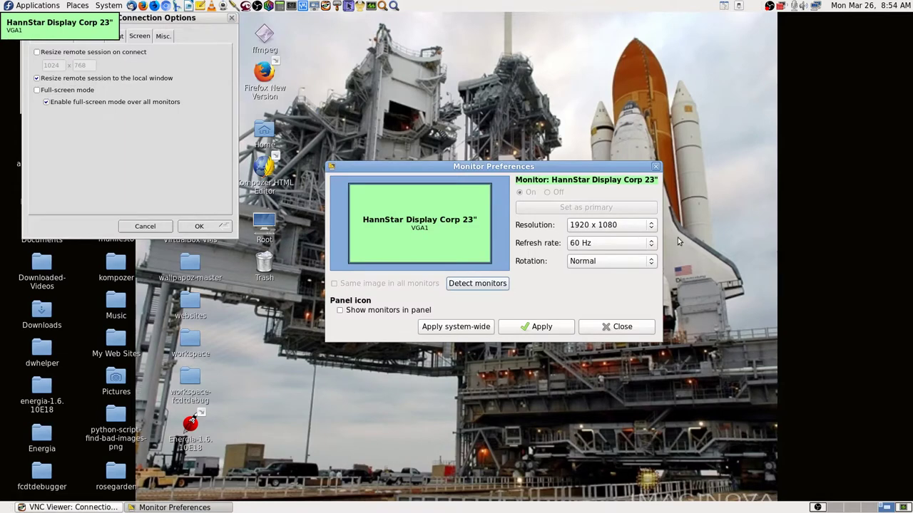
{"action": "left_click", "coordinate": [646, 231]}
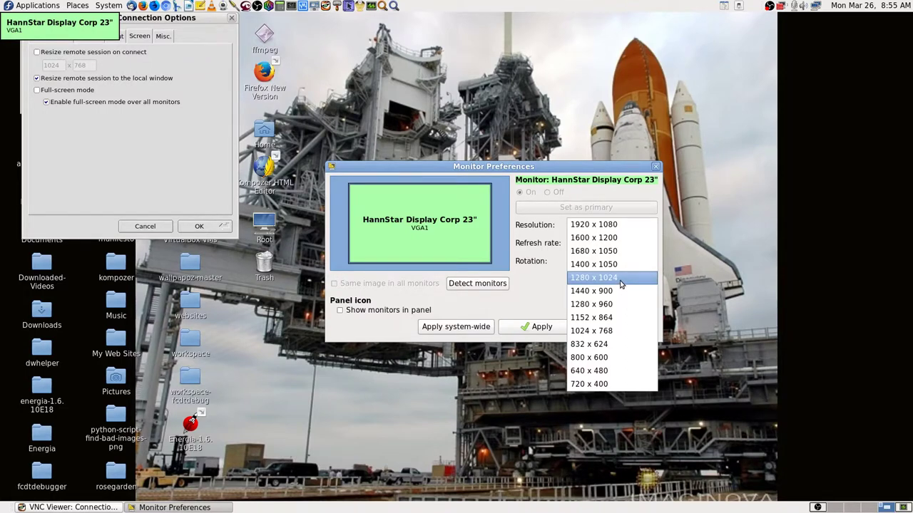
{"action": "left_click", "coordinate": [625, 225]}
Enable resize-on-connect at 1280 x 1024, keep local-window resizing off, and save the options.
{"action": "left_click", "coordinate": [646, 330]}
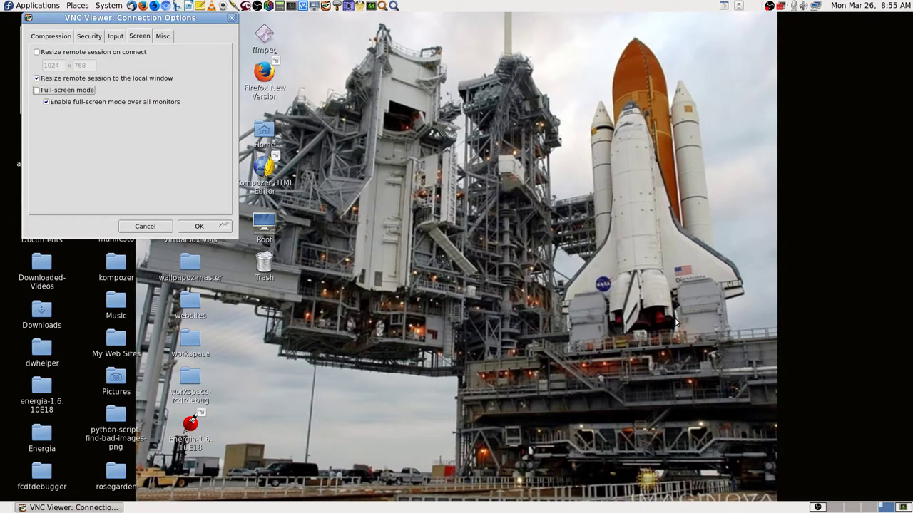
{"action": "left_click", "coordinate": [38, 52]}
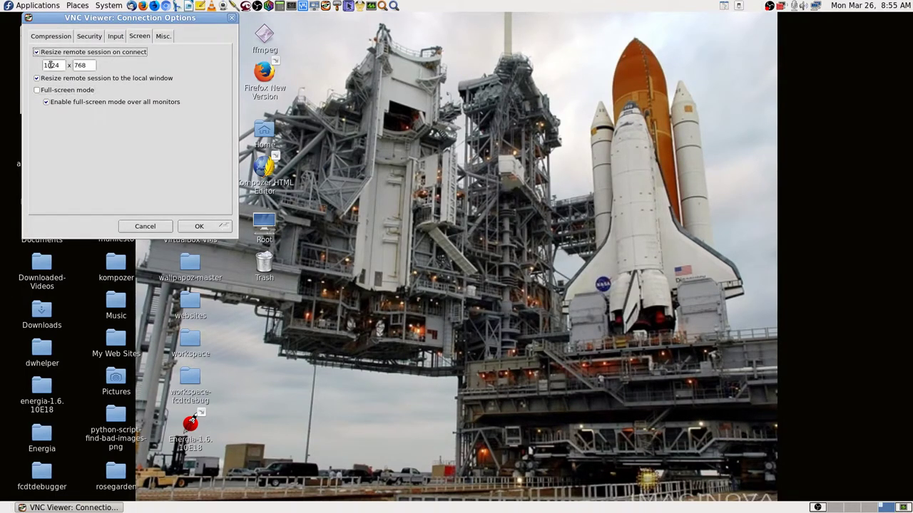
{"action": "left_click", "coordinate": [60, 65]}
{"action": "key", "text": "shift+Home"}
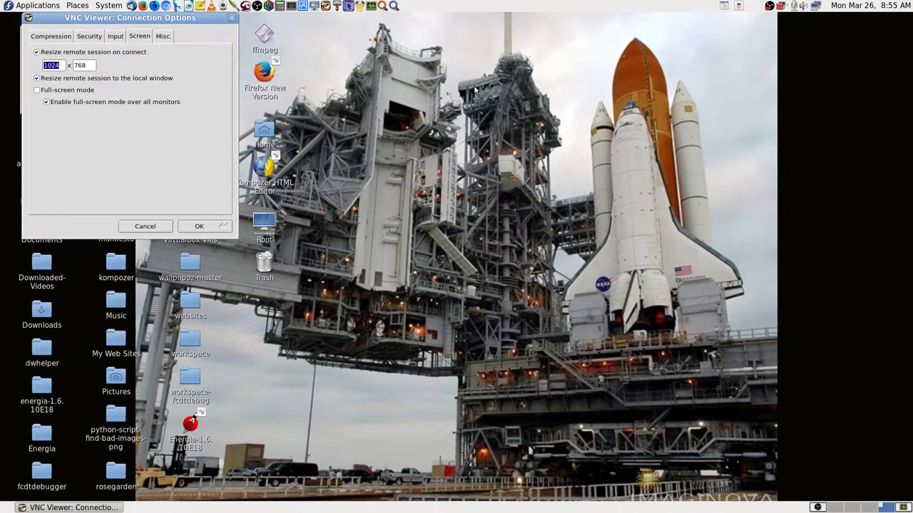
{"action": "type", "text": "128"}
{"action": "key", "text": "Tab"}
{"action": "type", "text": "1024"}
{"action": "left_click", "coordinate": [36, 79]}
{"action": "left_click", "coordinate": [37, 80]}
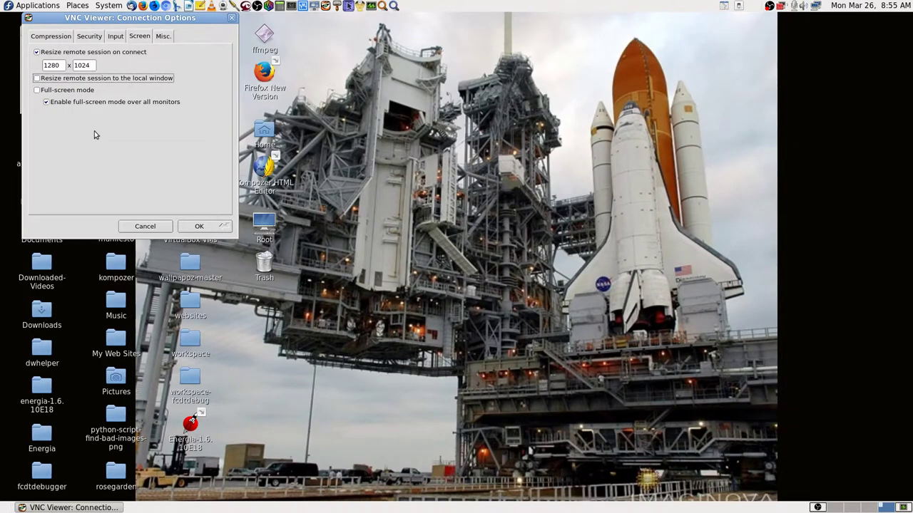
{"action": "left_click", "coordinate": [214, 225]}
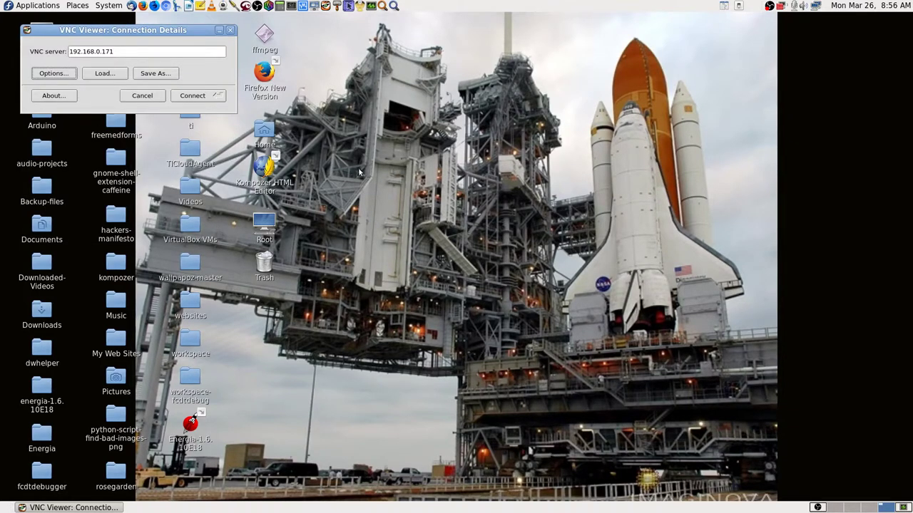
Connect to 192.168.0.171 with the VNC password, then close the installer session window.
{"action": "left_click", "coordinate": [211, 96]}
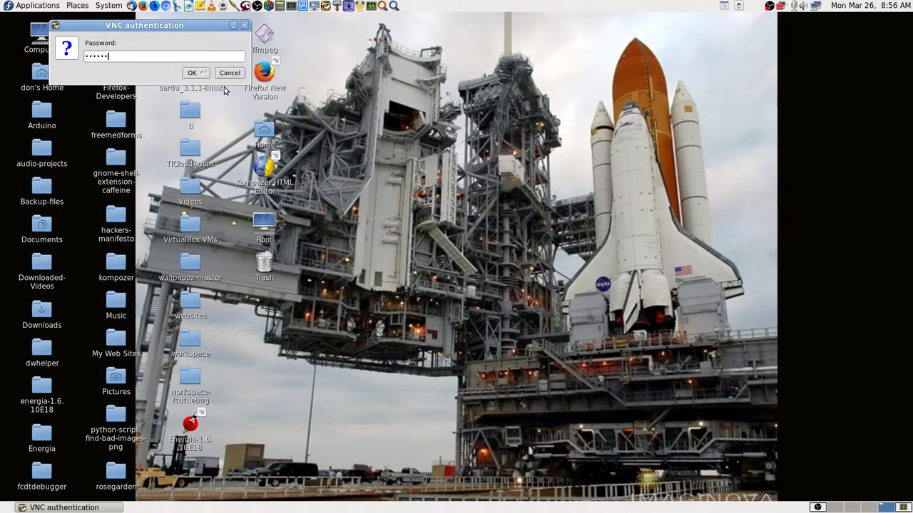
{"action": "key", "text": "Return"}
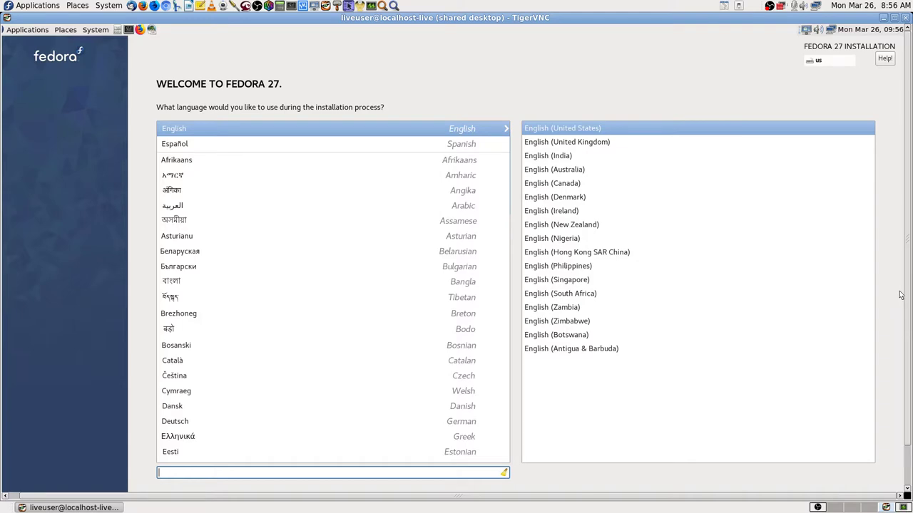
{"action": "left_click", "coordinate": [905, 19]}
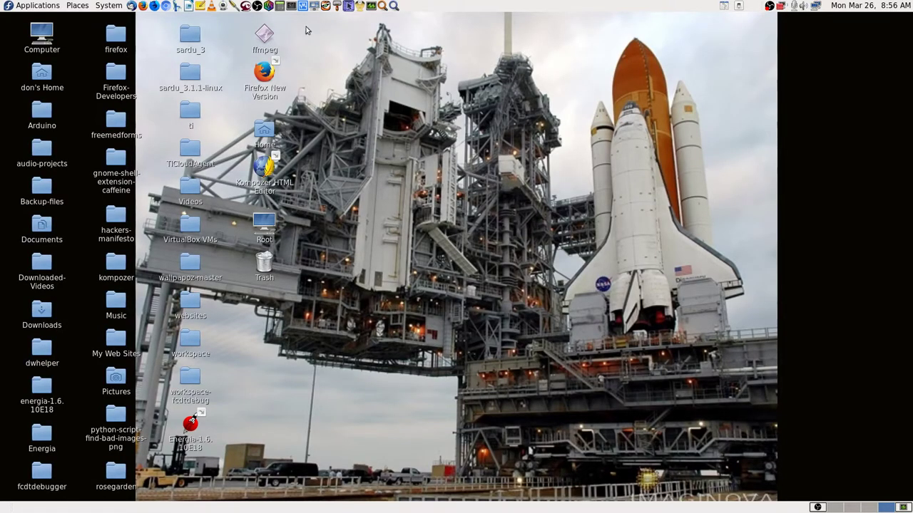
Relaunch VNC Viewer and view the Screen options for the 192.168.0.171 connection.
{"action": "left_click", "coordinate": [326, 7]}
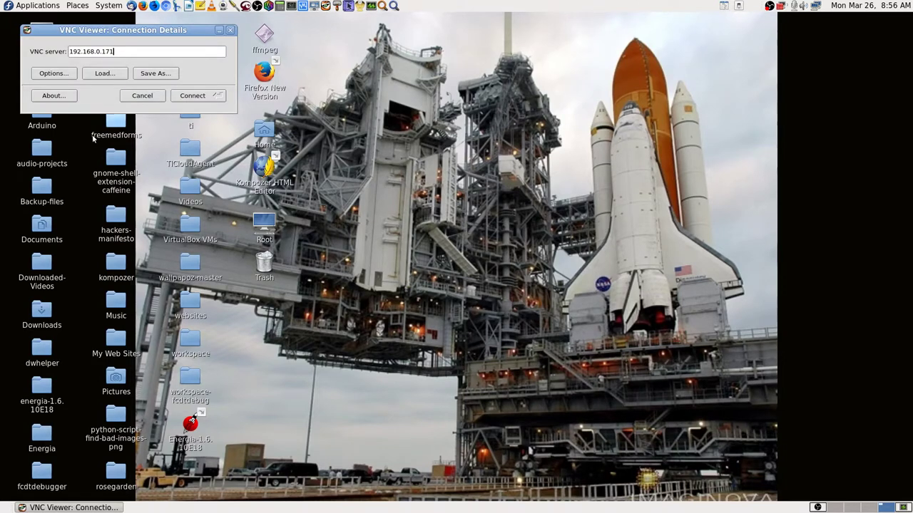
{"action": "left_click", "coordinate": [52, 74]}
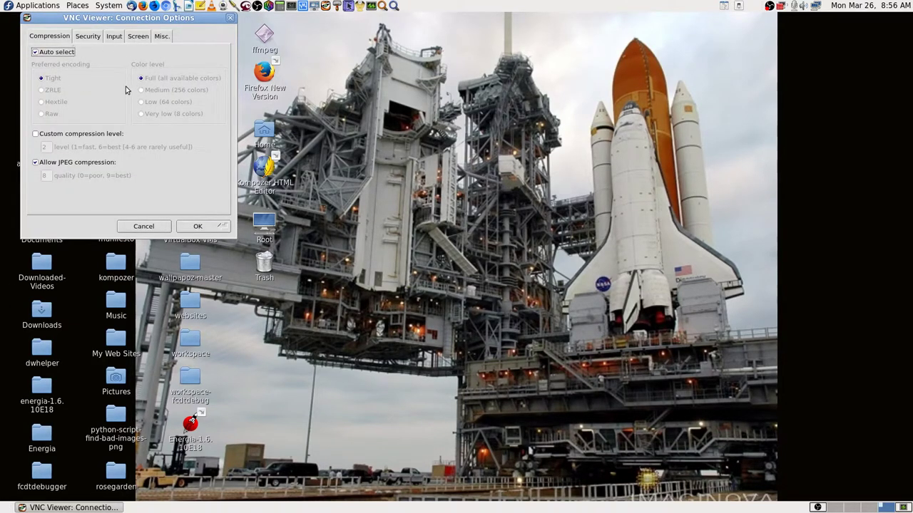
{"action": "left_click", "coordinate": [131, 39]}
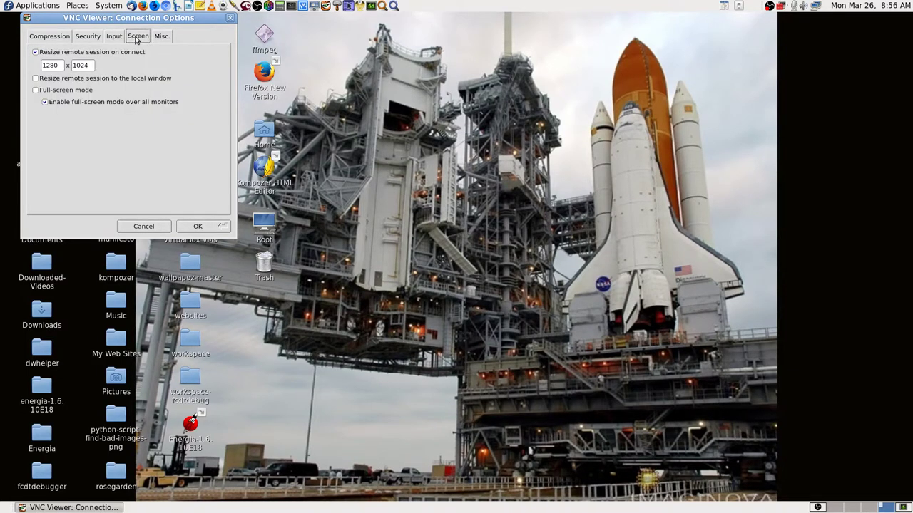
{"action": "left_click", "coordinate": [51, 8]}
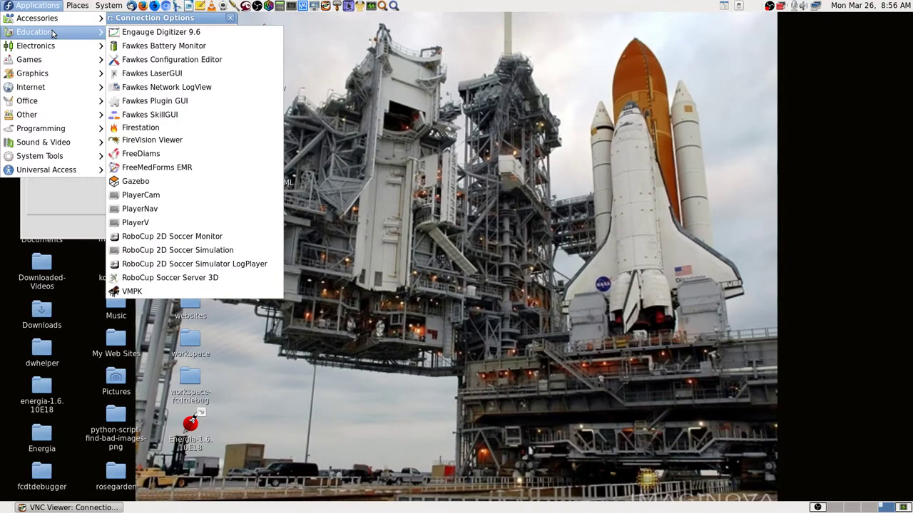
Open the Displays preferences from the System menu and set the HannStar monitor to 1152 x 864.
{"action": "key", "text": "Escape"}
{"action": "left_click", "coordinate": [110, 5]}
{"action": "mouse_move", "coordinate": [122, 31]}
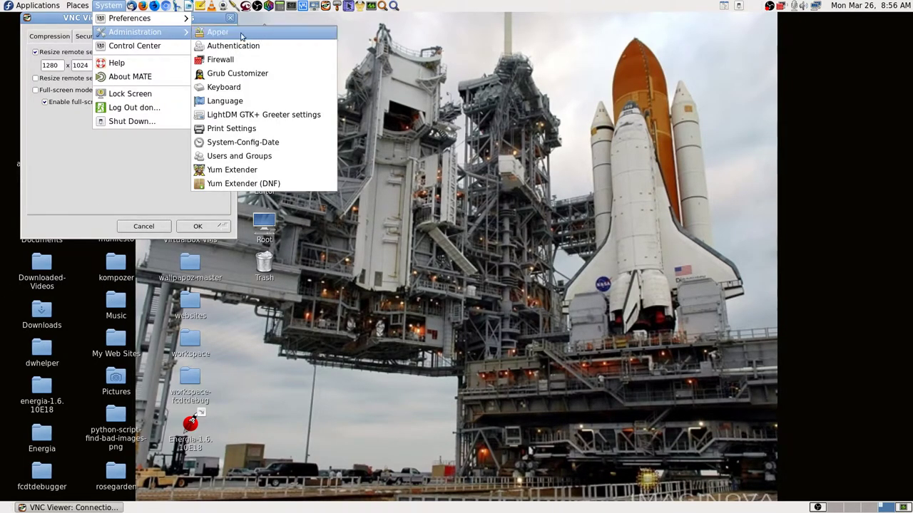
{"action": "mouse_move", "coordinate": [142, 17]}
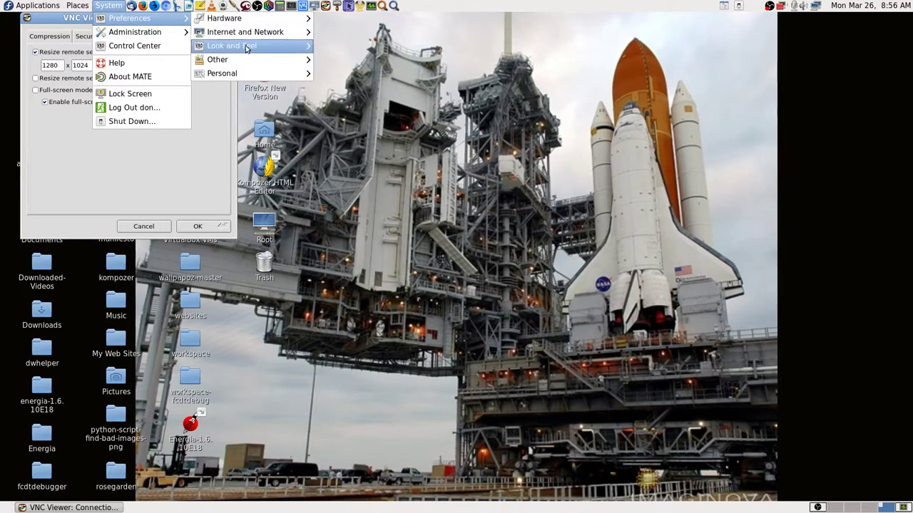
{"action": "mouse_move", "coordinate": [257, 36]}
{"action": "mouse_move", "coordinate": [236, 45]}
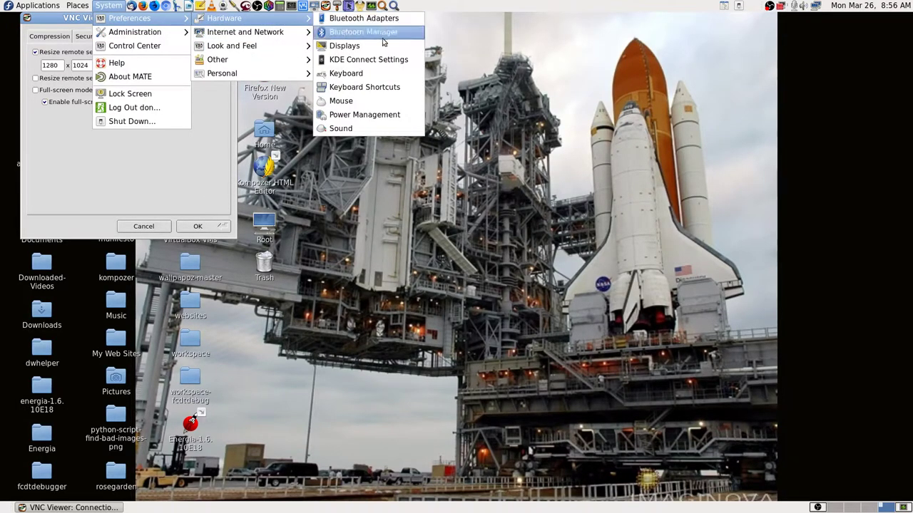
{"action": "left_click", "coordinate": [349, 45]}
{"action": "left_click_drag", "start_coordinate": [575, 169], "coordinate": [704, 20]}
{"action": "left_click", "coordinate": [770, 79]}
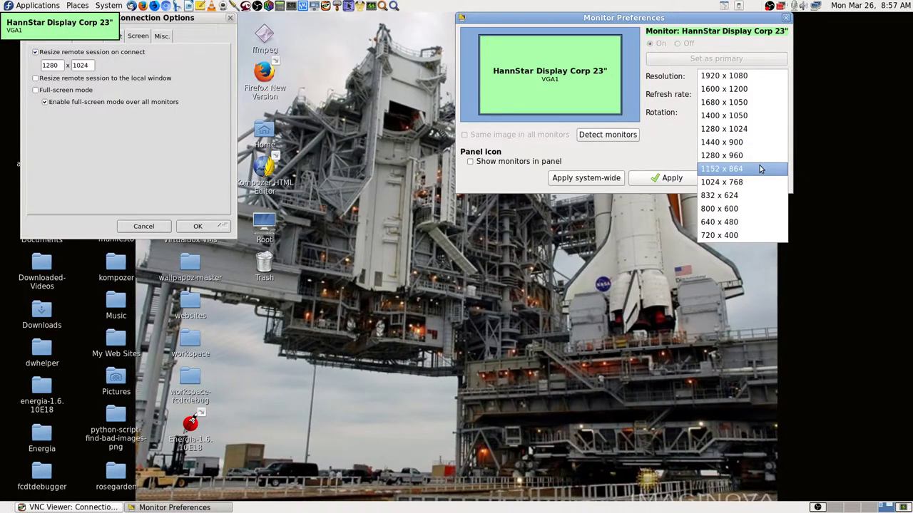
{"action": "left_click", "coordinate": [760, 169]}
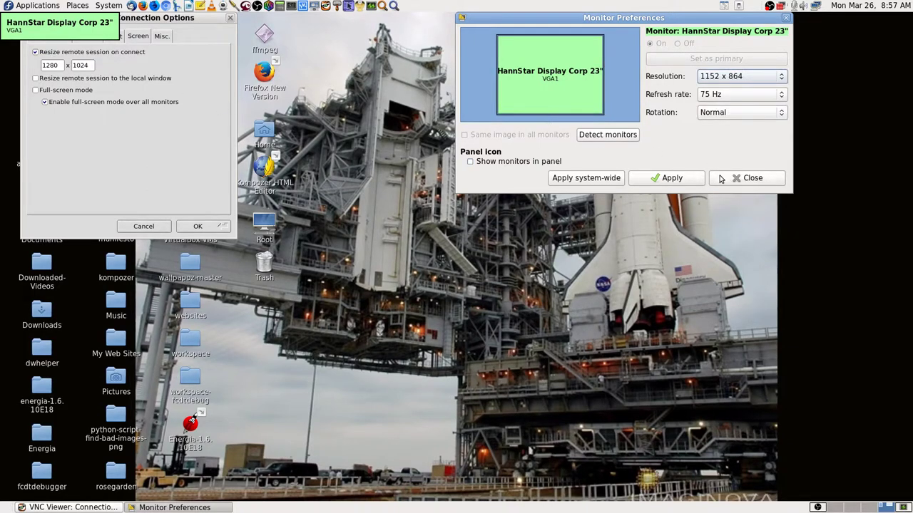
Clear the last digit of the session width and height values and save the connection options.
{"action": "left_click", "coordinate": [58, 66]}
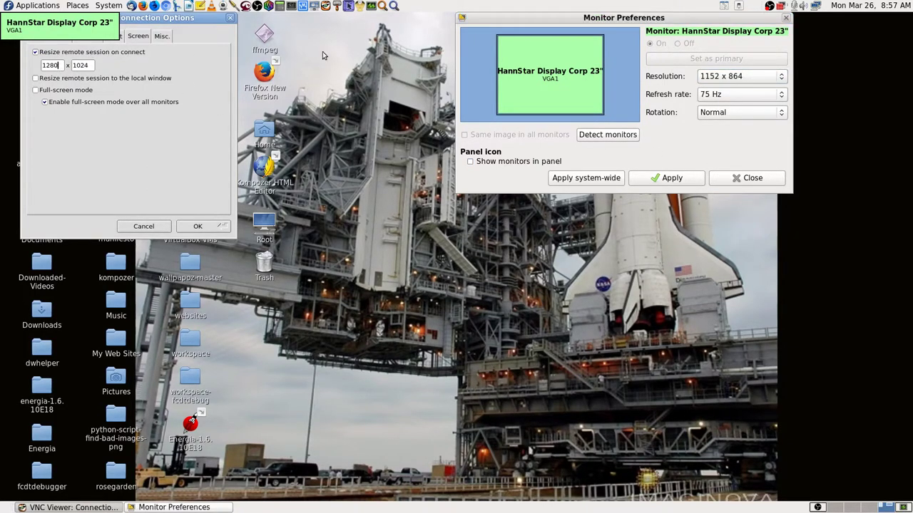
{"action": "key", "text": "BackSpace"}
{"action": "key", "text": "BackSpace"}
{"action": "key", "text": "BackSpace"}
{"action": "left_click", "coordinate": [92, 65]}
{"action": "key", "text": "BackSpace"}
{"action": "key", "text": "BackSpace"}
{"action": "key", "text": "BackSpace"}
{"action": "left_click", "coordinate": [198, 227]}
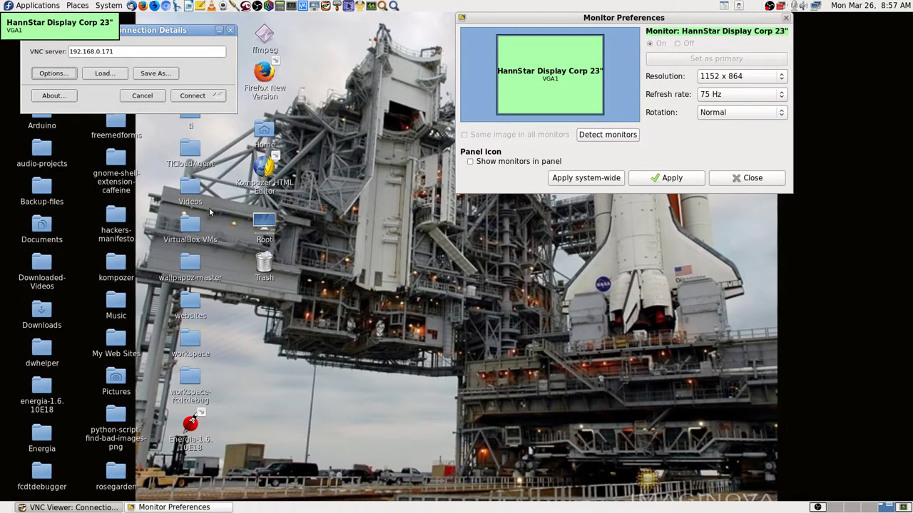
Connect to the remote machine with the VNC password, then close the installer session.
{"action": "left_click", "coordinate": [202, 100]}
{"action": "type", "text": "****"}
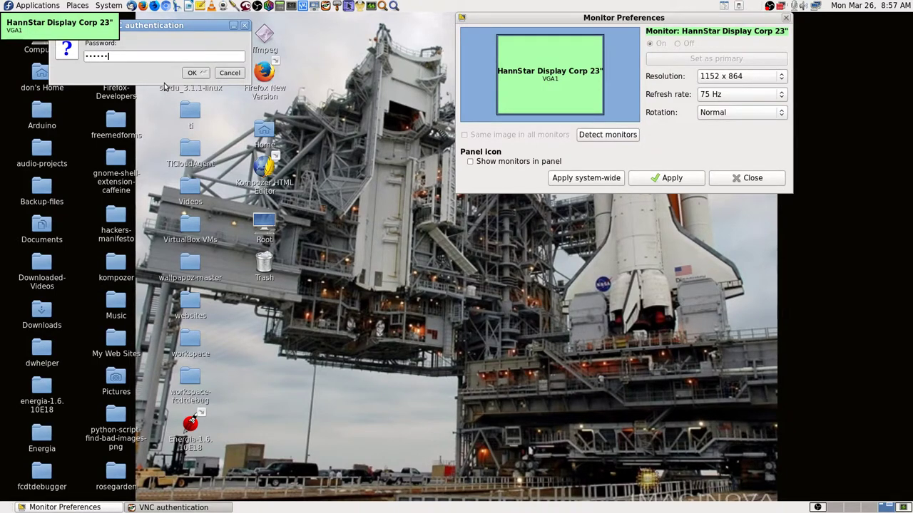
{"action": "key", "text": "Return"}
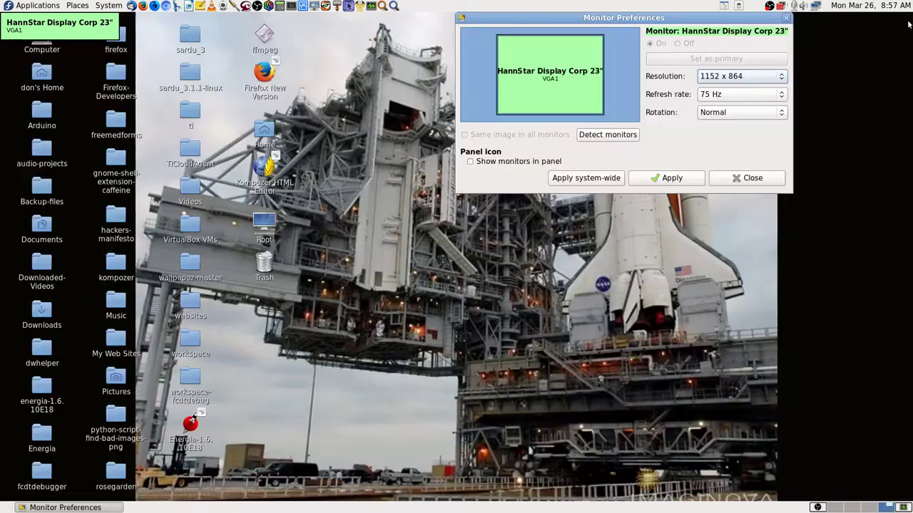
{"action": "left_click", "coordinate": [905, 18]}
Set the monitor resolution to 832 x 624 and launch VNC Viewer for 192.168.0.171.
{"action": "left_click", "coordinate": [773, 76]}
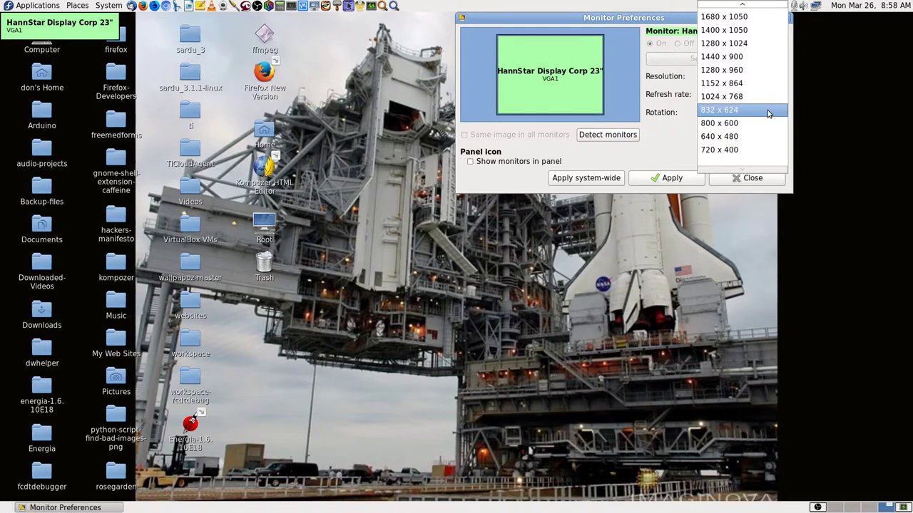
{"action": "left_click", "coordinate": [768, 114]}
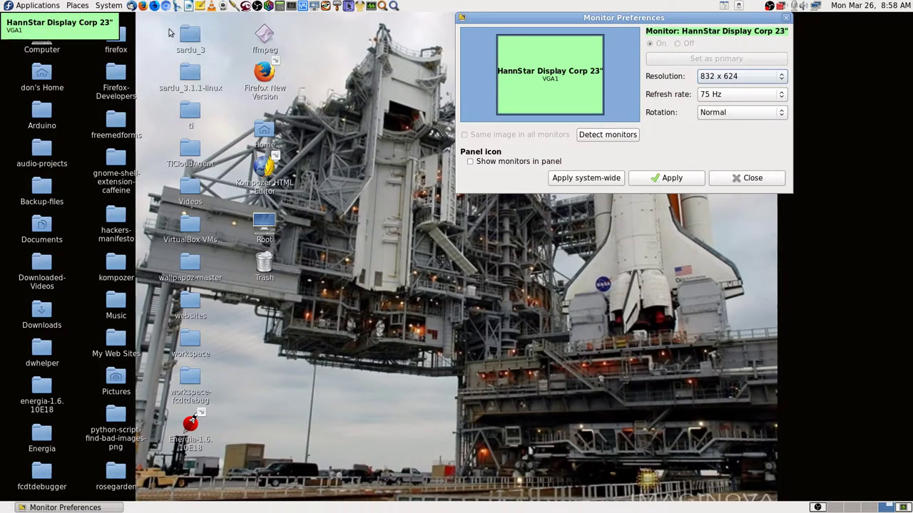
{"action": "left_click", "coordinate": [324, 8]}
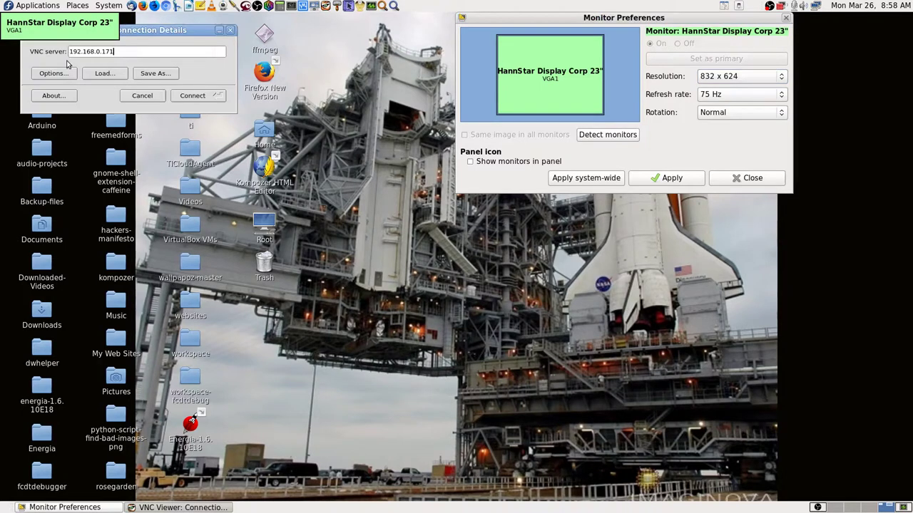
Edit the session width and height on the Screen tab to request 832 x 624, and confirm.
{"action": "left_click", "coordinate": [68, 75]}
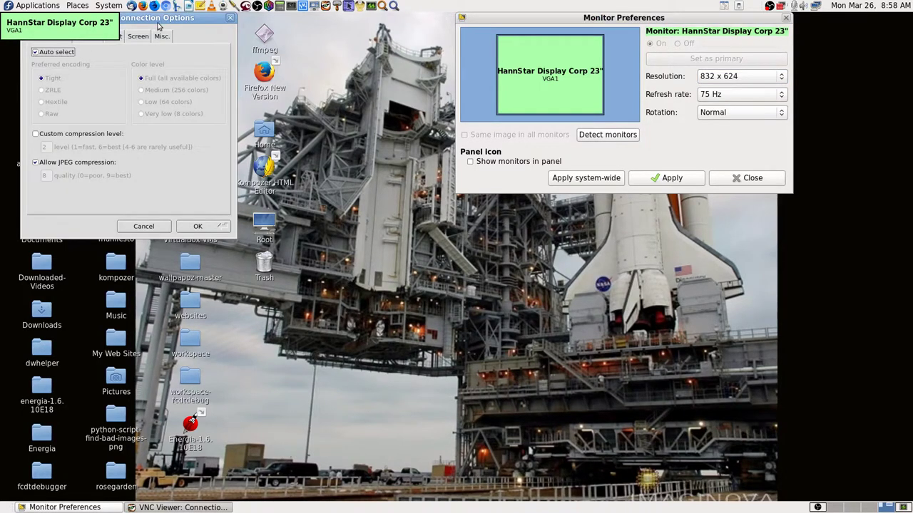
{"action": "left_click_drag", "start_coordinate": [143, 20], "coordinate": [301, 20]}
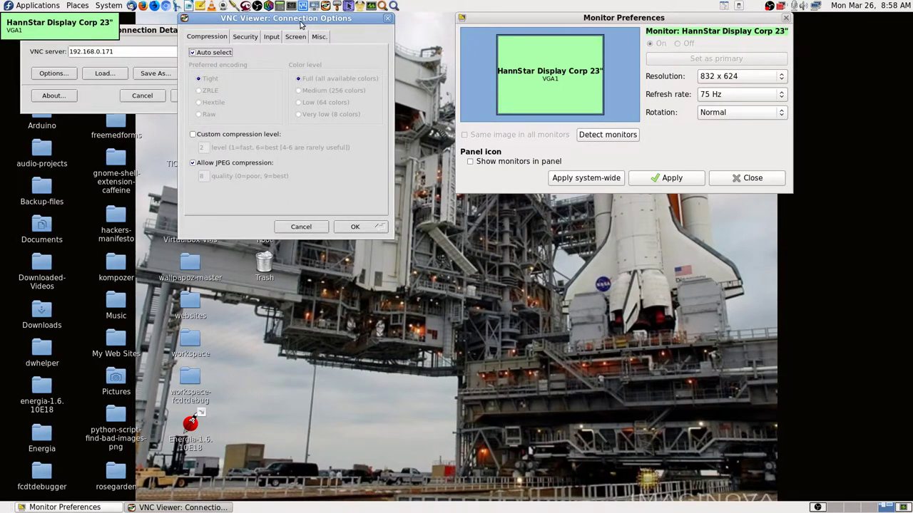
{"action": "left_click", "coordinate": [294, 38]}
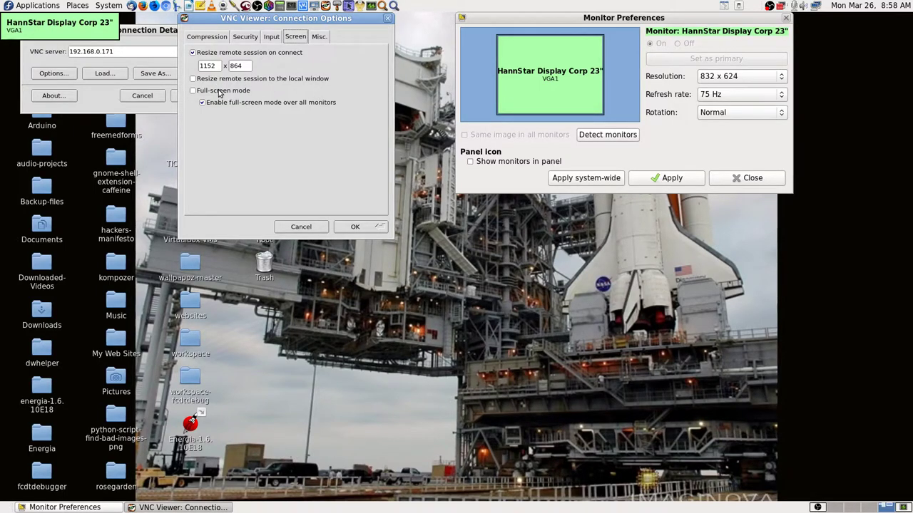
{"action": "left_click", "coordinate": [218, 66]}
{"action": "key", "text": "BackSpace"}
{"action": "key", "text": "BackSpace"}
{"action": "key", "text": "BackSpace"}
{"action": "left_click", "coordinate": [247, 65]}
{"action": "key", "text": "BackSpace"}
{"action": "key", "text": "BackSpace"}
{"action": "key", "text": "BackSpace"}
{"action": "left_click", "coordinate": [365, 225]}
Connect to the Fedora 27 installer with the VNC password, then close the session window.
{"action": "left_click", "coordinate": [194, 95]}
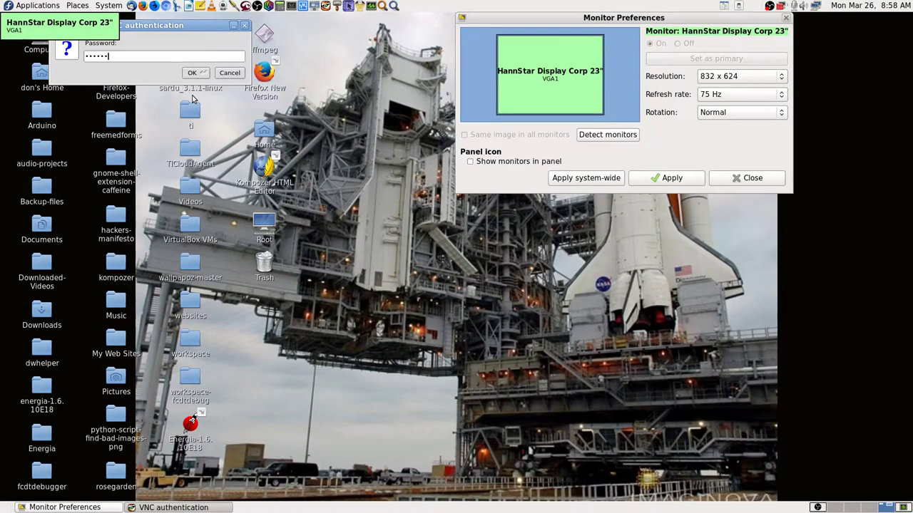
{"action": "key", "text": "Return"}
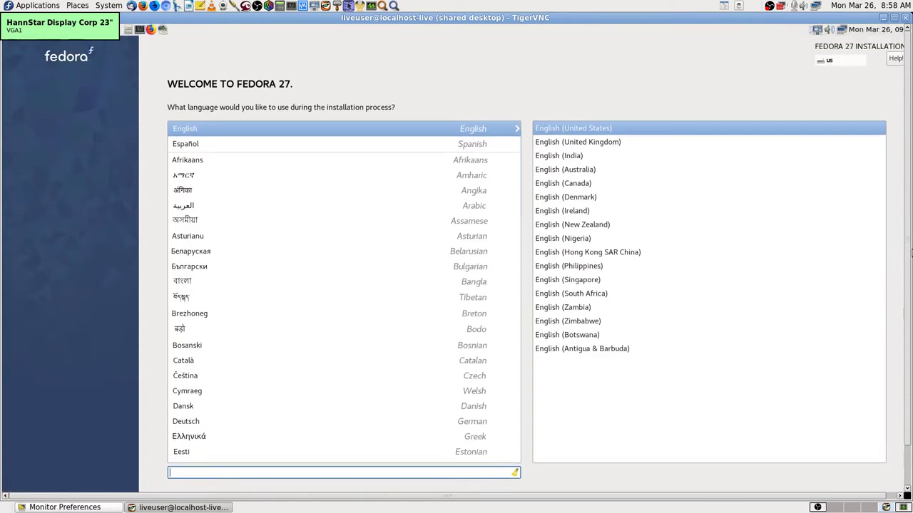
{"action": "left_click", "coordinate": [906, 18]}
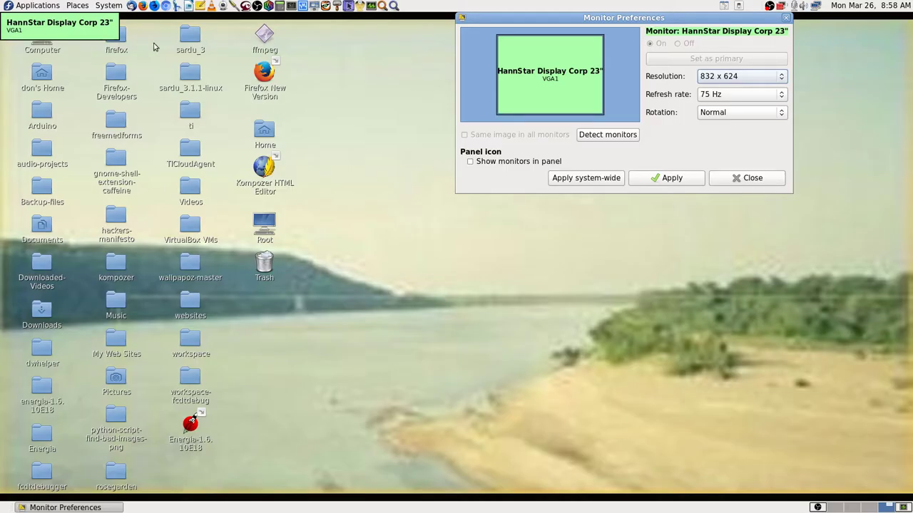
Arrange the Monitor Preferences and TigerVNC windows and set the monitor resolution to 1920 x 1080.
{"action": "left_click_drag", "start_coordinate": [593, 17], "coordinate": [134, 44]}
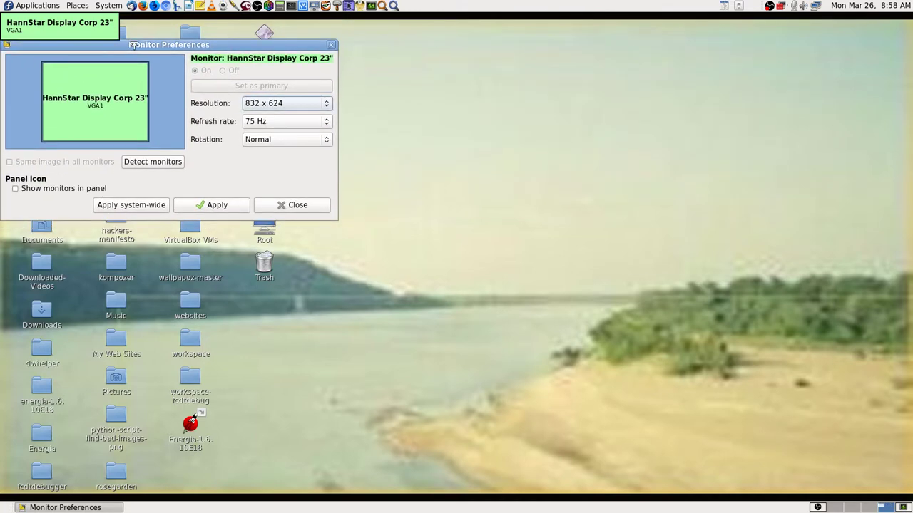
{"action": "left_click", "coordinate": [349, 7]}
{"action": "left_click_drag", "start_coordinate": [191, 30], "coordinate": [694, 47]}
{"action": "left_click_drag", "start_coordinate": [237, 45], "coordinate": [236, 46]}
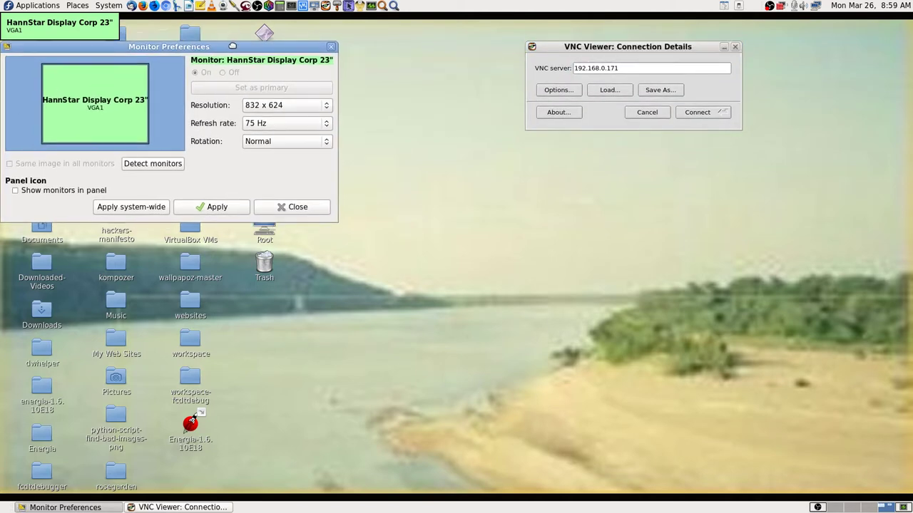
{"action": "left_click", "coordinate": [568, 92]}
{"action": "left_click", "coordinate": [644, 38]}
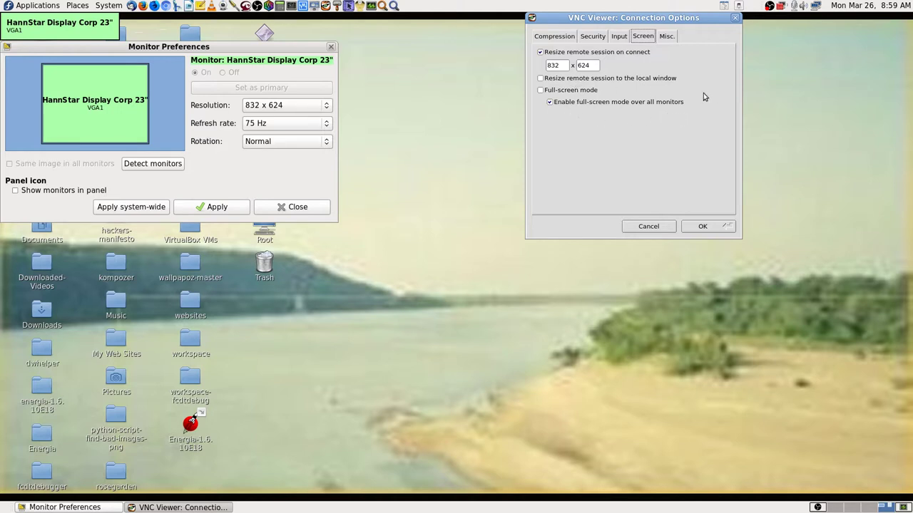
{"action": "left_click", "coordinate": [327, 107]}
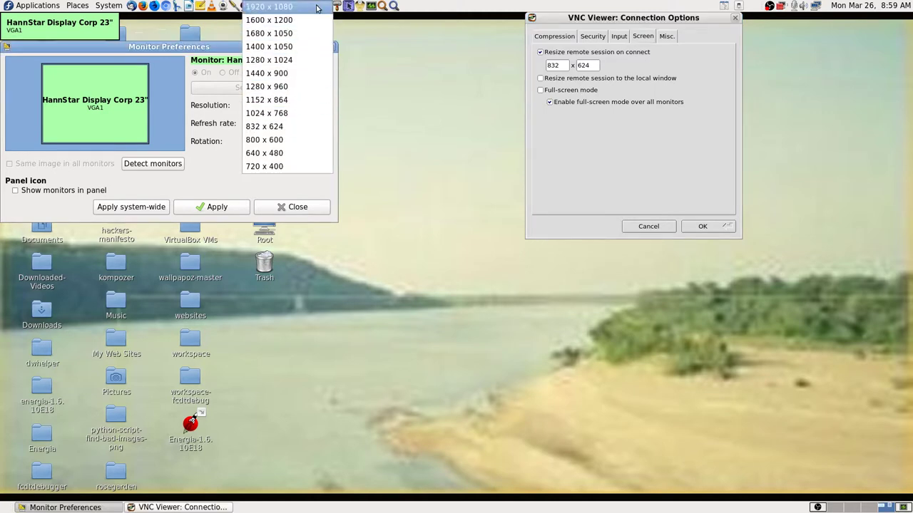
{"action": "left_click", "coordinate": [316, 9]}
Set the VNC session size to 1920 x 1080 and resize the remote session to the local window.
{"action": "left_click", "coordinate": [565, 64]}
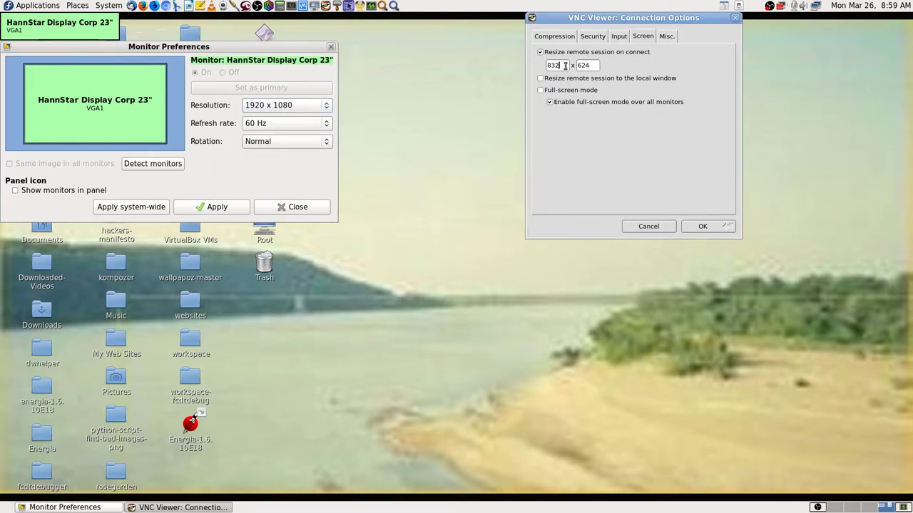
{"action": "key", "text": "BackSpace"}
{"action": "key", "text": "BackSpace"}
{"action": "key", "text": "BackSpace"}
{"action": "type", "text": "1920"}
{"action": "left_click", "coordinate": [598, 65]}
{"action": "key", "text": "BackSpace"}
{"action": "key", "text": "BackSpace"}
{"action": "key", "text": "BackSpace"}
{"action": "type", "text": "1080"}
{"action": "left_click", "coordinate": [541, 79]}
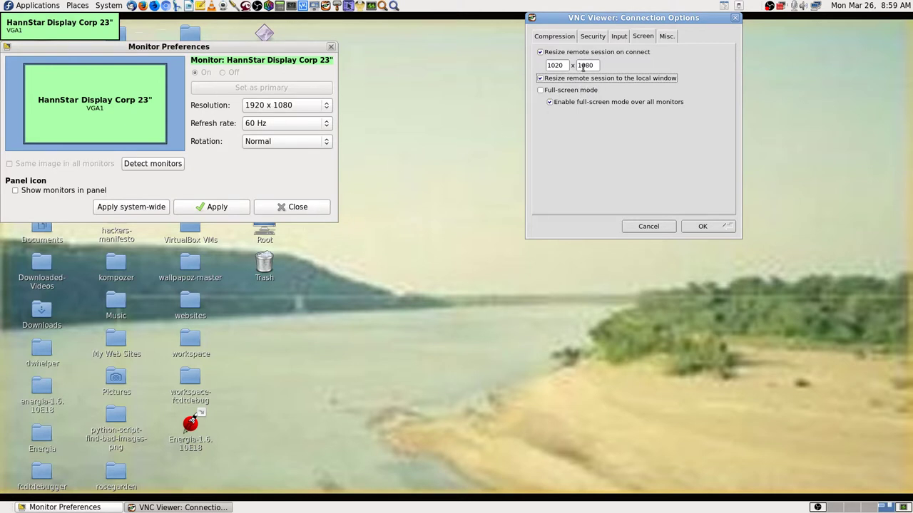
Close Monitor Preferences, connect TigerVNC with the VNC password, then close it for Remote Desktop Viewer.
{"action": "left_click", "coordinate": [305, 209]}
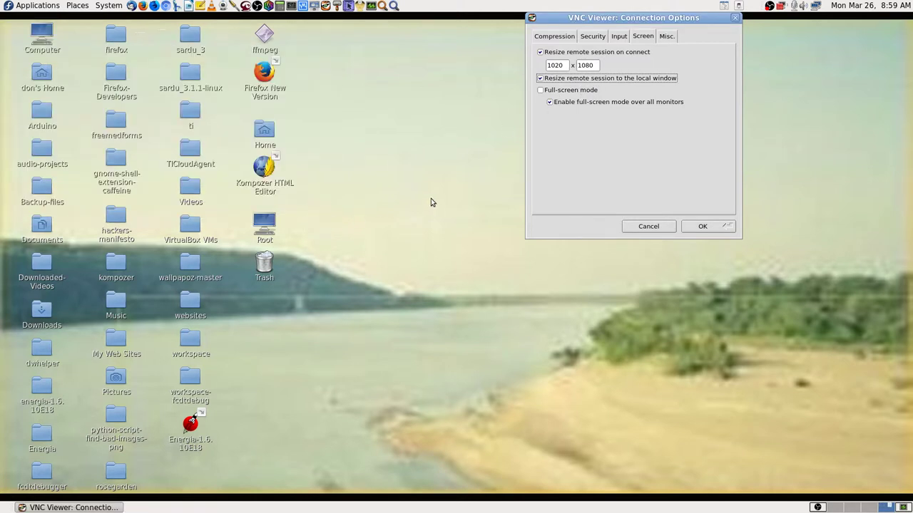
{"action": "left_click", "coordinate": [702, 226]}
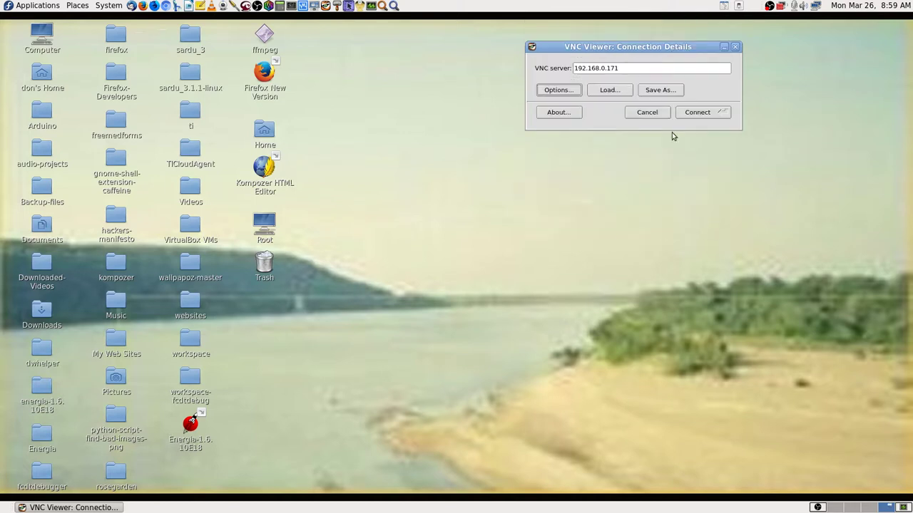
{"action": "left_click", "coordinate": [696, 113]}
{"action": "type", "text": "*******"}
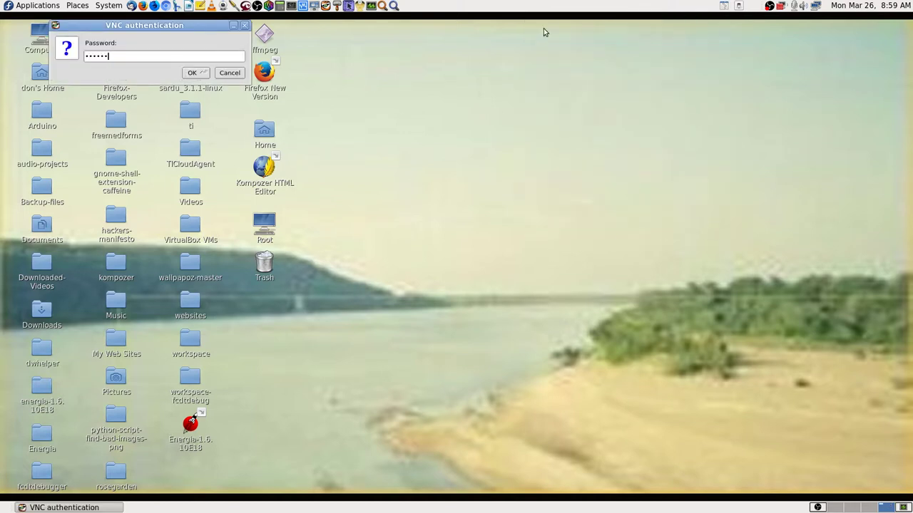
{"action": "key", "text": "Return"}
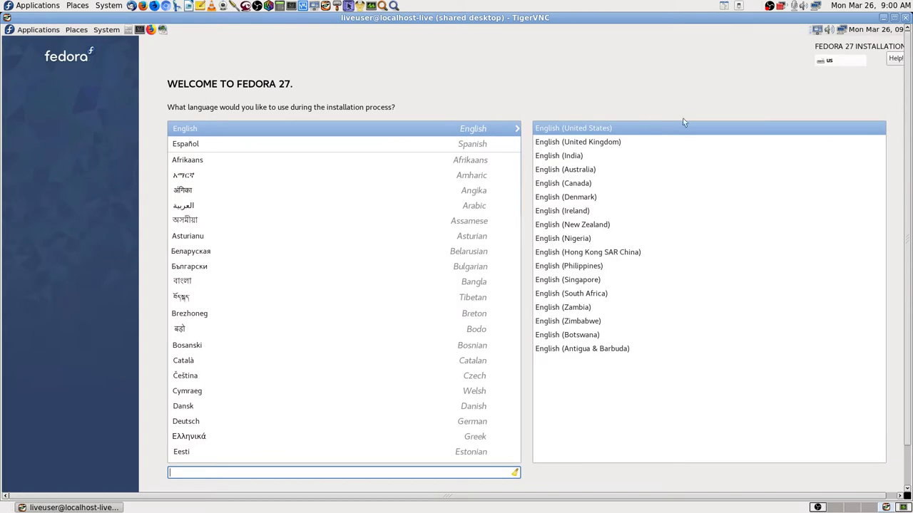
{"action": "left_click", "coordinate": [906, 20]}
{"action": "left_click", "coordinate": [347, 7]}
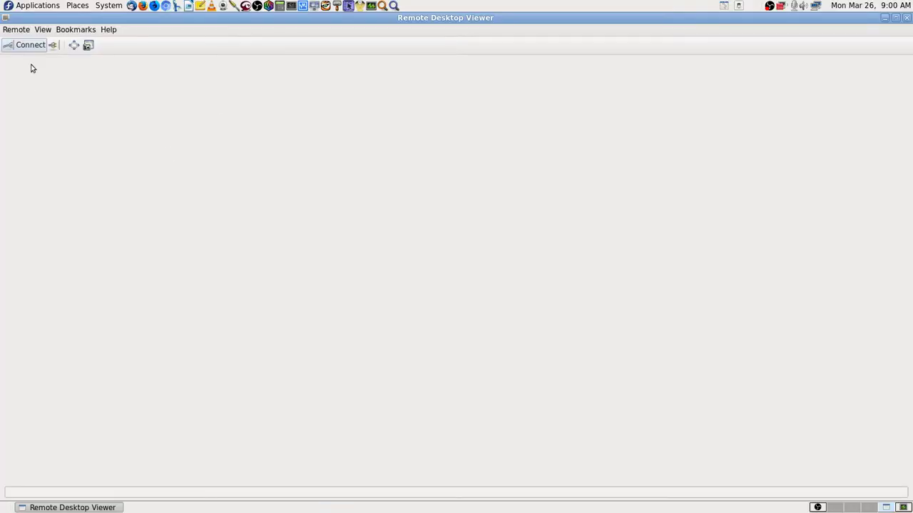
Connect Remote Desktop Viewer to 192.168.0.171 with the VNC password and go full screen.
{"action": "left_click", "coordinate": [30, 45]}
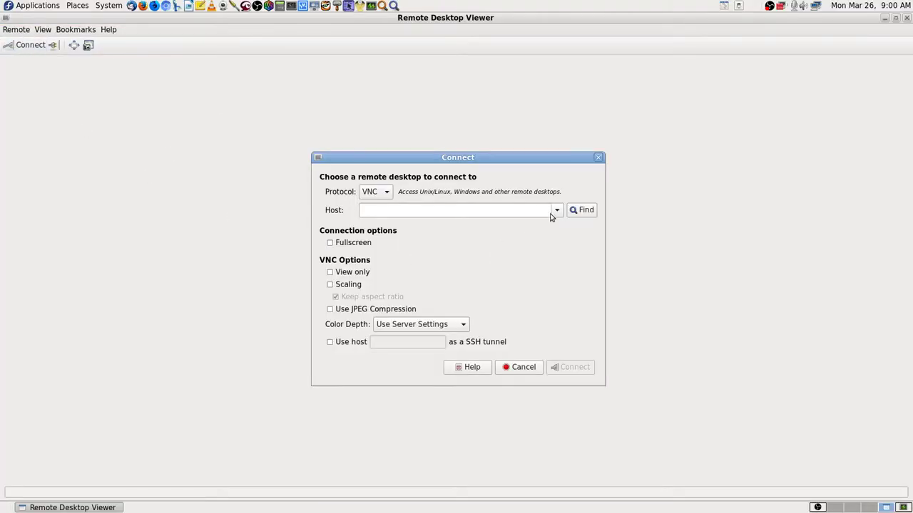
{"action": "left_click", "coordinate": [557, 211]}
{"action": "left_click", "coordinate": [483, 227]}
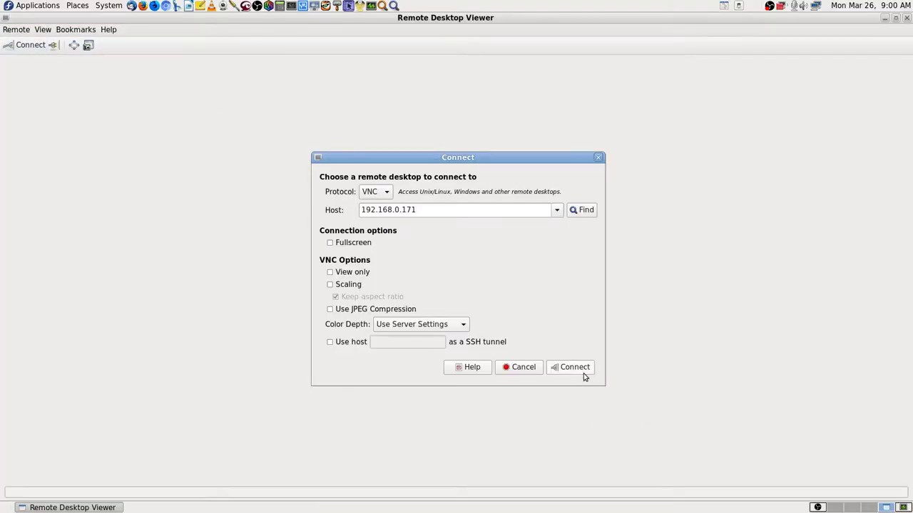
{"action": "left_click", "coordinate": [575, 367]}
{"action": "type", "text": "******"}
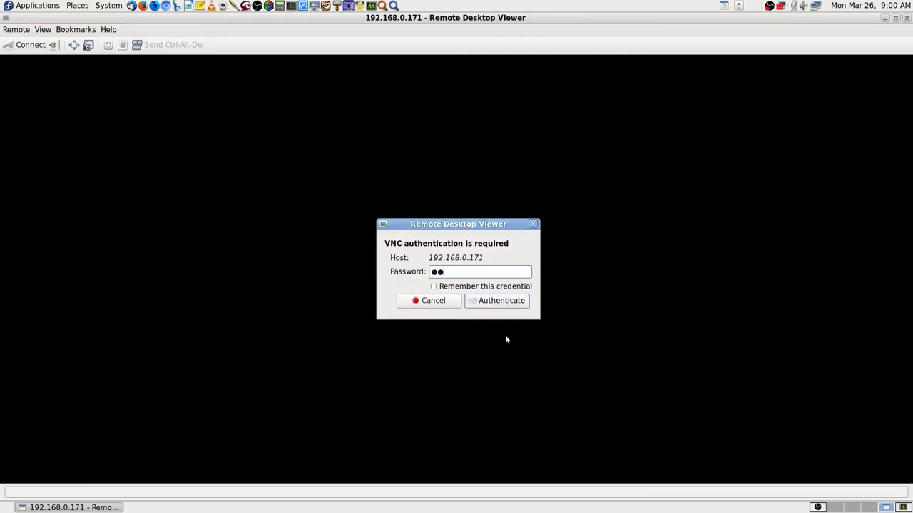
{"action": "type", "text": "**"}
{"action": "key", "text": "Return"}
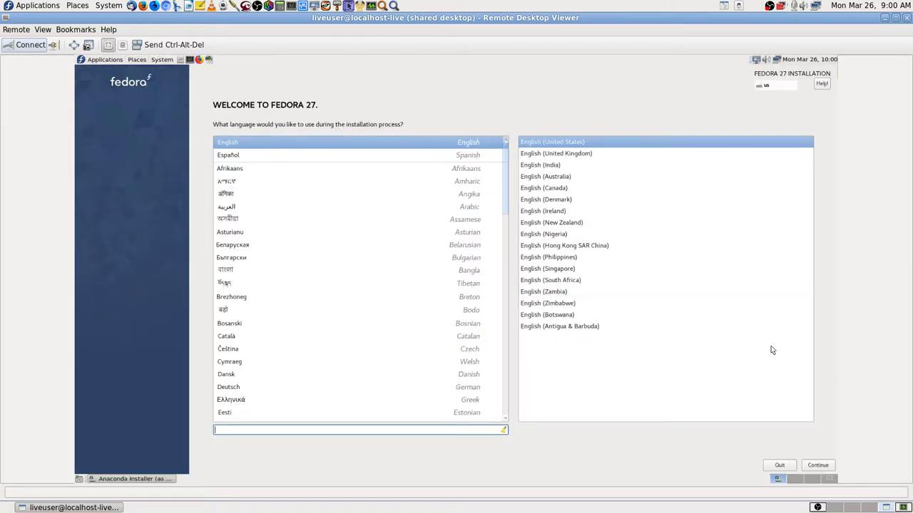
{"action": "left_click", "coordinate": [73, 44]}
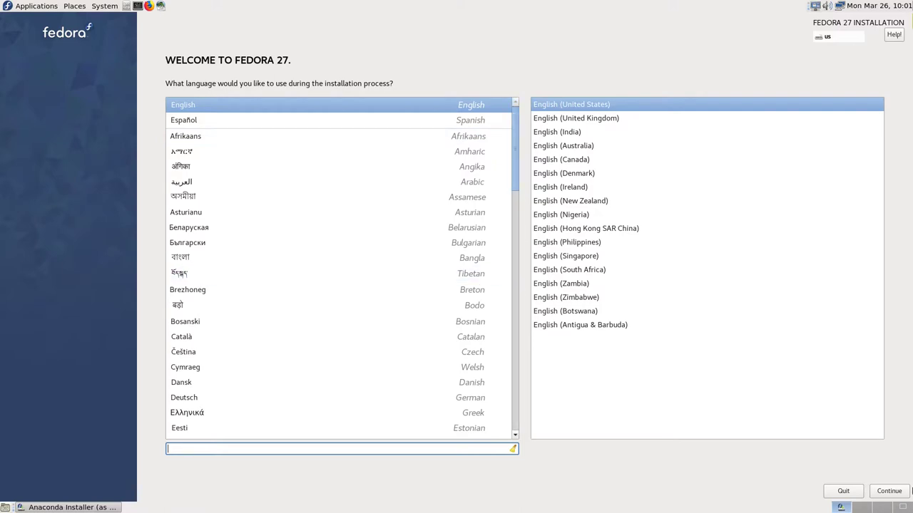
Continue past the English welcome screen and open NETWORK & HOST NAME on the summary.
{"action": "left_click", "coordinate": [887, 492]}
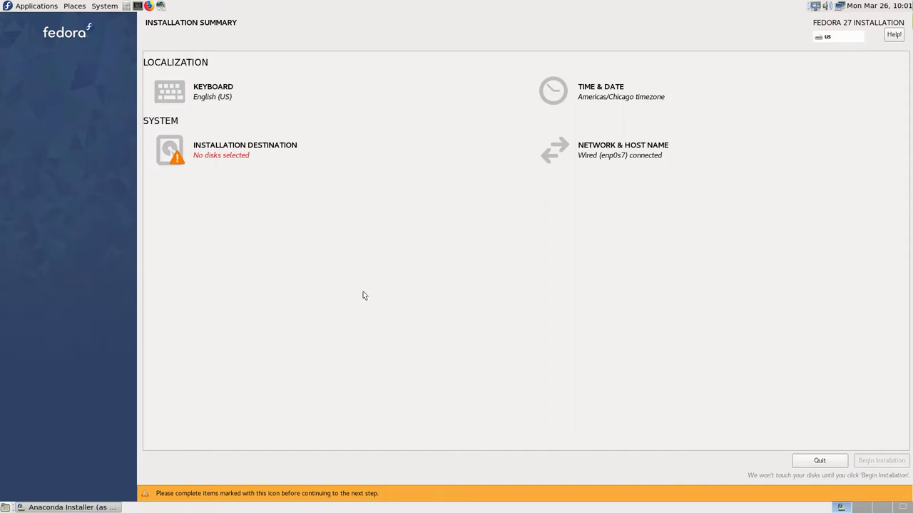
{"action": "left_click", "coordinate": [613, 155]}
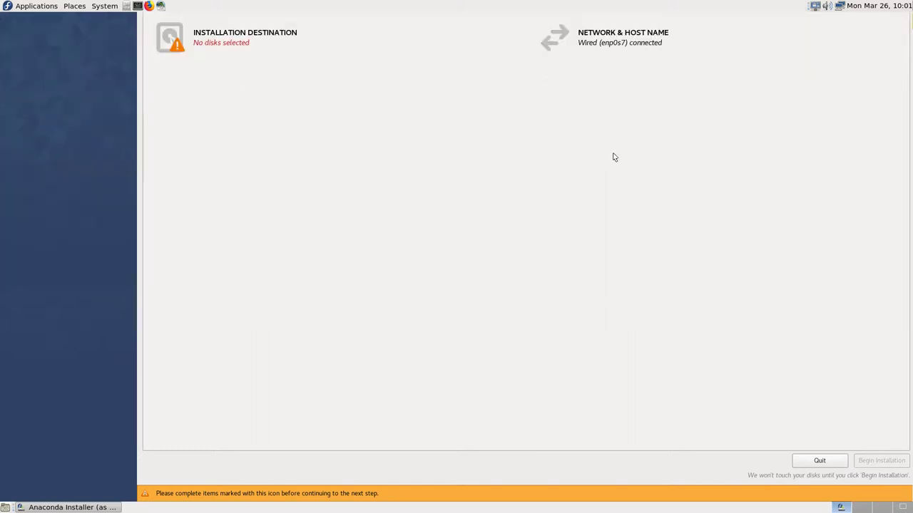
Replace localhost in the Host Name field with a first draft of the 'theda-fedora' name.
{"action": "left_click", "coordinate": [86, 80]}
{"action": "key", "text": "Left"}
{"action": "key", "text": "Left"}
{"action": "key", "text": "Left"}
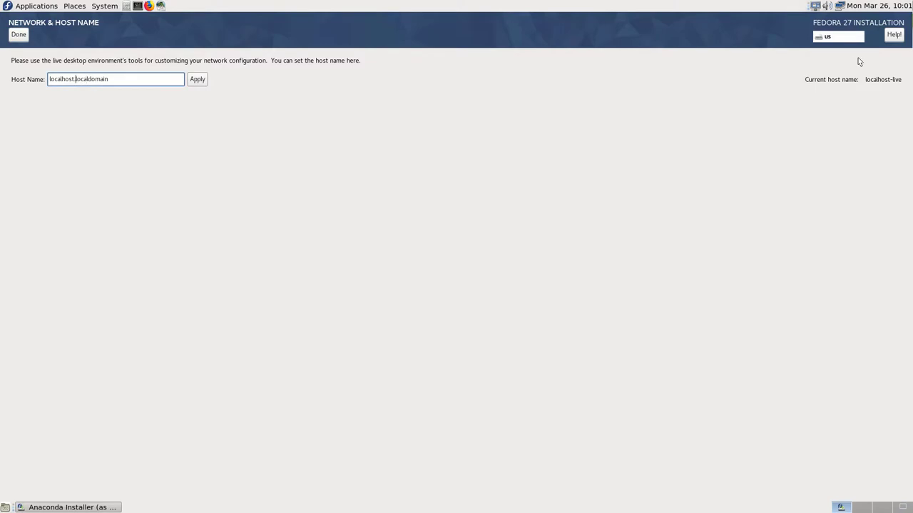
{"action": "key", "text": "BackSpace"}
{"action": "key", "text": "BackSpace"}
{"action": "key", "text": "BackSpace"}
{"action": "key", "text": "BackSpace"}
{"action": "key", "text": "BackSpace"}
{"action": "key", "text": "BackSpace"}
{"action": "key", "text": "BackSpace"}
{"action": "key", "text": "BackSpace"}
{"action": "key", "text": "BackSpace"}
{"action": "type", "text": "theda"}
{"action": "key", "text": "Right"}
{"action": "type", "text": "-"}
{"action": "type", "text": "f"}
{"action": "type", "text": "ed"}
{"action": "type", "text": "ora"}
{"action": "type", "text": "."}
Correct the host name to ThedaFedora27.localdomain, apply it, and finish with Done.
{"action": "key", "text": "Left"}
{"action": "key", "text": "Left"}
{"action": "key", "text": "Right"}
{"action": "key", "text": "Left"}
{"action": "key", "text": "Right"}
{"action": "key", "text": "BackSpace"}
{"action": "key", "text": "Right"}
{"action": "key", "text": "Right"}
{"action": "key", "text": "Right"}
{"action": "type", "text": "27"}
{"action": "key", "text": "Left"}
{"action": "key", "text": "Delete"}
{"action": "type", "text": "T"}
{"action": "key", "text": "Right"}
{"action": "key", "text": "Right"}
{"action": "key", "text": "Delete"}
{"action": "type", "text": "f"}
{"action": "key", "text": "BackSpace"}
{"action": "type", "text": "F"}
{"action": "key", "text": "Left"}
{"action": "key", "text": "Right"}
{"action": "key", "text": "Right"}
{"action": "key", "text": "Right"}
{"action": "left_click", "coordinate": [198, 80]}
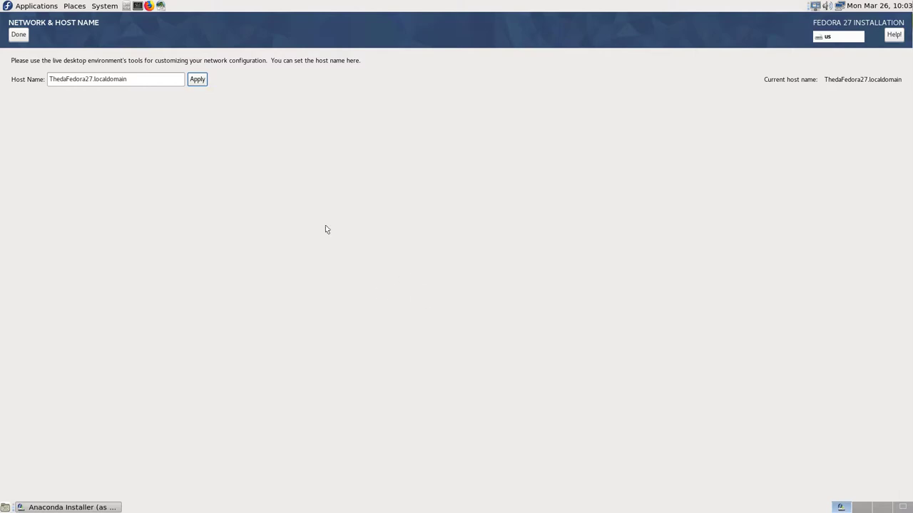
{"action": "left_click", "coordinate": [19, 34]}
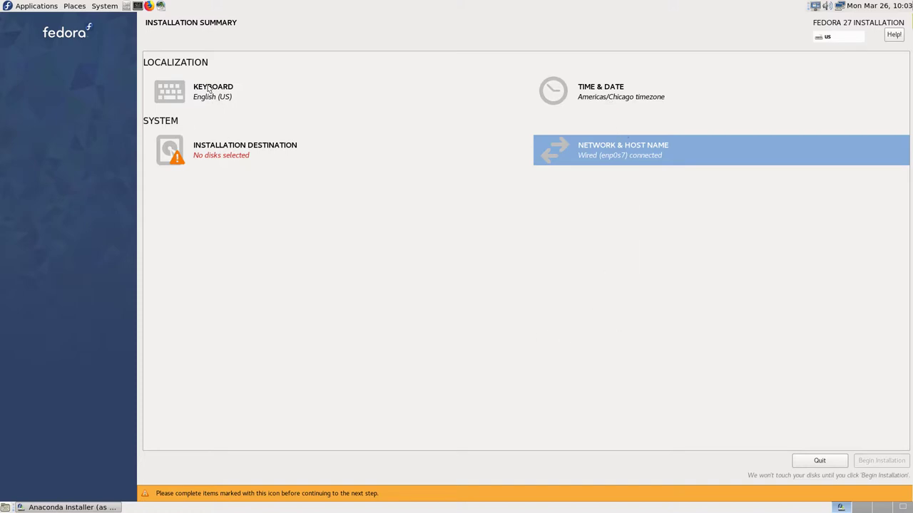
Open Installation Destination and select the 1.82 TiB ATA ST2000DM006 disk (sdb).
{"action": "left_click", "coordinate": [221, 146]}
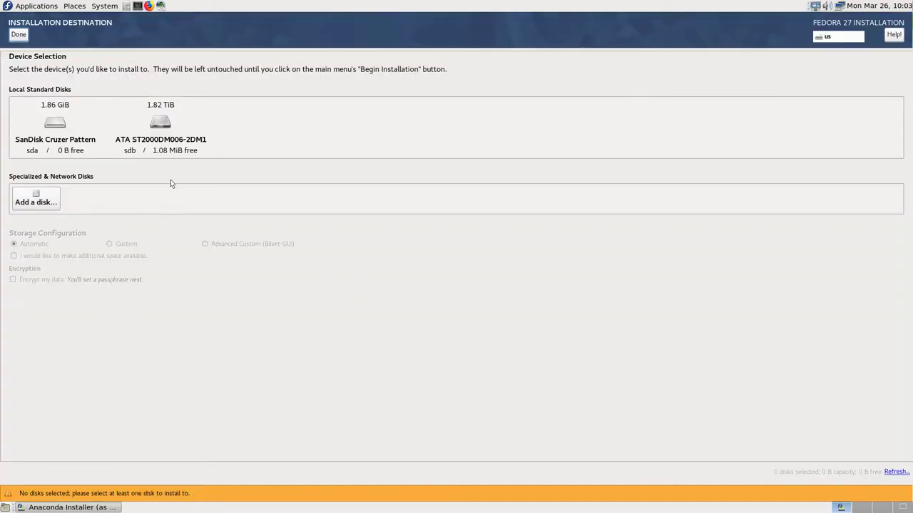
{"action": "left_click", "coordinate": [164, 127]}
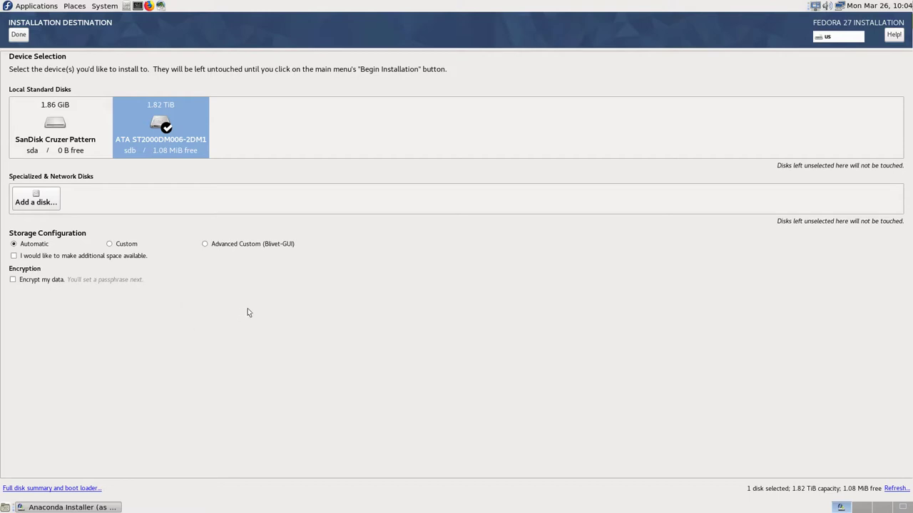
Choose Advanced Custom (Blivet-GUI) storage configuration and continue with Done.
{"action": "left_click", "coordinate": [204, 244]}
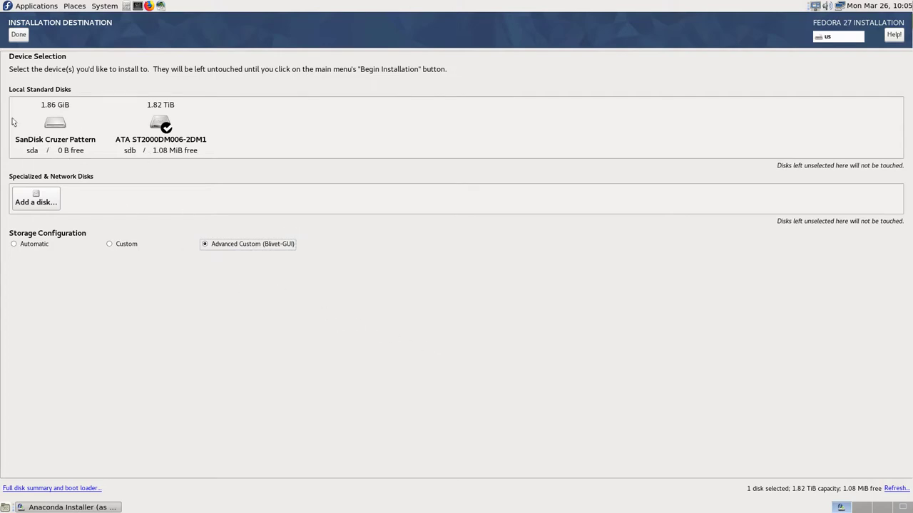
{"action": "left_click", "coordinate": [17, 35]}
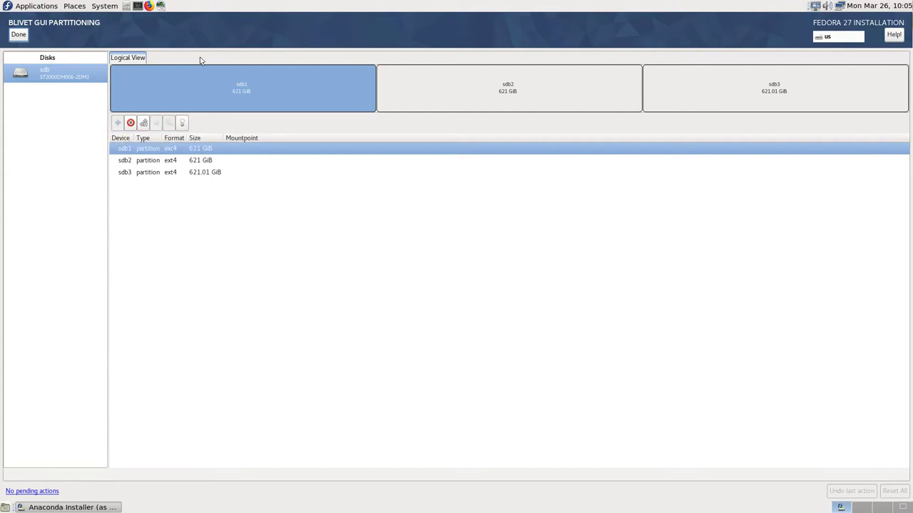
Delete partition sdb1, attempt to finish partitioning, then undo the deletion.
{"action": "left_click", "coordinate": [130, 123]}
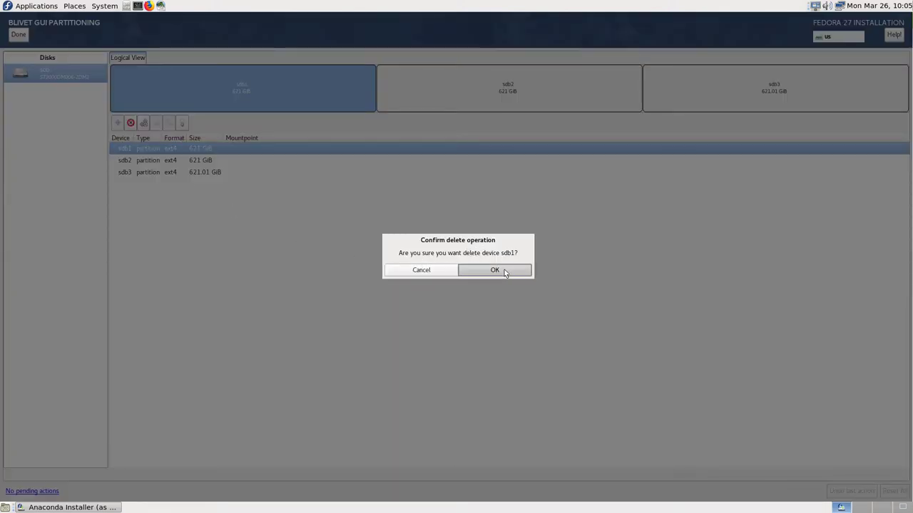
{"action": "left_click", "coordinate": [504, 269]}
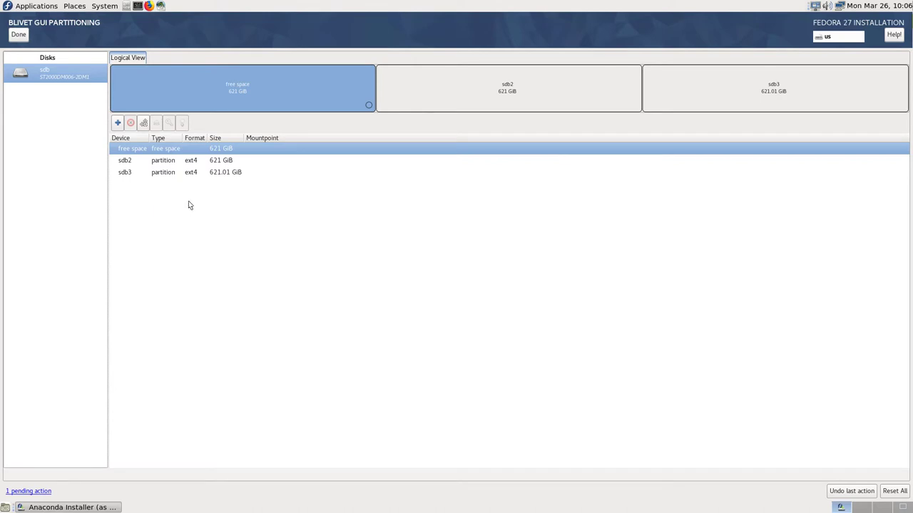
{"action": "left_click", "coordinate": [19, 35]}
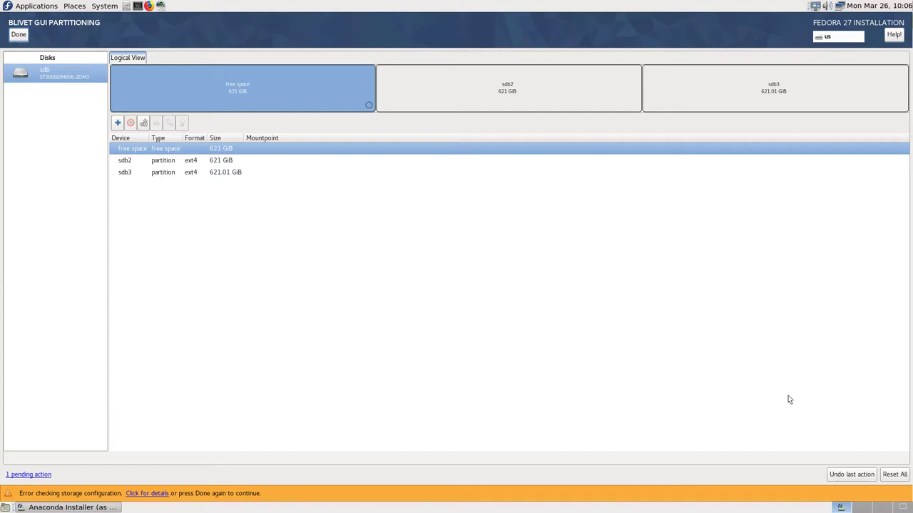
{"action": "left_click", "coordinate": [851, 474]}
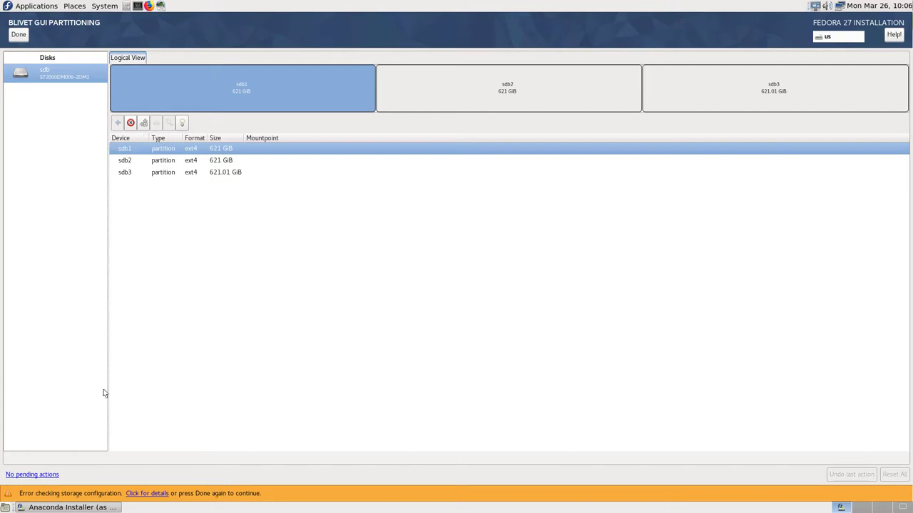
Delete sdb1 again, check the free-space Edit options, undo, and try Done again.
{"action": "left_click", "coordinate": [130, 122]}
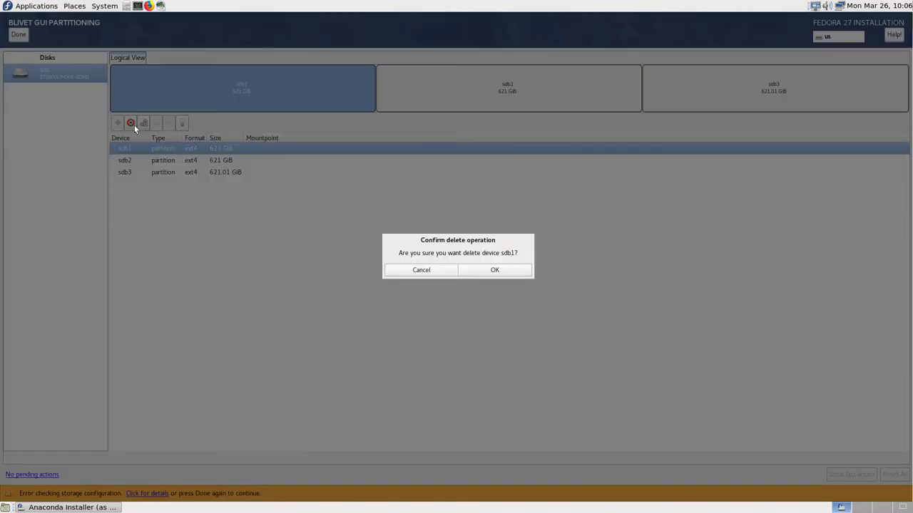
{"action": "left_click", "coordinate": [499, 271]}
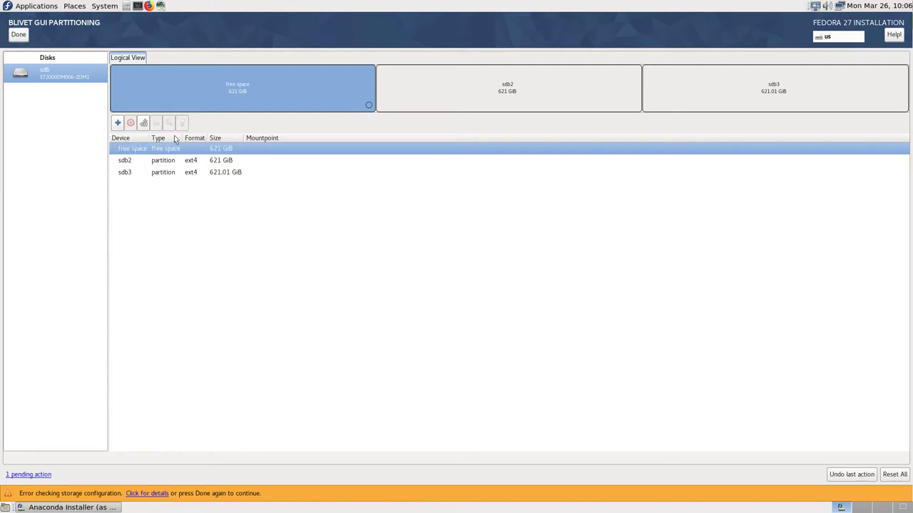
{"action": "left_click", "coordinate": [144, 124]}
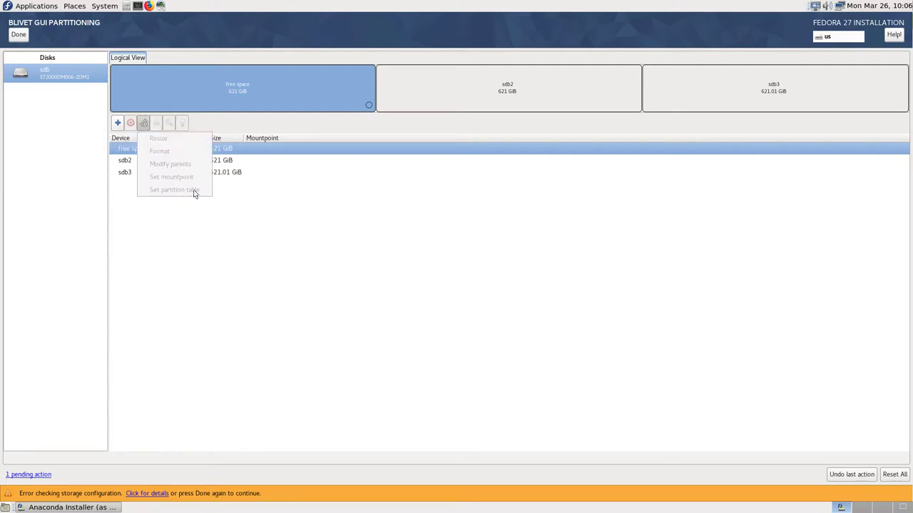
{"action": "left_click", "coordinate": [286, 229]}
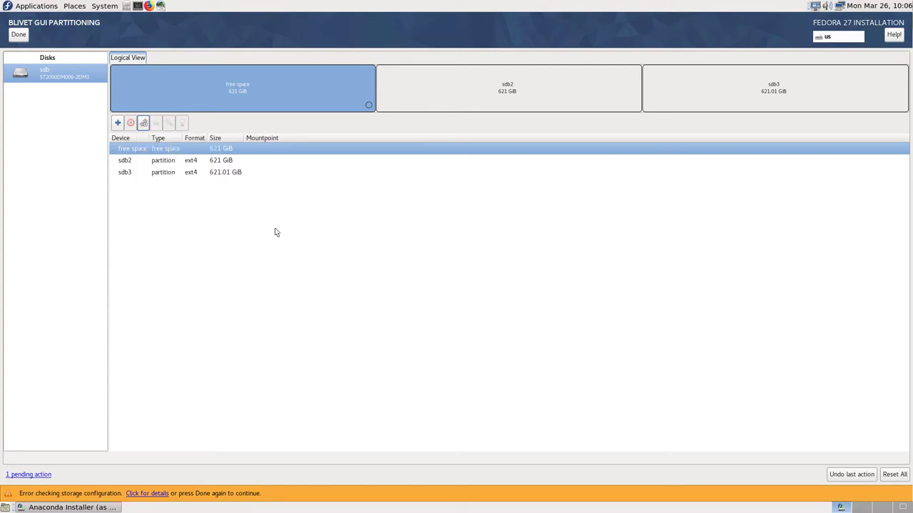
{"action": "left_click", "coordinate": [850, 474]}
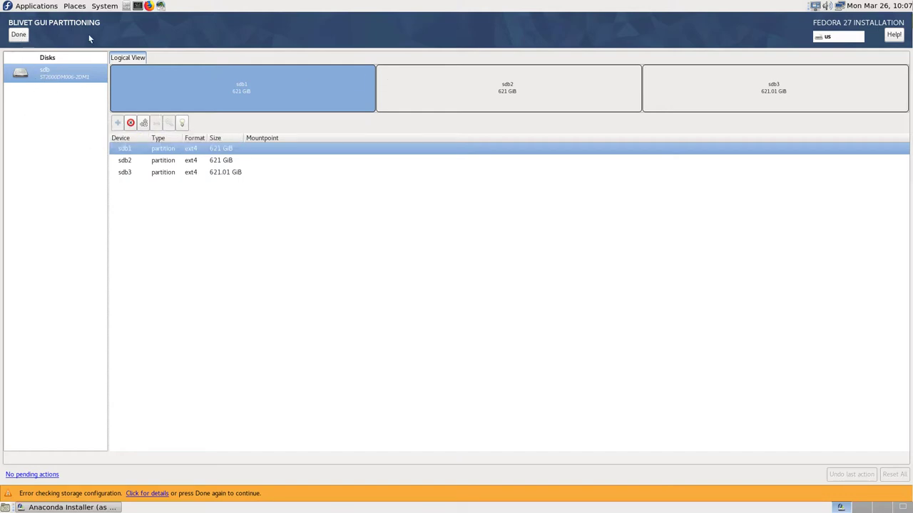
{"action": "left_click", "coordinate": [20, 36]}
{"action": "left_click", "coordinate": [147, 493]}
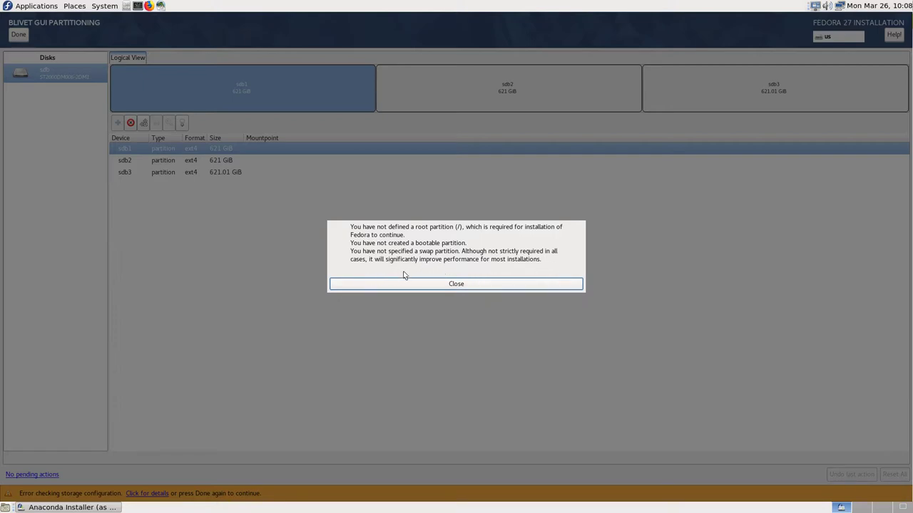
{"action": "left_click", "coordinate": [479, 285]}
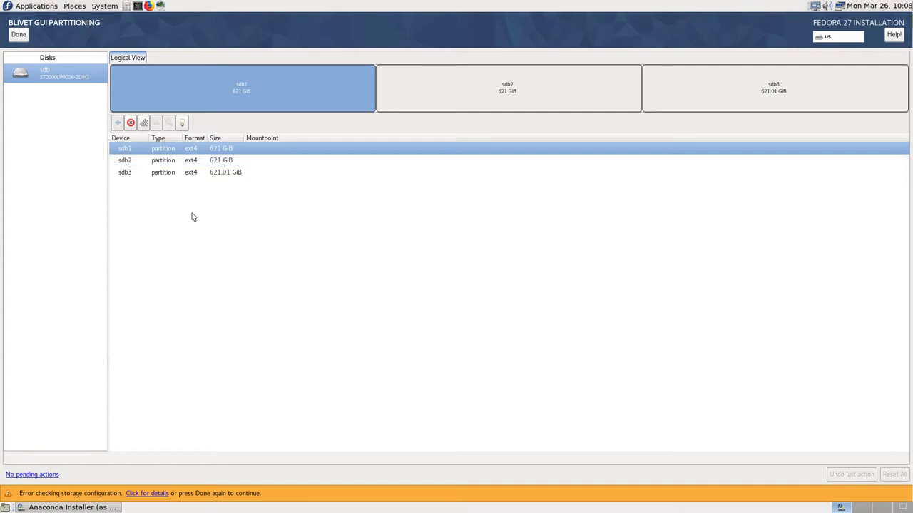
{"action": "right_click", "coordinate": [252, 286]}
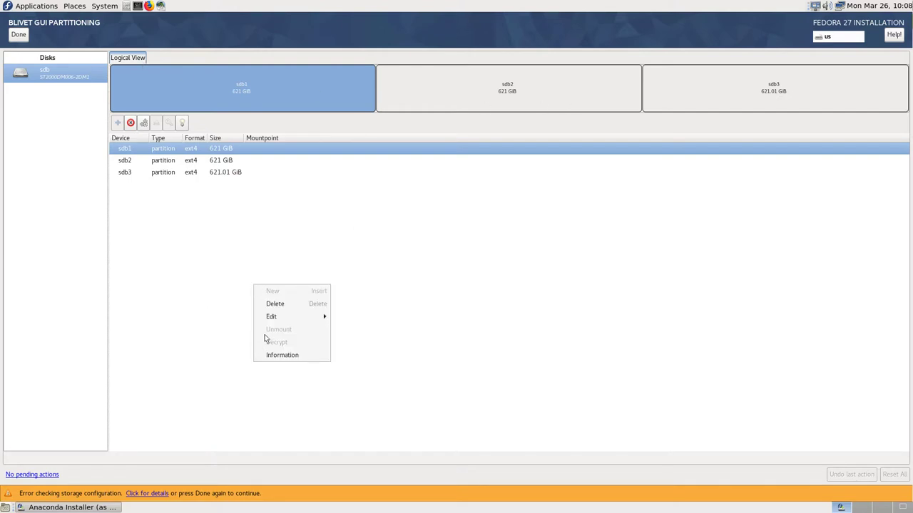
{"action": "left_click", "coordinate": [198, 285]}
{"action": "right_click", "coordinate": [211, 223]}
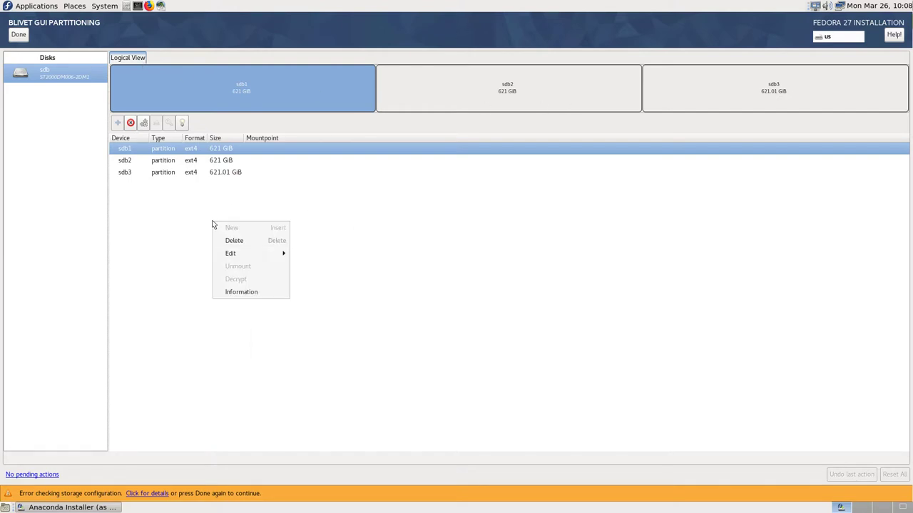
{"action": "left_click", "coordinate": [255, 294]}
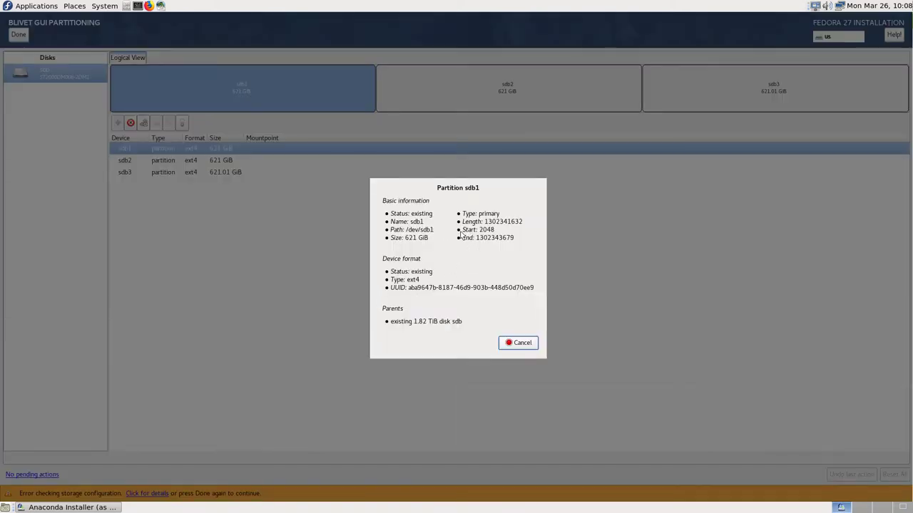
{"action": "left_click", "coordinate": [510, 341]}
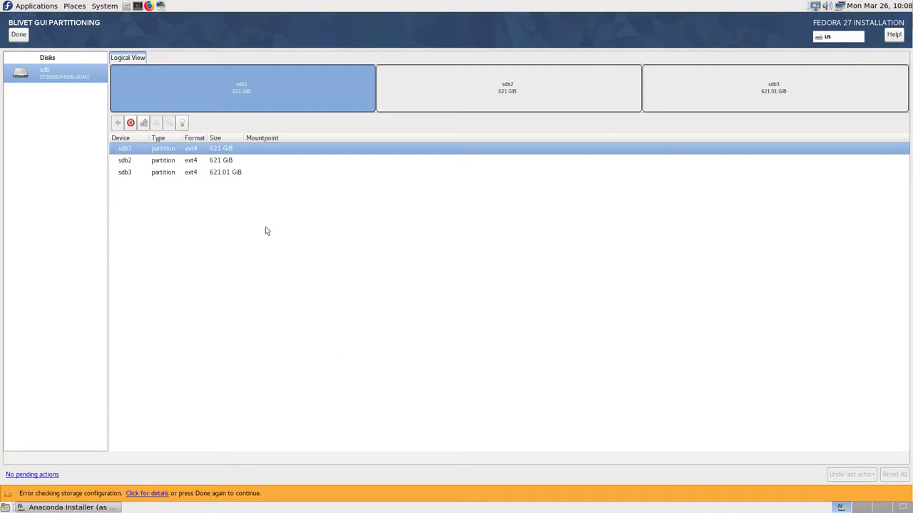
{"action": "left_click", "coordinate": [24, 7]}
{"action": "mouse_move", "coordinate": [43, 88]}
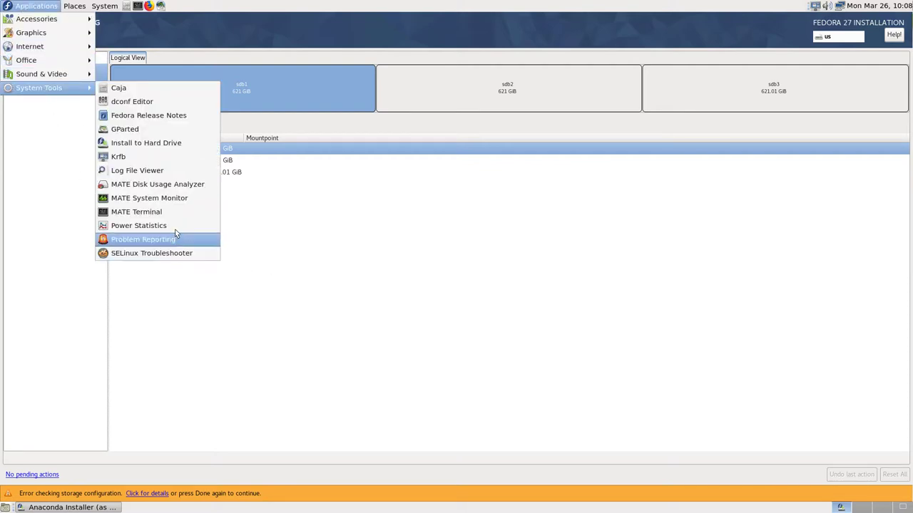
{"action": "left_click", "coordinate": [354, 244]}
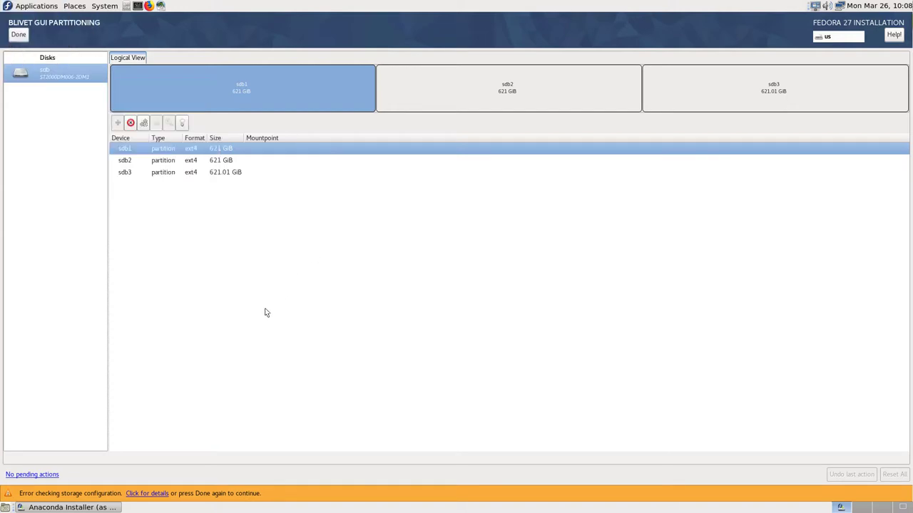
{"action": "left_click", "coordinate": [47, 475]}
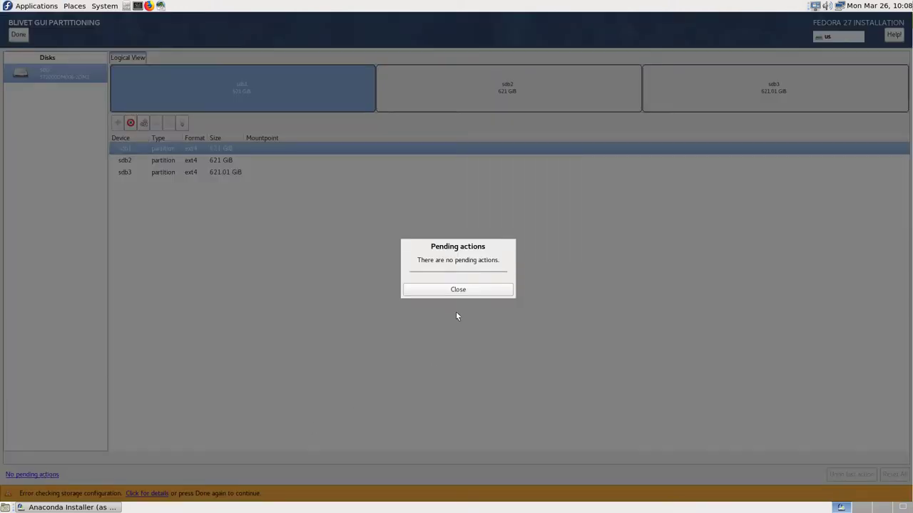
{"action": "left_click", "coordinate": [469, 288]}
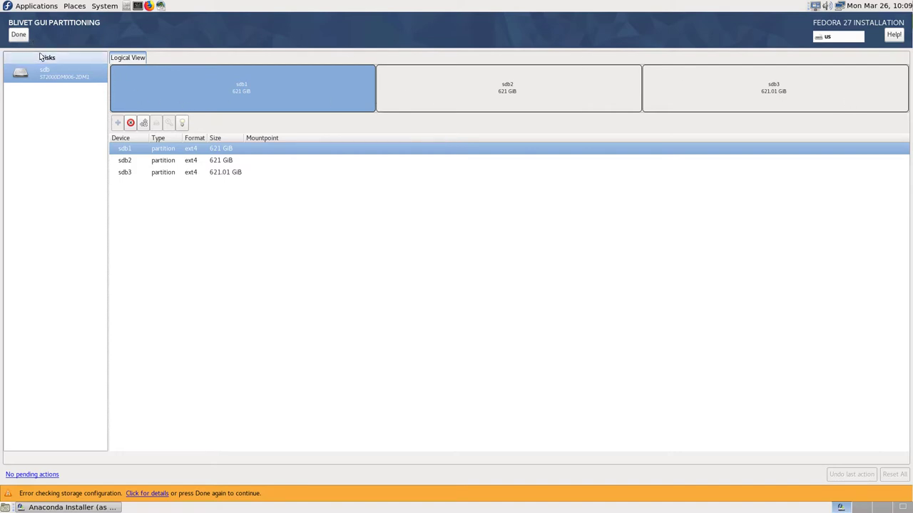
Return to the Installation Summary and confirm quitting the Fedora installer.
{"action": "left_click", "coordinate": [19, 35]}
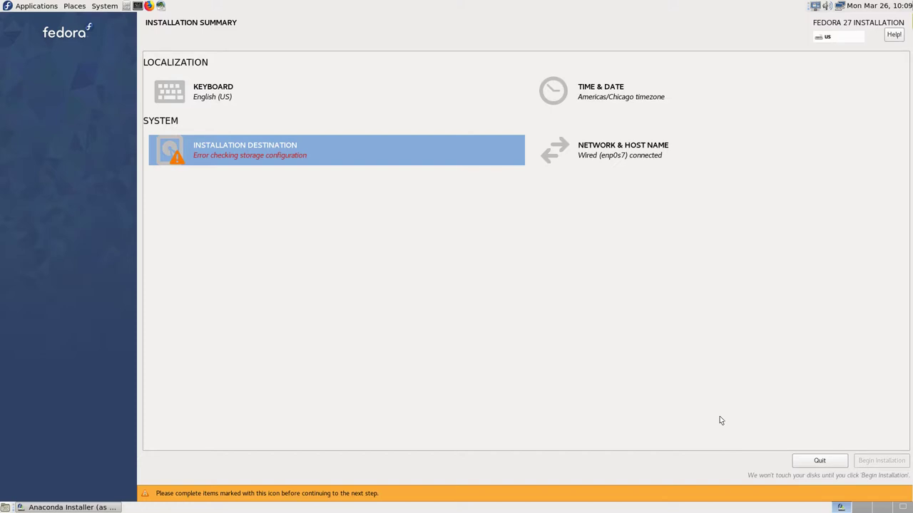
{"action": "left_click", "coordinate": [818, 463]}
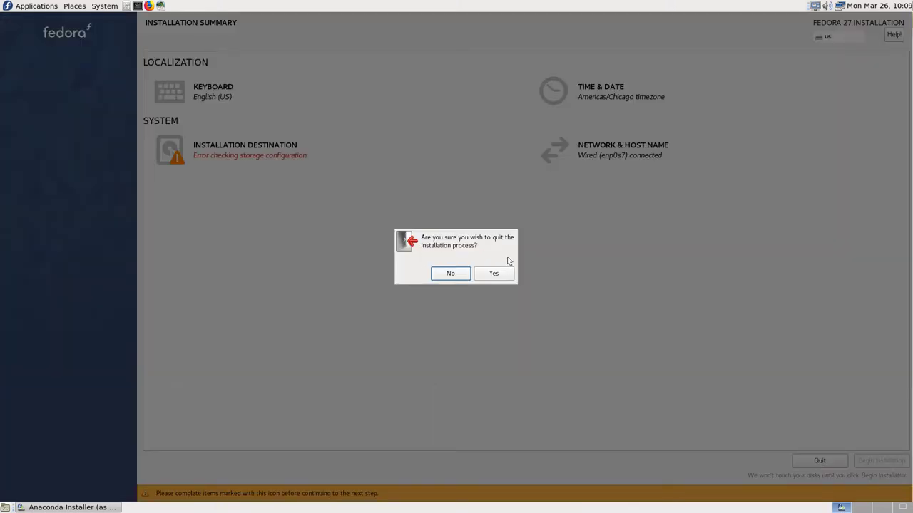
{"action": "left_click", "coordinate": [494, 278]}
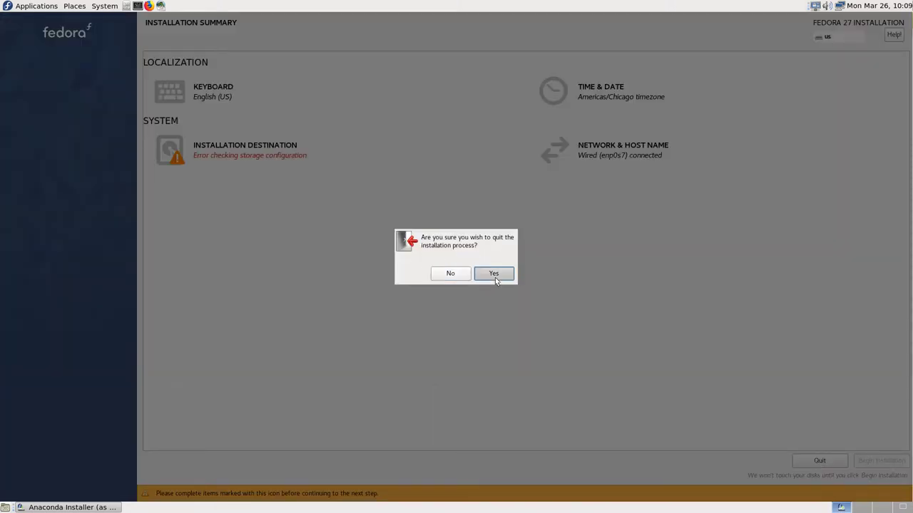
{"action": "left_click", "coordinate": [183, 195]}
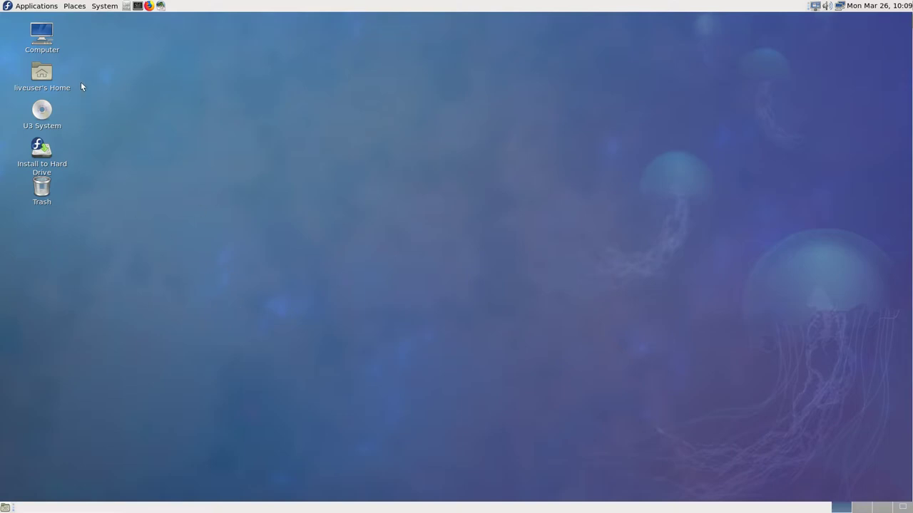
{"action": "left_click", "coordinate": [22, 8]}
{"action": "left_click", "coordinate": [169, 71]}
{"action": "left_click", "coordinate": [56, 7]}
{"action": "mouse_move", "coordinate": [70, 85]}
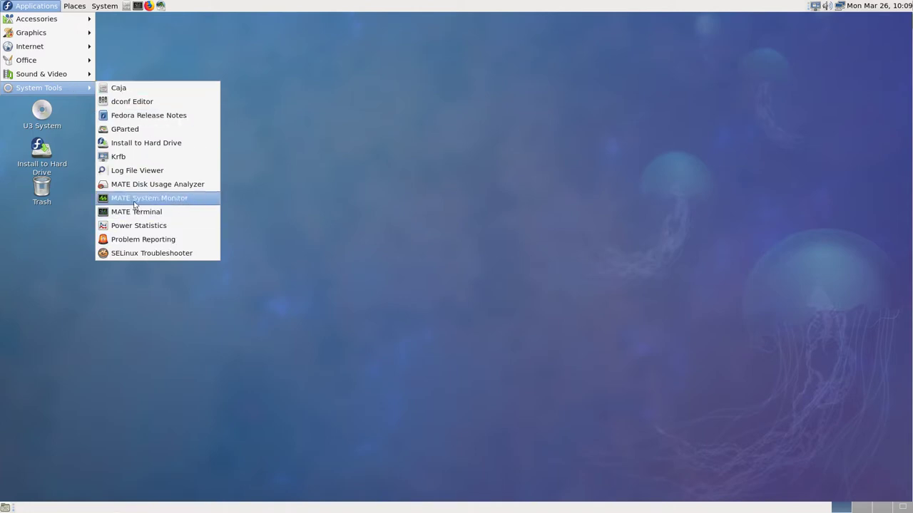
{"action": "left_click", "coordinate": [427, 201]}
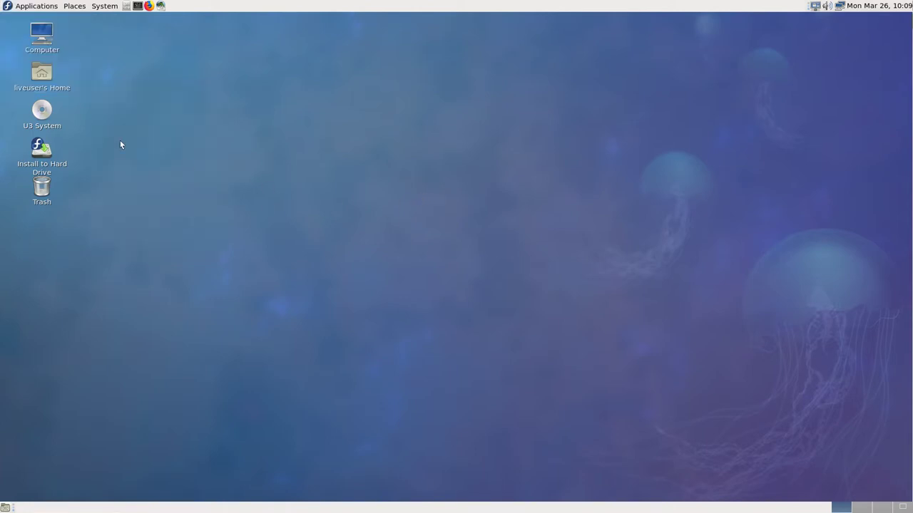
{"action": "left_click", "coordinate": [34, 8]}
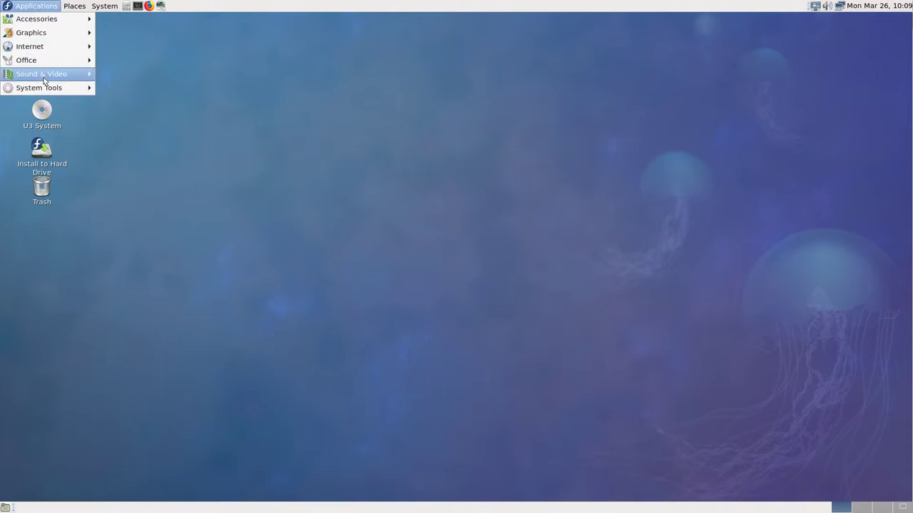
{"action": "mouse_move", "coordinate": [39, 87]}
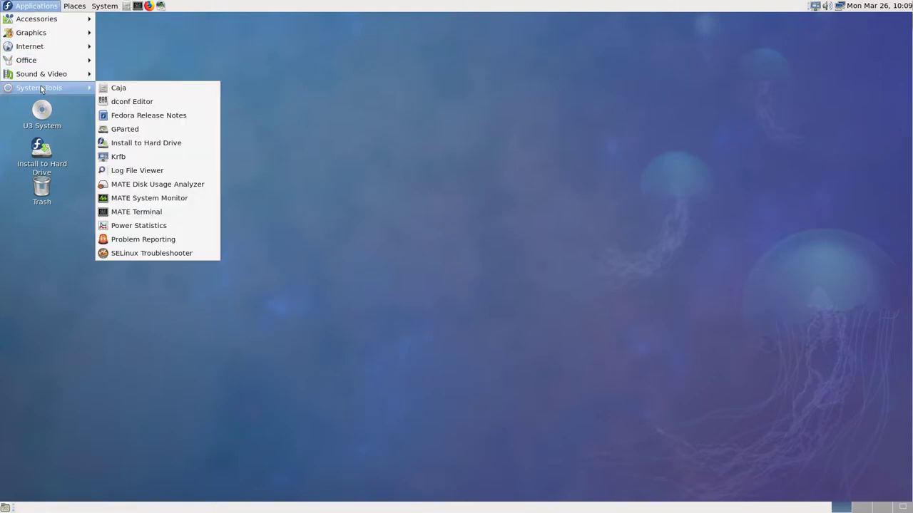
{"action": "left_click", "coordinate": [166, 131]}
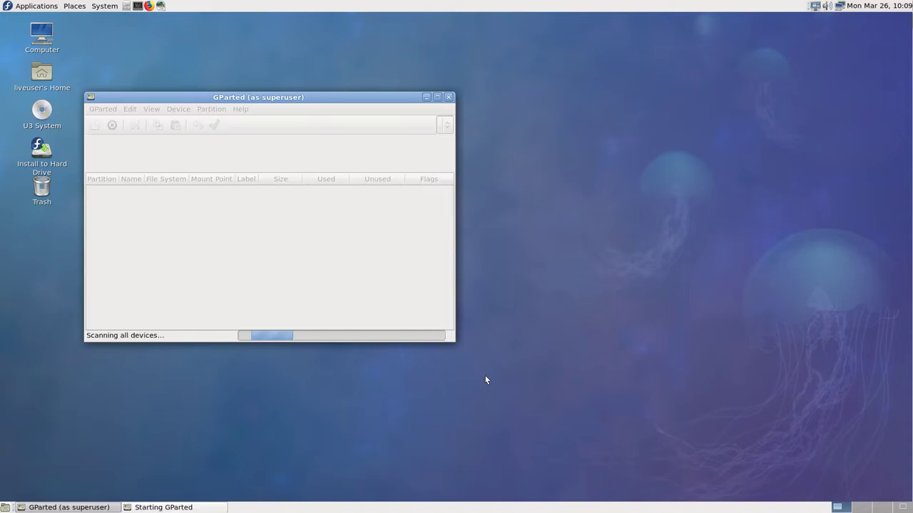
{"action": "left_click_drag", "start_coordinate": [363, 98], "coordinate": [536, 130]}
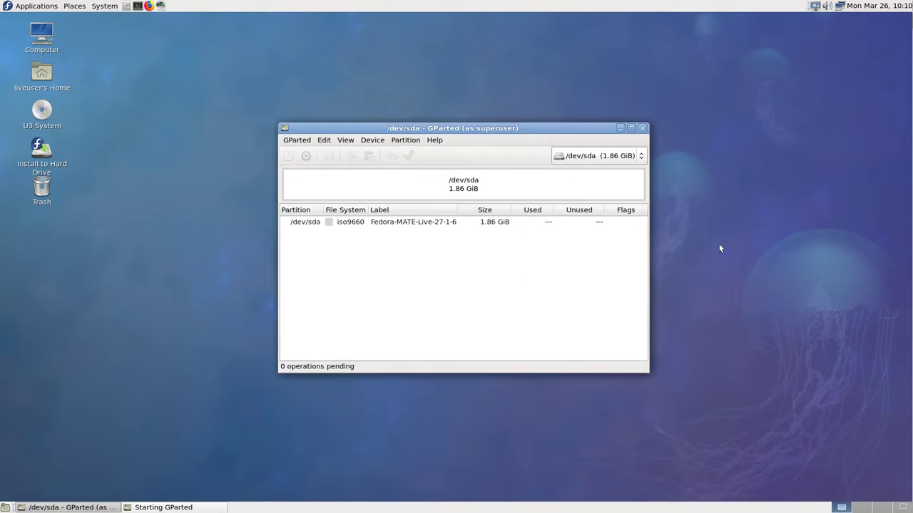
{"action": "left_click", "coordinate": [643, 127]}
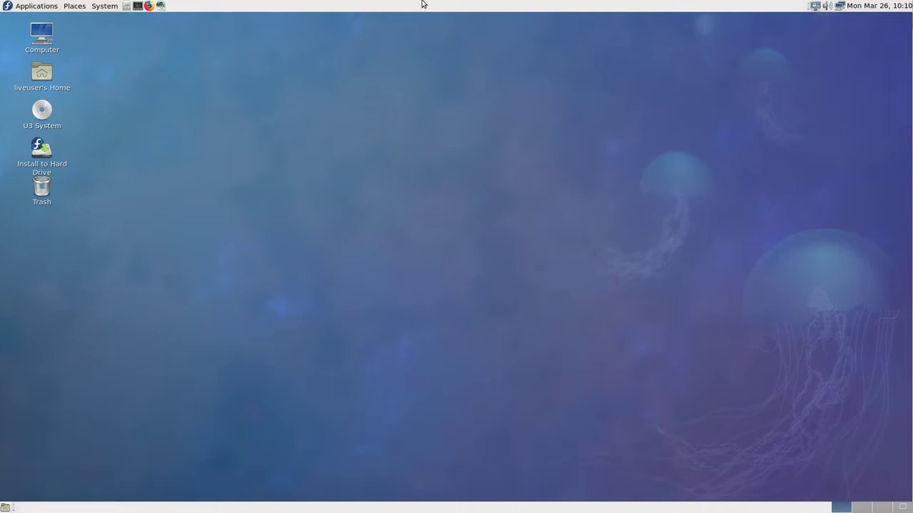
{"action": "mouse_move", "coordinate": [436, 4]}
{"action": "left_click", "coordinate": [487, 8]}
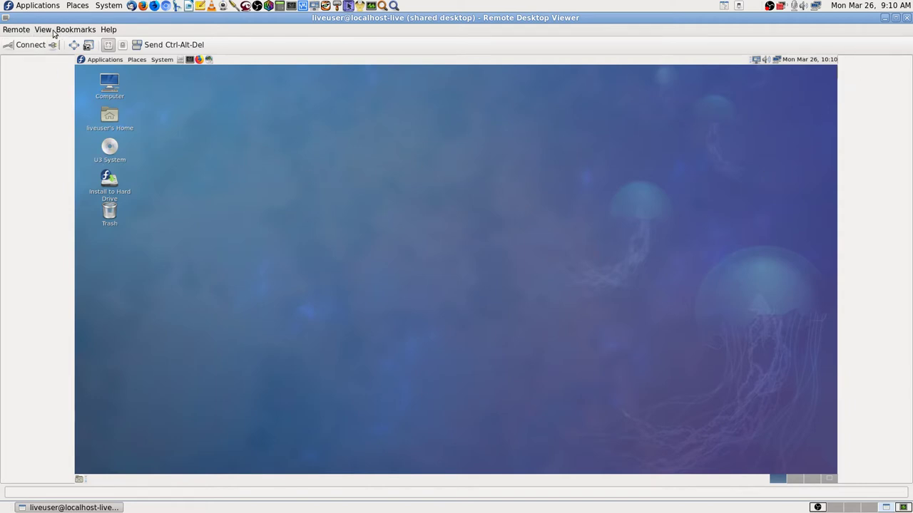
Browse the viewer's View and Bookmarks menus, then choose Remote > Quit.
{"action": "left_click", "coordinate": [43, 30]}
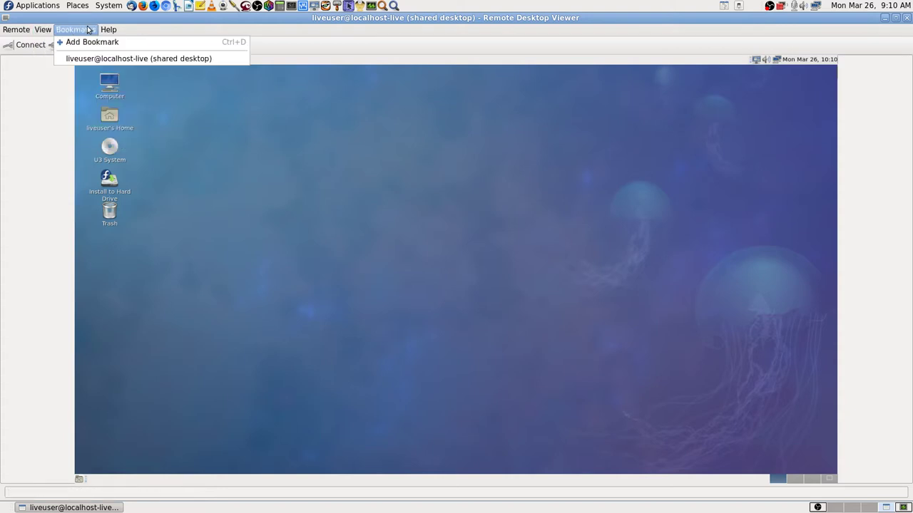
{"action": "mouse_move", "coordinate": [16, 29]}
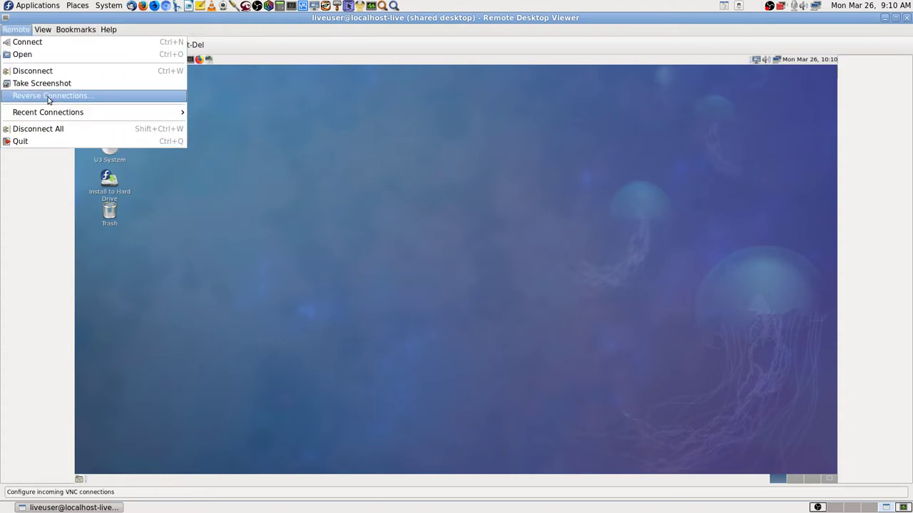
{"action": "mouse_move", "coordinate": [93, 25]}
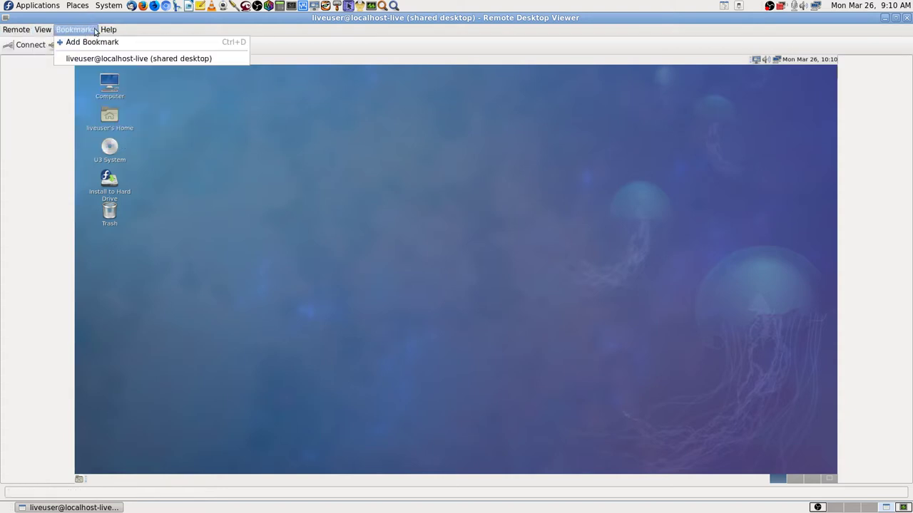
{"action": "mouse_move", "coordinate": [51, 32]}
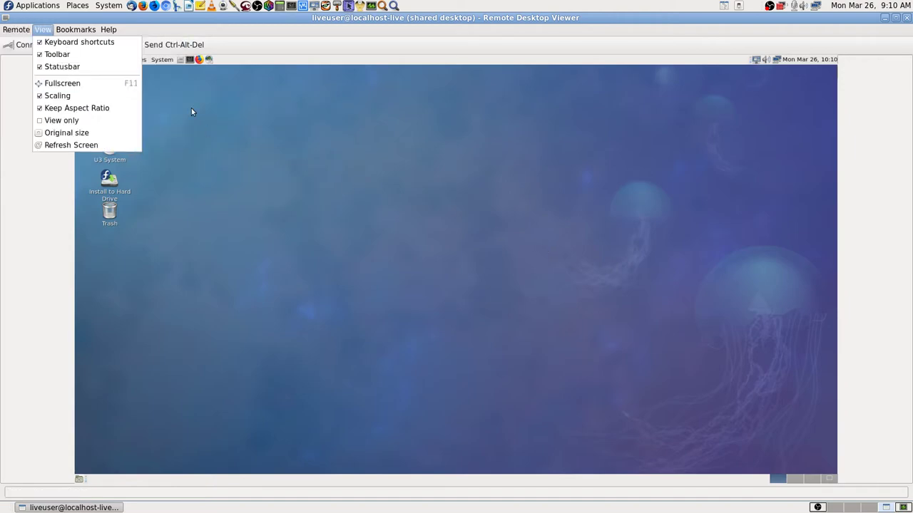
{"action": "left_click", "coordinate": [22, 141]}
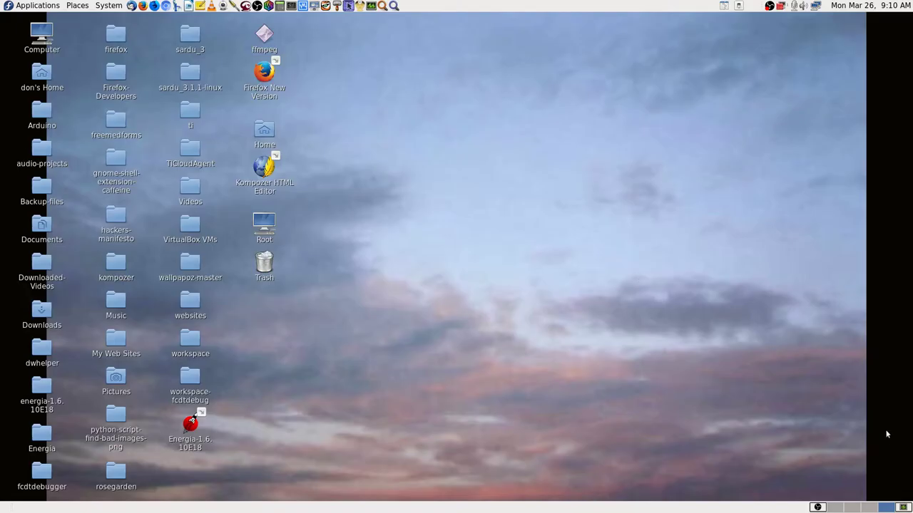
Open a new VNC session to the prefilled server address and log in with the VNC password.
{"action": "left_click", "coordinate": [313, 5]}
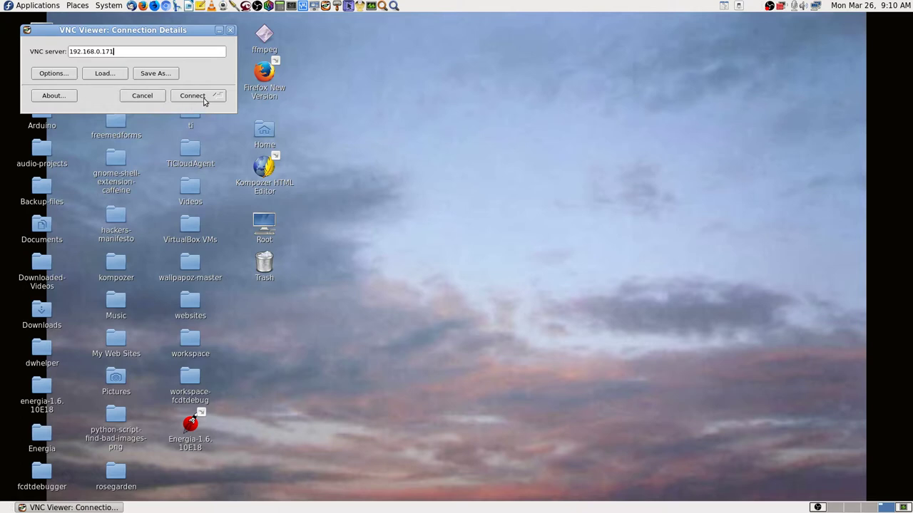
{"action": "left_click", "coordinate": [203, 100]}
{"action": "type", "text": "•••"}
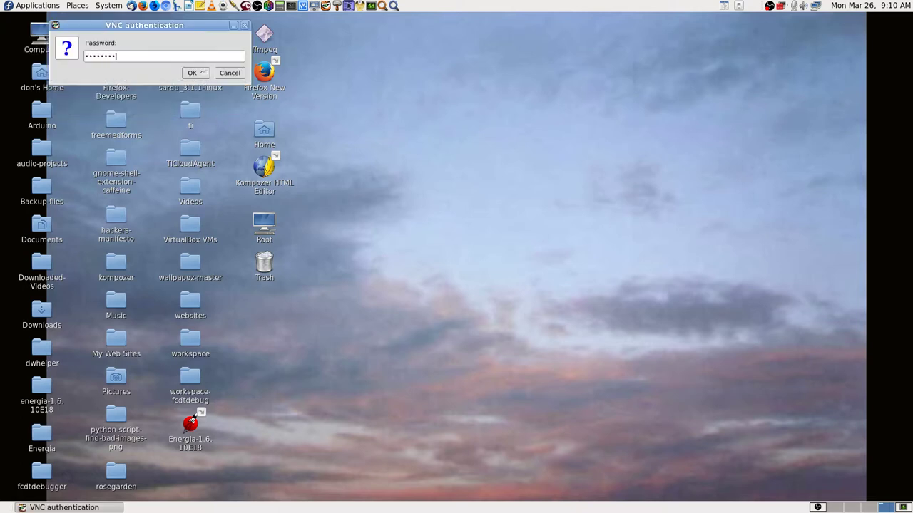
{"action": "key", "text": "Return"}
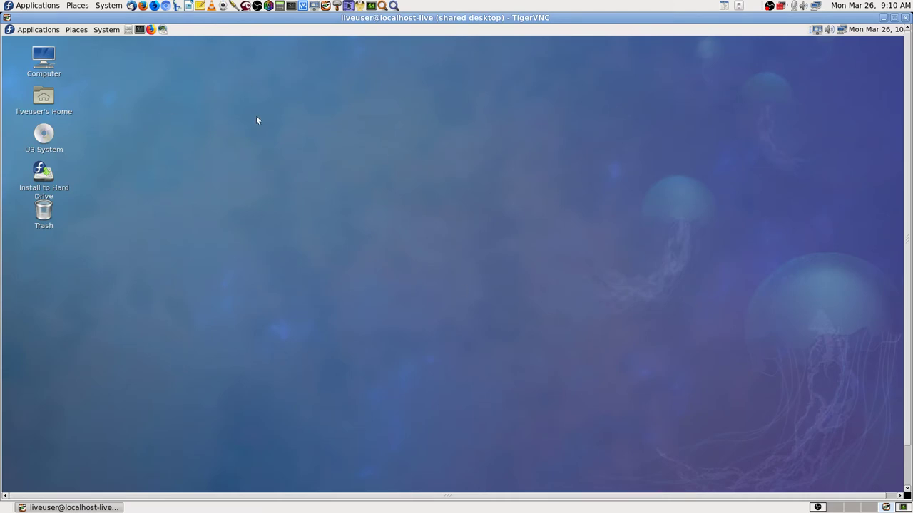
Launch GParted from Applications > System Tools and move its window toward the centre.
{"action": "left_click", "coordinate": [40, 30]}
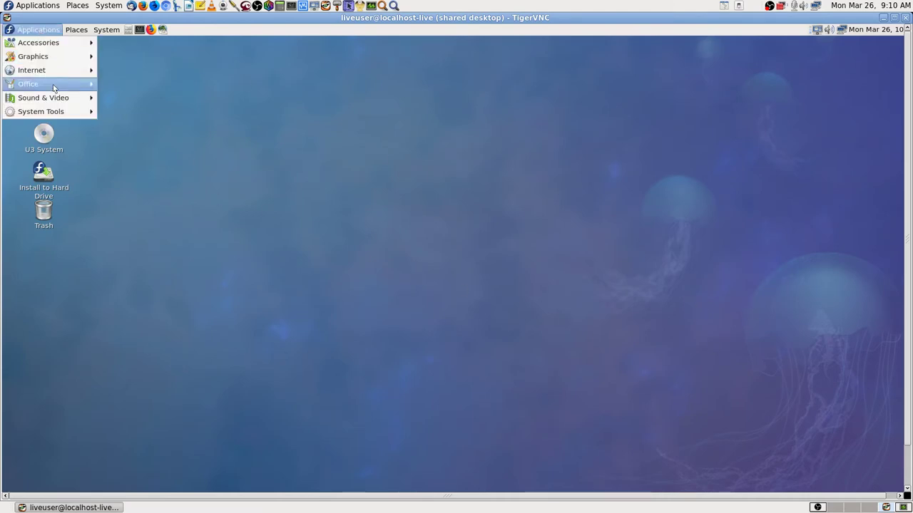
{"action": "mouse_move", "coordinate": [55, 101]}
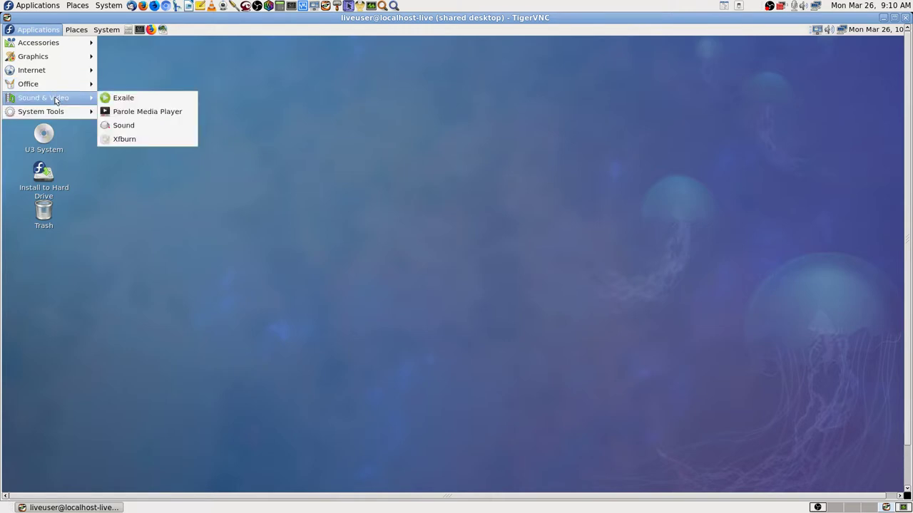
{"action": "mouse_move", "coordinate": [59, 75]}
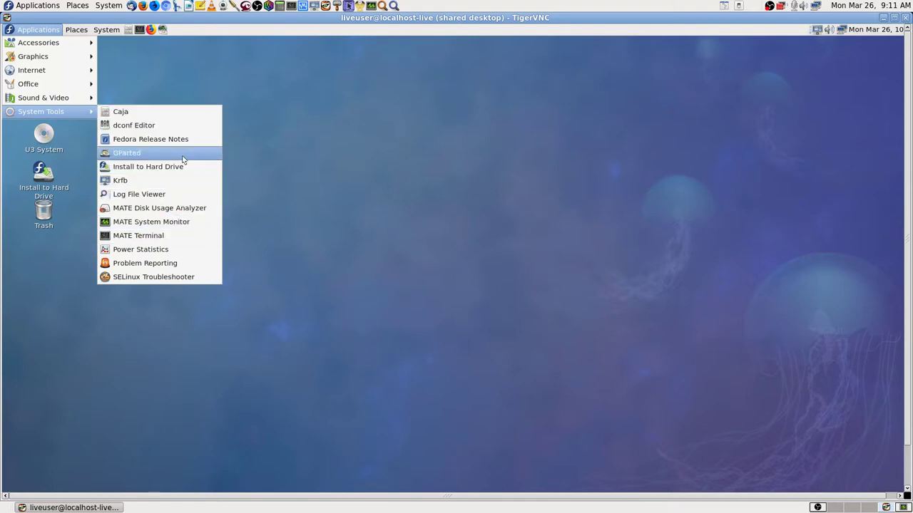
{"action": "left_click", "coordinate": [182, 155]}
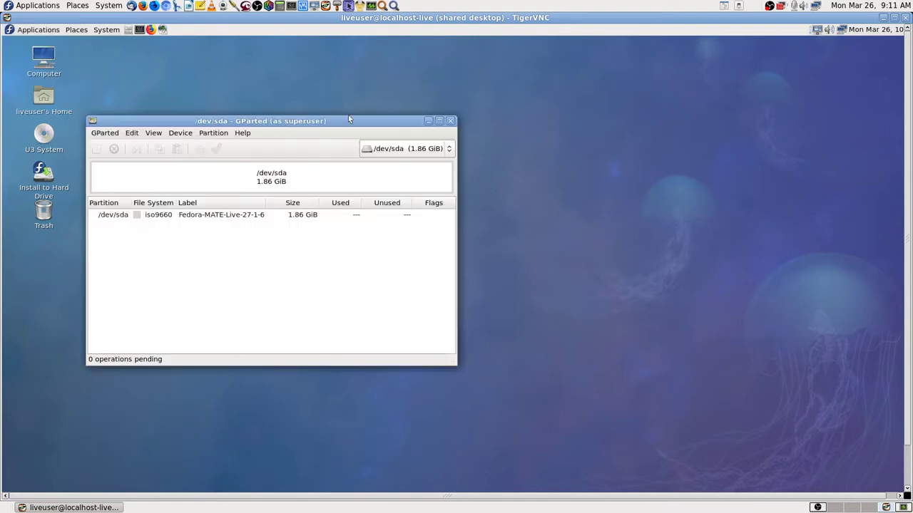
{"action": "left_click_drag", "start_coordinate": [351, 124], "coordinate": [543, 123]}
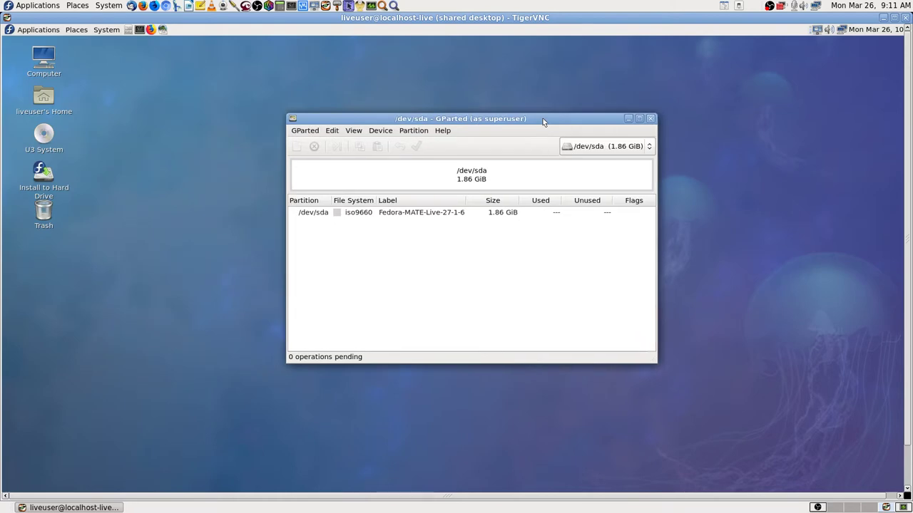
Switch GParted to the 1.82 TiB /dev/sdb disk and select its /dev/sdb1 partition.
{"action": "left_click", "coordinate": [382, 212]}
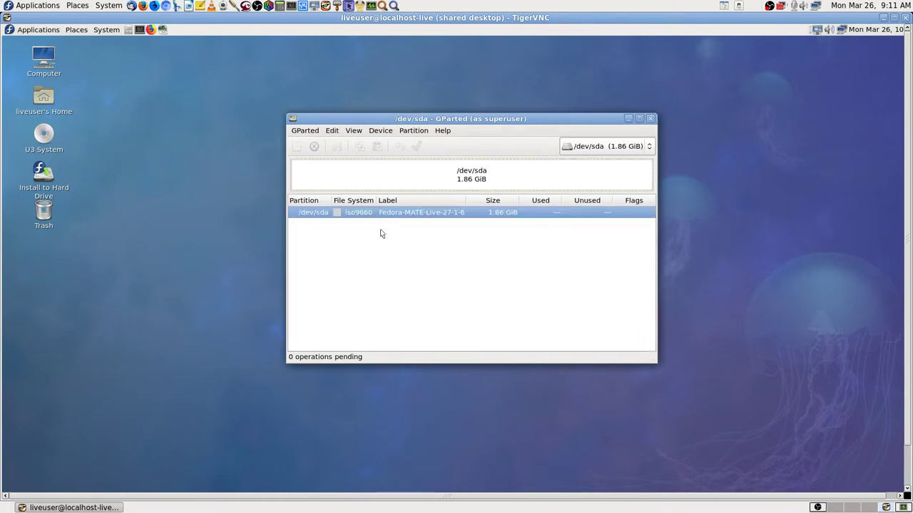
{"action": "left_click", "coordinate": [597, 151]}
{"action": "left_click", "coordinate": [599, 162]}
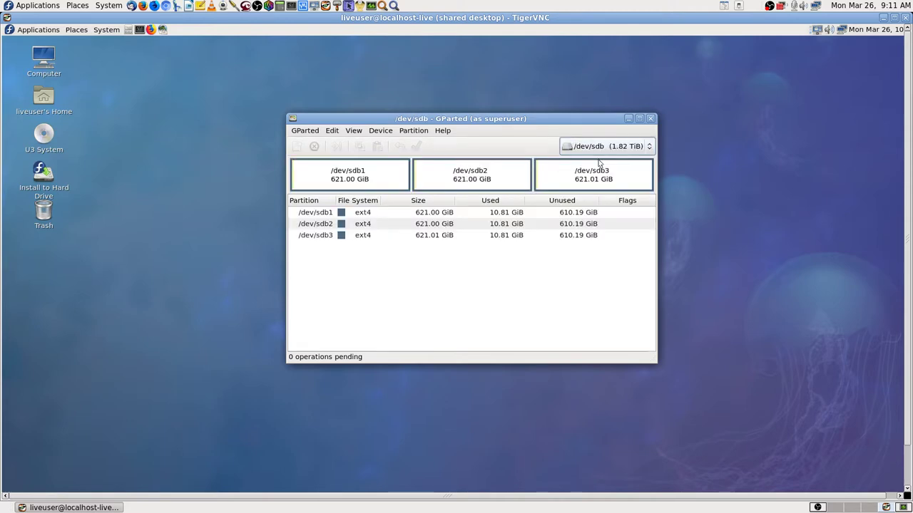
{"action": "left_click", "coordinate": [364, 214]}
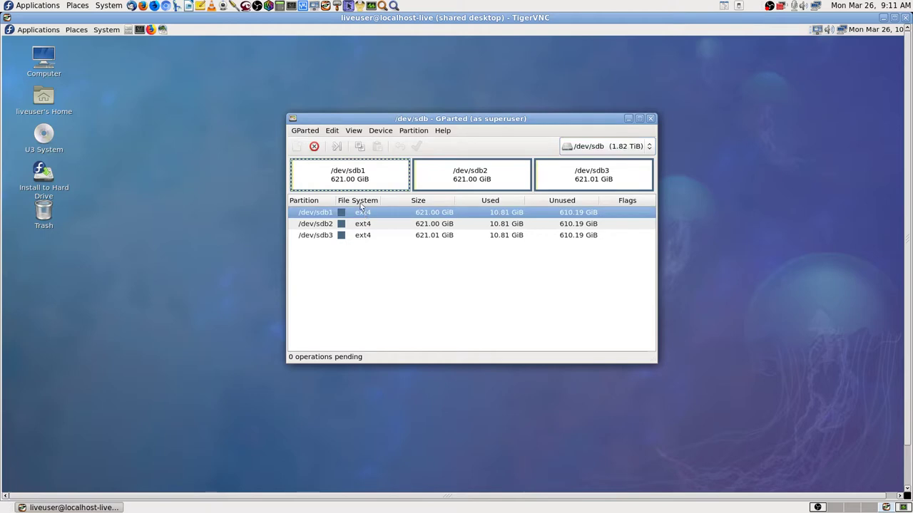
Delete /dev/sdb1, confirm applying the operation, review its details and close the results.
{"action": "left_click", "coordinate": [314, 147]}
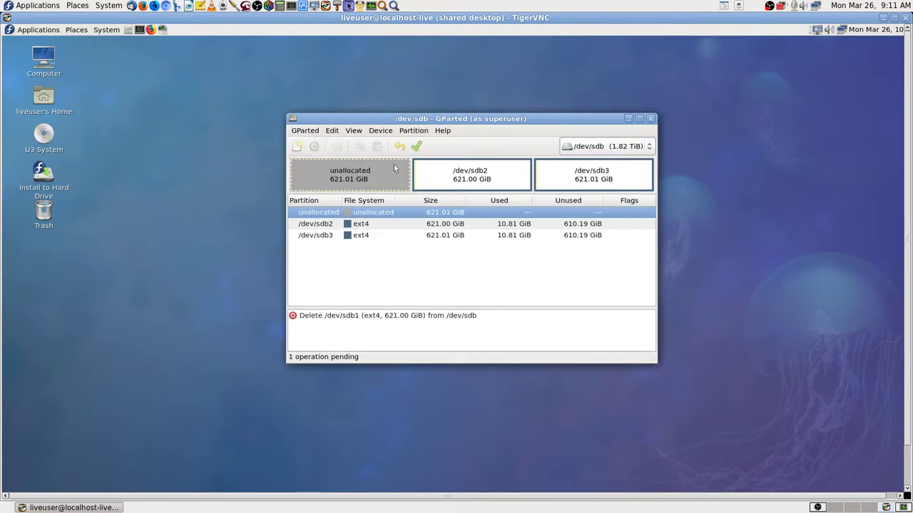
{"action": "left_click", "coordinate": [416, 147]}
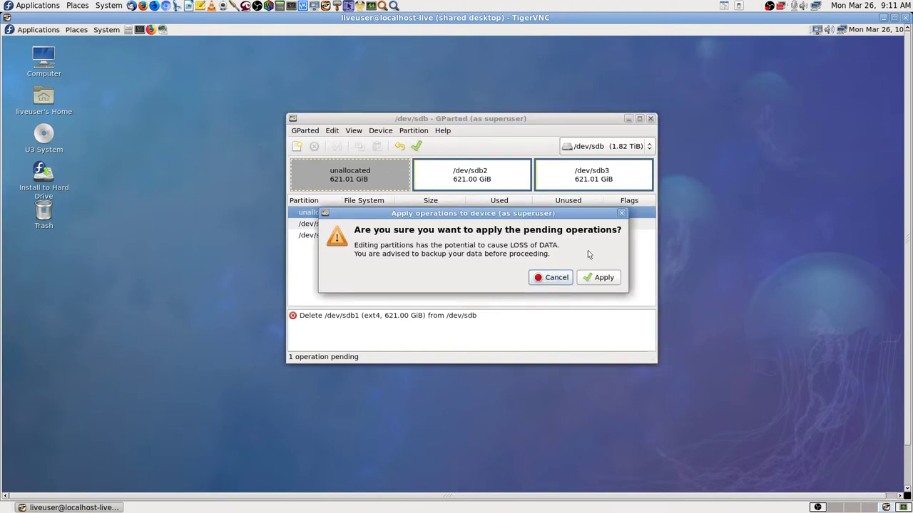
{"action": "left_click", "coordinate": [591, 280]}
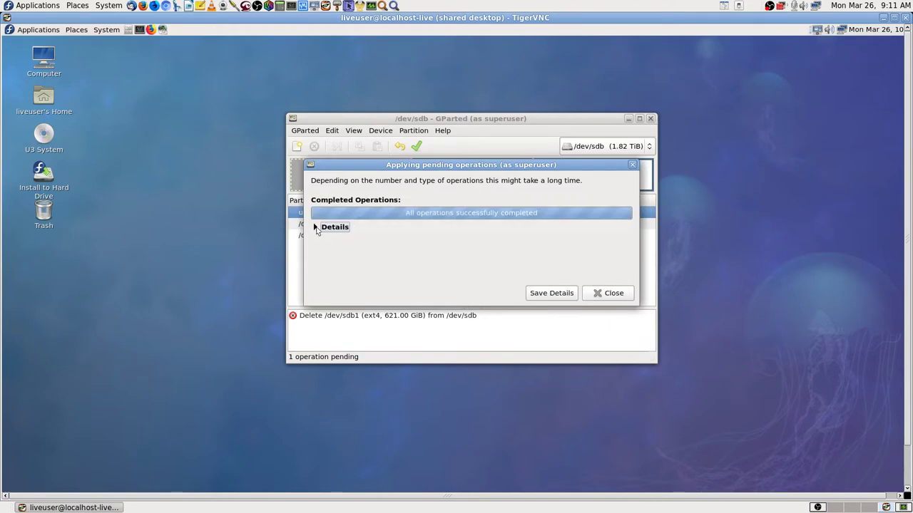
{"action": "left_click", "coordinate": [316, 227]}
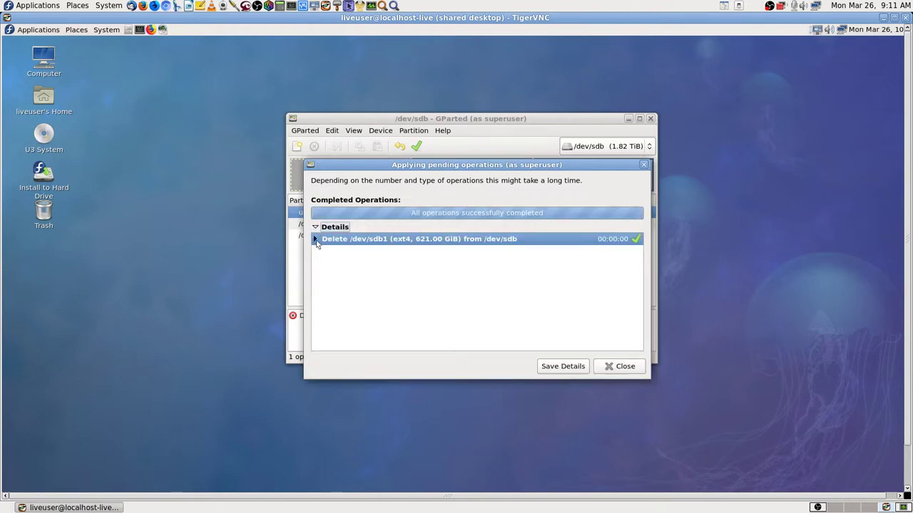
{"action": "left_click", "coordinate": [315, 238]}
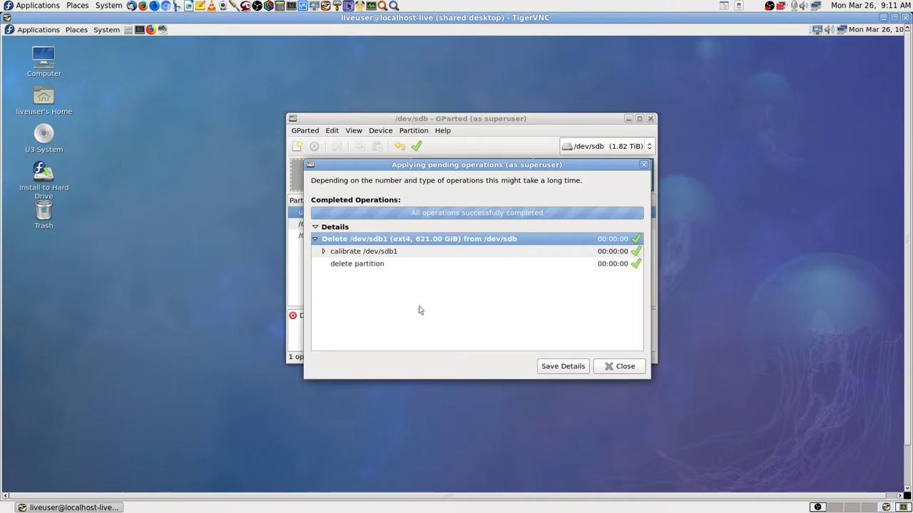
{"action": "left_click", "coordinate": [619, 366]}
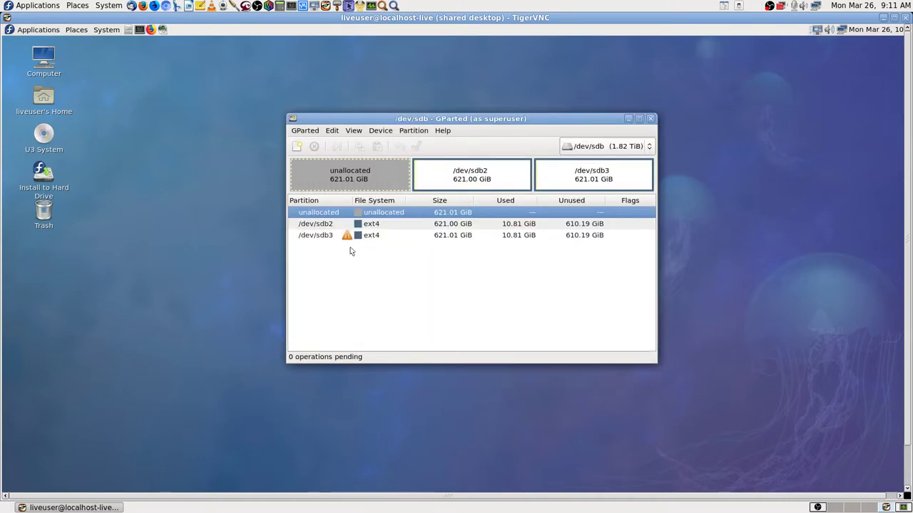
{"action": "left_click", "coordinate": [347, 237]}
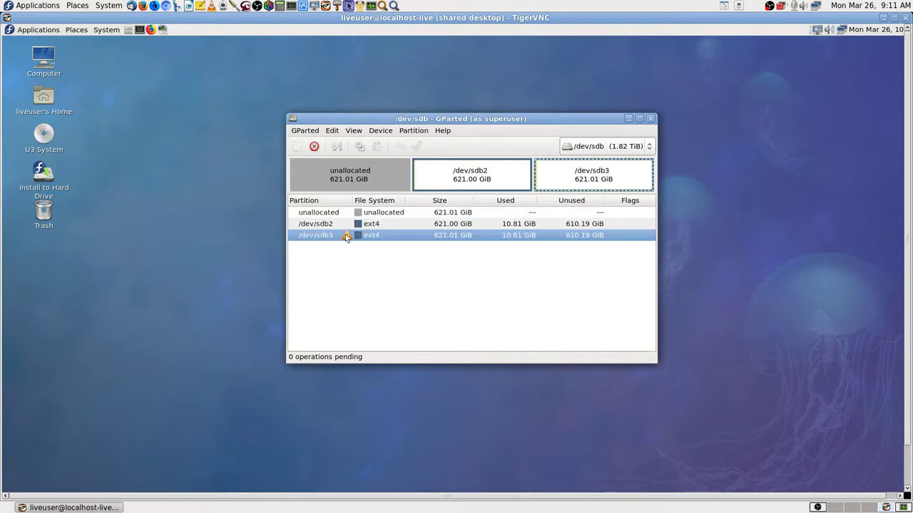
{"action": "right_click", "coordinate": [387, 236]}
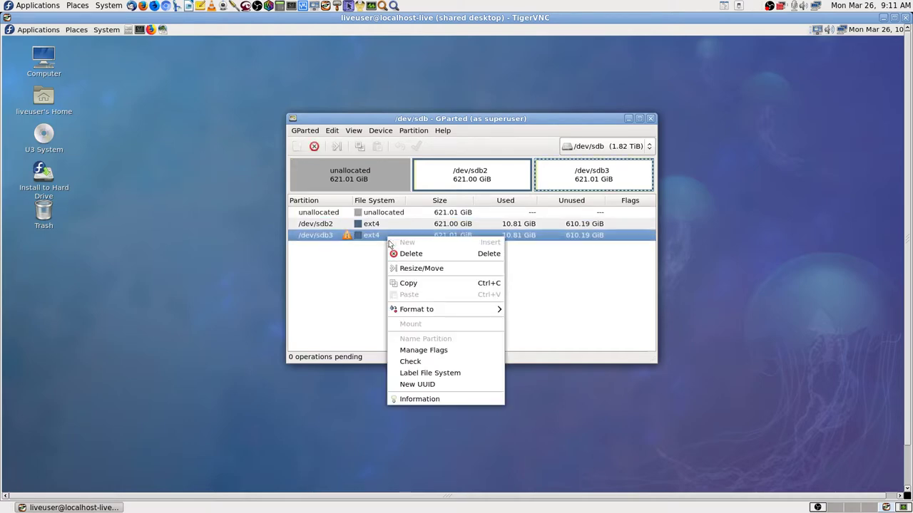
{"action": "left_click", "coordinate": [428, 400]}
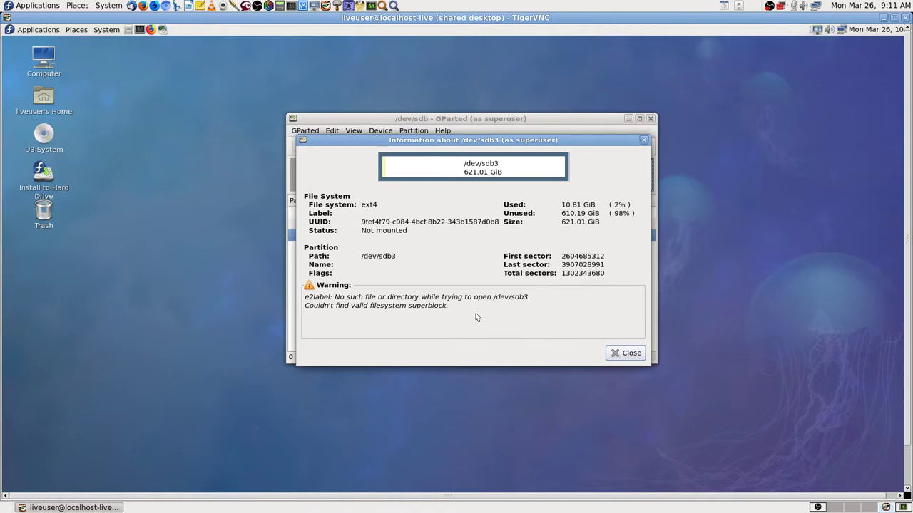
{"action": "left_click", "coordinate": [632, 354]}
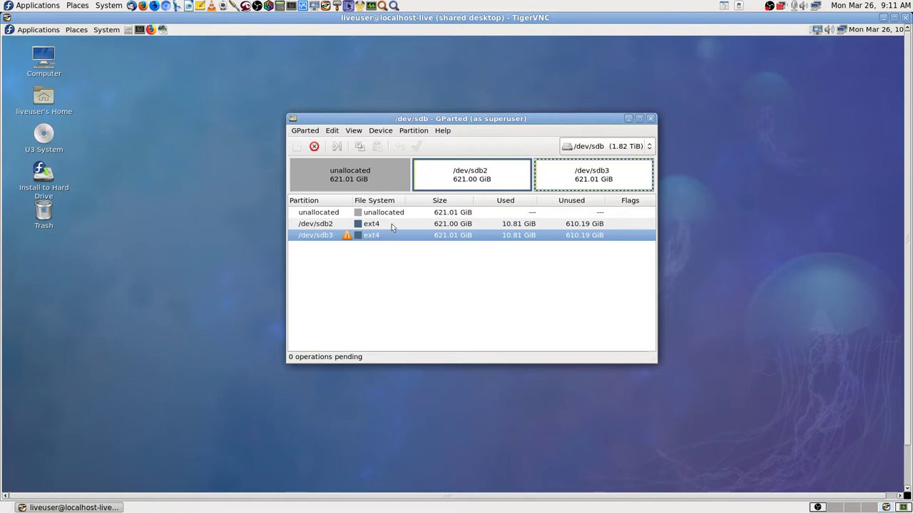
{"action": "left_click", "coordinate": [391, 223]}
{"action": "left_click", "coordinate": [315, 236]}
{"action": "left_click", "coordinate": [378, 180]}
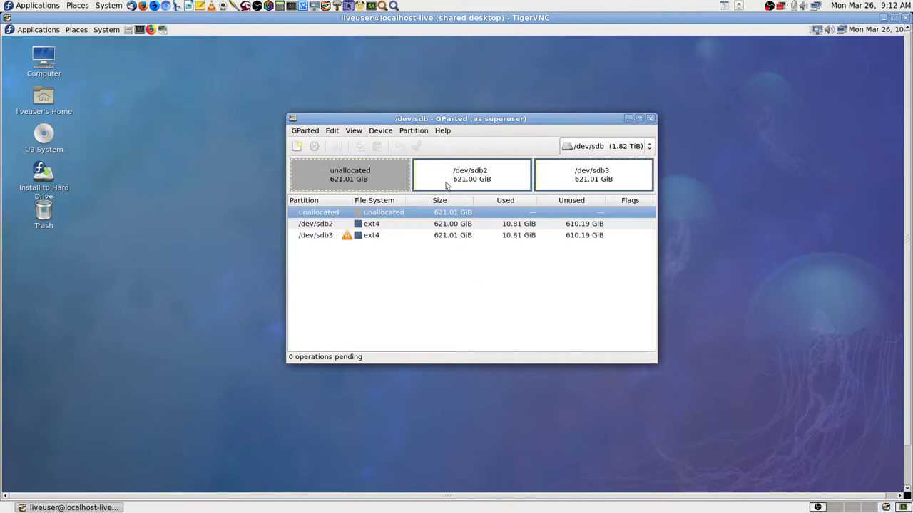
{"action": "left_click", "coordinate": [374, 239]}
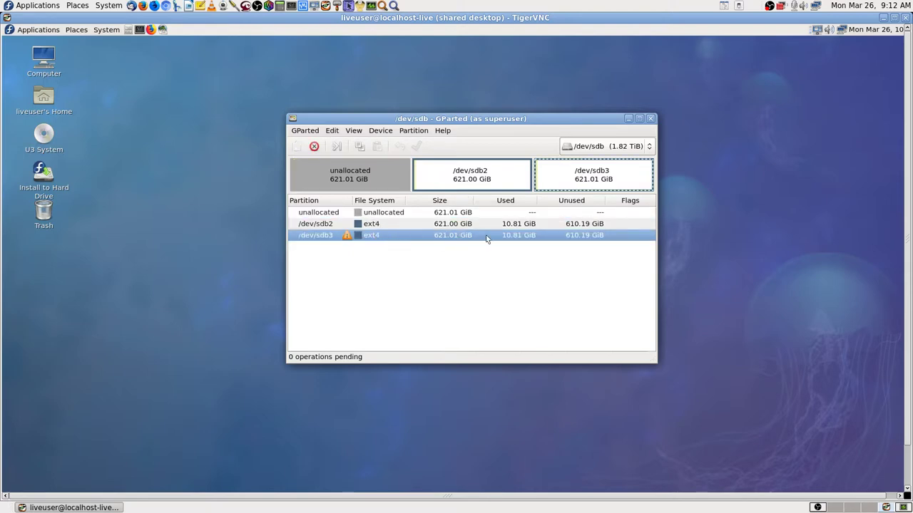
{"action": "left_click", "coordinate": [341, 214]}
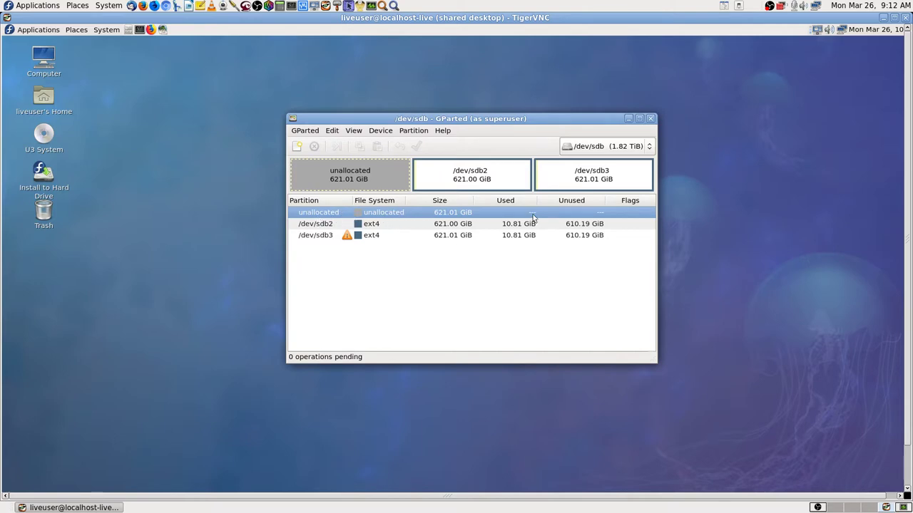
{"action": "left_click", "coordinate": [373, 236]}
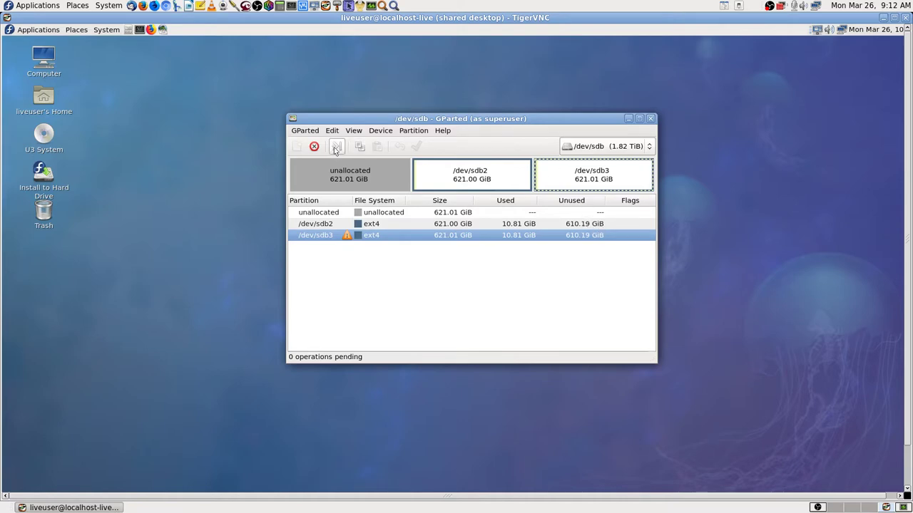
{"action": "left_click", "coordinate": [383, 211]}
{"action": "right_click", "coordinate": [384, 211]}
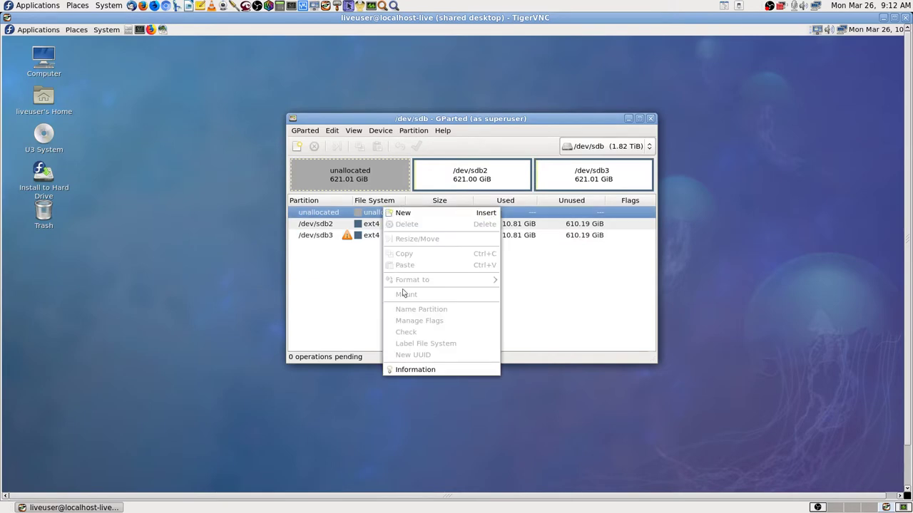
{"action": "left_click", "coordinate": [413, 368]}
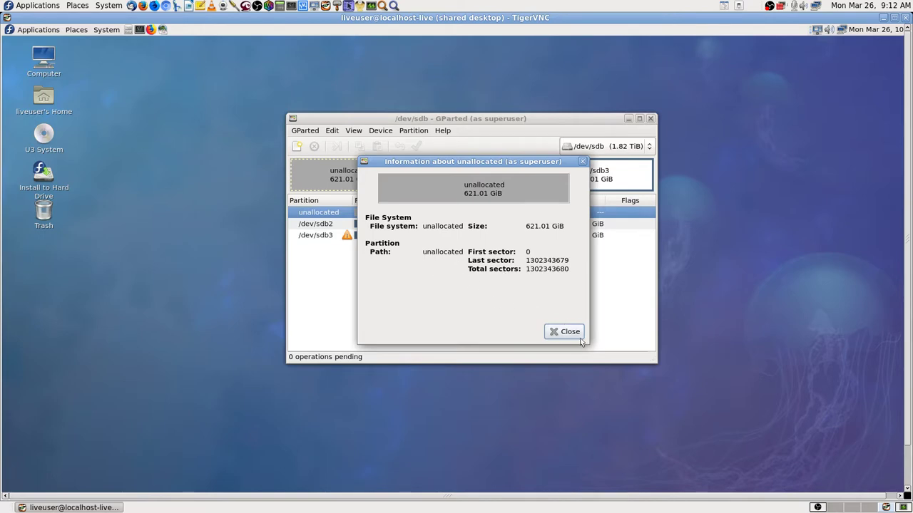
{"action": "key", "text": "Escape"}
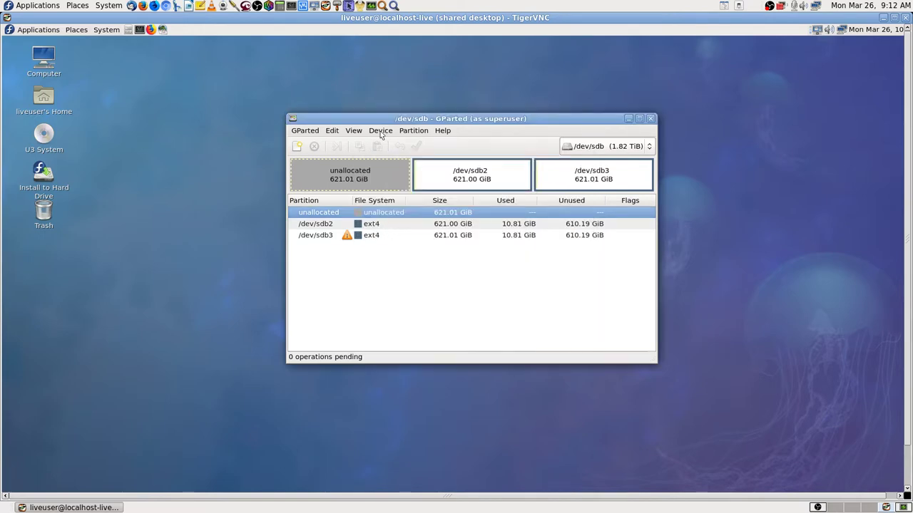
{"action": "left_click", "coordinate": [381, 131]}
{"action": "left_click", "coordinate": [515, 126]}
{"action": "left_click", "coordinate": [370, 236]}
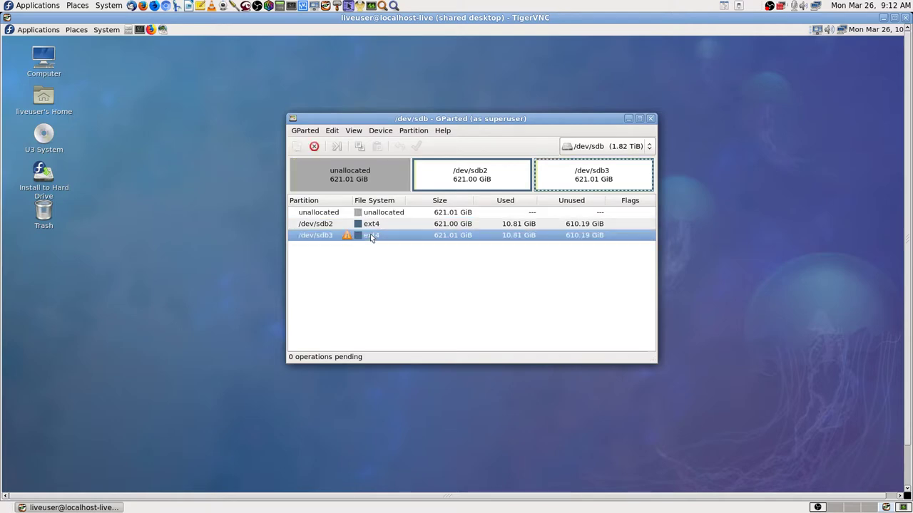
{"action": "right_click", "coordinate": [371, 238]}
{"action": "left_click", "coordinate": [402, 395]}
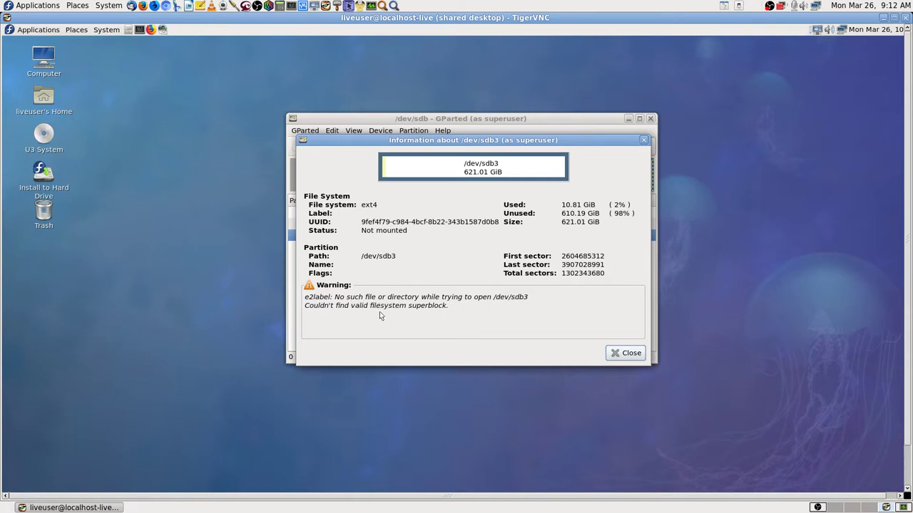
{"action": "left_click", "coordinate": [625, 353]}
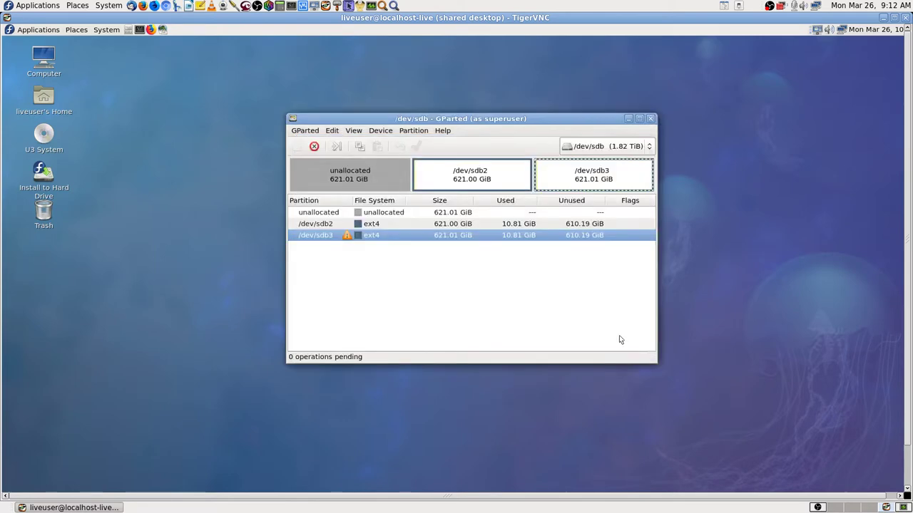
Close GParted and launch the Install to Hard Drive installer from the desktop.
{"action": "left_click", "coordinate": [650, 119]}
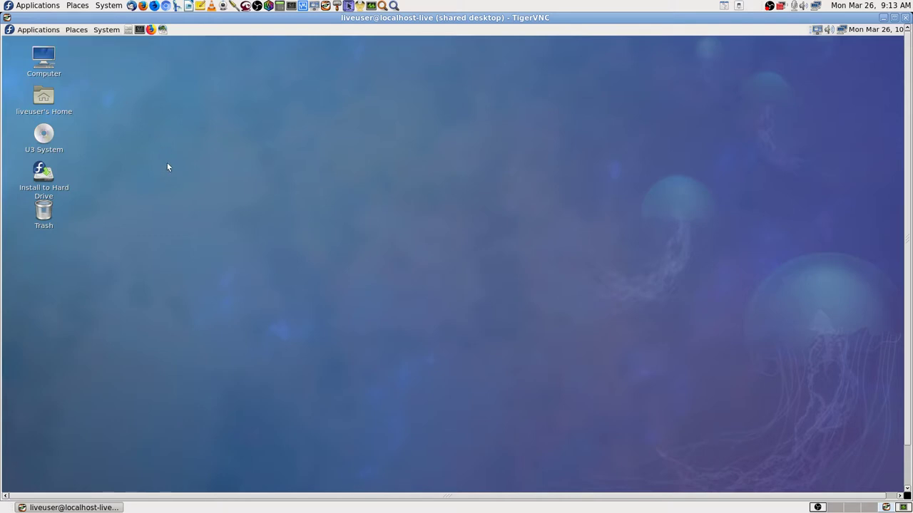
{"action": "left_click", "coordinate": [43, 33]}
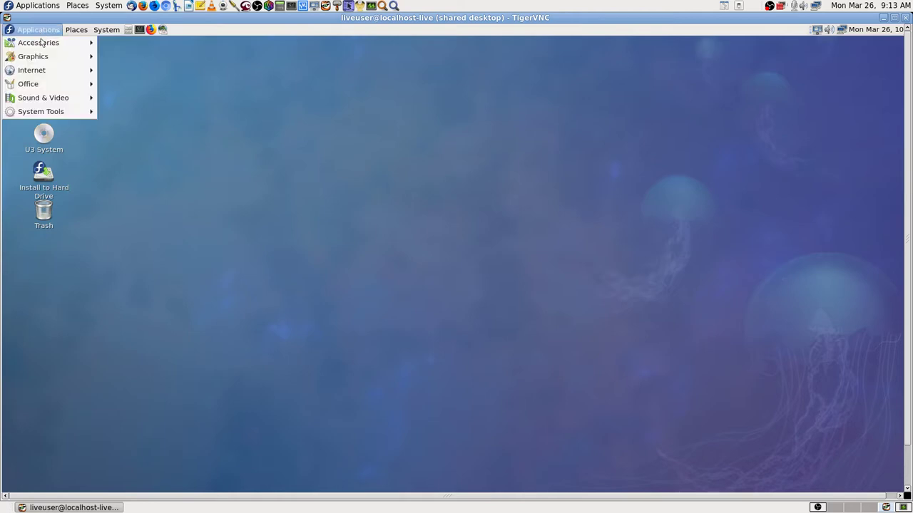
{"action": "left_click", "coordinate": [352, 195]}
{"action": "left_click", "coordinate": [41, 181]}
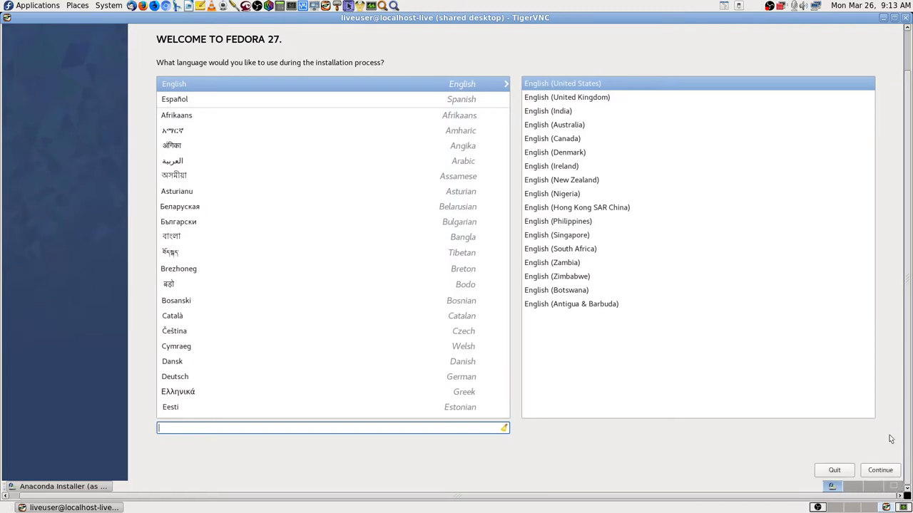
Accept English, then replace 'localhost' in the host name with a custom name ending in 'Fedora27'.
{"action": "left_click", "coordinate": [880, 470]}
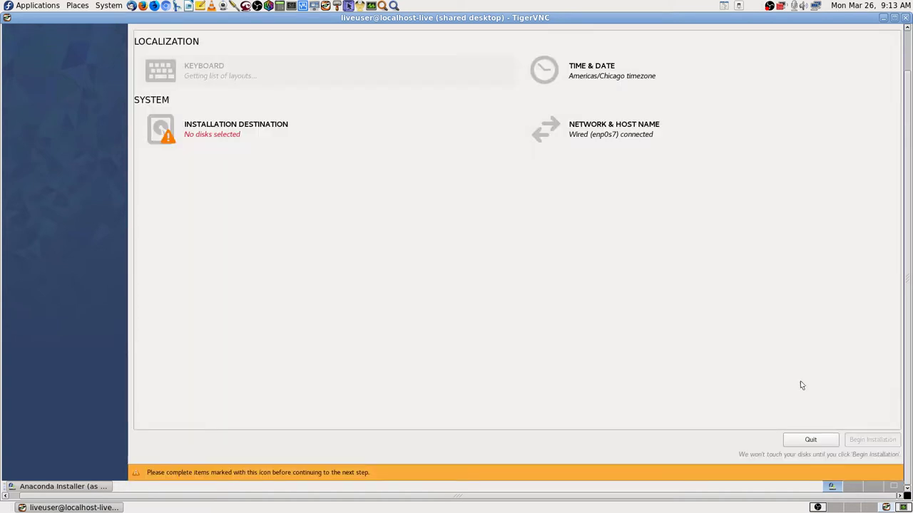
{"action": "left_click", "coordinate": [598, 134]}
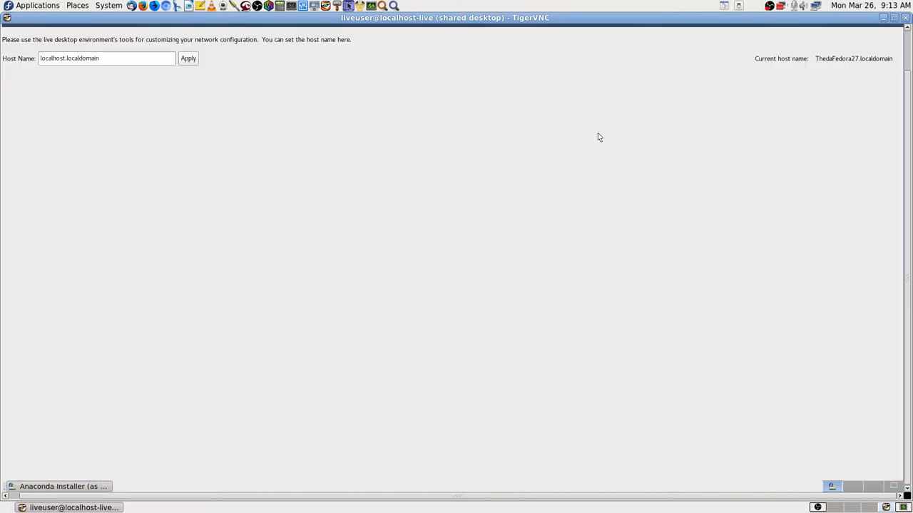
{"action": "left_click", "coordinate": [132, 61]}
{"action": "key", "text": "Left"}
{"action": "key", "text": "Left"}
{"action": "key", "text": "Left"}
{"action": "key", "text": "BackSpace"}
{"action": "key", "text": "BackSpace"}
{"action": "key", "text": "BackSpace"}
{"action": "key", "text": "BackSpace"}
{"action": "key", "text": "BackSpace"}
{"action": "key", "text": "BackSpace"}
{"action": "key", "text": "BackSpace"}
{"action": "key", "text": "BackSpace"}
{"action": "key", "text": "BackSpace"}
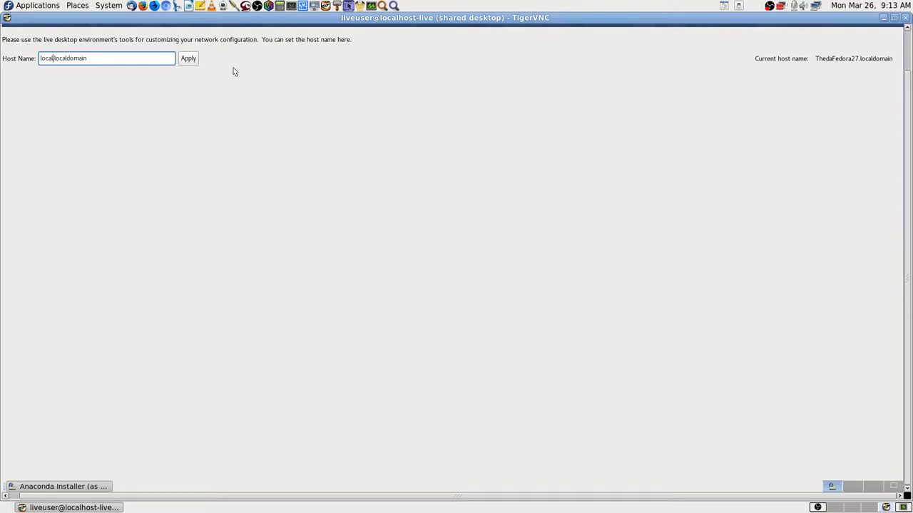
{"action": "type", "text": "Theda-Fedora27."}
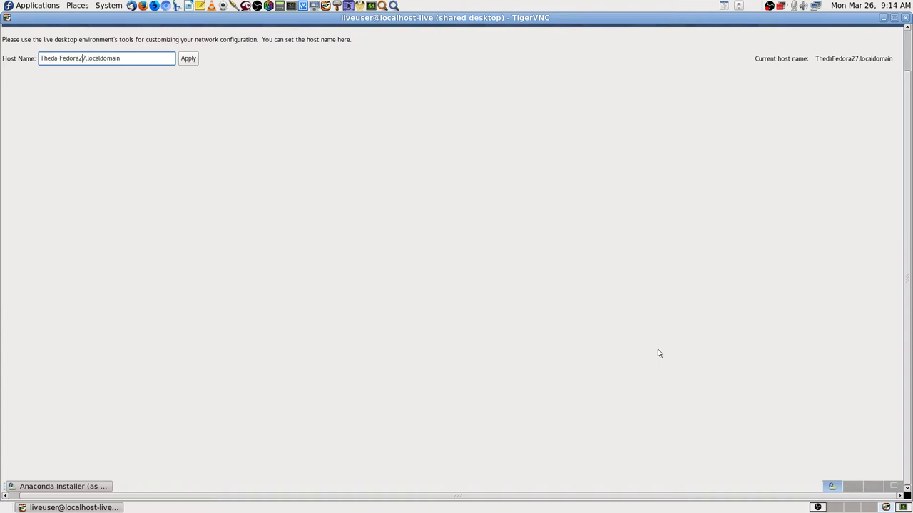
{"action": "key", "text": "BackSpace"}
Apply the new .localdomain host name and return to the Installation Summary.
{"action": "left_click", "coordinate": [191, 61]}
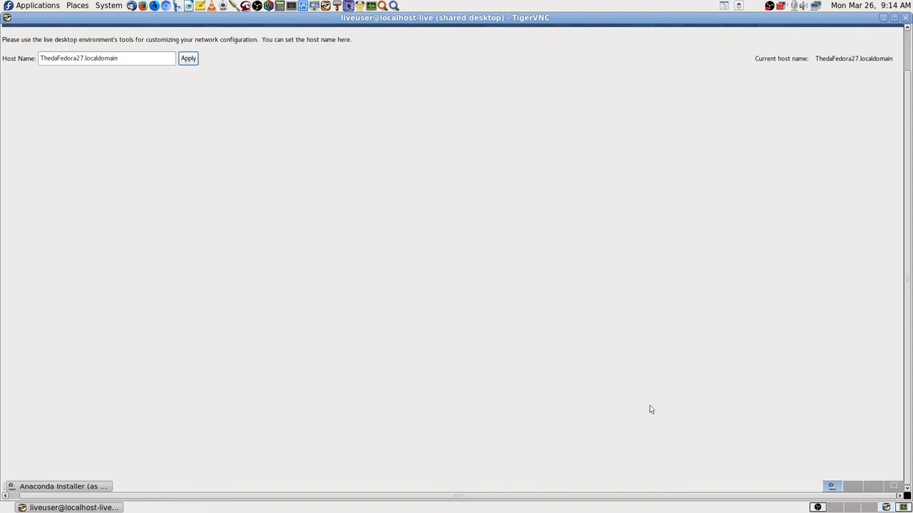
{"action": "scroll", "coordinate": [905, 167], "scroll_direction": "up", "scroll_amount": 3}
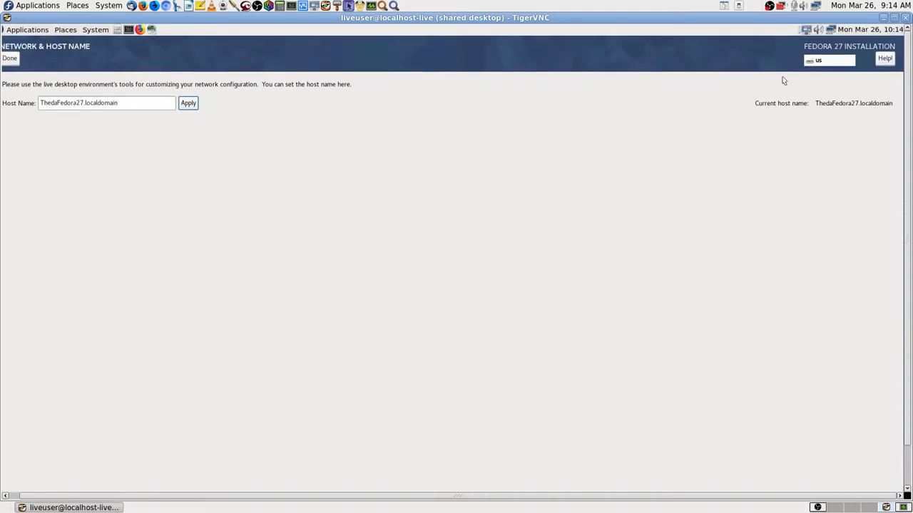
{"action": "left_click", "coordinate": [10, 60]}
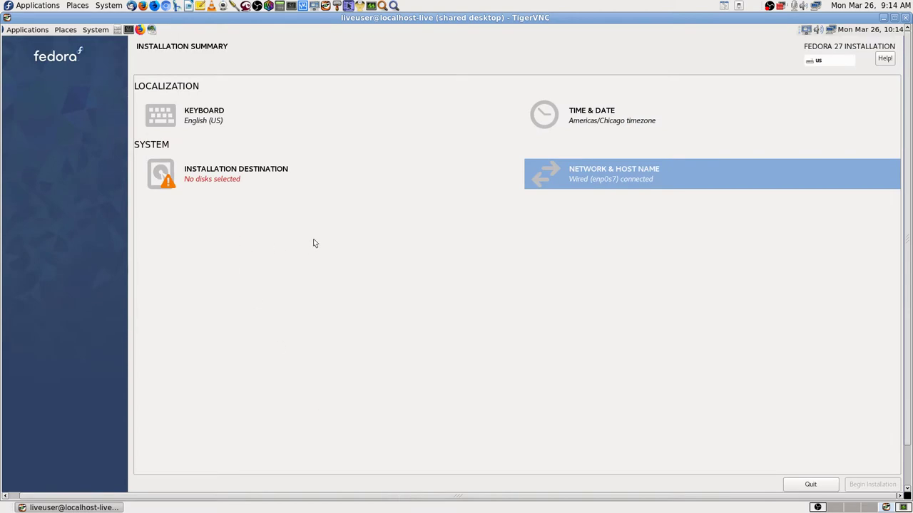
Select the 1.82 TiB ATA ST2000DM006 disk, with 621.01 GiB free, under Installation Destination.
{"action": "left_click", "coordinate": [217, 178]}
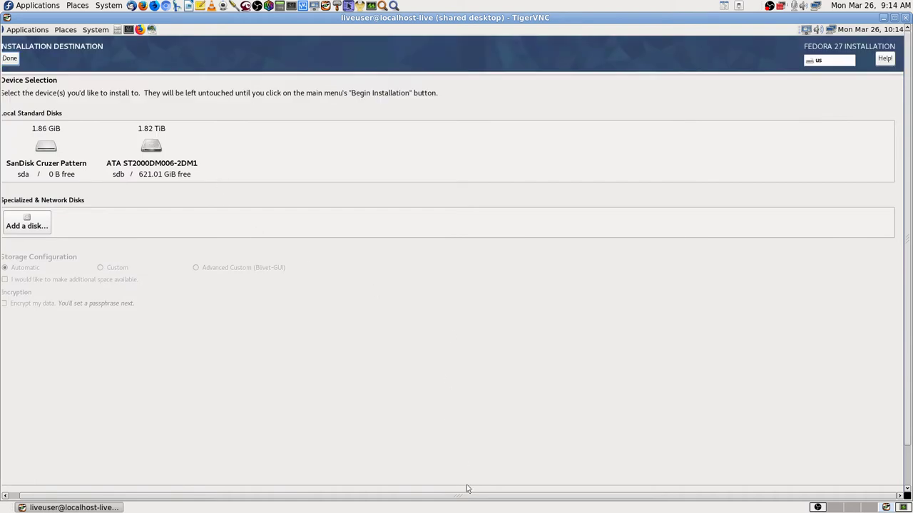
{"action": "left_click_drag", "start_coordinate": [470, 499], "coordinate": [373, 495]}
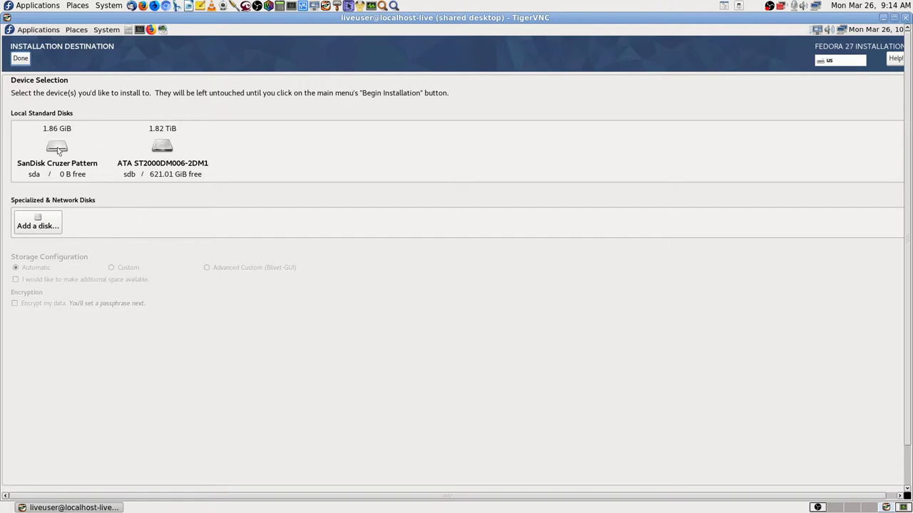
{"action": "left_click", "coordinate": [164, 148]}
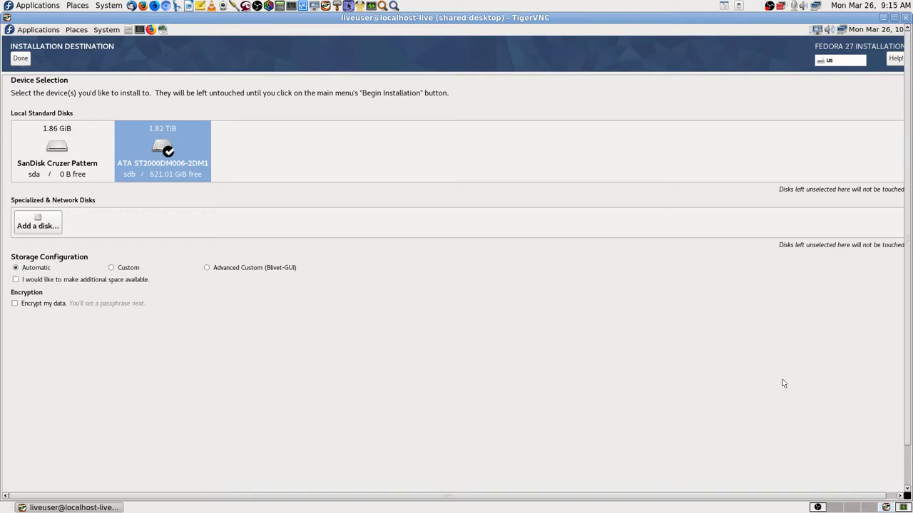
{"action": "left_click_drag", "start_coordinate": [909, 317], "coordinate": [911, 406]}
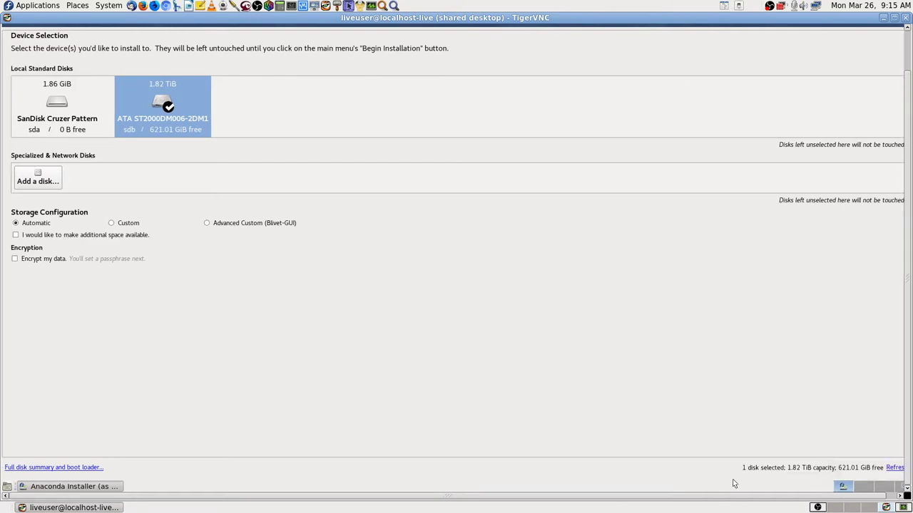
{"action": "mouse_move", "coordinate": [905, 433]}
{"action": "left_mouse_down"}
{"action": "mouse_move", "coordinate": [902, 390]}
{"action": "mouse_move", "coordinate": [904, 428]}
{"action": "left_mouse_up"}
{"action": "left_click_drag", "start_coordinate": [909, 299], "coordinate": [902, 235]}
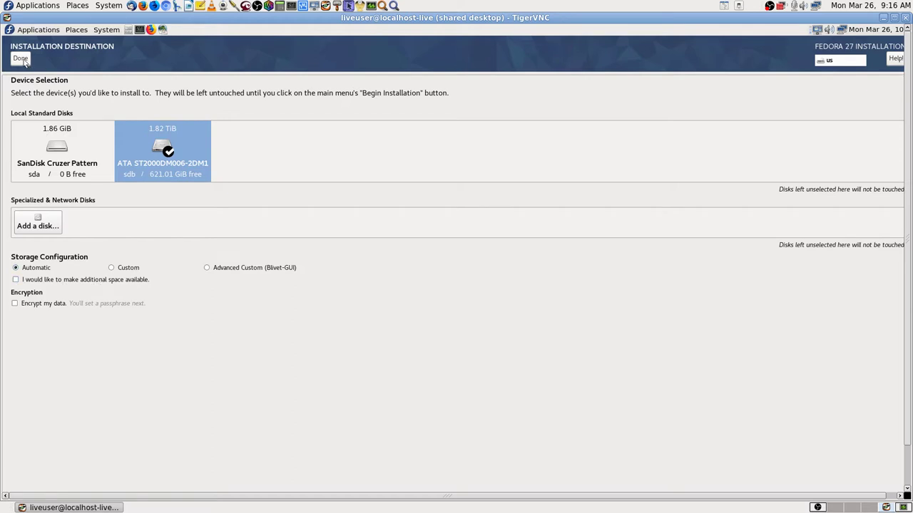
Accept automatic partitioning on the 1.82 TiB disk sdb and scroll down to Begin Installation.
{"action": "left_click", "coordinate": [22, 59]}
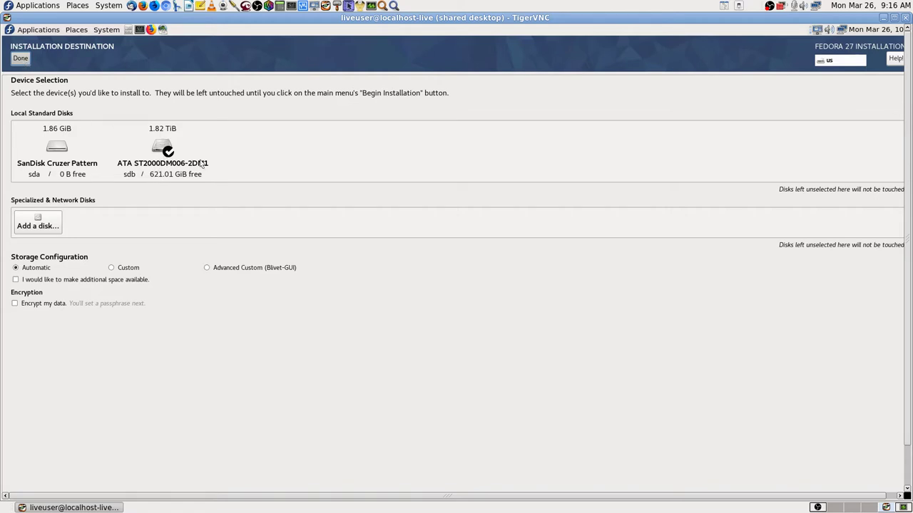
{"action": "left_click", "coordinate": [20, 58]}
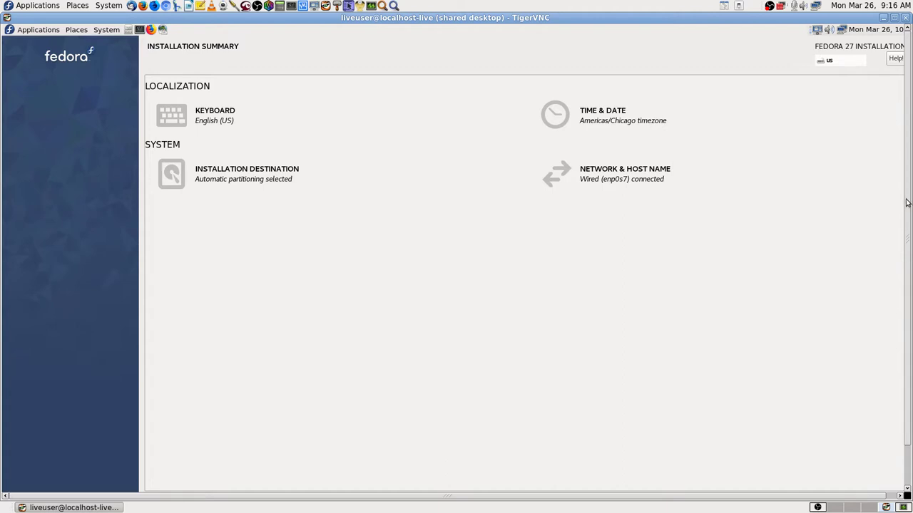
{"action": "left_click_drag", "start_coordinate": [909, 207], "coordinate": [906, 270]}
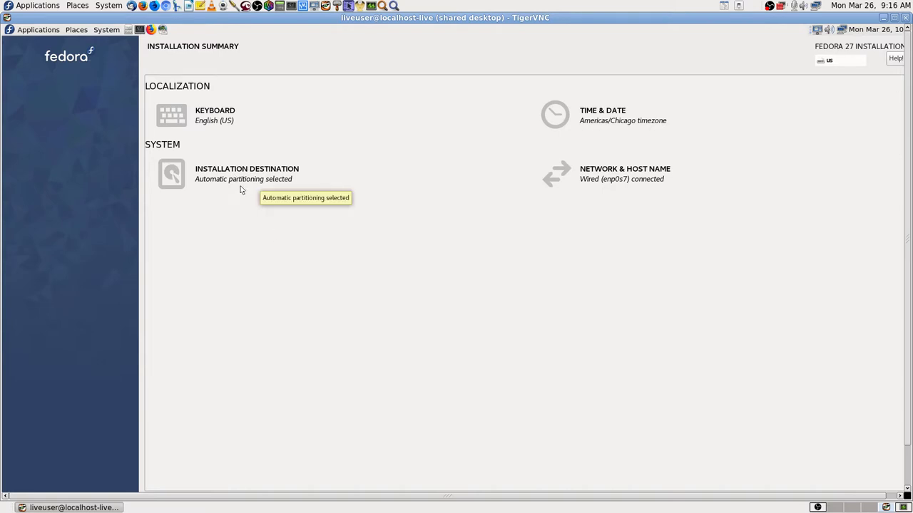
{"action": "left_click_drag", "start_coordinate": [907, 371], "coordinate": [906, 470]}
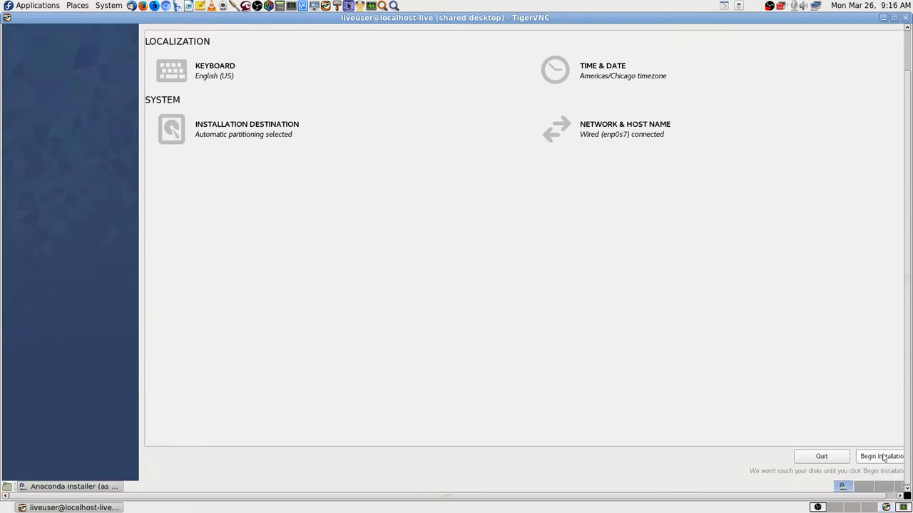
Begin the Fedora 27 installation and follow the software install progress to 11%.
{"action": "left_click", "coordinate": [881, 456]}
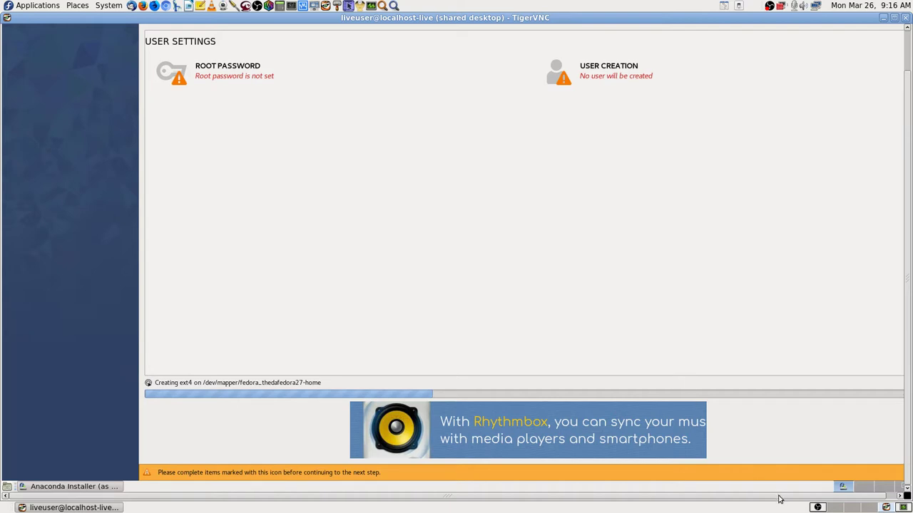
{"action": "left_click_drag", "start_coordinate": [774, 497], "coordinate": [786, 497]}
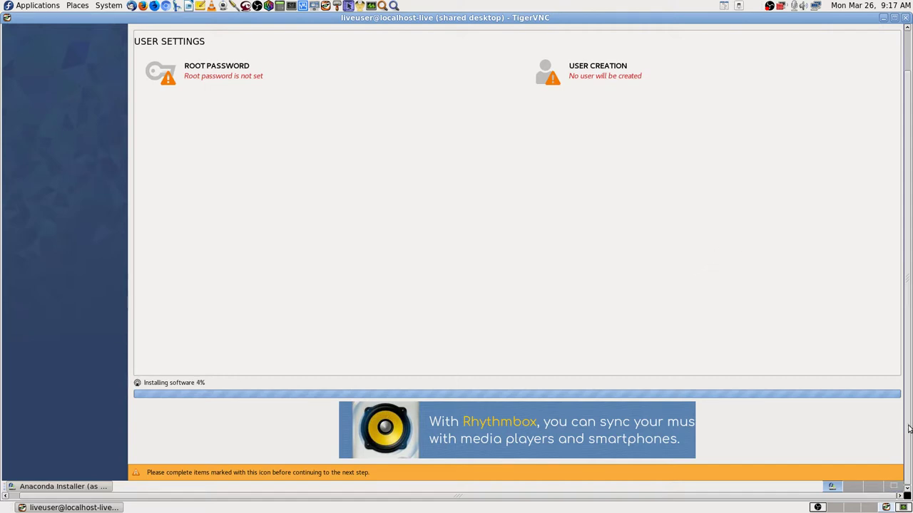
{"action": "left_click_drag", "start_coordinate": [909, 357], "coordinate": [910, 318]}
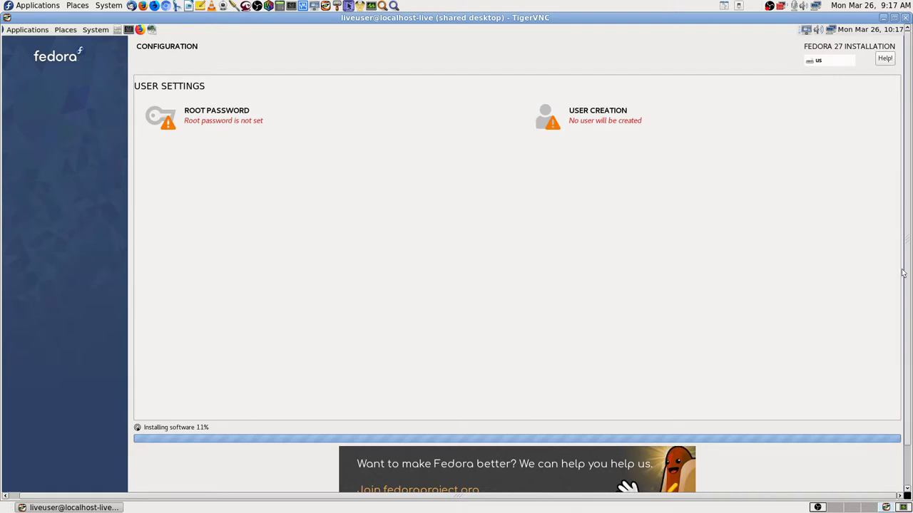
Let the installation climb to 35%, then switch to the empty Workspace 2.
{"action": "left_click_drag", "start_coordinate": [910, 296], "coordinate": [910, 421]}
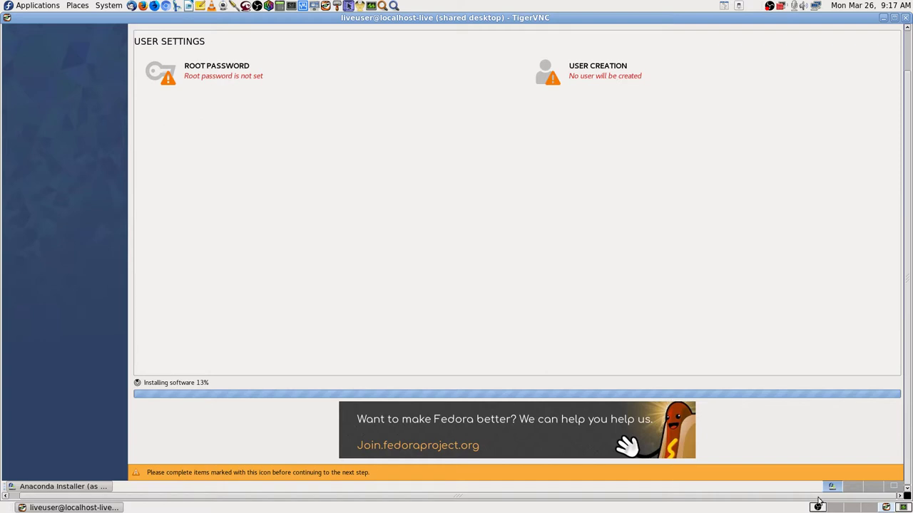
{"action": "left_click_drag", "start_coordinate": [909, 314], "coordinate": [909, 269]}
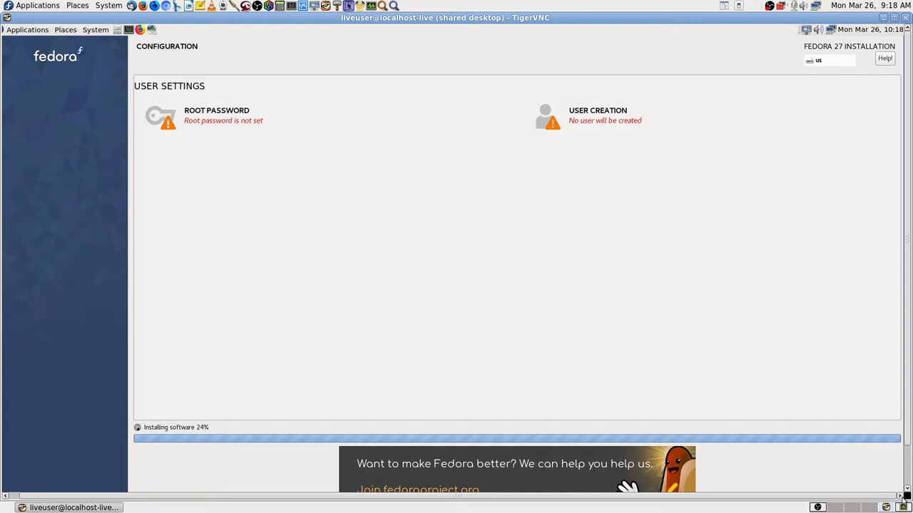
{"action": "scroll", "coordinate": [907, 420], "scroll_direction": "down", "scroll_amount": 2}
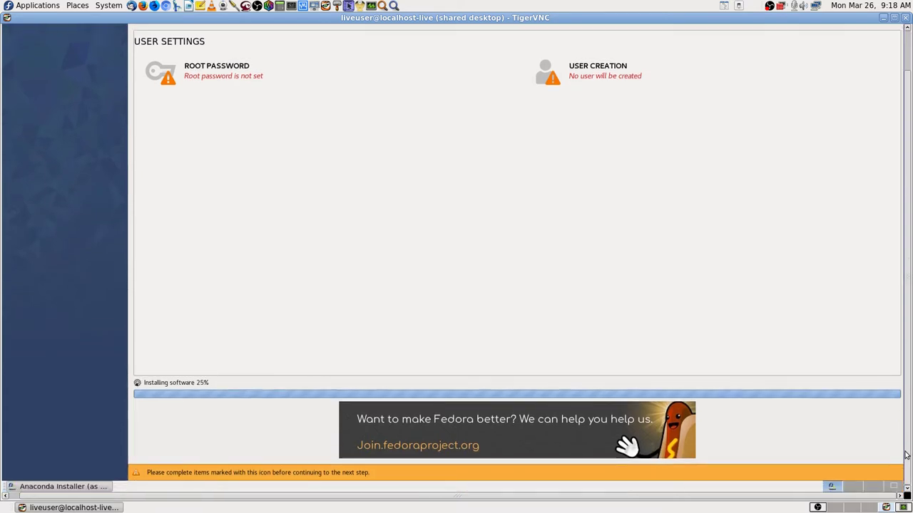
{"action": "scroll", "coordinate": [906, 455], "scroll_direction": "up", "scroll_amount": 2}
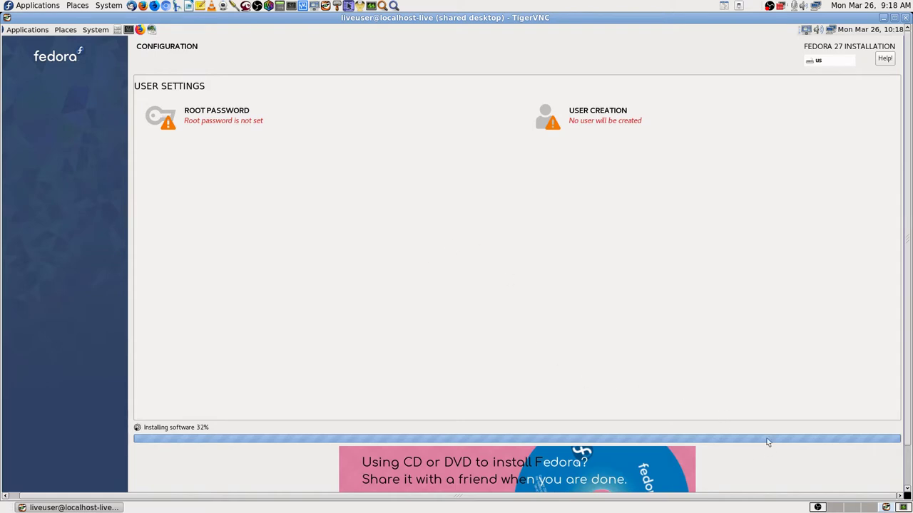
{"action": "scroll", "coordinate": [908, 400], "scroll_direction": "down", "scroll_amount": 2}
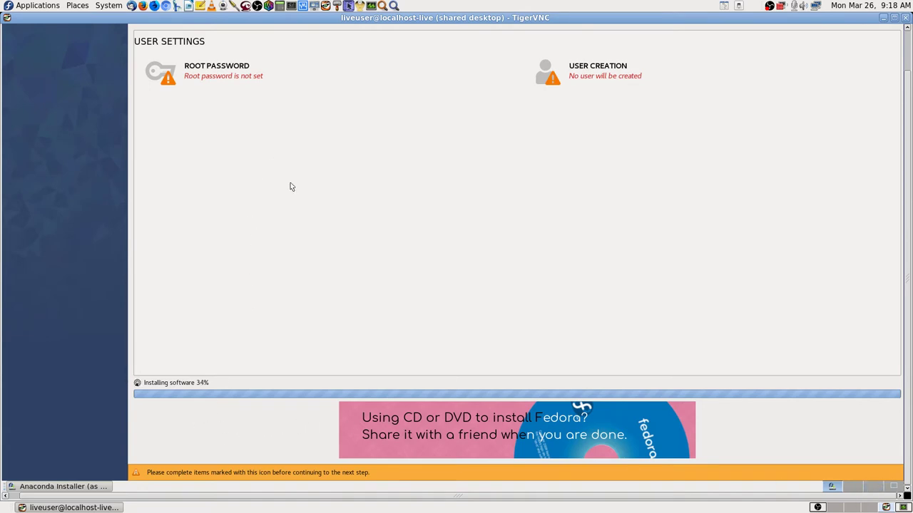
{"action": "left_click", "coordinate": [858, 488]}
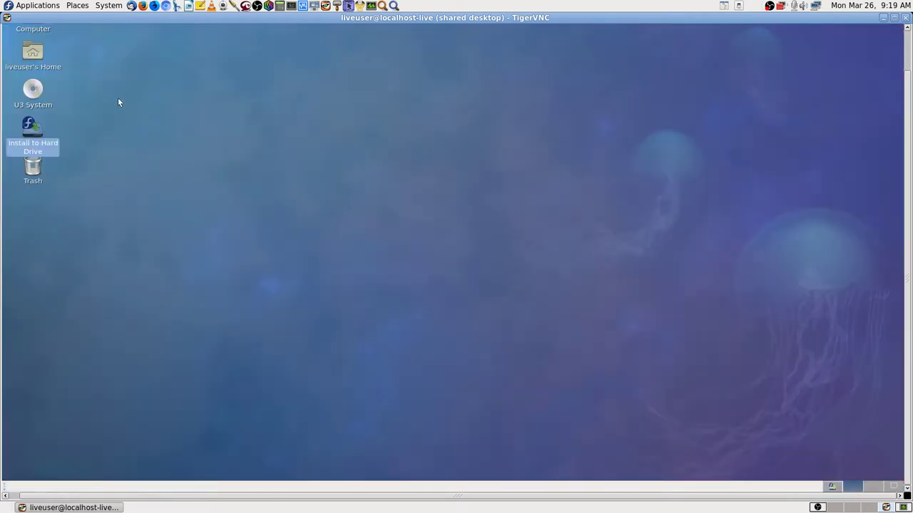
Launch GParted from Applications > System Tools on the second workspace.
{"action": "left_click", "coordinate": [34, 6]}
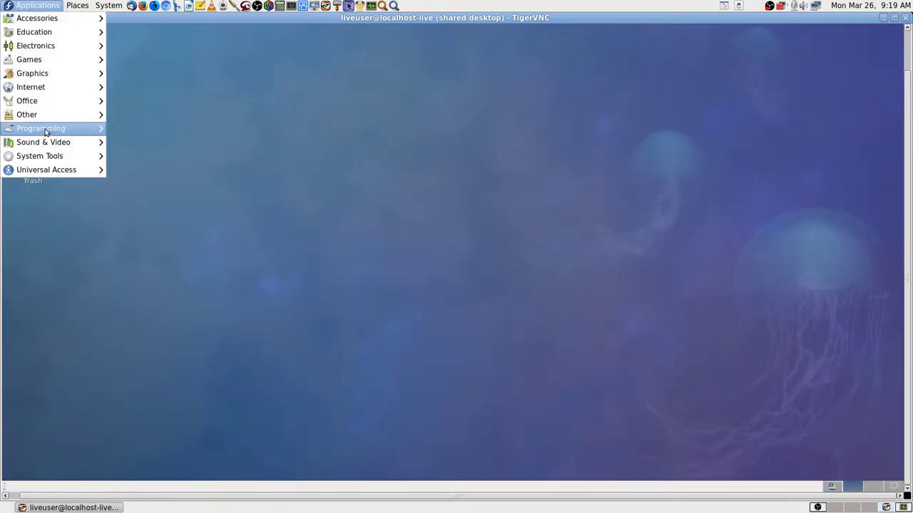
{"action": "mouse_move", "coordinate": [41, 158]}
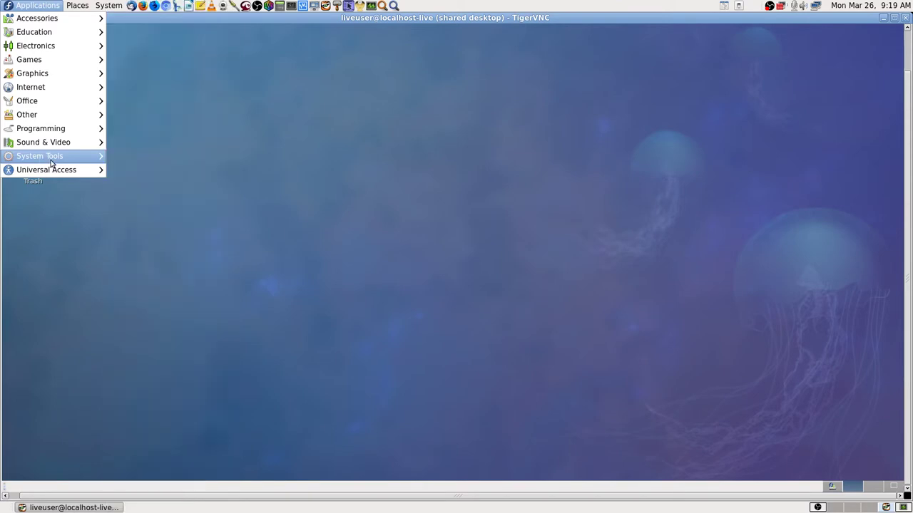
{"action": "left_click", "coordinate": [243, 301]}
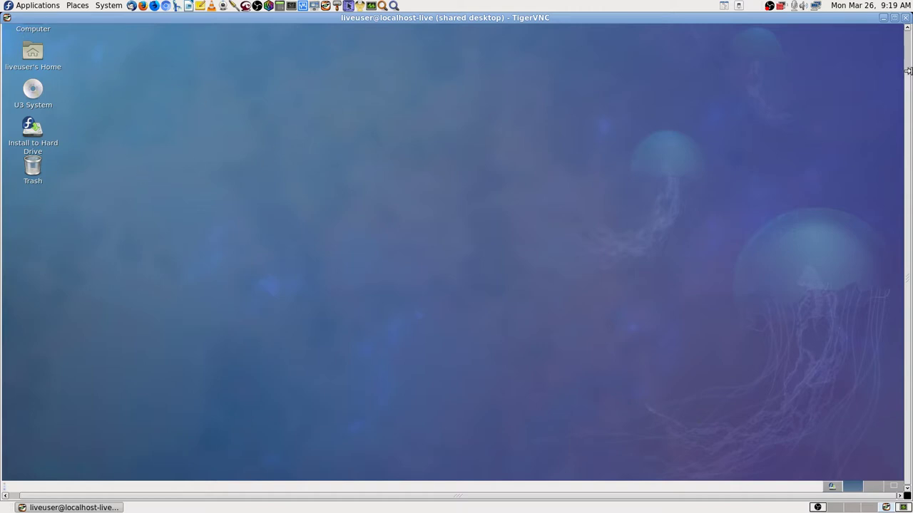
{"action": "left_click_drag", "start_coordinate": [908, 96], "coordinate": [899, 44]}
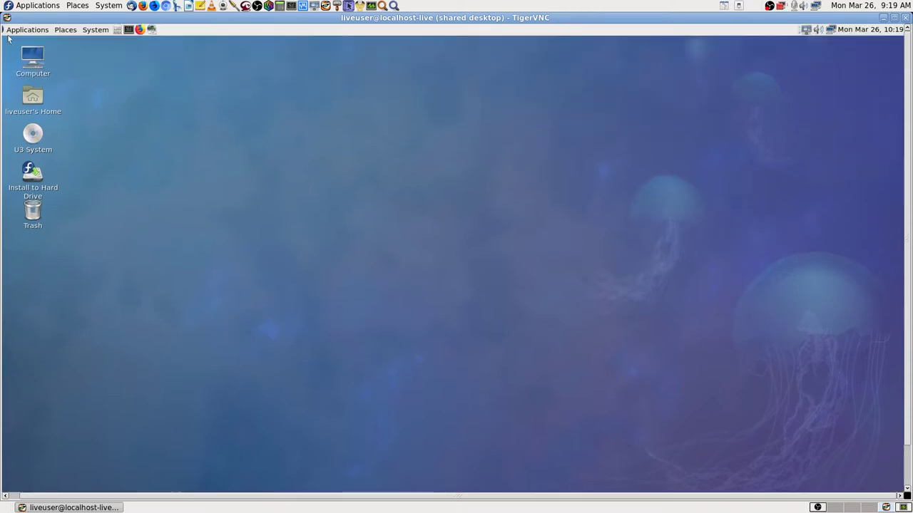
{"action": "left_click_drag", "start_coordinate": [435, 496], "coordinate": [321, 496]}
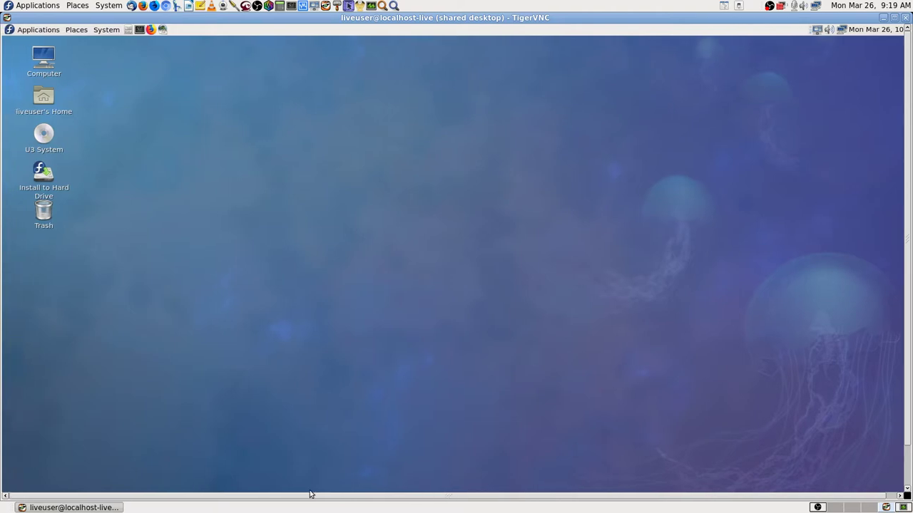
{"action": "left_click", "coordinate": [31, 31]}
{"action": "mouse_move", "coordinate": [43, 113]}
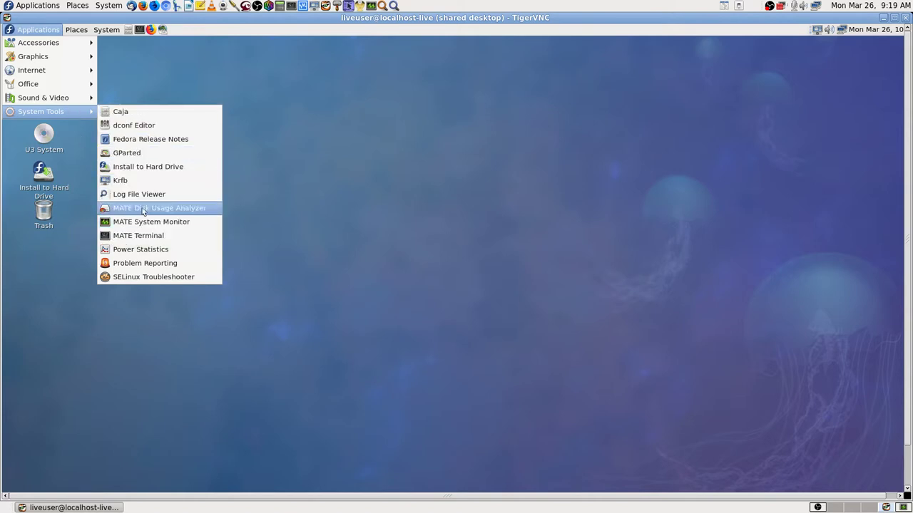
{"action": "left_click", "coordinate": [159, 153]}
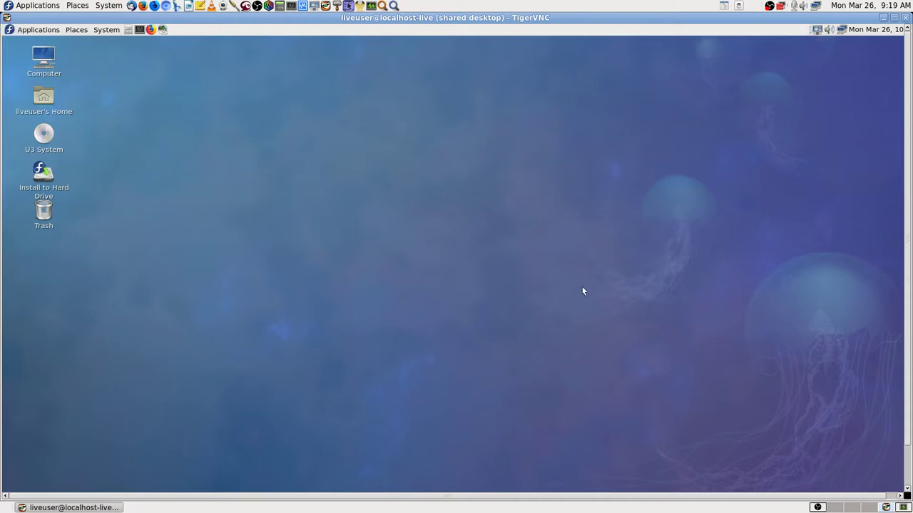
Authenticate GParted, centre its window, and display the partitions of /dev/sdb (1.82 TiB).
{"action": "key", "text": "Return"}
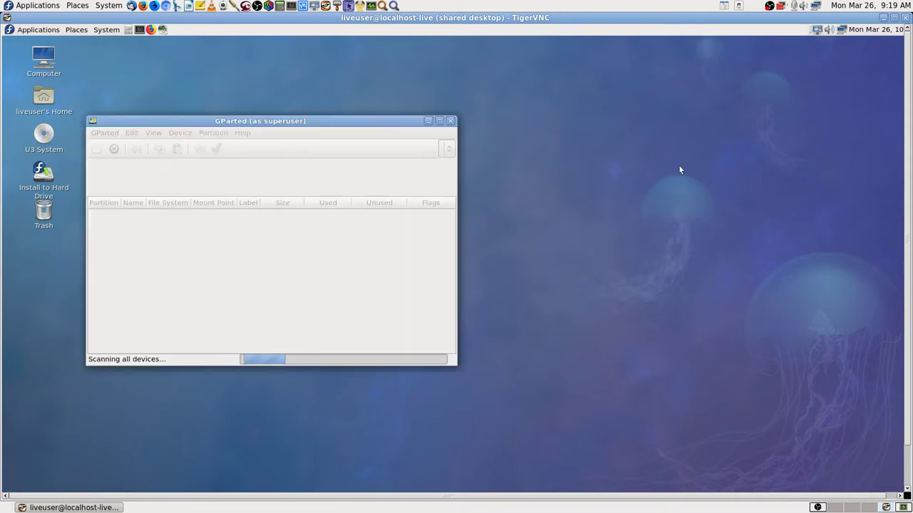
{"action": "left_click_drag", "start_coordinate": [373, 120], "coordinate": [559, 124]}
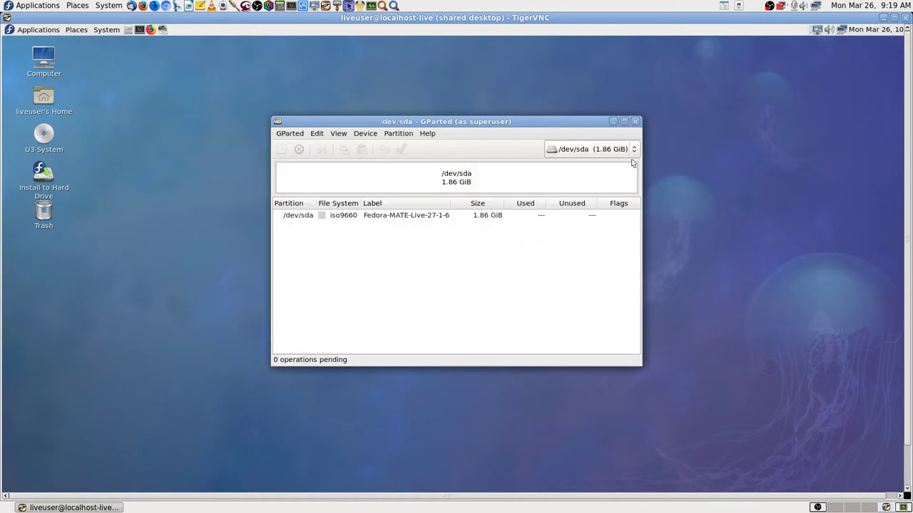
{"action": "left_click", "coordinate": [625, 149]}
{"action": "left_click", "coordinate": [594, 163]}
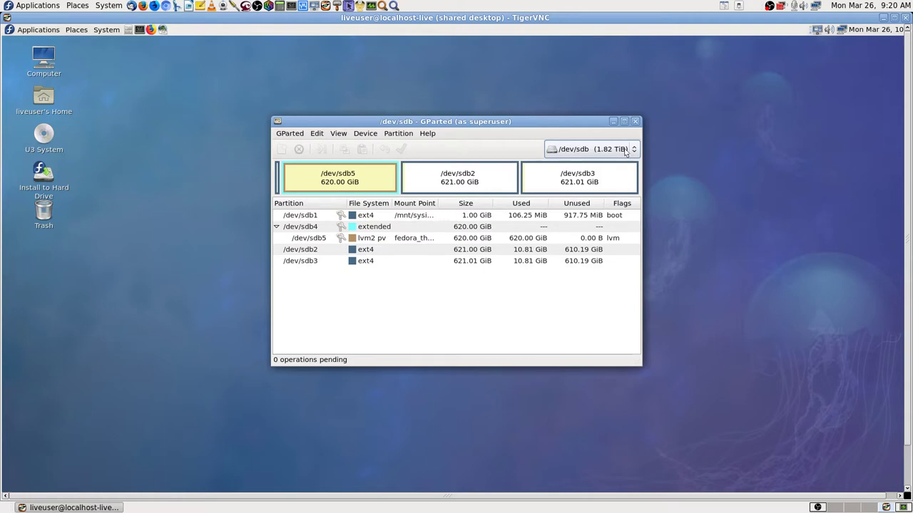
Maximize GParted, review partitions sdb4, sdb5, sdb2 and sdb3, then quit with Ctrl+Q.
{"action": "left_click", "coordinate": [624, 121]}
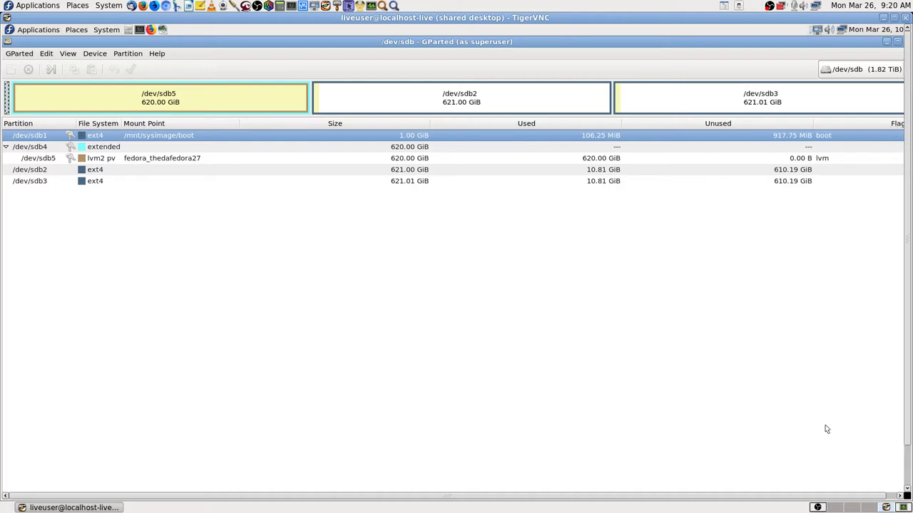
{"action": "left_click_drag", "start_coordinate": [870, 497], "coordinate": [693, 485]}
{"action": "left_click", "coordinate": [264, 148]}
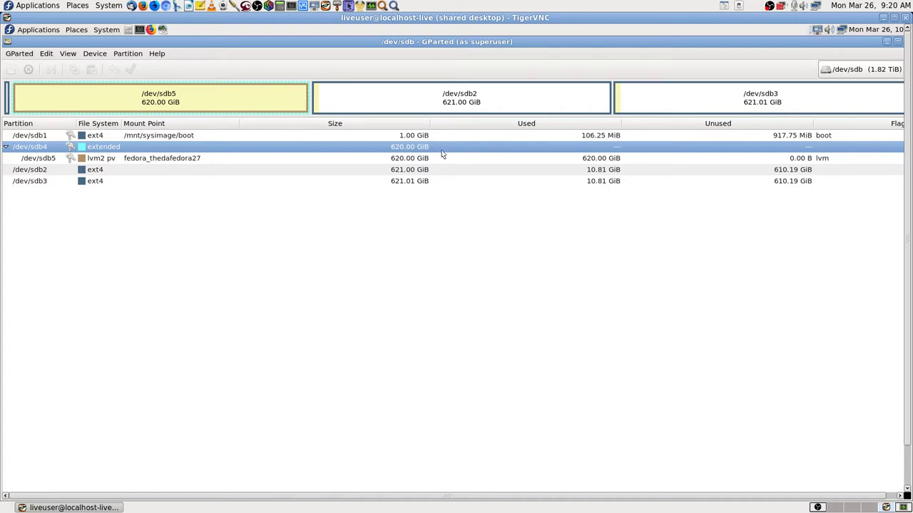
{"action": "left_click", "coordinate": [142, 160]}
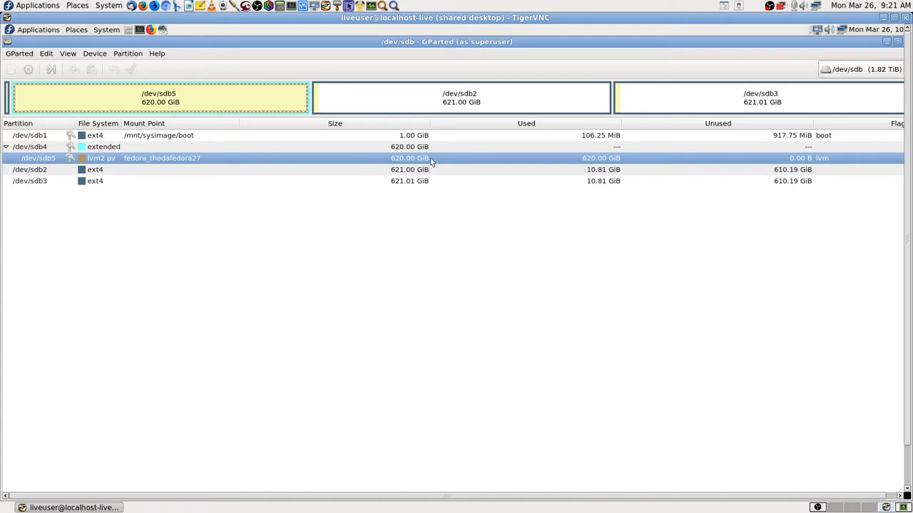
{"action": "left_click", "coordinate": [196, 169]}
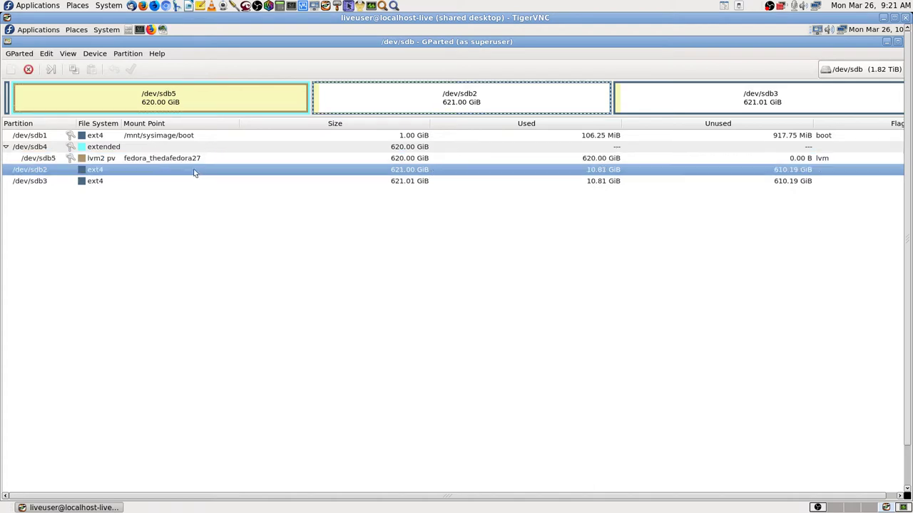
{"action": "left_click", "coordinate": [89, 181]}
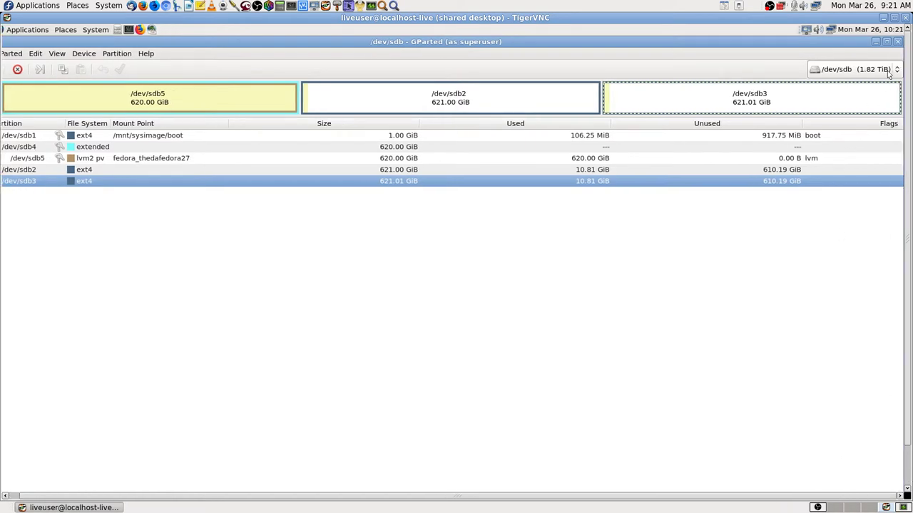
{"action": "key", "text": "ctrl+q"}
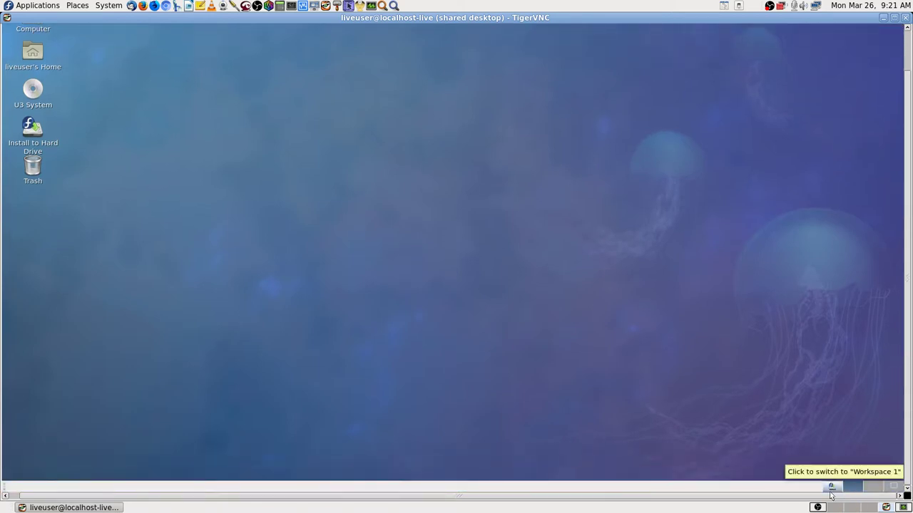
Return to the installer's workspace and watch installation reach the boot loader stage.
{"action": "left_click", "coordinate": [832, 491]}
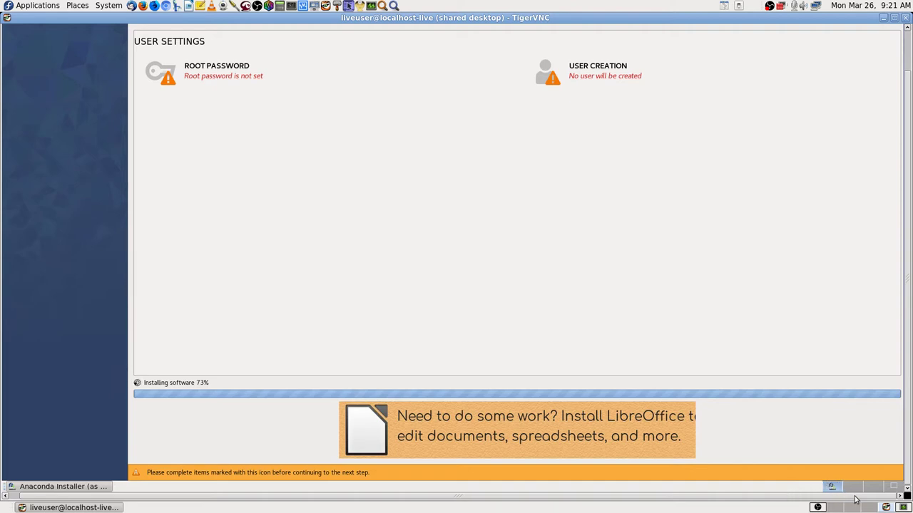
{"action": "mouse_move", "coordinate": [908, 187]}
{"action": "left_mouse_down"}
{"action": "mouse_move", "coordinate": [910, 138]}
{"action": "mouse_move", "coordinate": [909, 188]}
{"action": "left_mouse_up"}
{"action": "left_click_drag", "start_coordinate": [908, 318], "coordinate": [909, 268]}
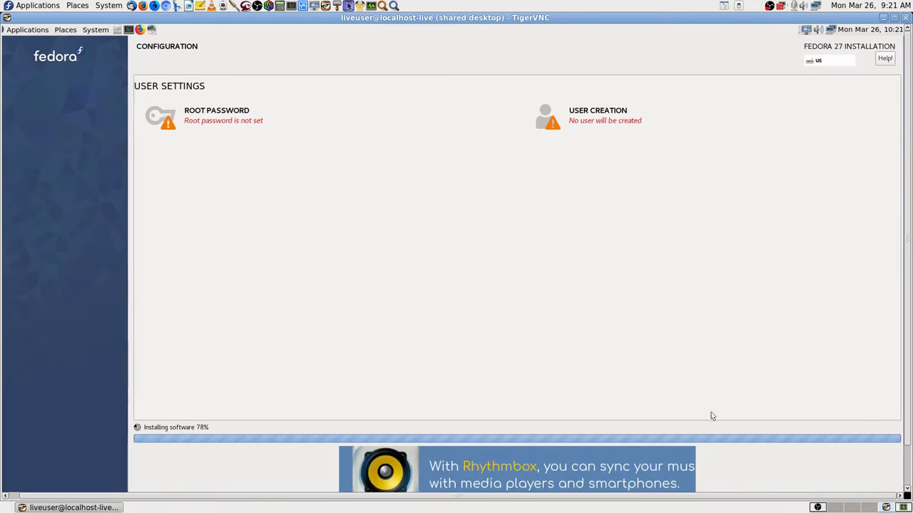
{"action": "mouse_move", "coordinate": [906, 416]}
{"action": "left_mouse_down"}
{"action": "mouse_move", "coordinate": [909, 460]}
{"action": "mouse_move", "coordinate": [909, 399]}
{"action": "mouse_move", "coordinate": [909, 485]}
{"action": "mouse_move", "coordinate": [909, 389]}
{"action": "mouse_move", "coordinate": [911, 416]}
{"action": "left_mouse_up"}
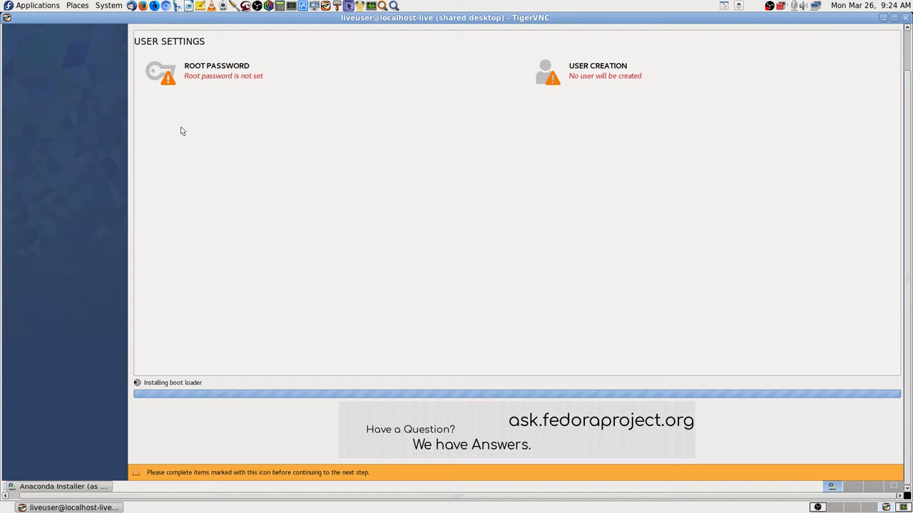
Enter the root password, confirm it in the second field, and accept it.
{"action": "left_click", "coordinate": [194, 70]}
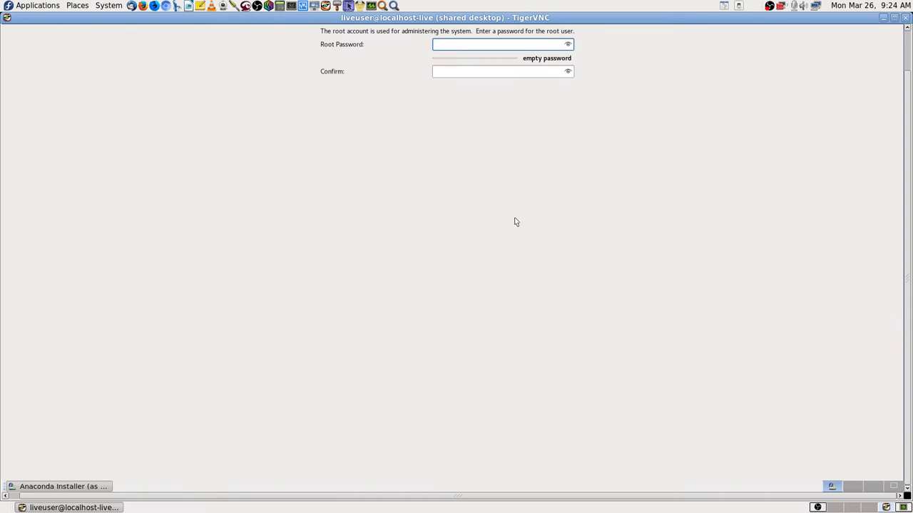
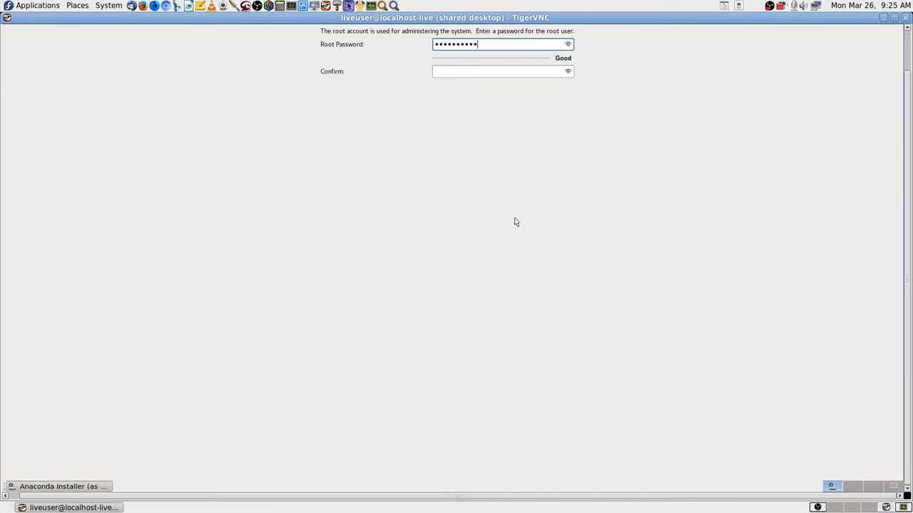
{"action": "key", "text": "Tab"}
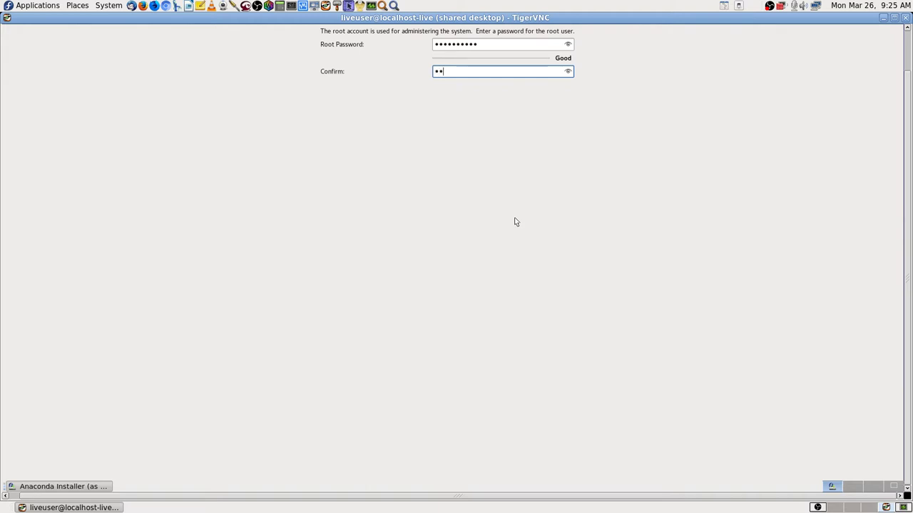
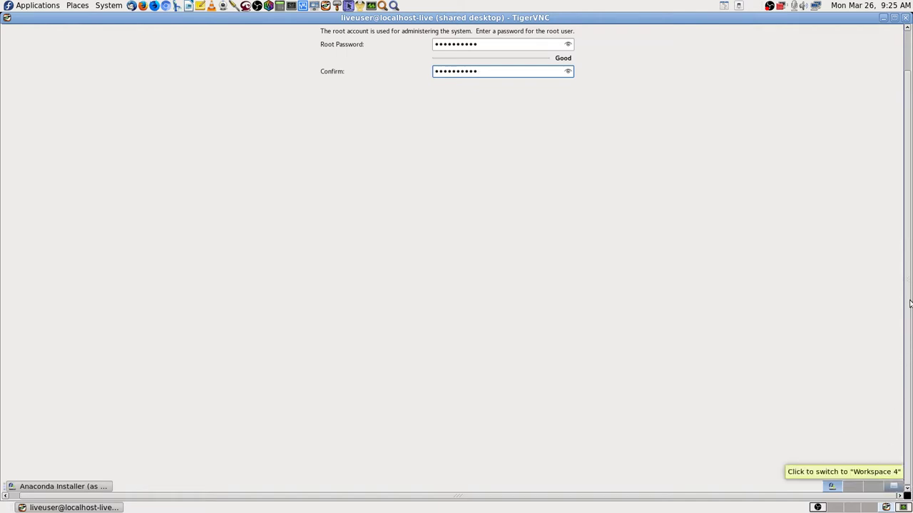
{"action": "left_click_drag", "start_coordinate": [907, 292], "coordinate": [910, 131]}
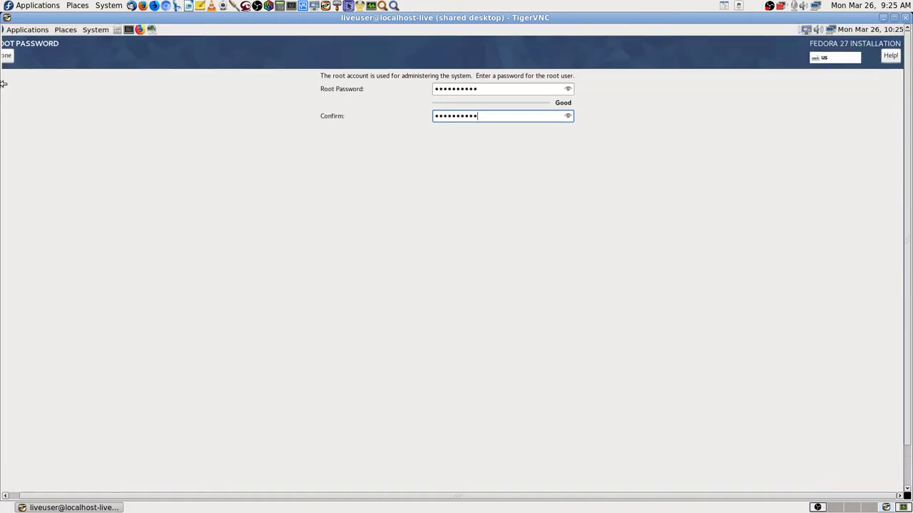
{"action": "left_click_drag", "start_coordinate": [465, 495], "coordinate": [258, 465]}
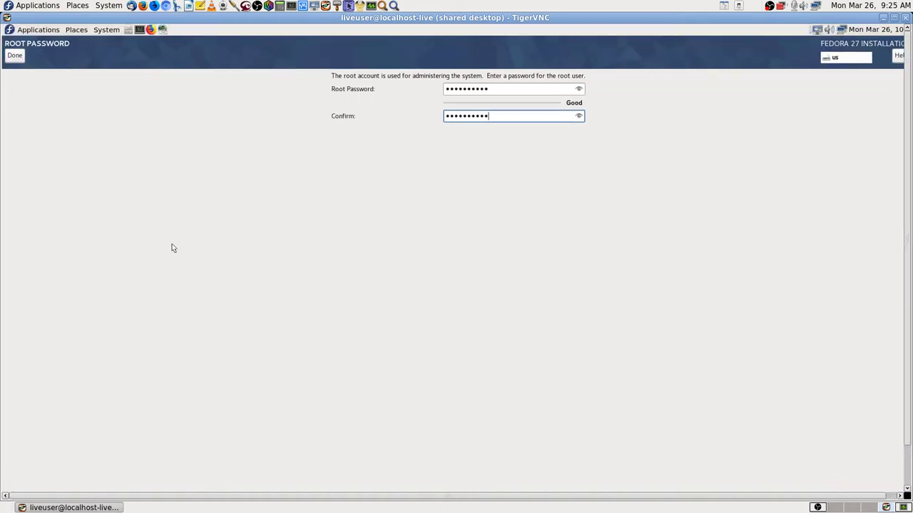
{"action": "left_click", "coordinate": [15, 55]}
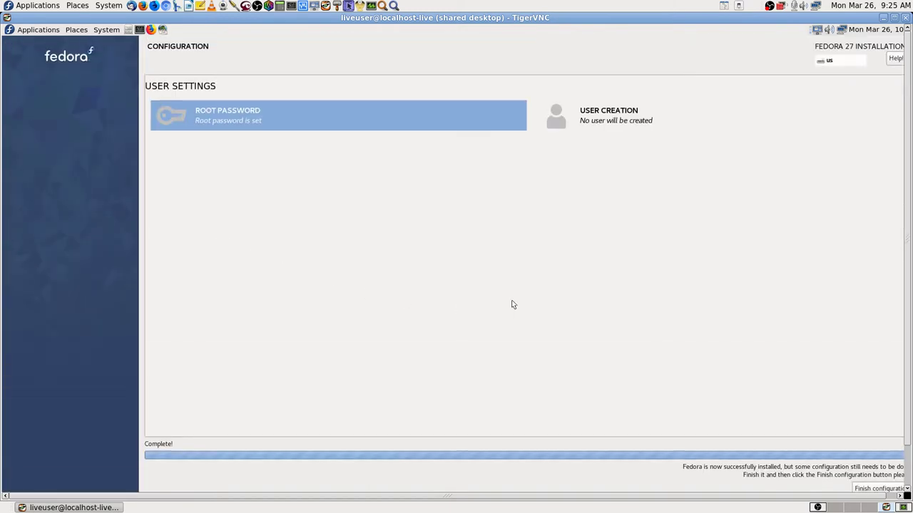
Create a user account by entering the user's full name, a password and its confirmation.
{"action": "left_click", "coordinate": [611, 121]}
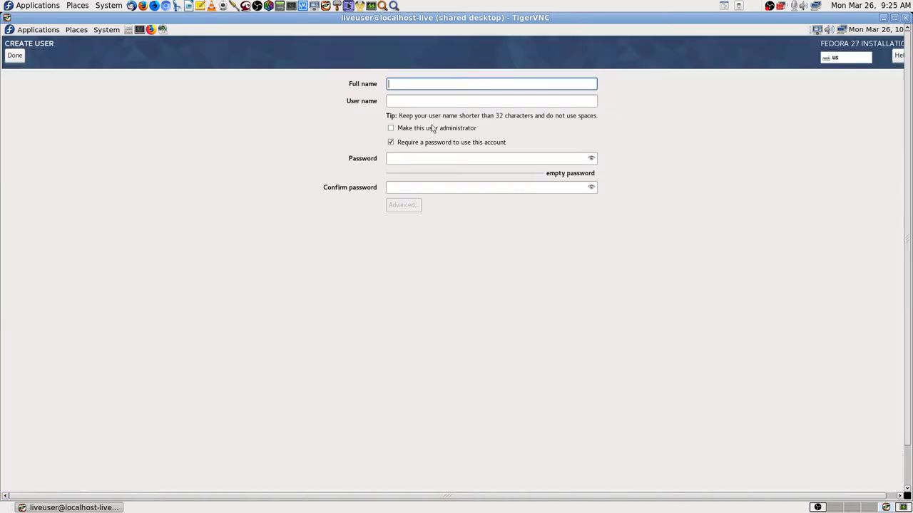
{"action": "type", "text": "Theda"}
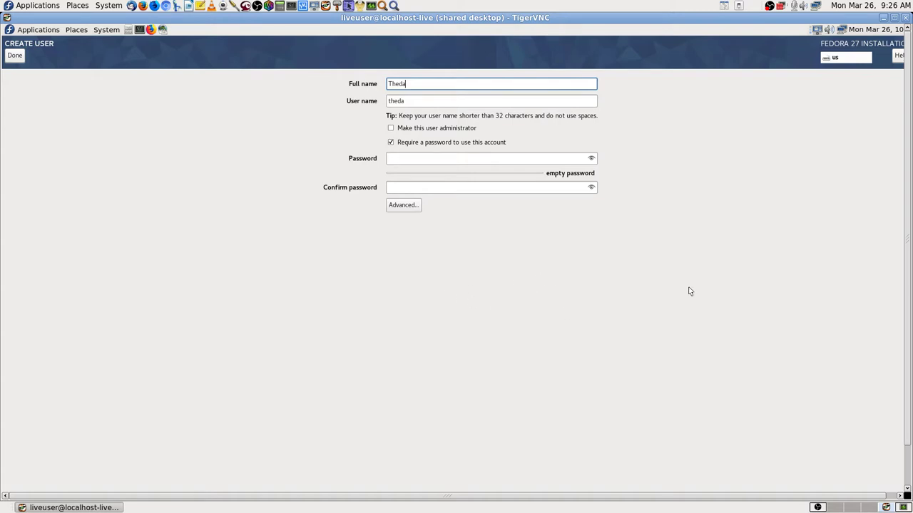
{"action": "left_click", "coordinate": [404, 158]}
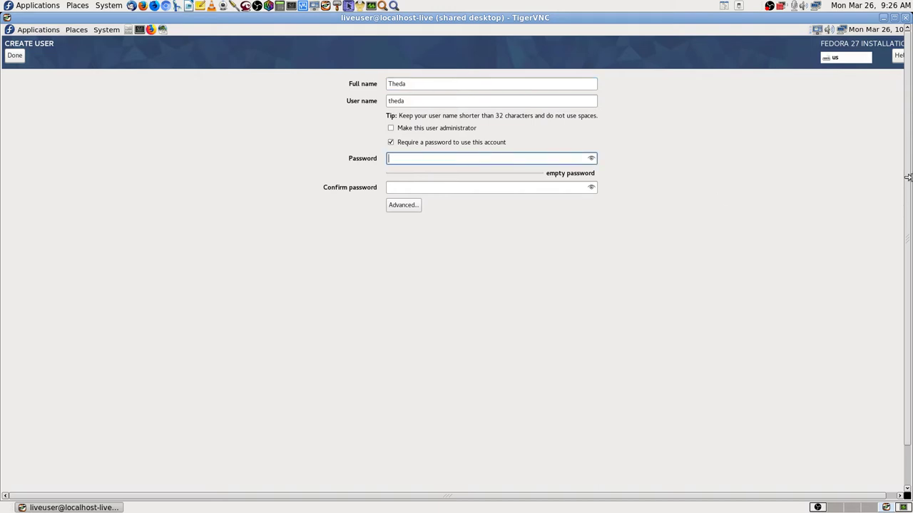
{"action": "left_click", "coordinate": [410, 187]}
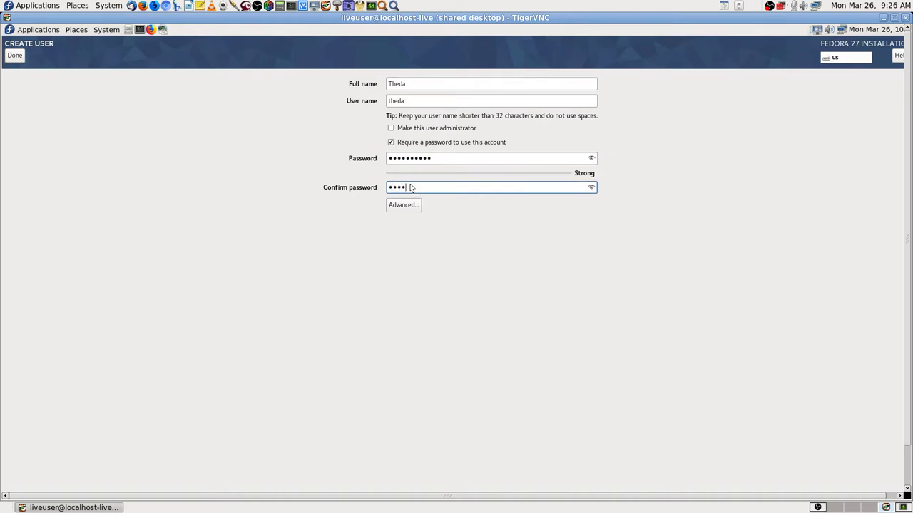
{"action": "left_click", "coordinate": [18, 60]}
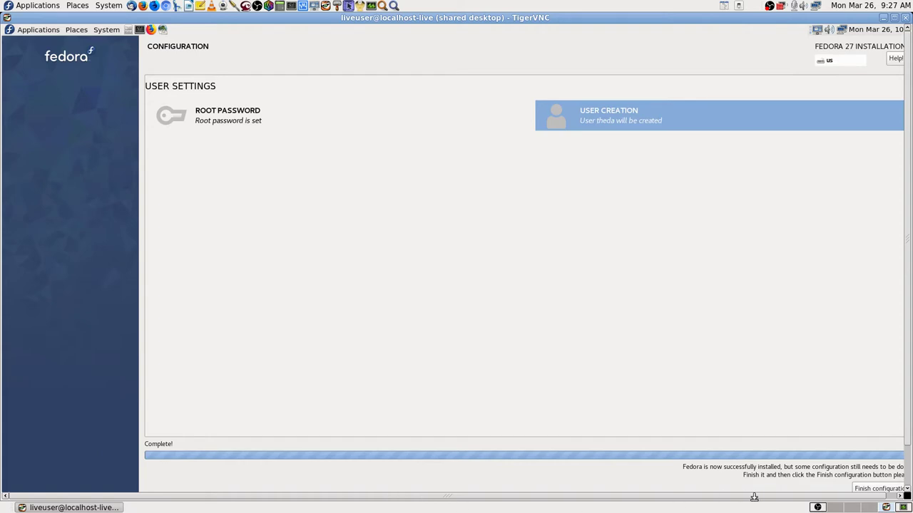
Finish configuration and quit the installer once Fedora reports a successful install.
{"action": "left_click_drag", "start_coordinate": [809, 499], "coordinate": [904, 471]}
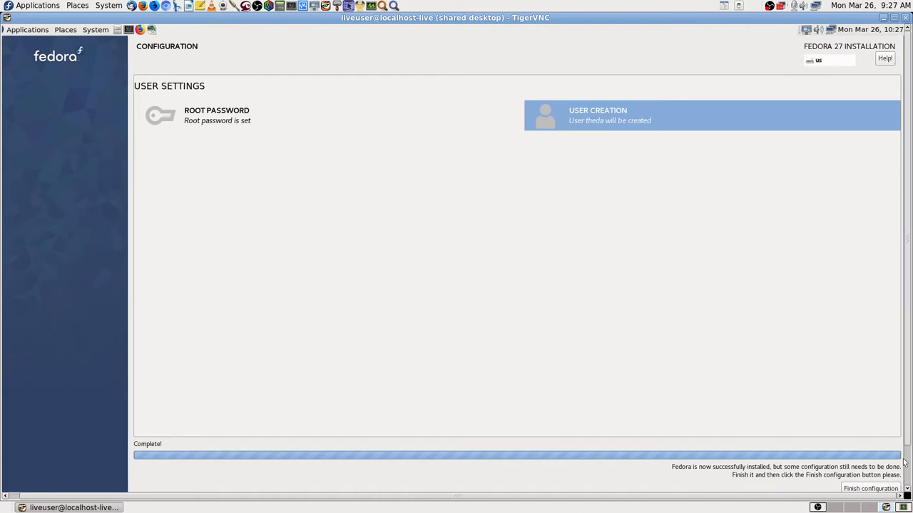
{"action": "mouse_move", "coordinate": [909, 433]}
{"action": "left_mouse_down"}
{"action": "mouse_move", "coordinate": [911, 454]}
{"action": "mouse_move", "coordinate": [911, 413]}
{"action": "mouse_move", "coordinate": [910, 446]}
{"action": "left_mouse_up"}
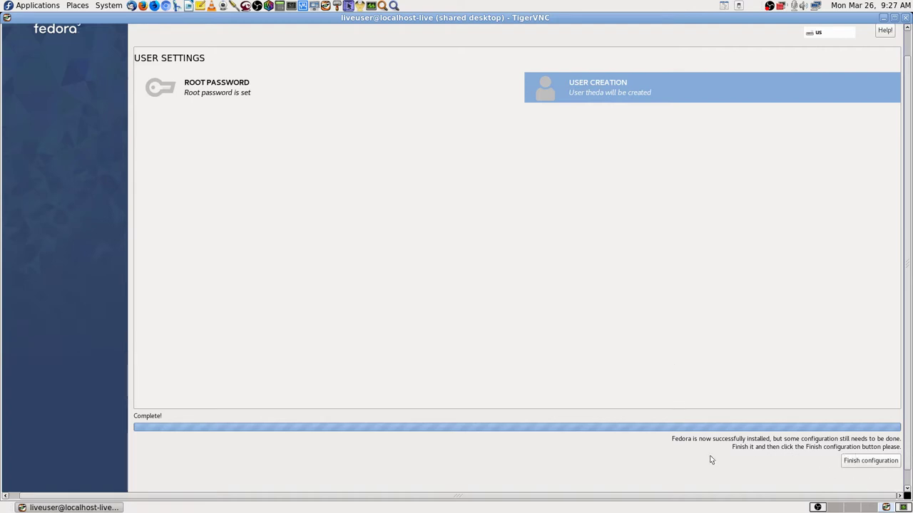
{"action": "left_click", "coordinate": [852, 461]}
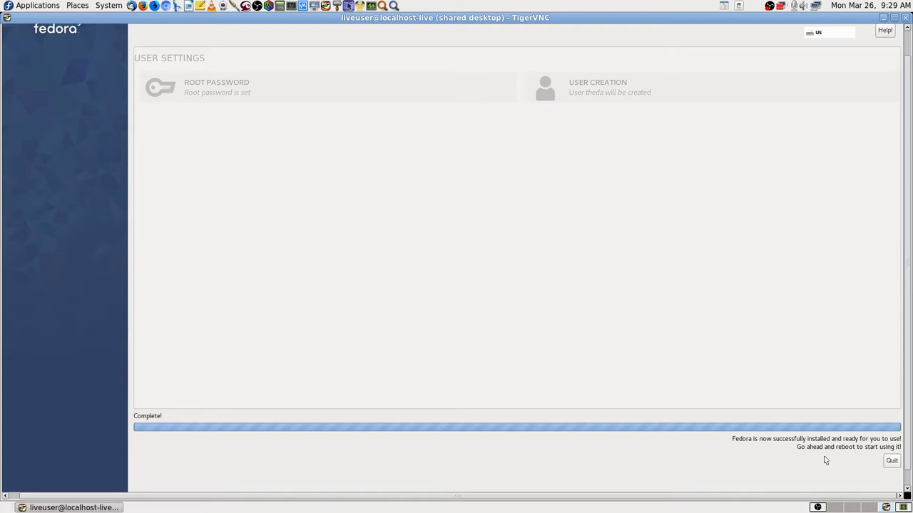
{"action": "left_click", "coordinate": [893, 462]}
Quit the finished Fedora installer and close the TigerVNC remote desktop viewer.
{"action": "left_click", "coordinate": [893, 461]}
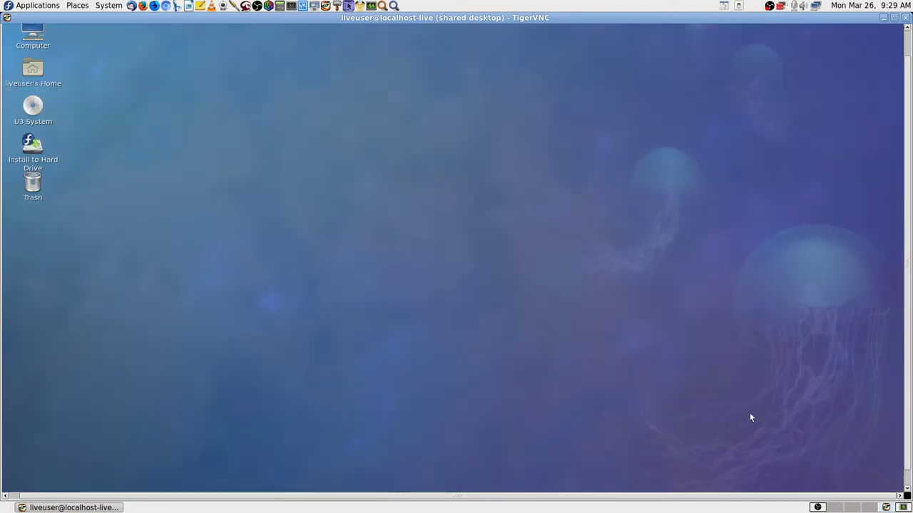
{"action": "left_click", "coordinate": [907, 392]}
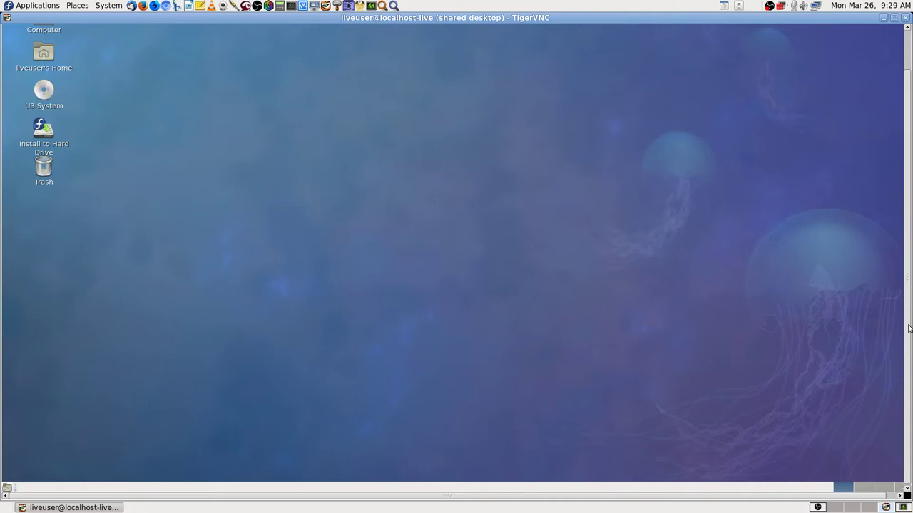
{"action": "scroll", "coordinate": [909, 328], "scroll_direction": "up", "scroll_amount": 3}
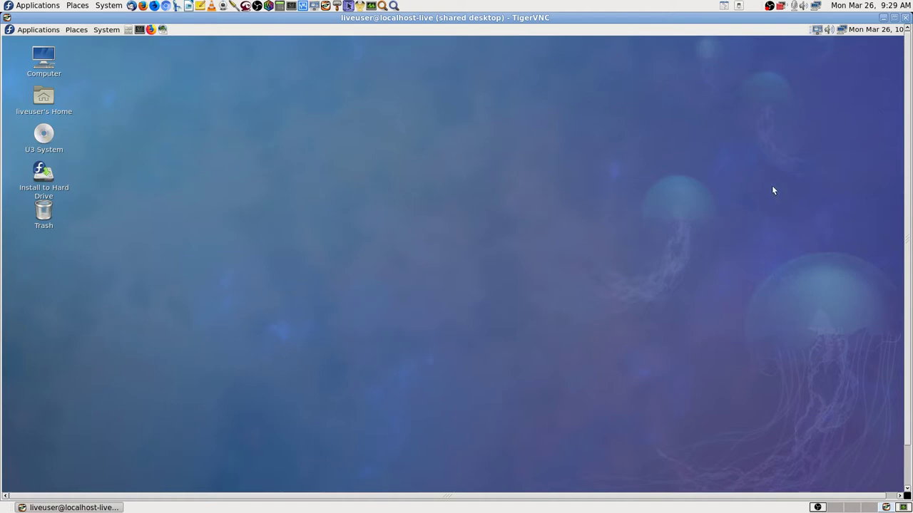
{"action": "left_click", "coordinate": [905, 20]}
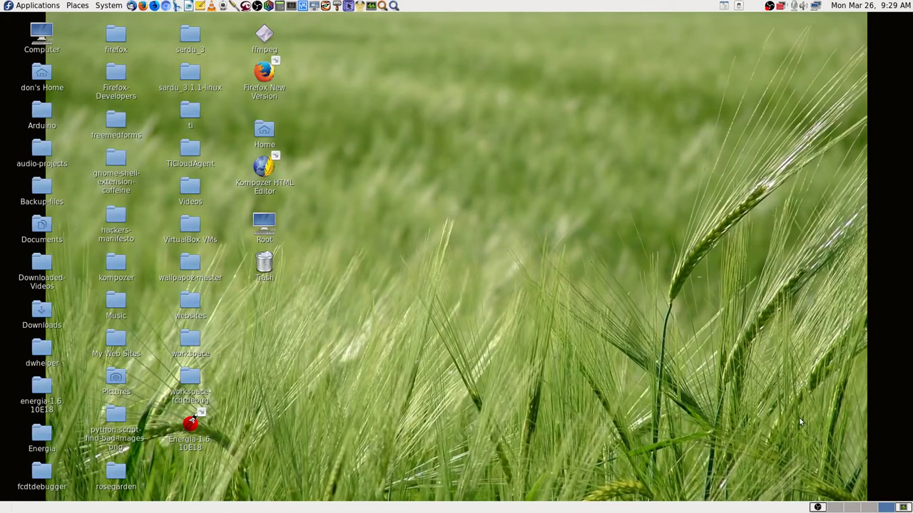
Restore OBS Studio from the taskbar and switch to the Cam 2 Stream scene.
{"action": "left_click", "coordinate": [817, 507]}
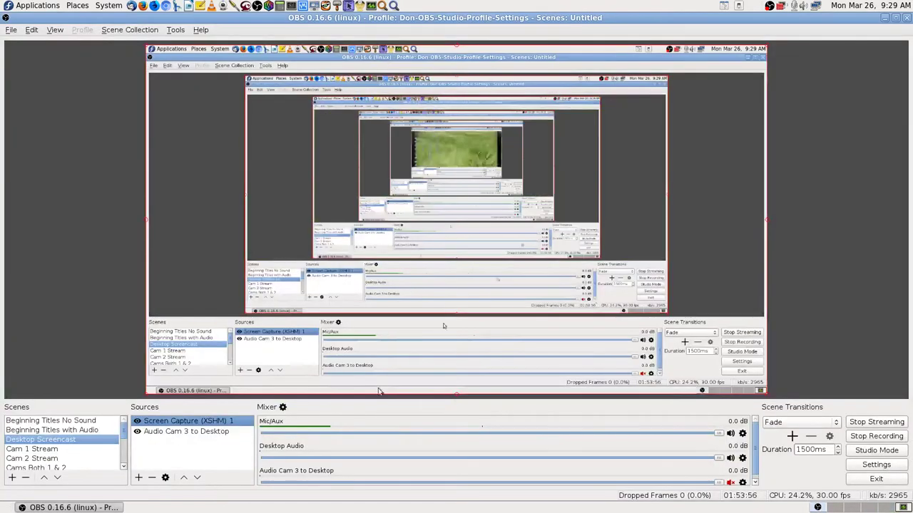
{"action": "scroll", "coordinate": [75, 444], "scroll_direction": "down", "scroll_amount": 1}
{"action": "left_click", "coordinate": [57, 432]}
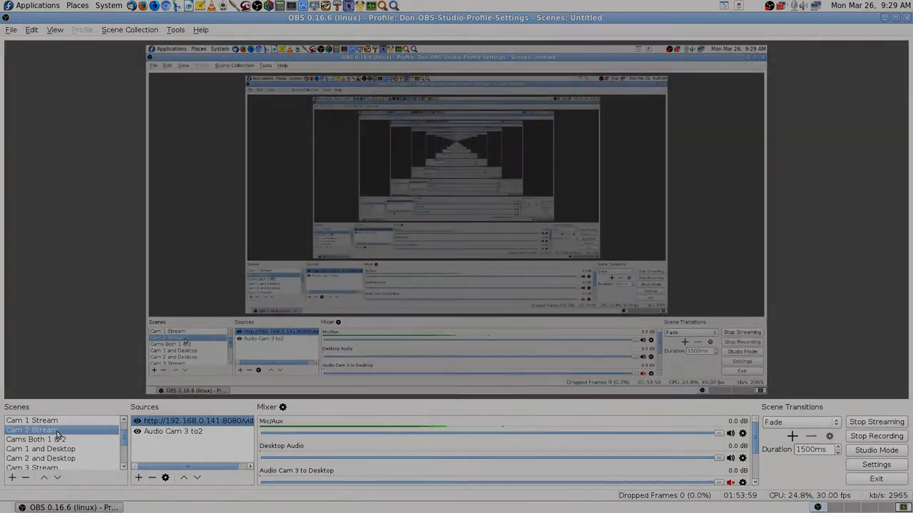
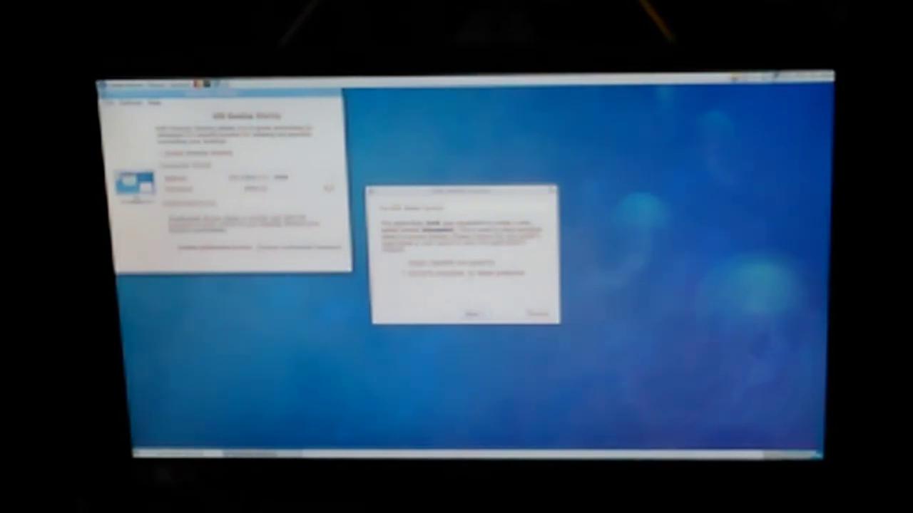
Dismiss the confirmation prompt, apply the Configure access settings, and glance over the File menu.
{"action": "key", "text": "Return"}
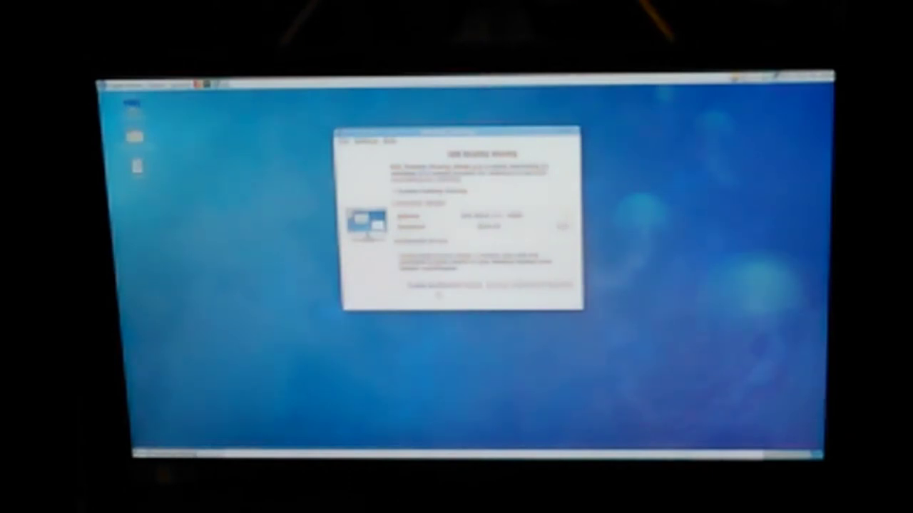
{"action": "left_click", "coordinate": [507, 287]}
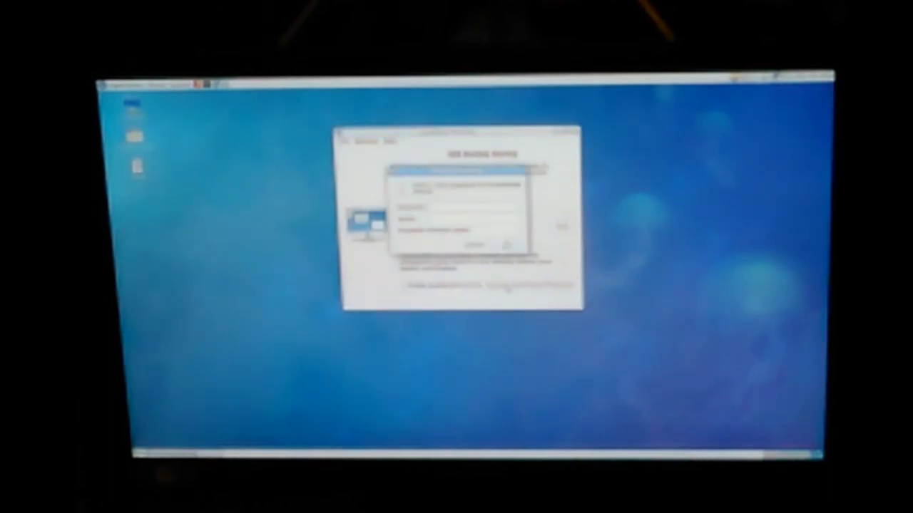
{"action": "left_click", "coordinate": [506, 245]}
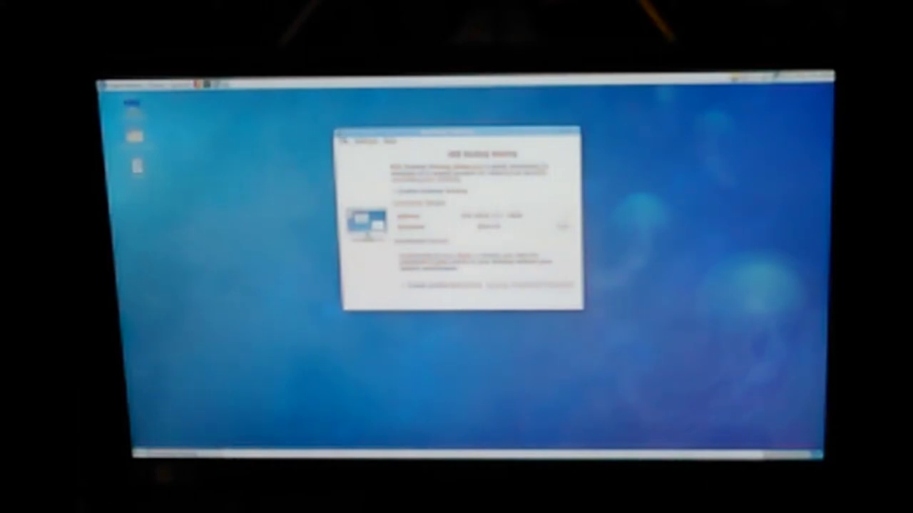
{"action": "left_click", "coordinate": [343, 140]}
{"action": "left_click", "coordinate": [344, 141]}
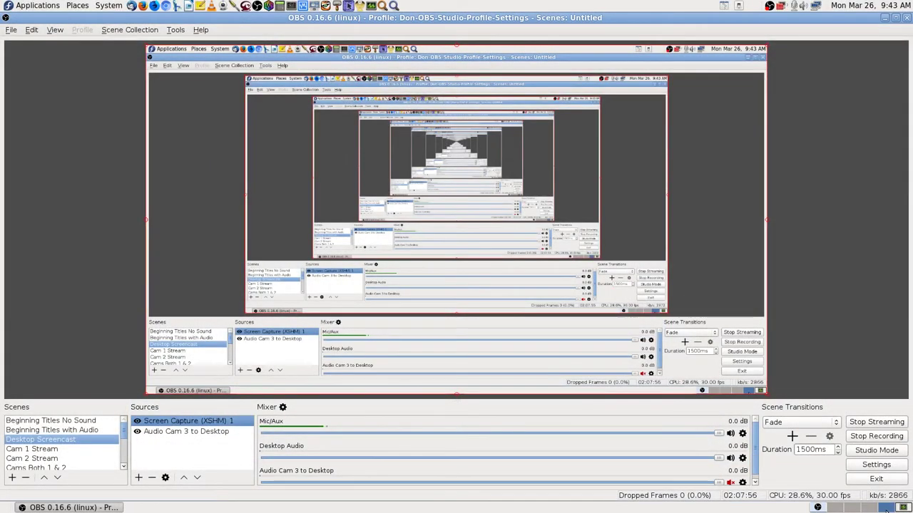
On an empty workspace, try a VNC connection to 192.168.0.171, then dismiss the error and close the viewer.
{"action": "left_click", "coordinate": [885, 507]}
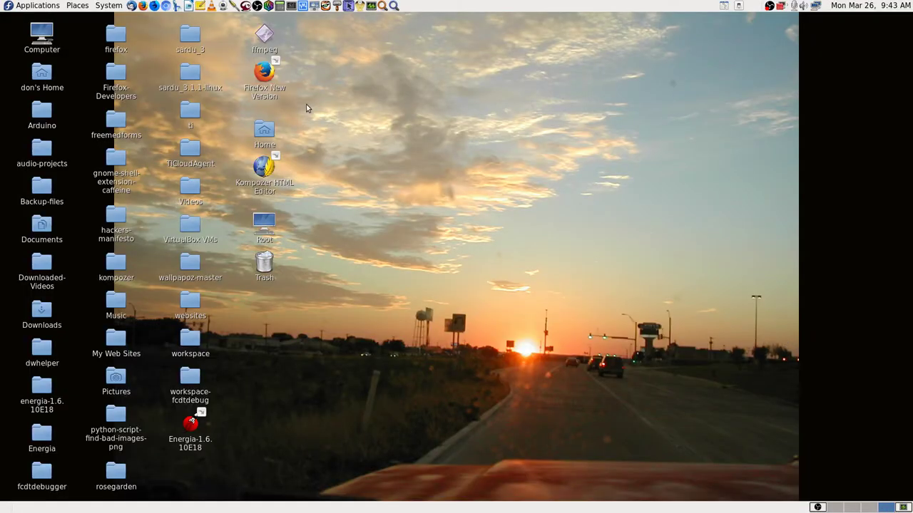
{"action": "left_click", "coordinate": [314, 6]}
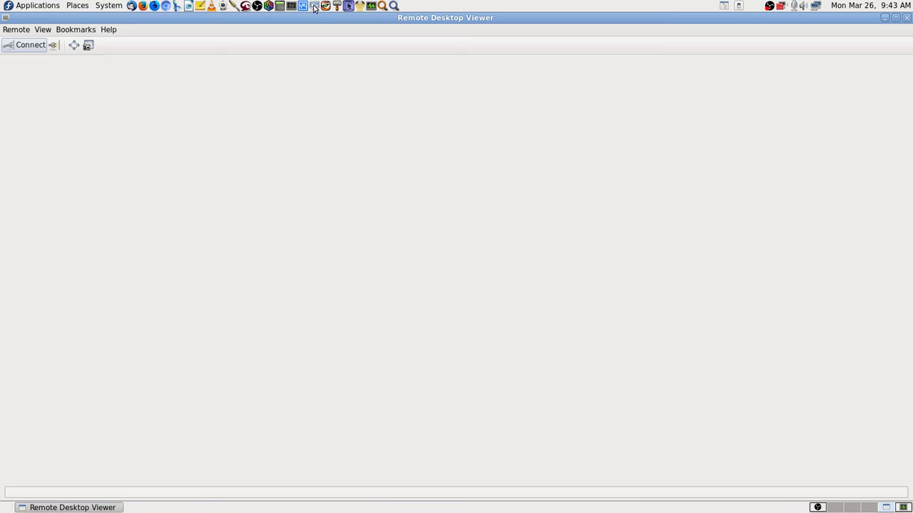
{"action": "left_click", "coordinate": [29, 47]}
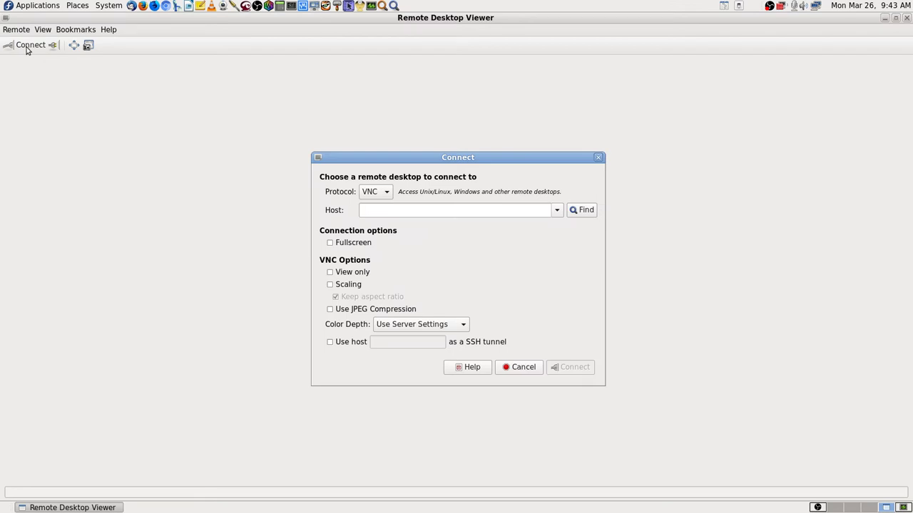
{"action": "left_click", "coordinate": [558, 210]}
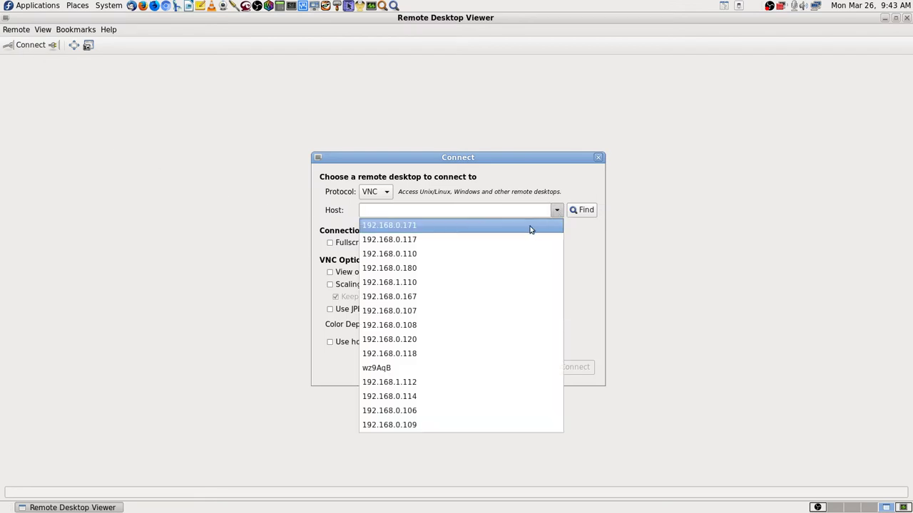
{"action": "left_click", "coordinate": [530, 229]}
{"action": "left_click", "coordinate": [585, 370]}
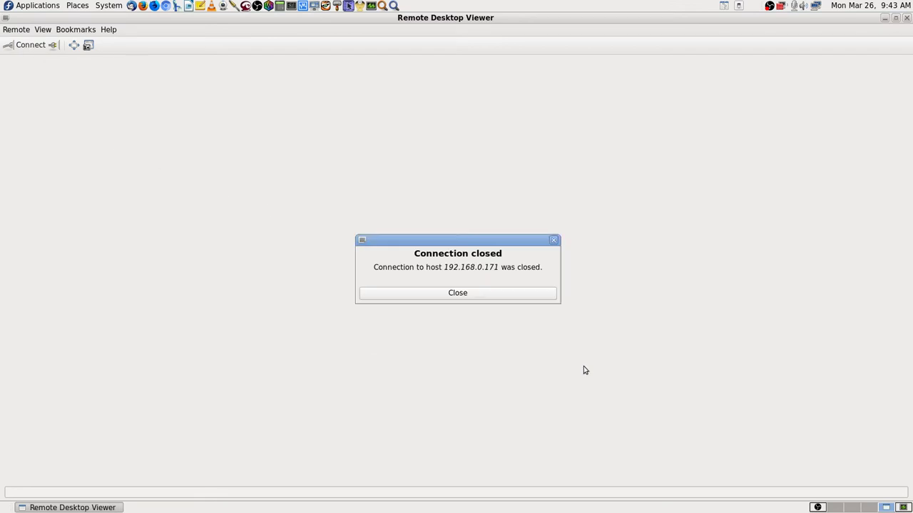
{"action": "left_click", "coordinate": [503, 294]}
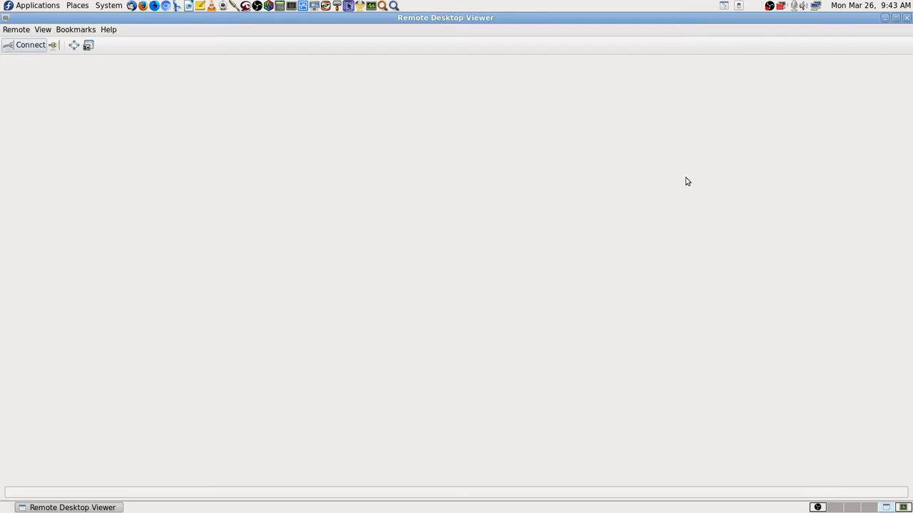
{"action": "left_click", "coordinate": [906, 17]}
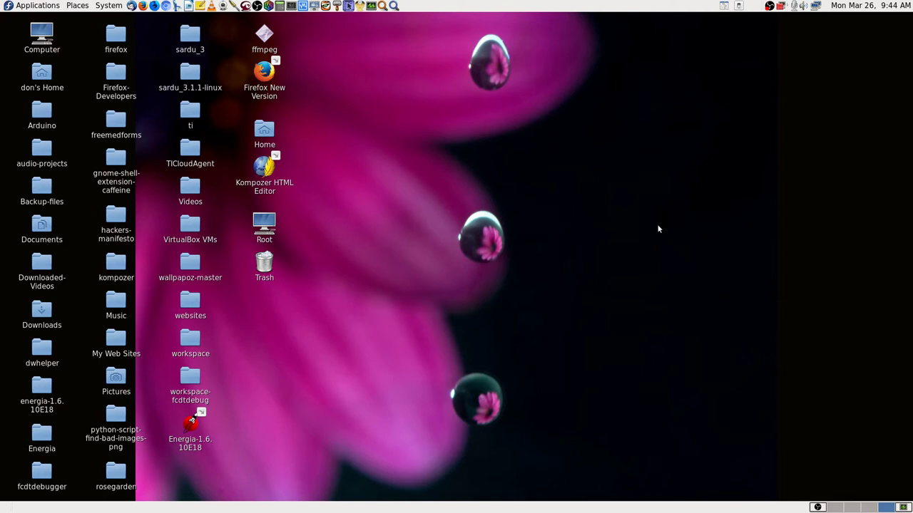
Restore OBS Studio and make Cams Both 1 & 2 the live scene.
{"action": "left_click", "coordinate": [817, 507]}
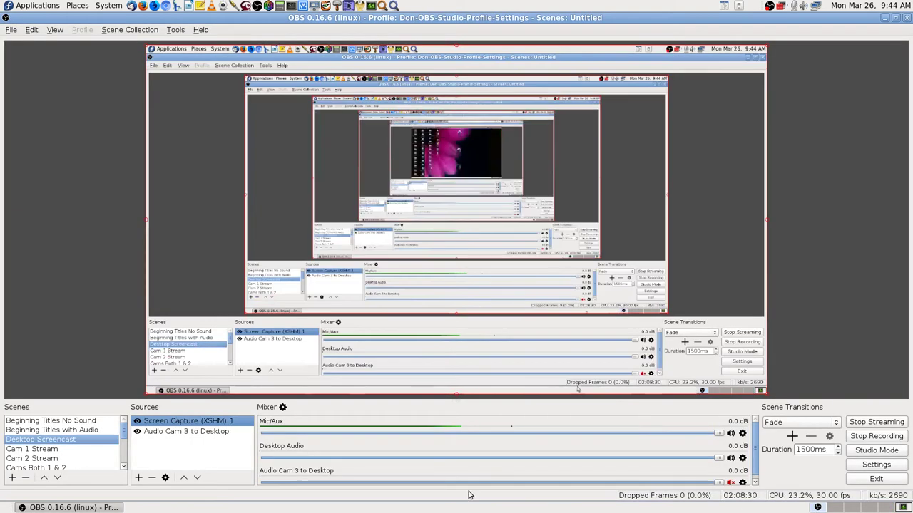
{"action": "left_click", "coordinate": [58, 467]}
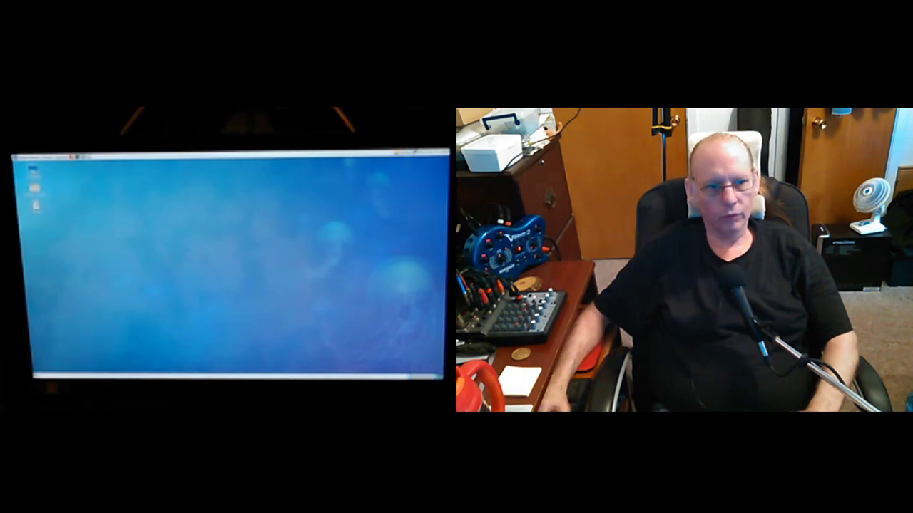
Launch the package manager from Applications > System Tools and authenticate with the root password.
{"action": "left_click", "coordinate": [68, 156]}
{"action": "mouse_move", "coordinate": [78, 170]}
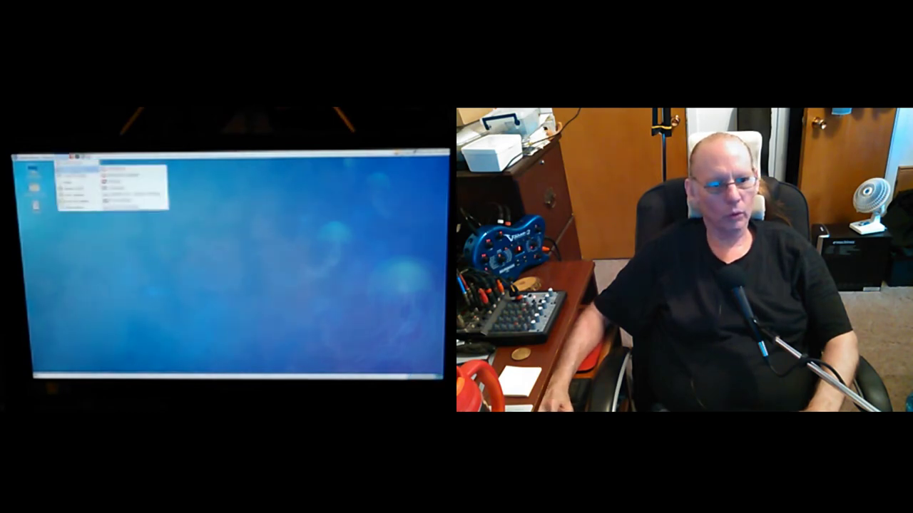
{"action": "left_click", "coordinate": [120, 182]}
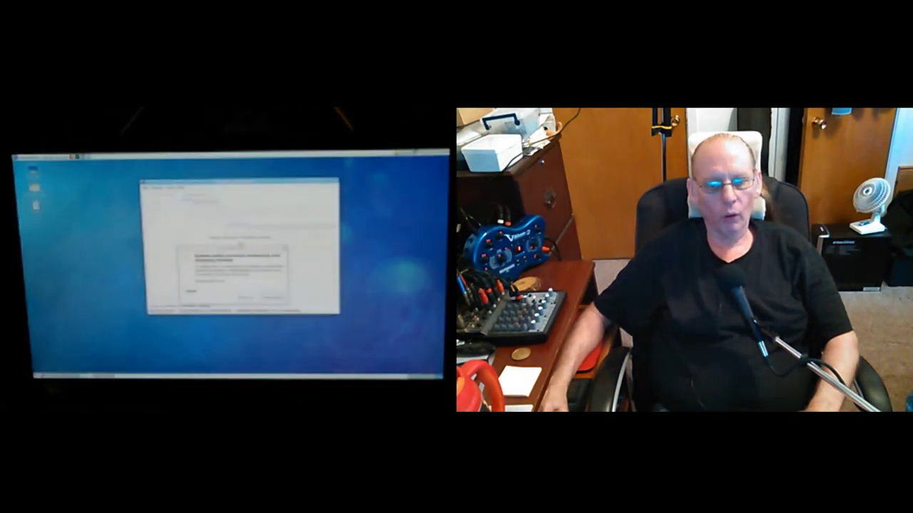
{"action": "type", "text": "********"}
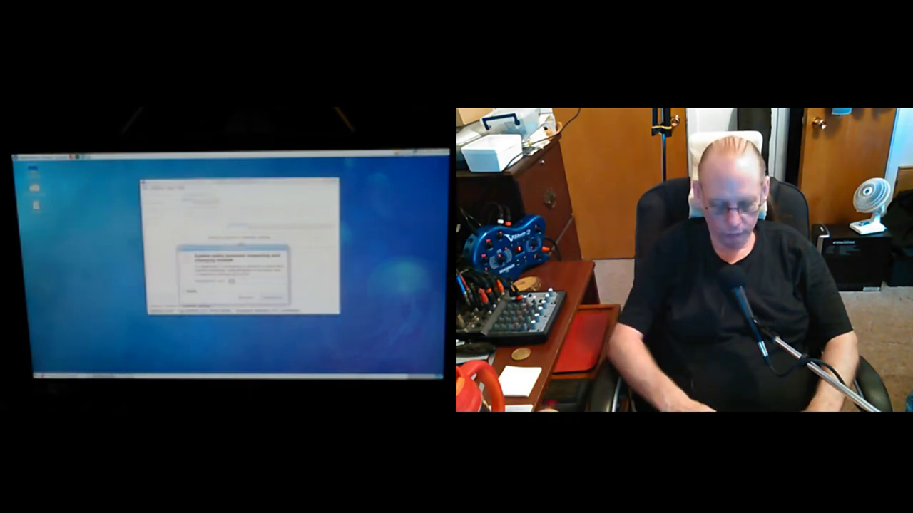
{"action": "type", "text": "********"}
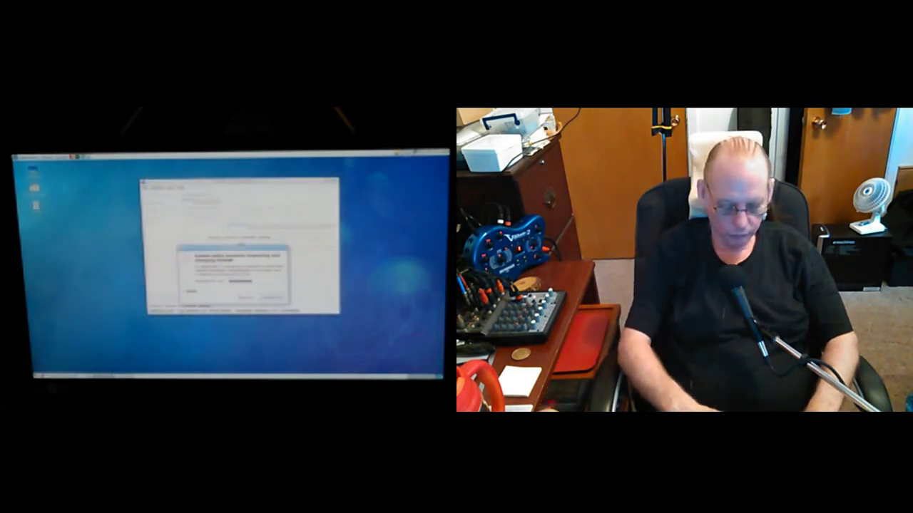
{"action": "key", "text": "Return"}
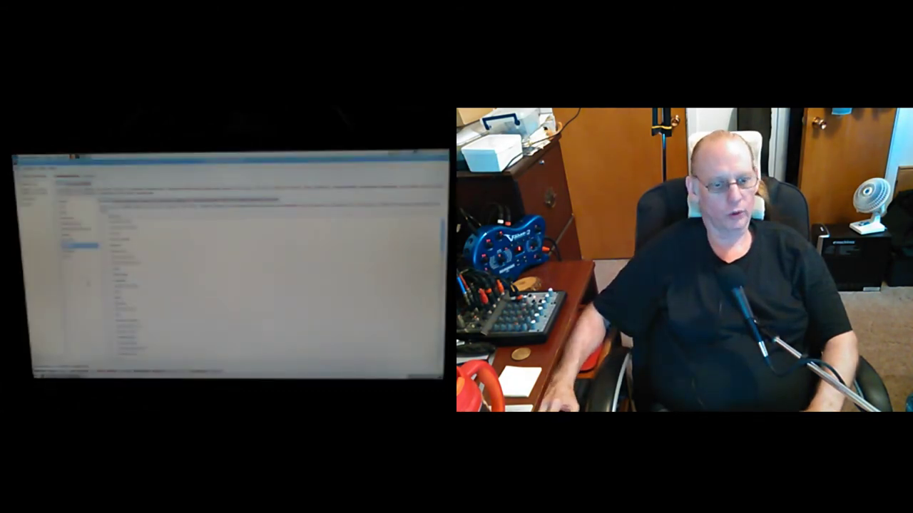
{"action": "left_click", "coordinate": [128, 304]}
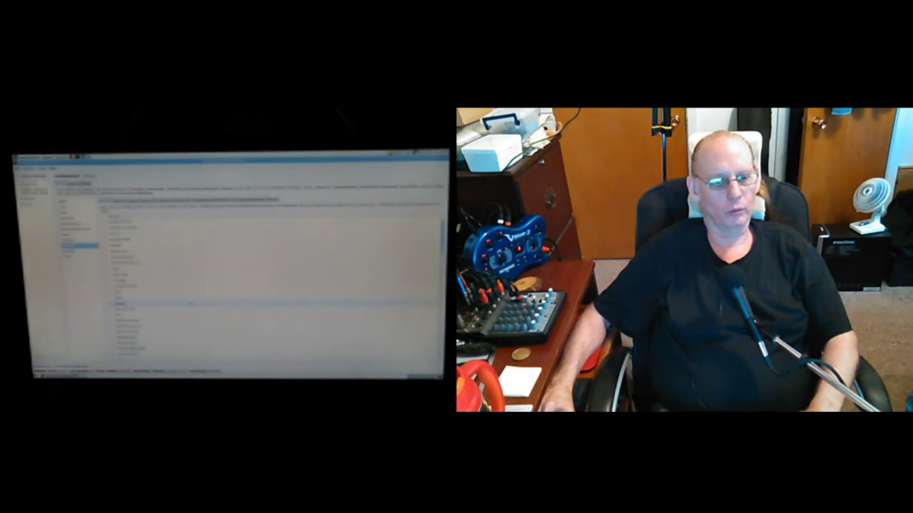
{"action": "left_click", "coordinate": [122, 239]}
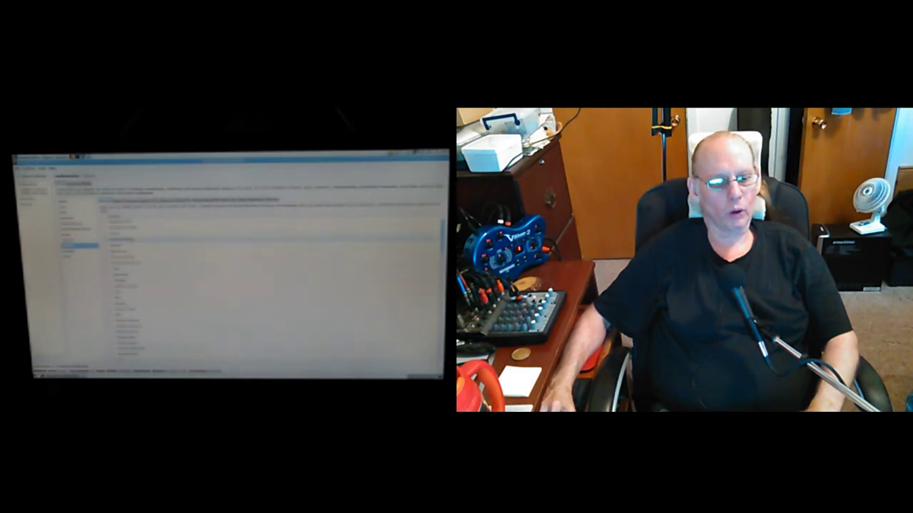
{"action": "left_click", "coordinate": [122, 281]}
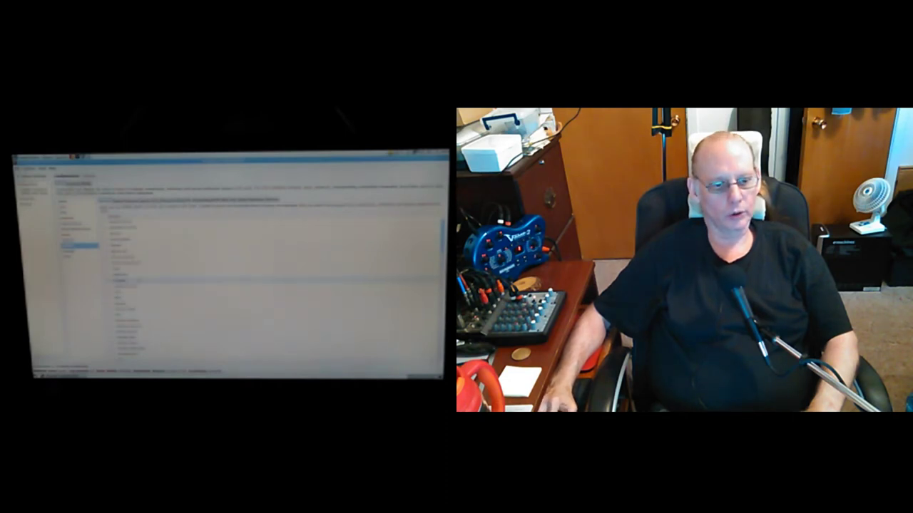
{"action": "left_click", "coordinate": [124, 279]}
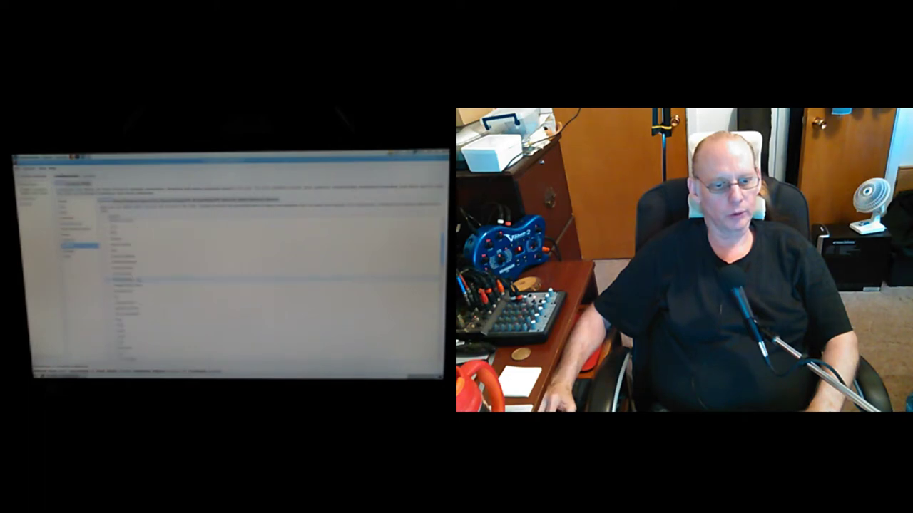
{"action": "left_click", "coordinate": [123, 275]}
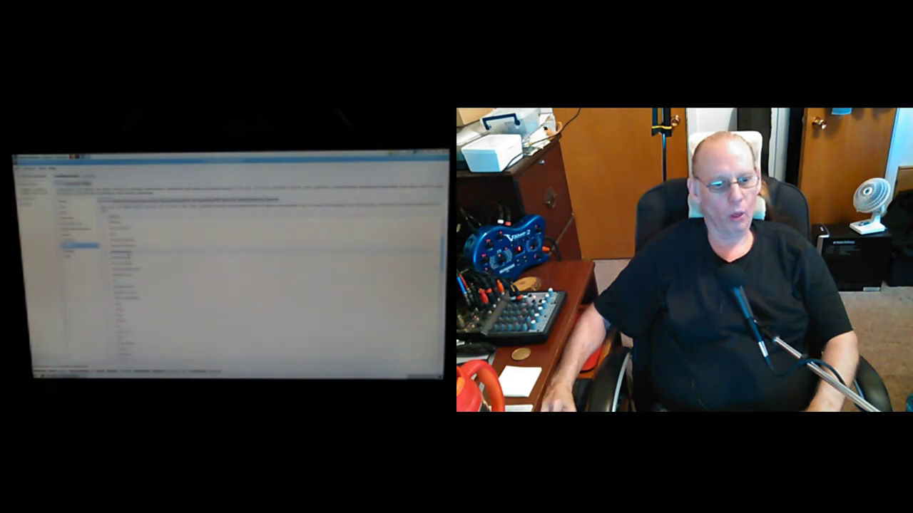
{"action": "left_click", "coordinate": [125, 293]}
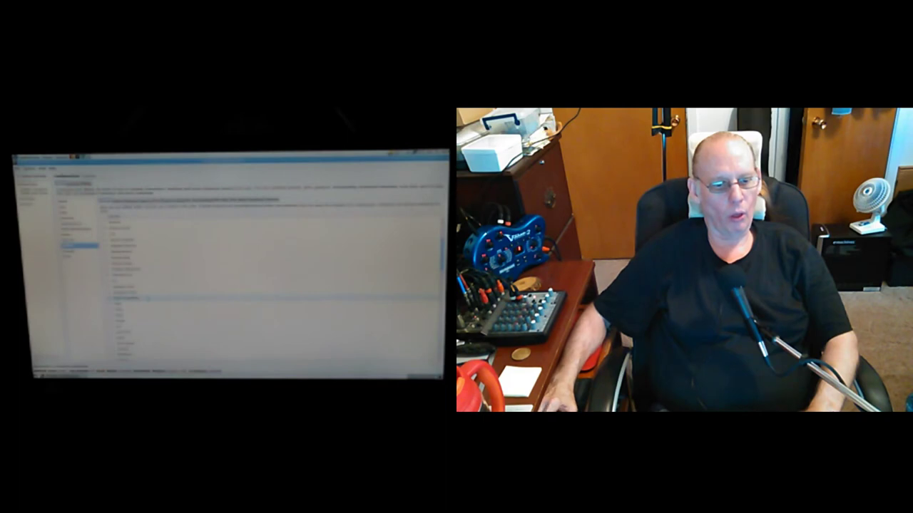
{"action": "left_click", "coordinate": [127, 285]}
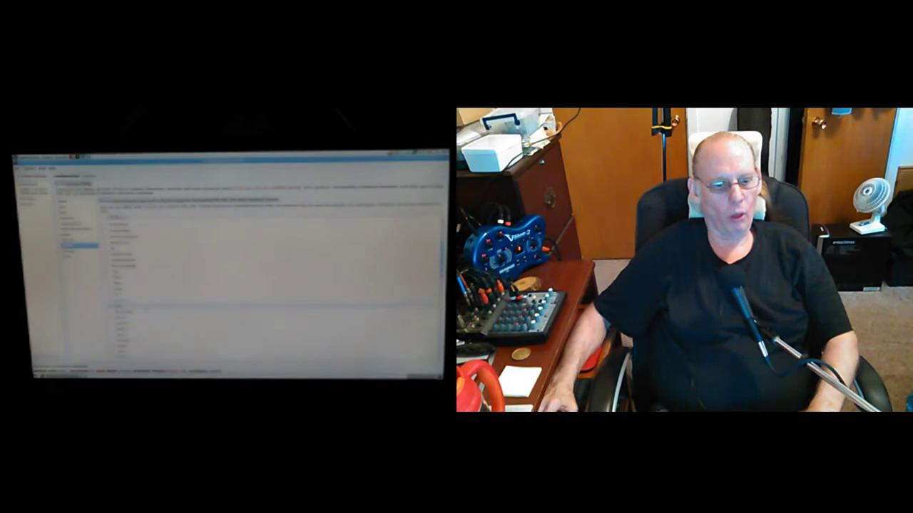
{"action": "left_click", "coordinate": [121, 221]}
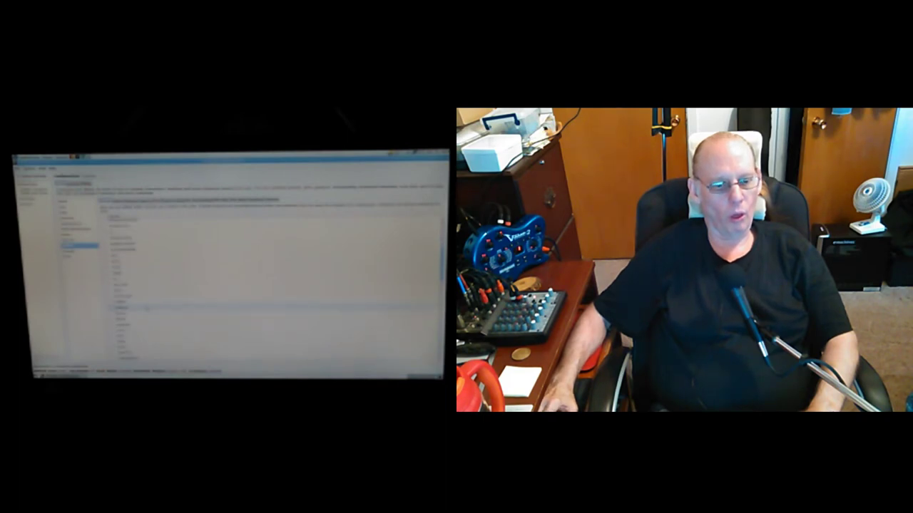
{"action": "left_click", "coordinate": [115, 236]}
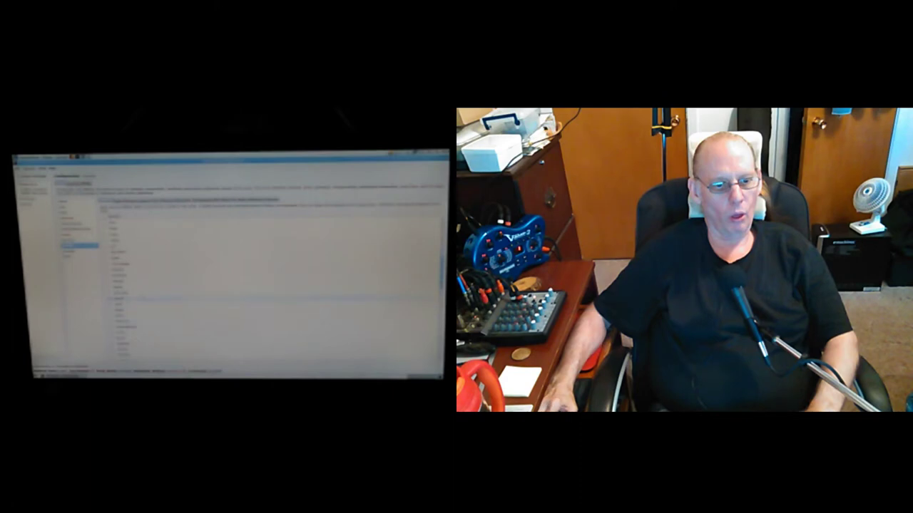
{"action": "left_click", "coordinate": [113, 235]}
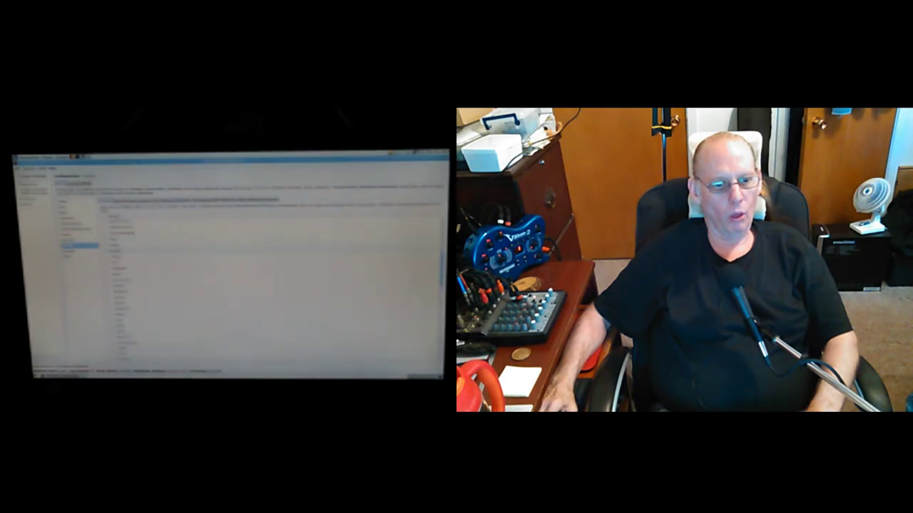
{"action": "left_click", "coordinate": [114, 248]}
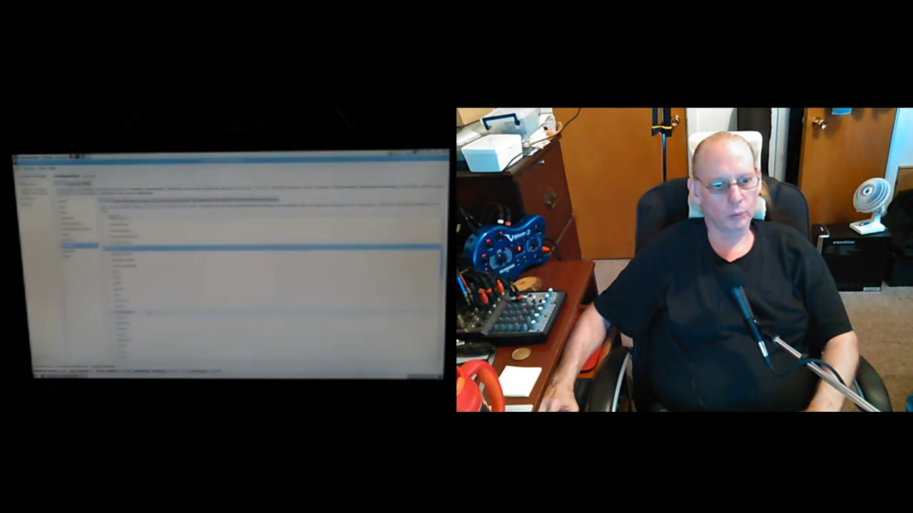
{"action": "left_click", "coordinate": [114, 231]}
{"action": "left_click", "coordinate": [121, 312]}
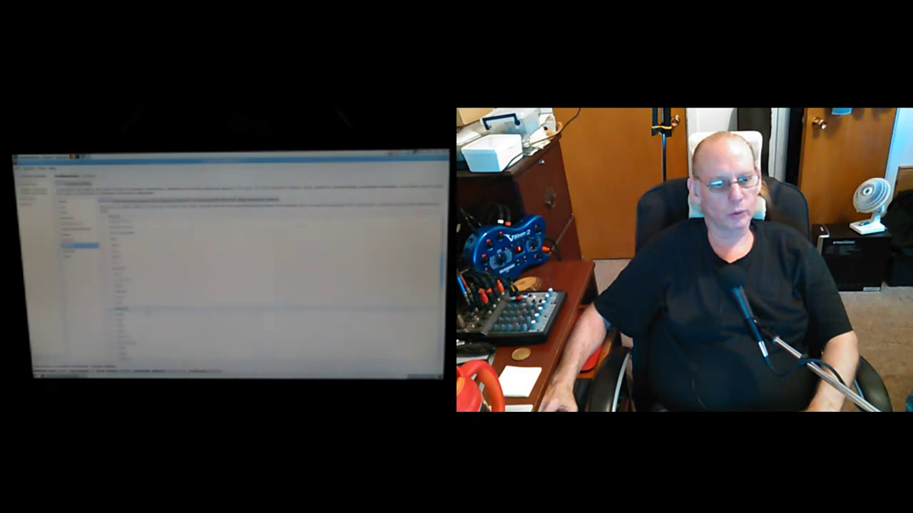
{"action": "left_click", "coordinate": [114, 231]}
{"action": "left_click", "coordinate": [114, 282]}
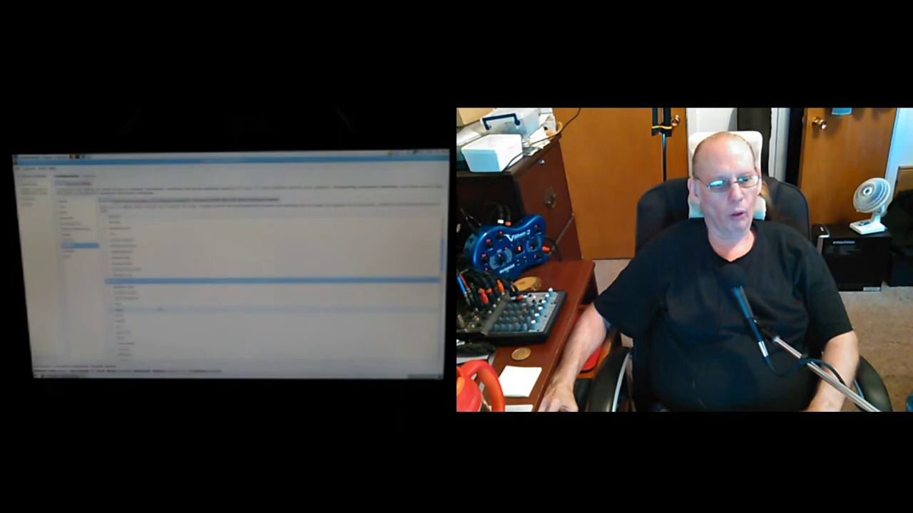
{"action": "left_click", "coordinate": [114, 231]}
{"action": "left_click", "coordinate": [114, 231]}
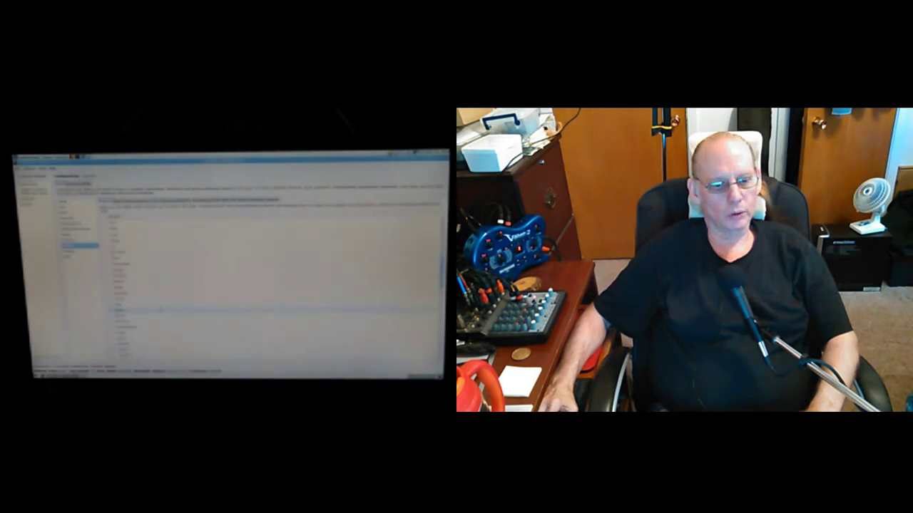
{"action": "left_click", "coordinate": [121, 311]}
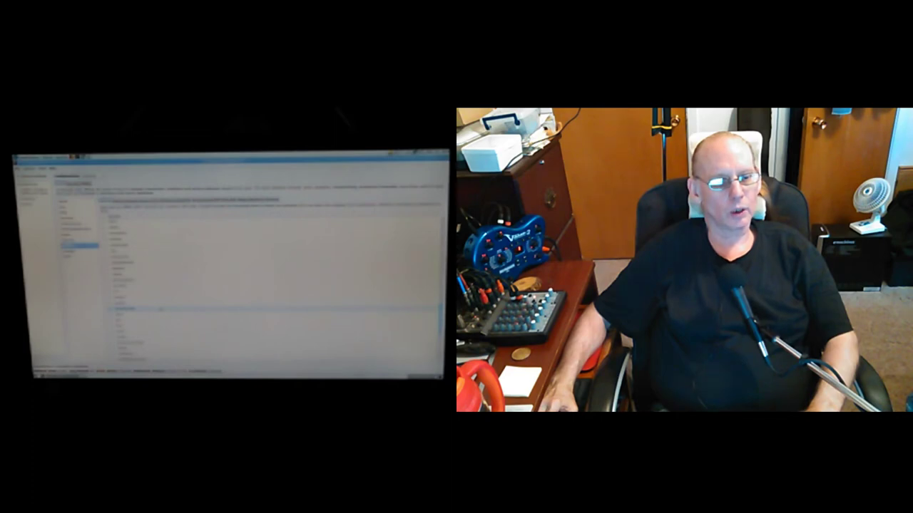
{"action": "left_click", "coordinate": [121, 281]}
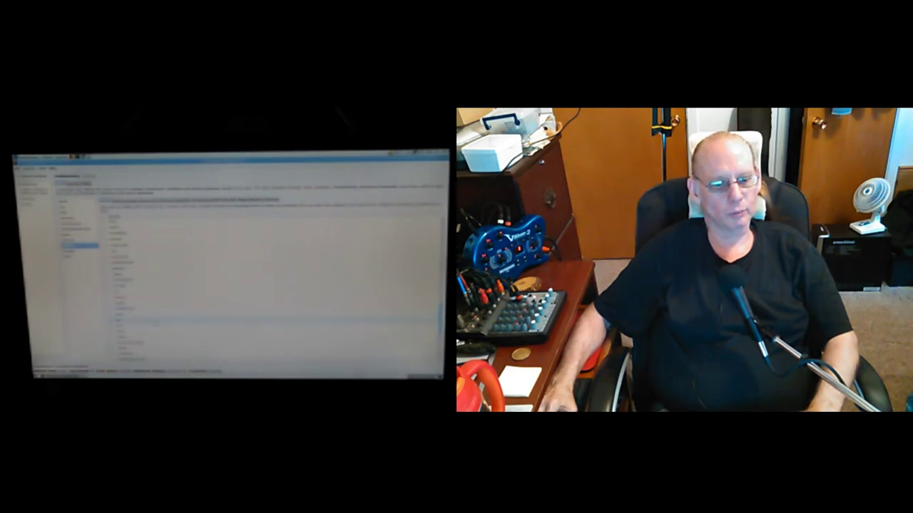
{"action": "scroll", "coordinate": [271, 285], "scroll_direction": "down", "scroll_amount": 1}
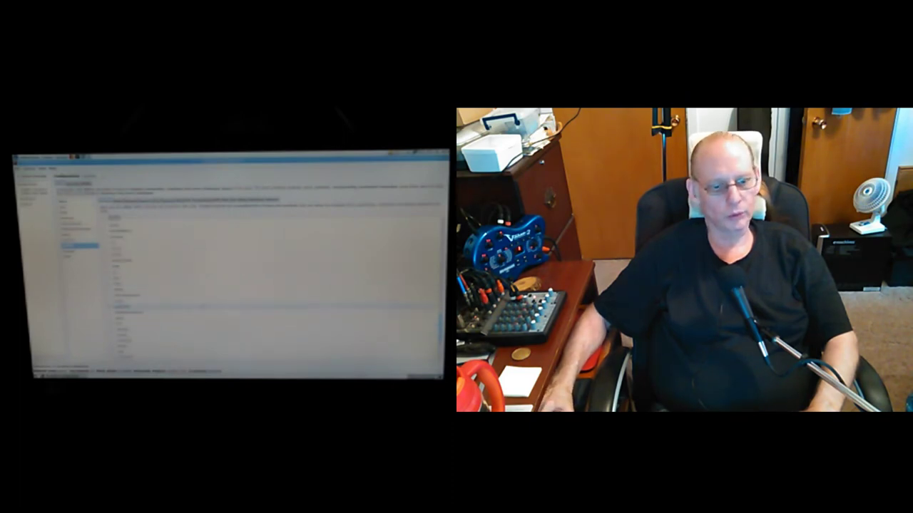
{"action": "scroll", "coordinate": [271, 285], "scroll_direction": "down", "scroll_amount": 1}
{"action": "scroll", "coordinate": [271, 286], "scroll_direction": "down", "scroll_amount": 1}
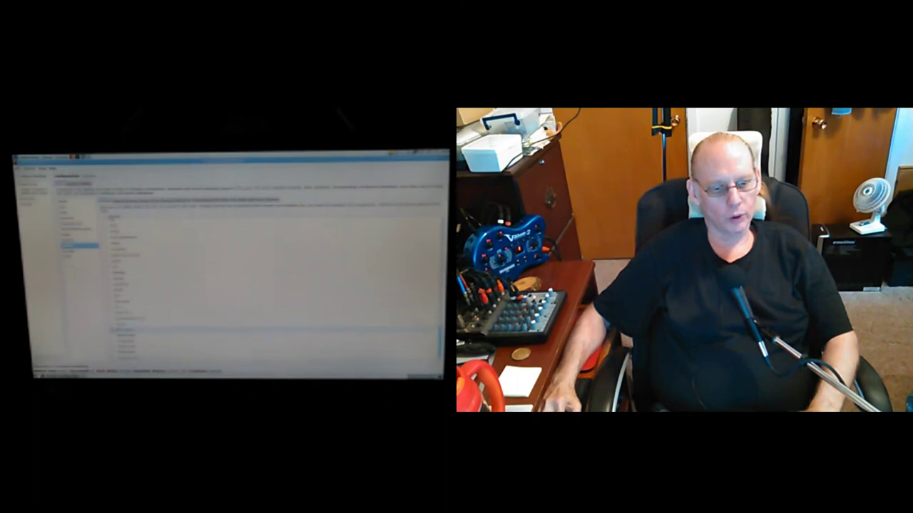
{"action": "left_click", "coordinate": [125, 331]}
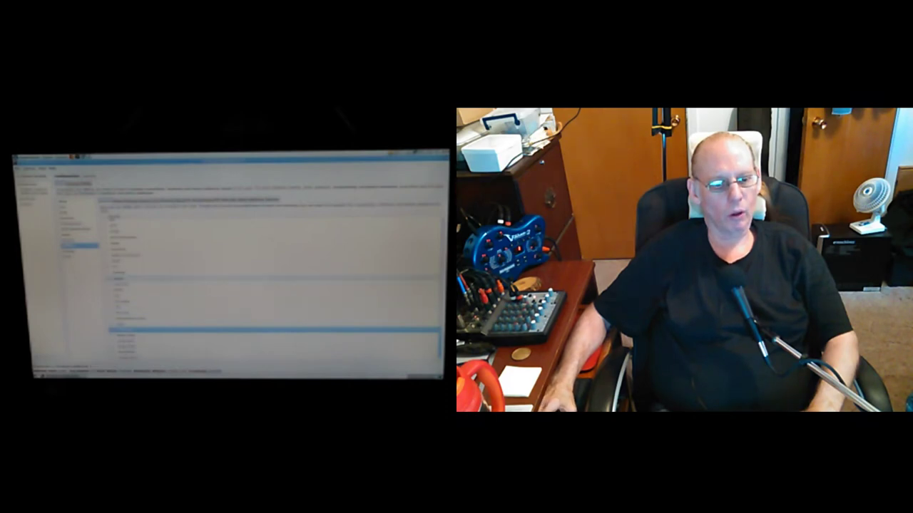
{"action": "left_click", "coordinate": [125, 265]}
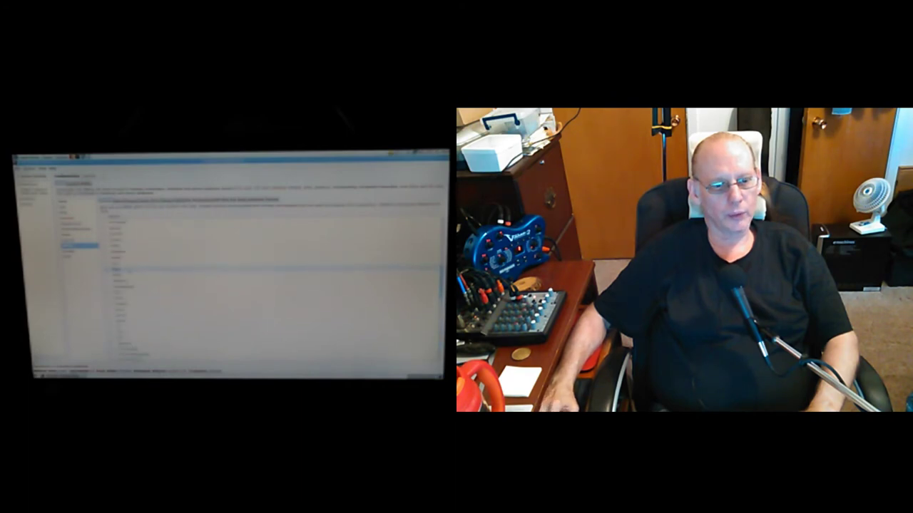
{"action": "left_click", "coordinate": [122, 222]}
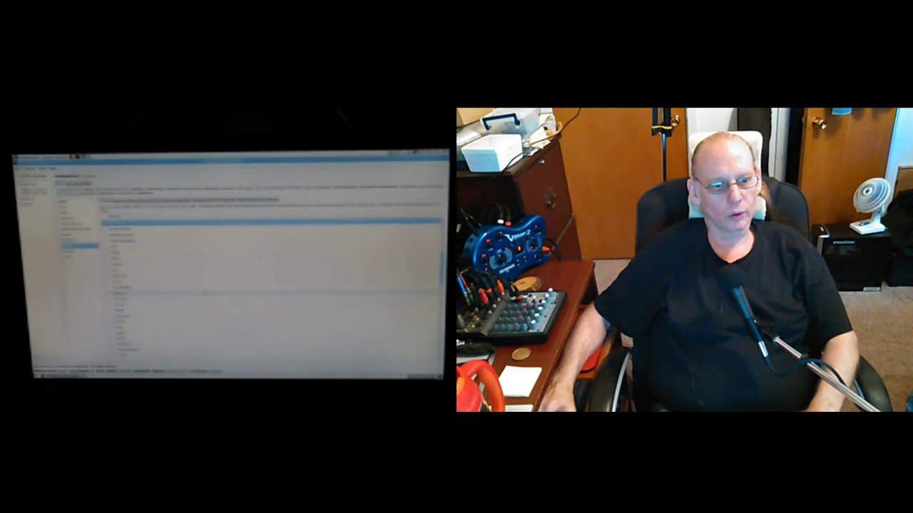
{"action": "left_click", "coordinate": [122, 305]}
{"action": "left_click", "coordinate": [121, 354]}
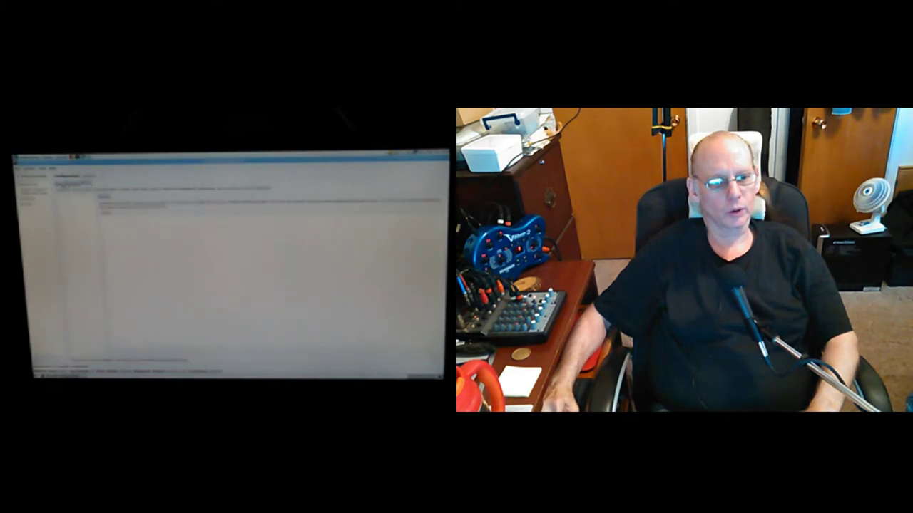
{"action": "left_click", "coordinate": [78, 246]}
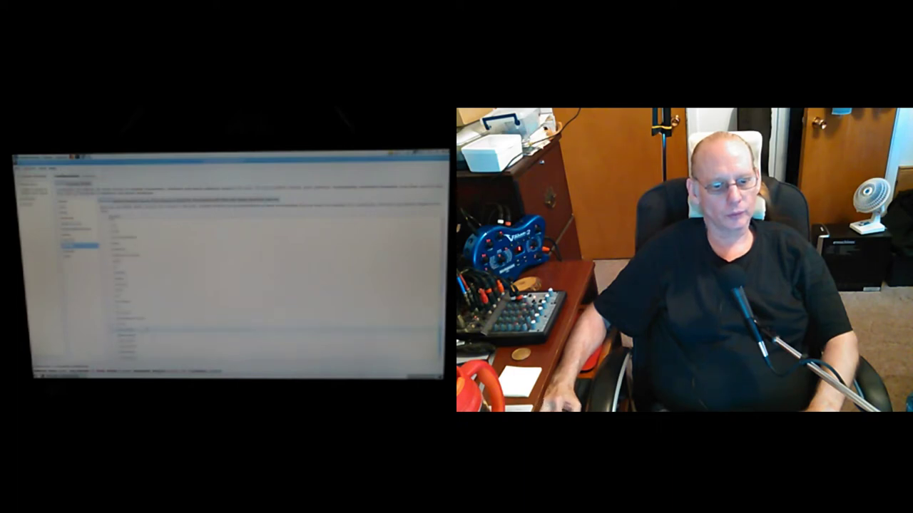
{"action": "left_click", "coordinate": [126, 330]}
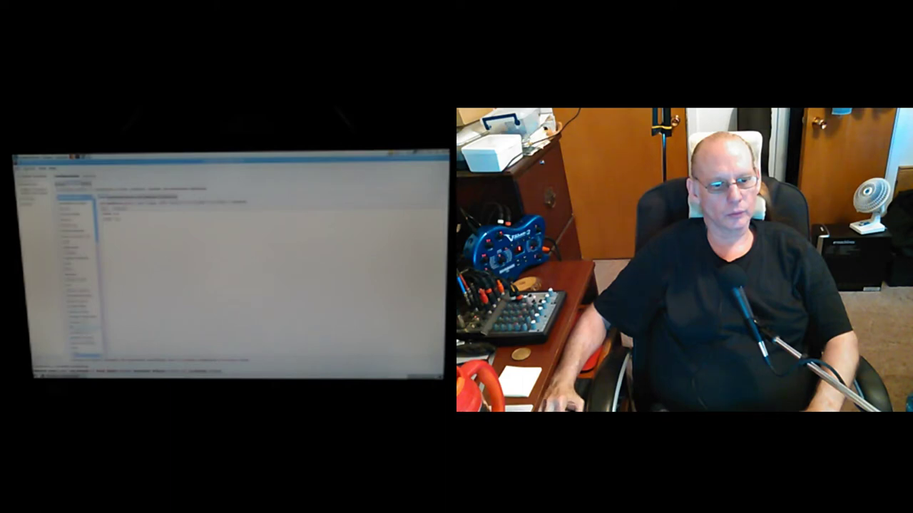
{"action": "left_click", "coordinate": [77, 223]}
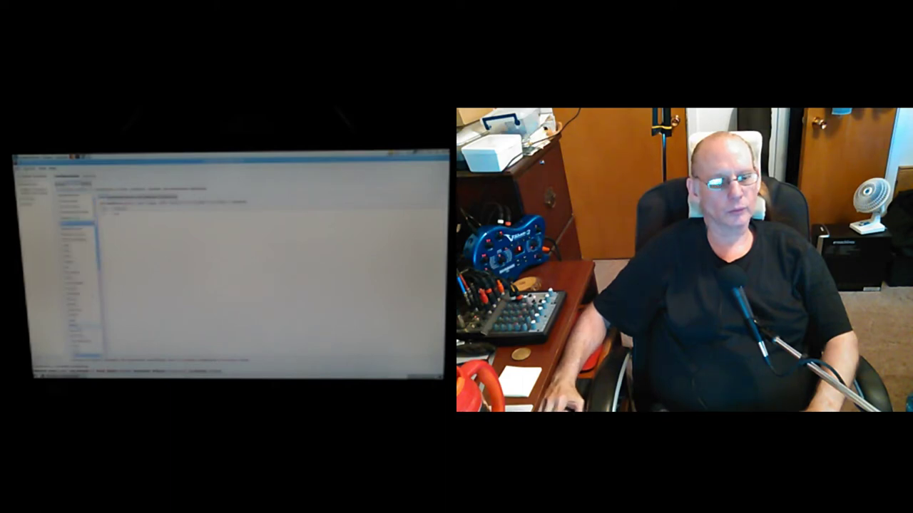
{"action": "left_click", "coordinate": [75, 205]}
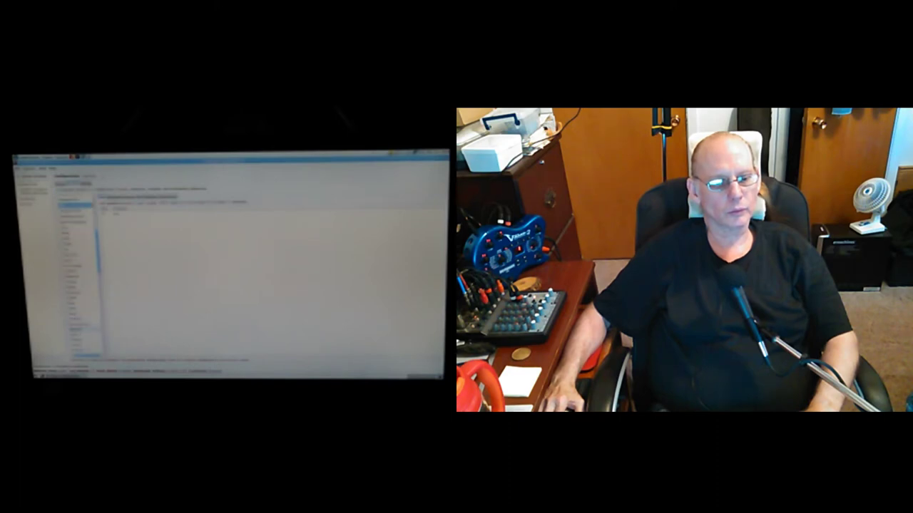
{"action": "left_click", "coordinate": [75, 272]}
{"action": "scroll", "coordinate": [79, 271], "scroll_direction": "down", "scroll_amount": 3}
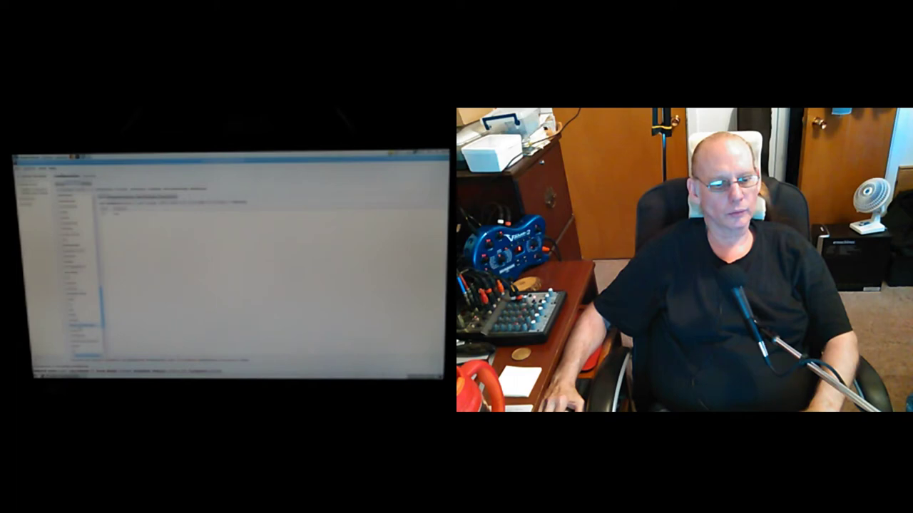
{"action": "scroll", "coordinate": [78, 286], "scroll_direction": "down", "scroll_amount": 3}
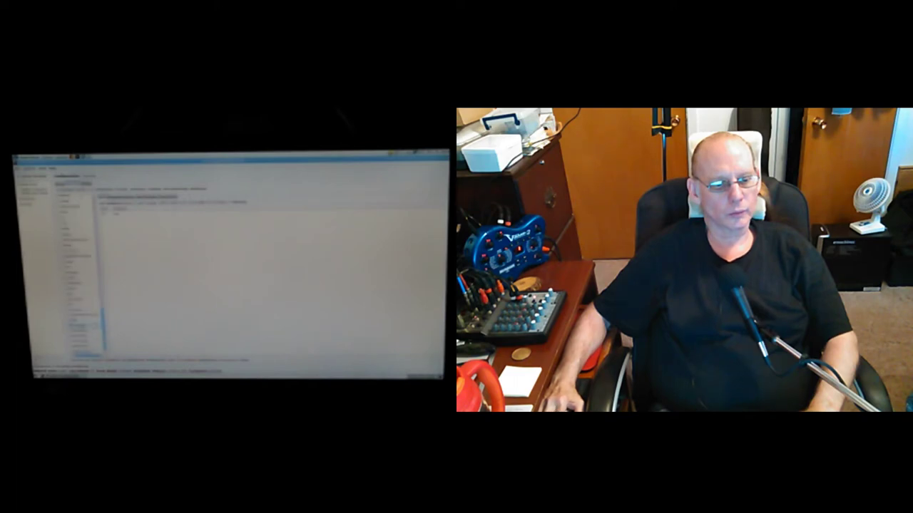
{"action": "left_click", "coordinate": [86, 325]}
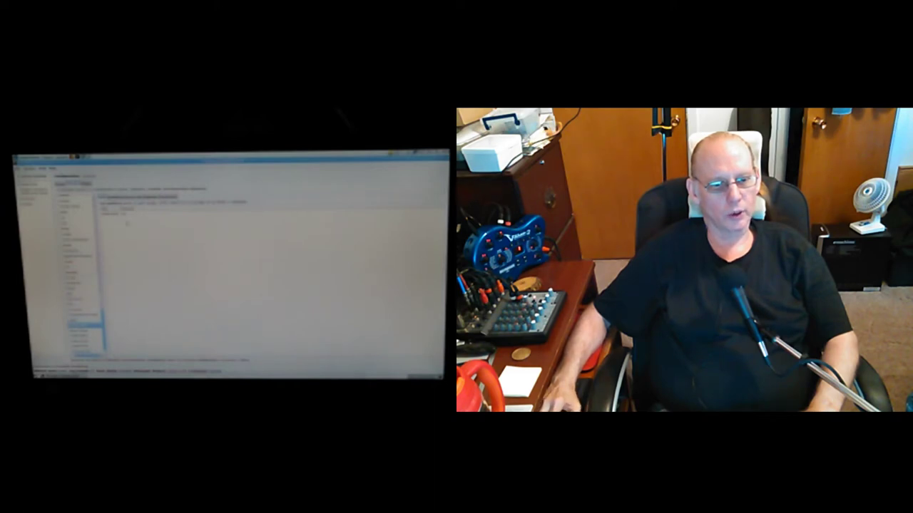
{"action": "scroll", "coordinate": [78, 285], "scroll_direction": "up", "scroll_amount": 3}
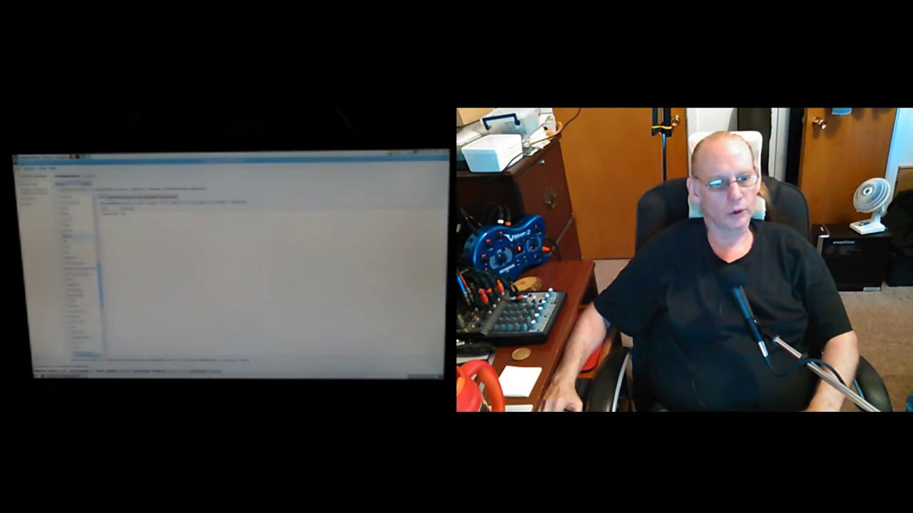
{"action": "scroll", "coordinate": [78, 285], "scroll_direction": "up", "scroll_amount": 5}
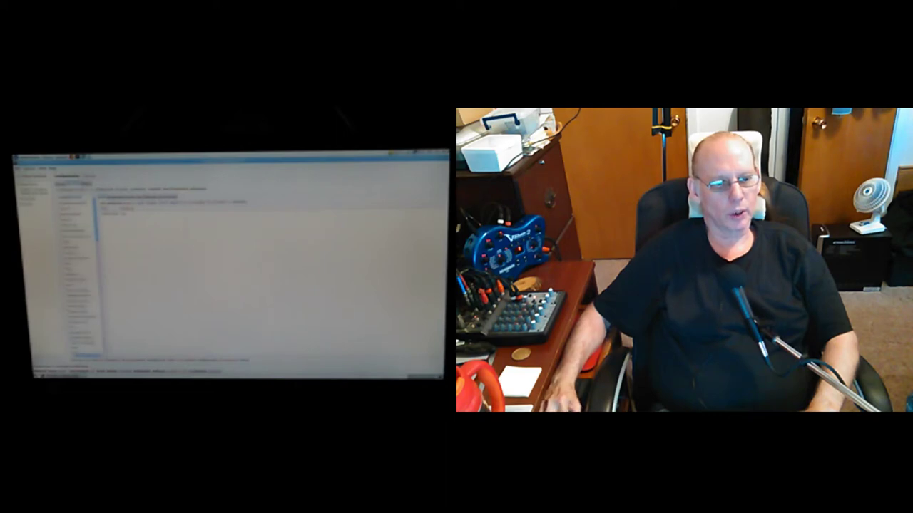
{"action": "left_click", "coordinate": [80, 246]}
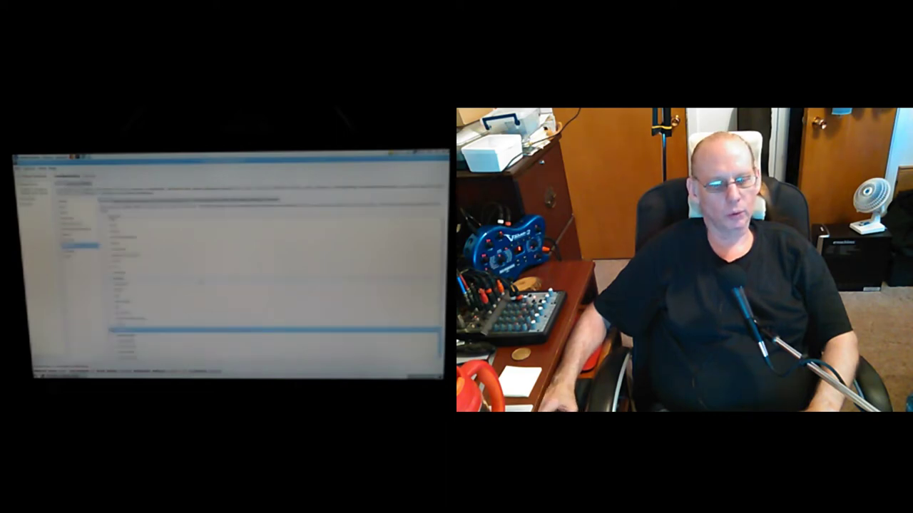
{"action": "scroll", "coordinate": [271, 285], "scroll_direction": "down", "scroll_amount": 2}
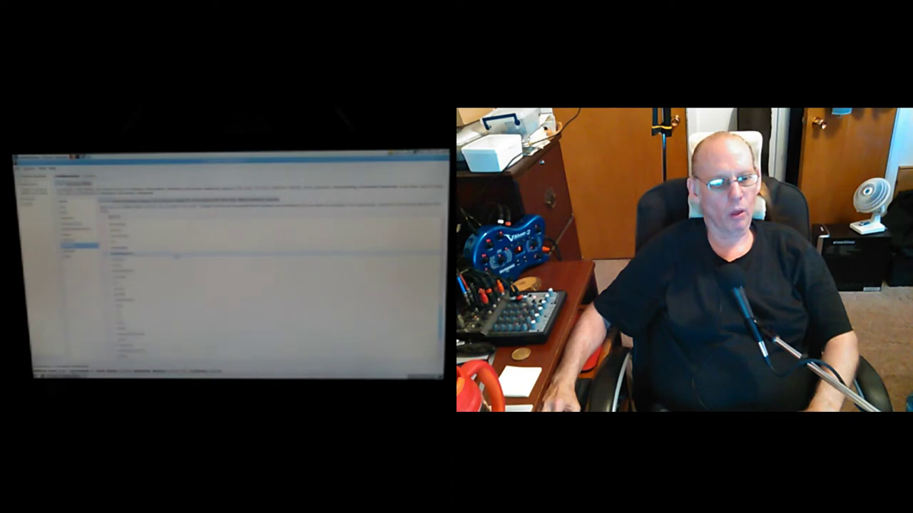
{"action": "scroll", "coordinate": [271, 285], "scroll_direction": "up", "scroll_amount": 3}
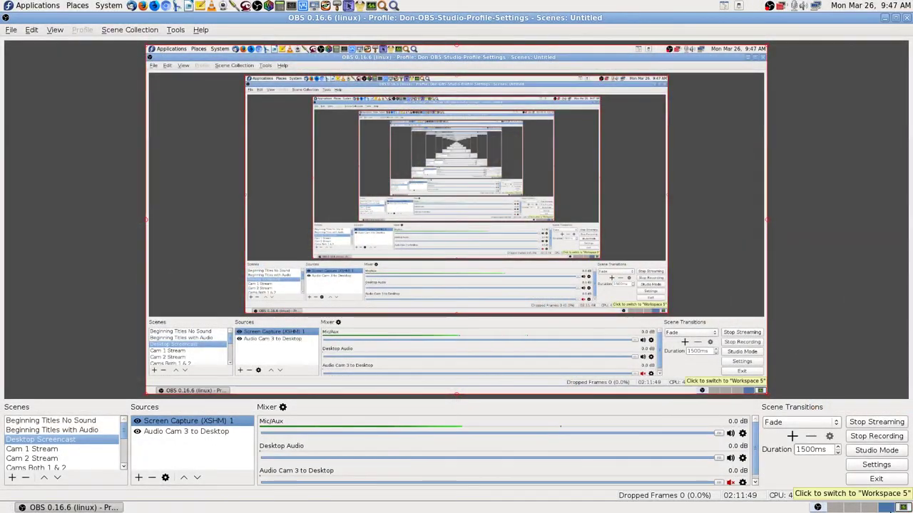
From workspace 5, connect Remote Desktop Viewer to 192.168.0.171 and enter the VNC password.
{"action": "left_click", "coordinate": [886, 508]}
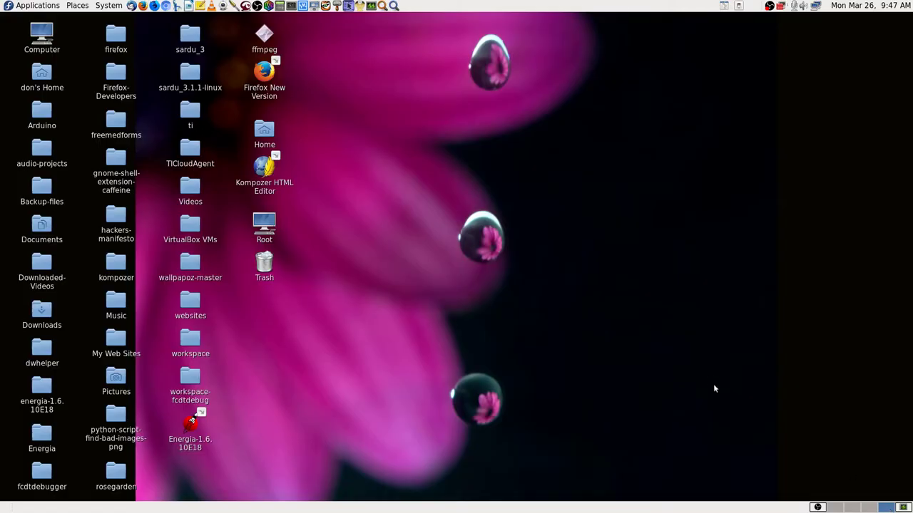
{"action": "left_click", "coordinate": [313, 7]}
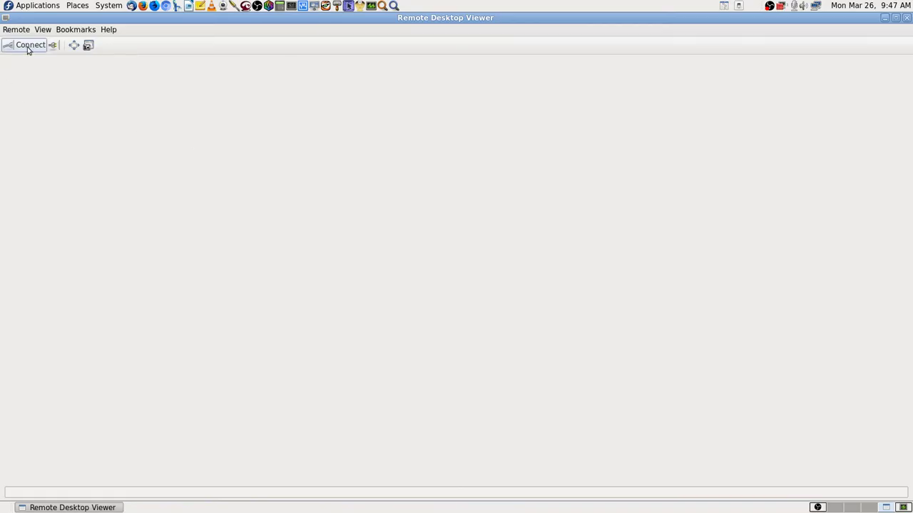
{"action": "left_click", "coordinate": [28, 47]}
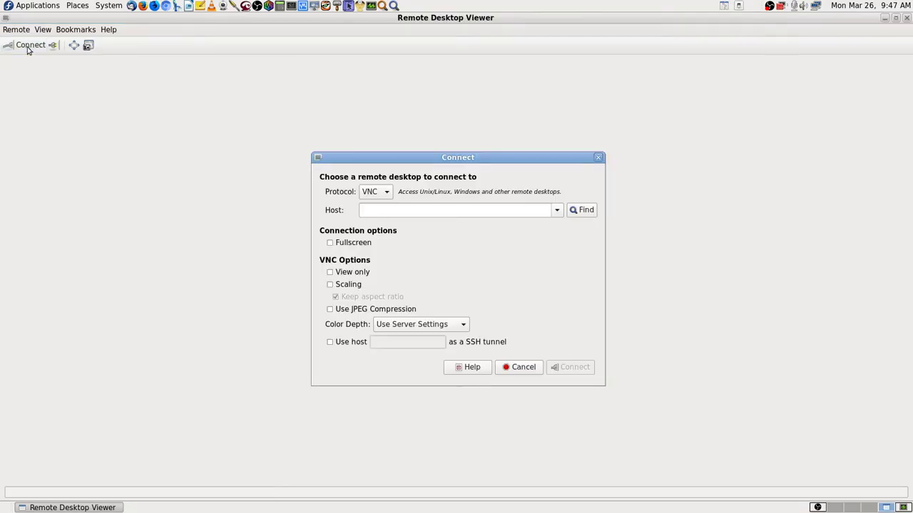
{"action": "left_click", "coordinate": [554, 211]}
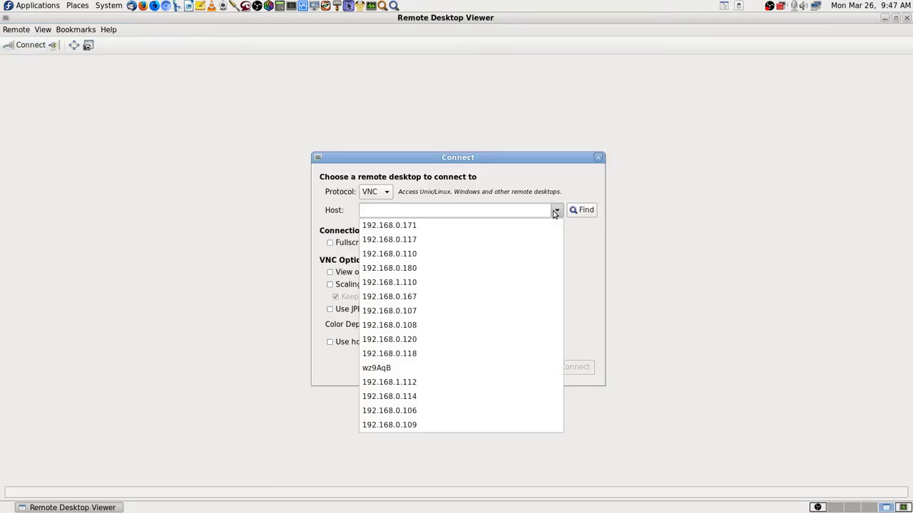
{"action": "left_click", "coordinate": [516, 227]}
{"action": "left_click", "coordinate": [568, 367]}
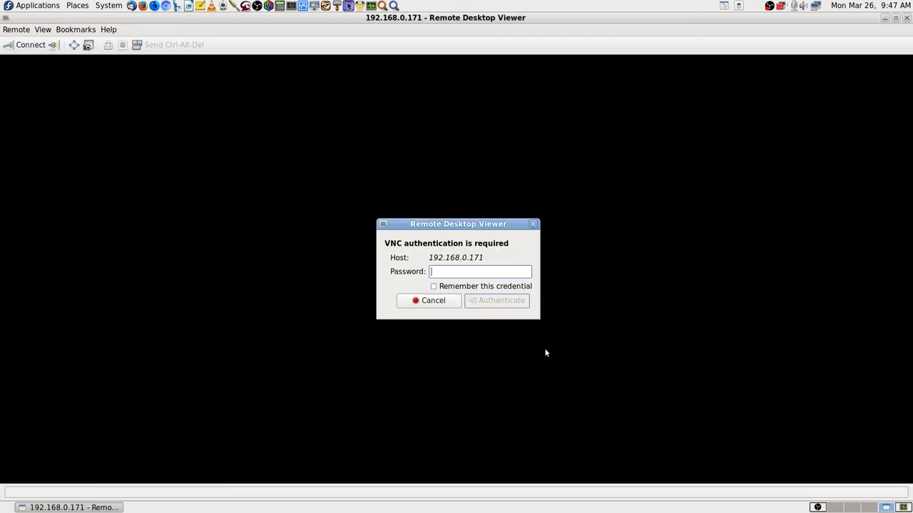
{"action": "type", "text": "●●●●●●"}
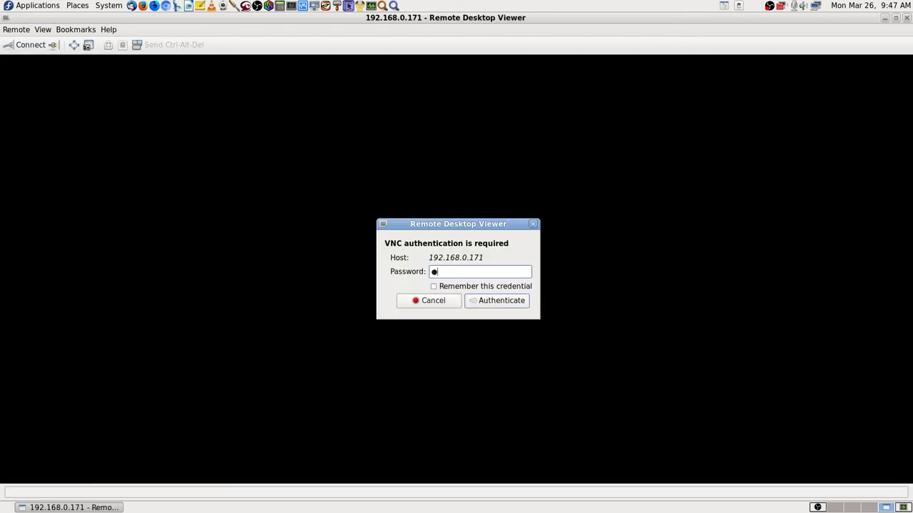
{"action": "type", "text": "●●"}
{"action": "key", "text": "Return"}
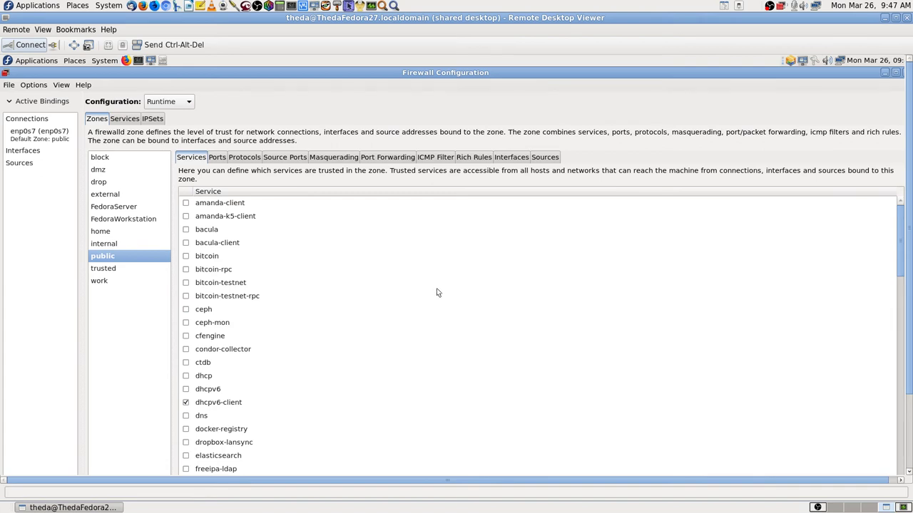
Scale the remote view to fit, switch to full screen, and close Firewall Configuration.
{"action": "left_click", "coordinate": [105, 45]}
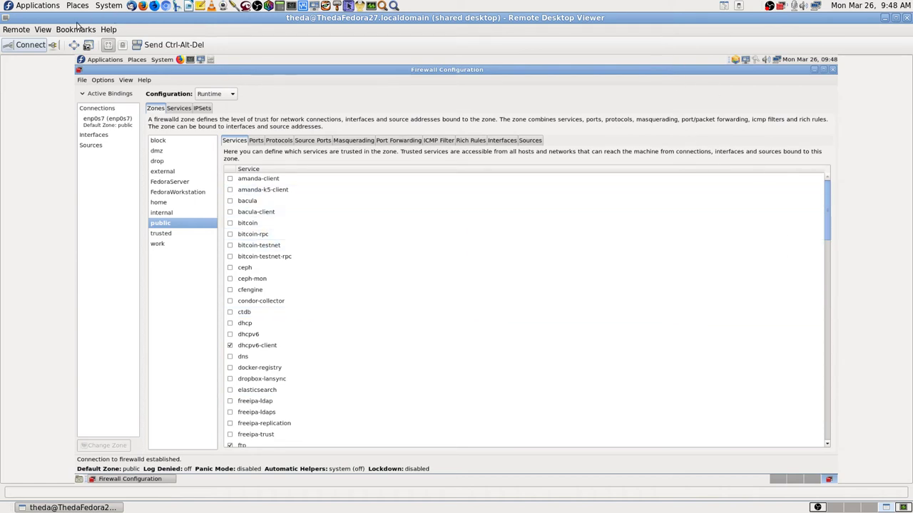
{"action": "left_click", "coordinate": [72, 45]}
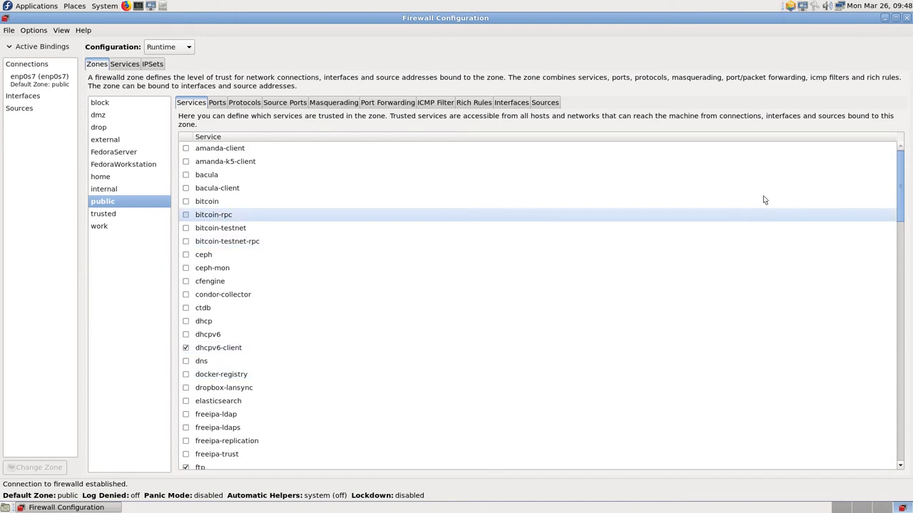
{"action": "left_click", "coordinate": [907, 20]}
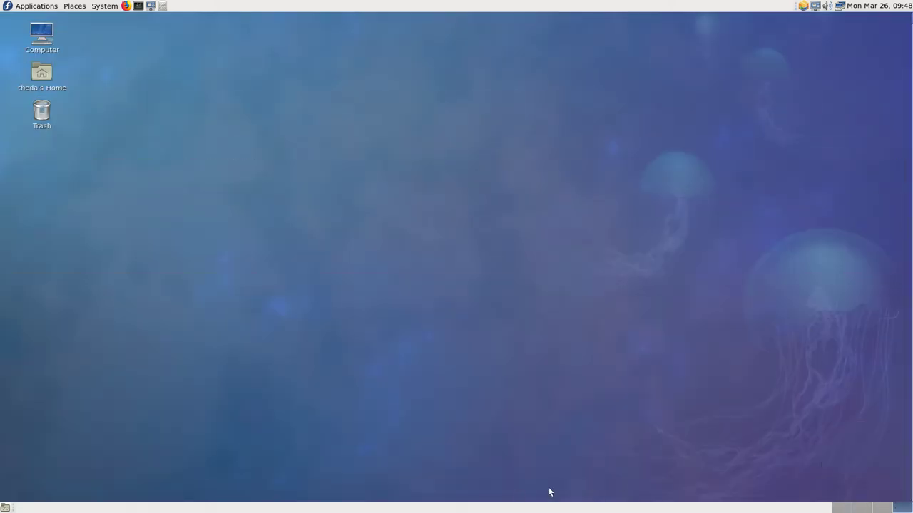
{"action": "left_click", "coordinate": [817, 7]}
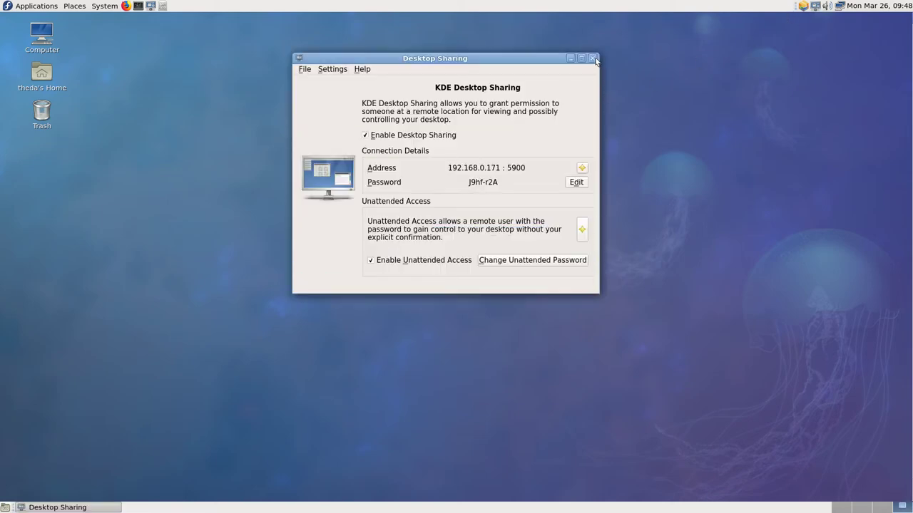
{"action": "left_click", "coordinate": [593, 59]}
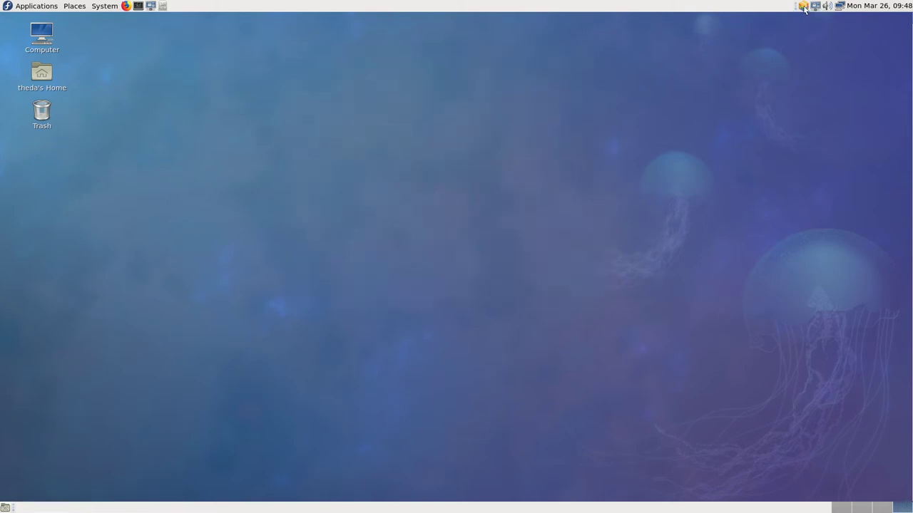
{"action": "left_click", "coordinate": [803, 7]}
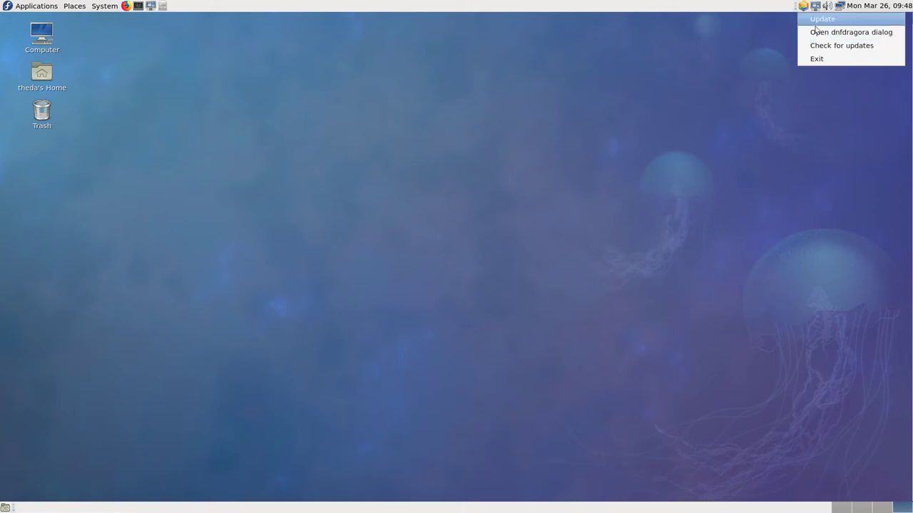
{"action": "left_click", "coordinate": [735, 56]}
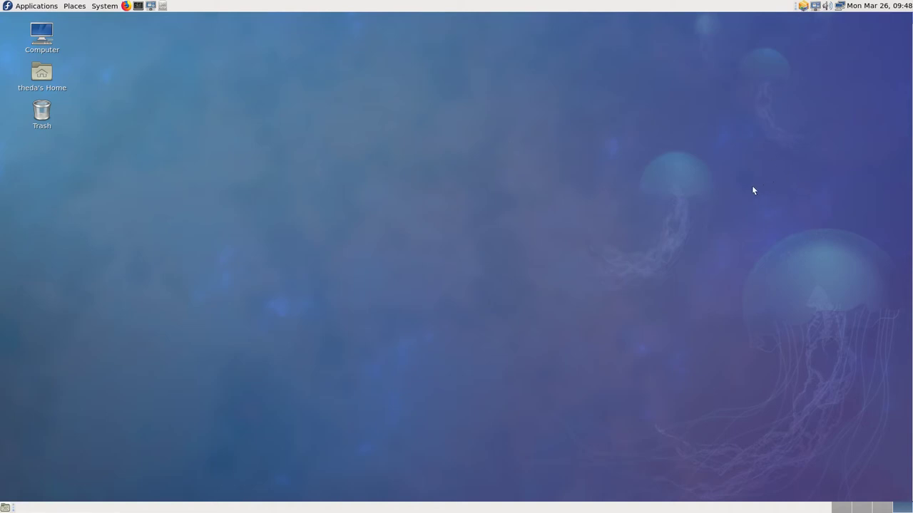
{"action": "right_click", "coordinate": [804, 7]}
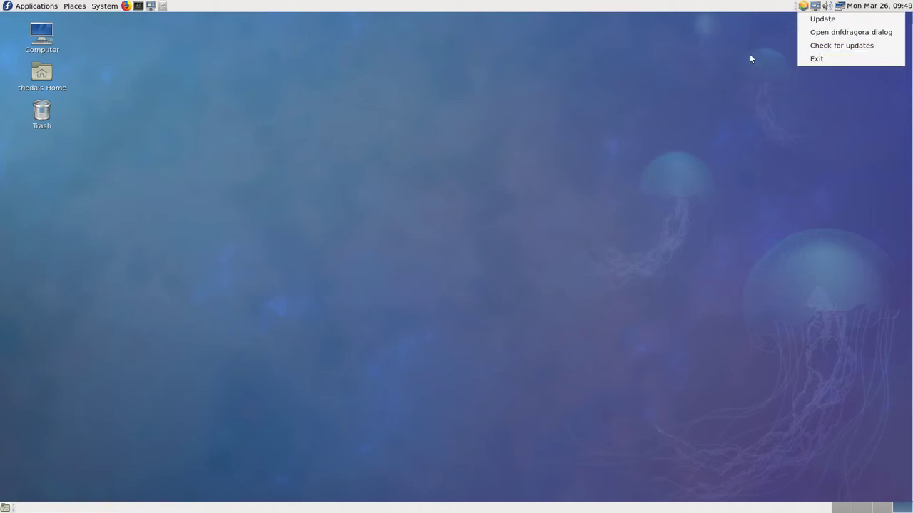
{"action": "left_click", "coordinate": [717, 159]}
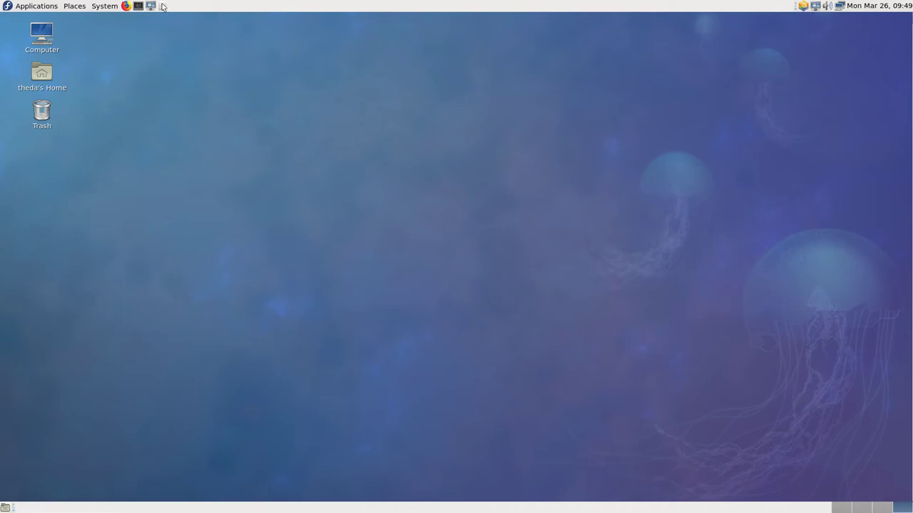
Move to the remote second workspace and browse the Applications submenus and Places menu.
{"action": "left_click", "coordinate": [861, 508]}
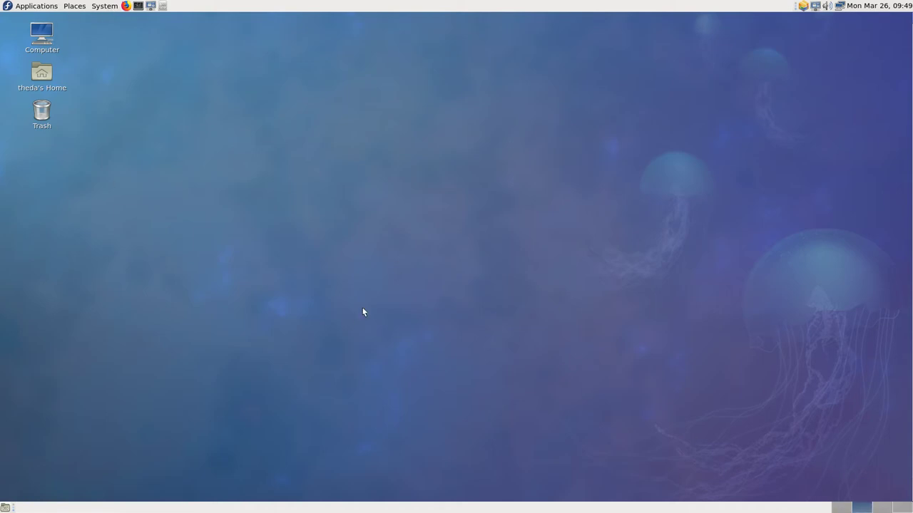
{"action": "left_click", "coordinate": [45, 4]}
{"action": "mouse_move", "coordinate": [40, 20]}
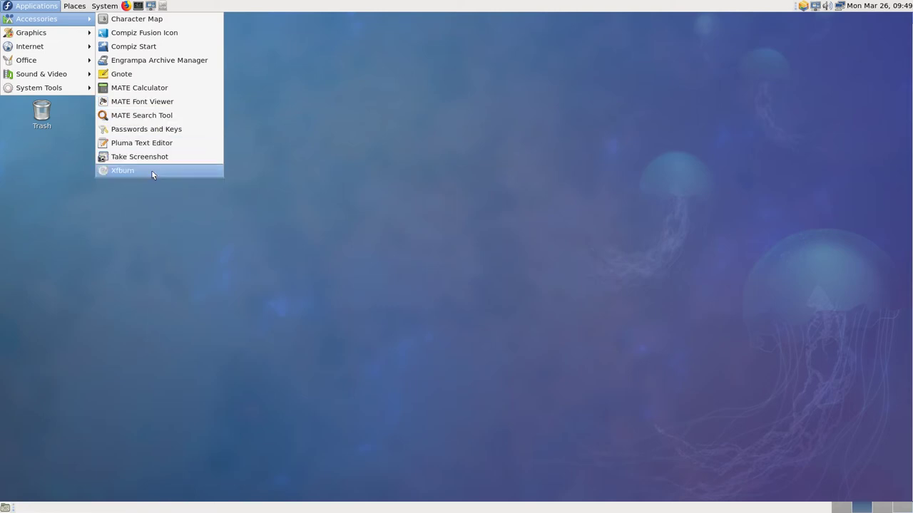
{"action": "mouse_move", "coordinate": [66, 34]}
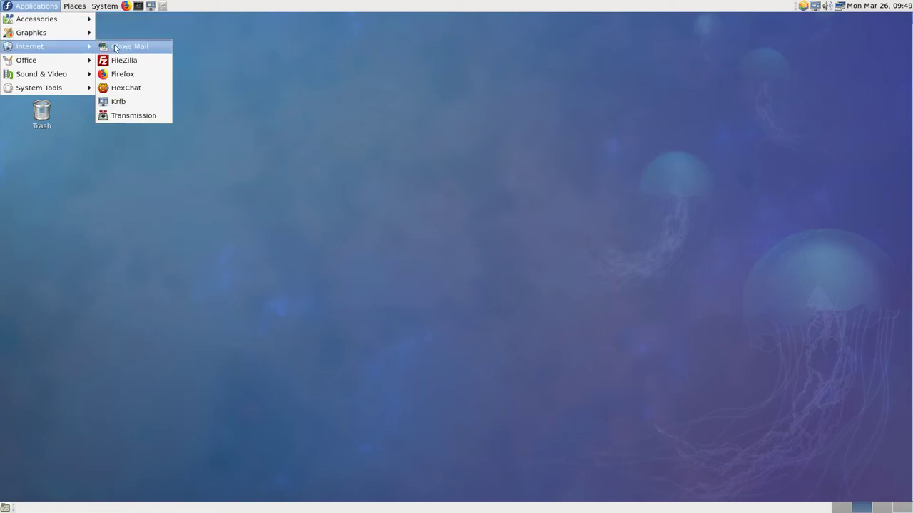
{"action": "mouse_move", "coordinate": [73, 66]}
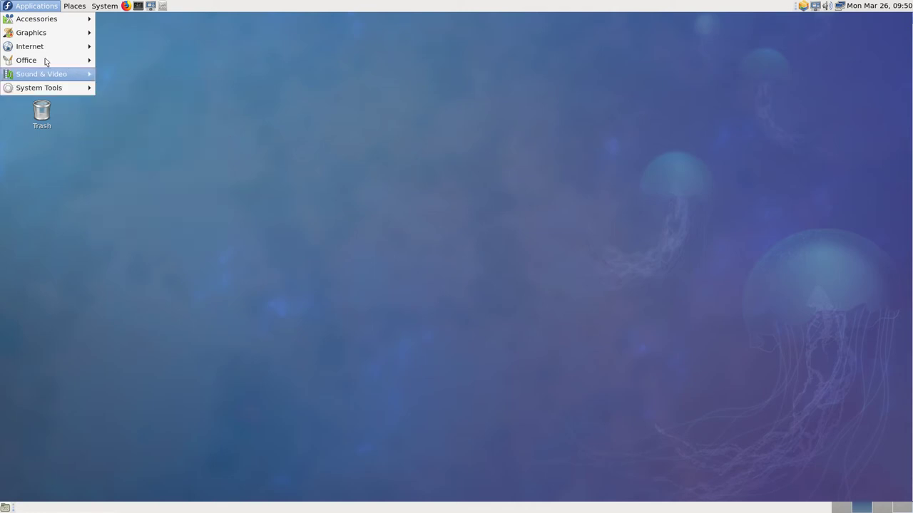
{"action": "mouse_move", "coordinate": [76, 7]}
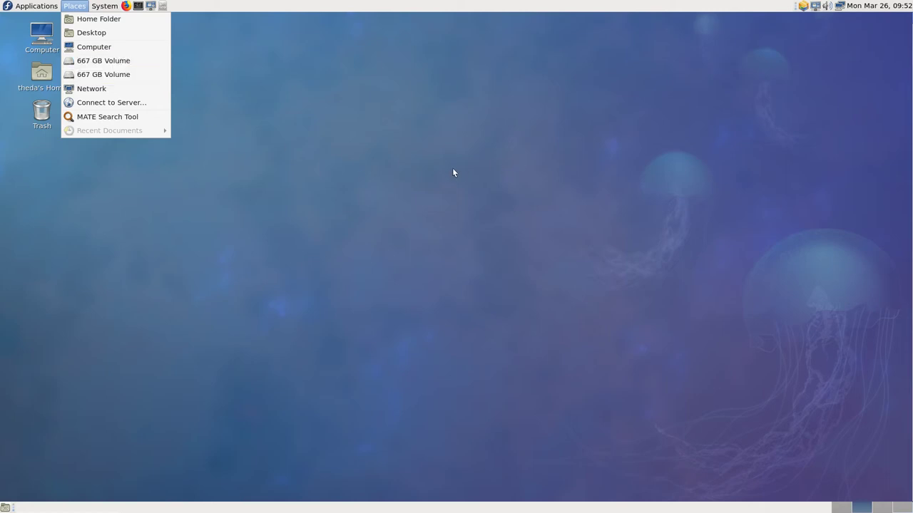
{"action": "left_click", "coordinate": [296, 83]}
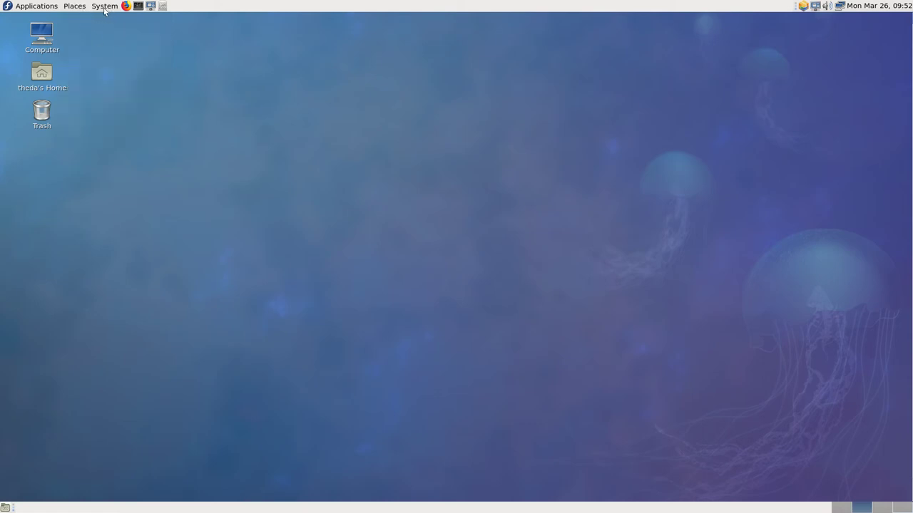
{"action": "left_click", "coordinate": [76, 7]}
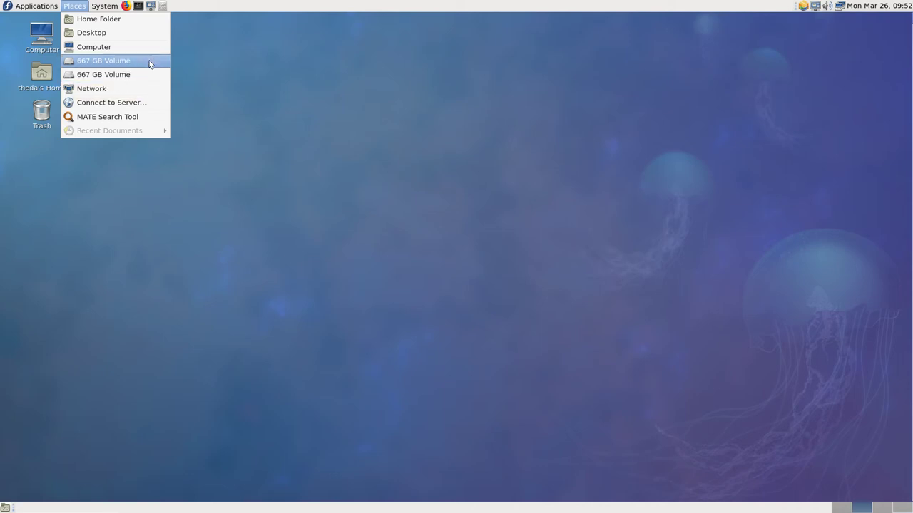
{"action": "left_click", "coordinate": [100, 7]}
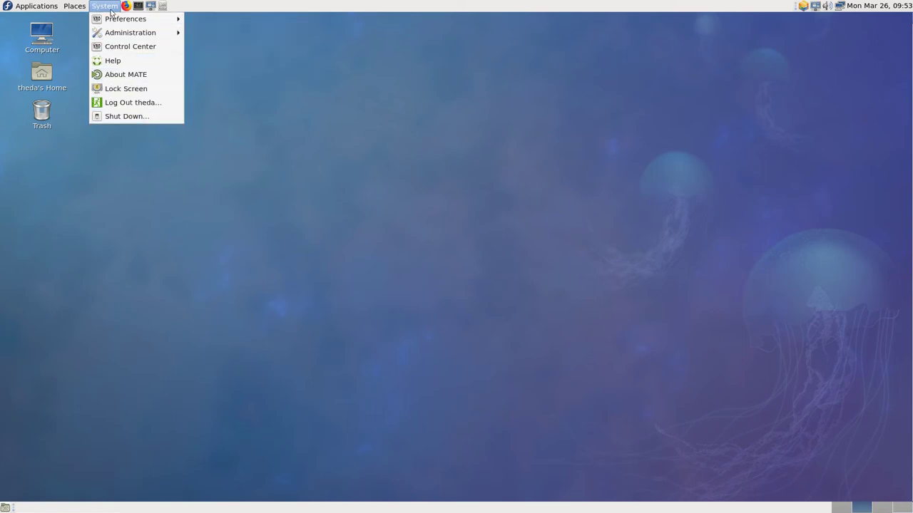
{"action": "mouse_move", "coordinate": [28, 10]}
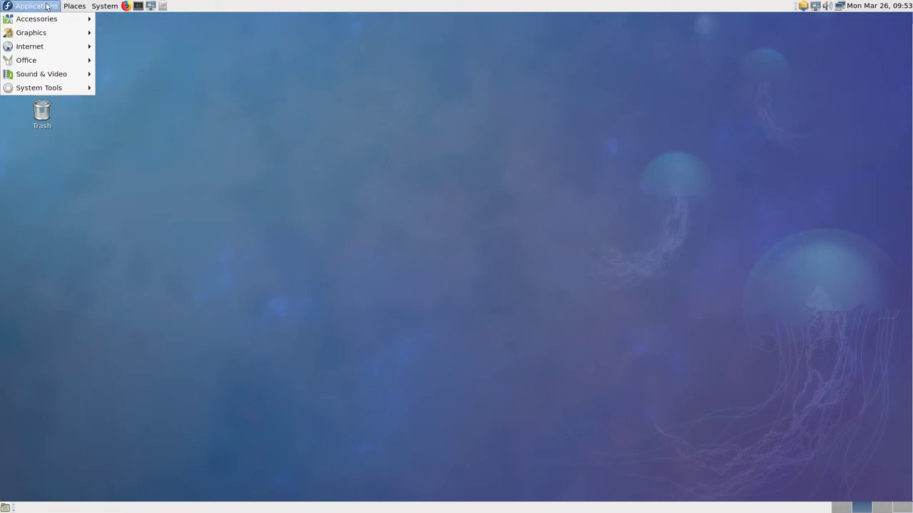
{"action": "mouse_move", "coordinate": [87, 8]}
{"action": "left_click", "coordinate": [43, 5]}
{"action": "left_click", "coordinate": [43, 6]}
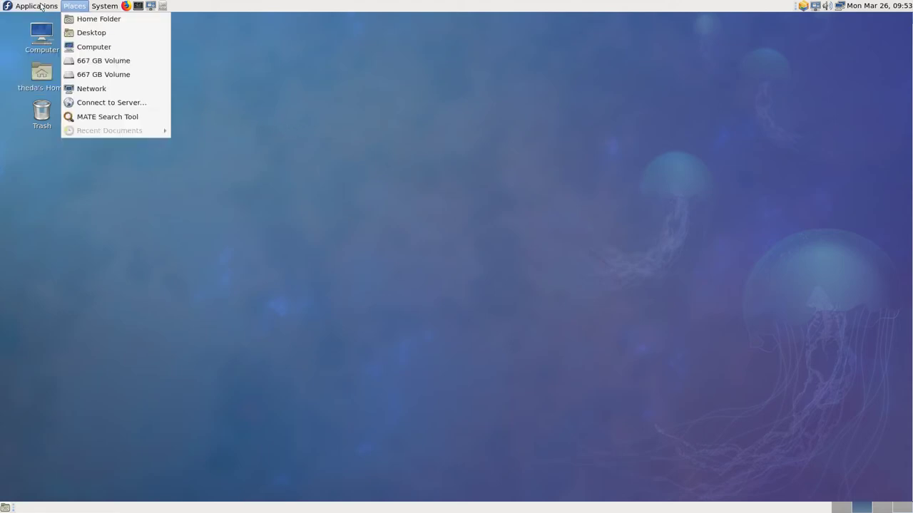
{"action": "left_click", "coordinate": [36, 8]}
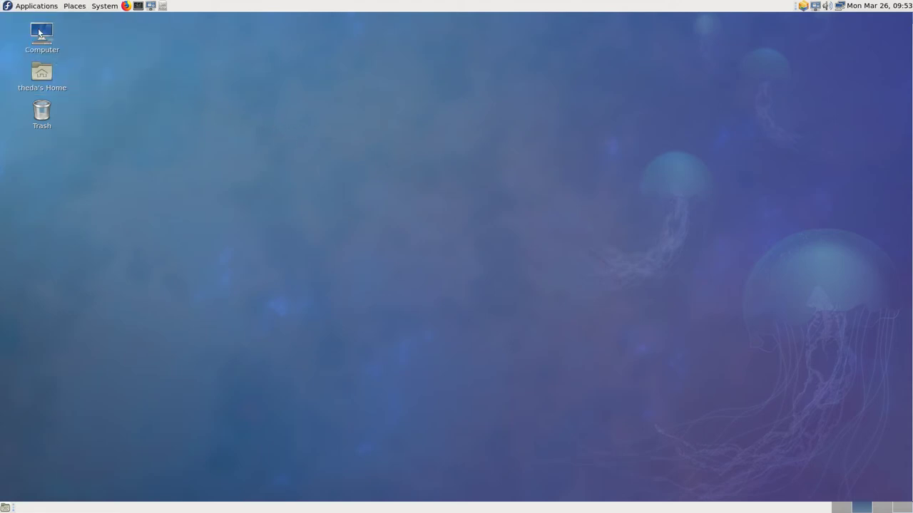
Launch GParted from Applications > System Tools and authenticate with the root password.
{"action": "left_click", "coordinate": [40, 8]}
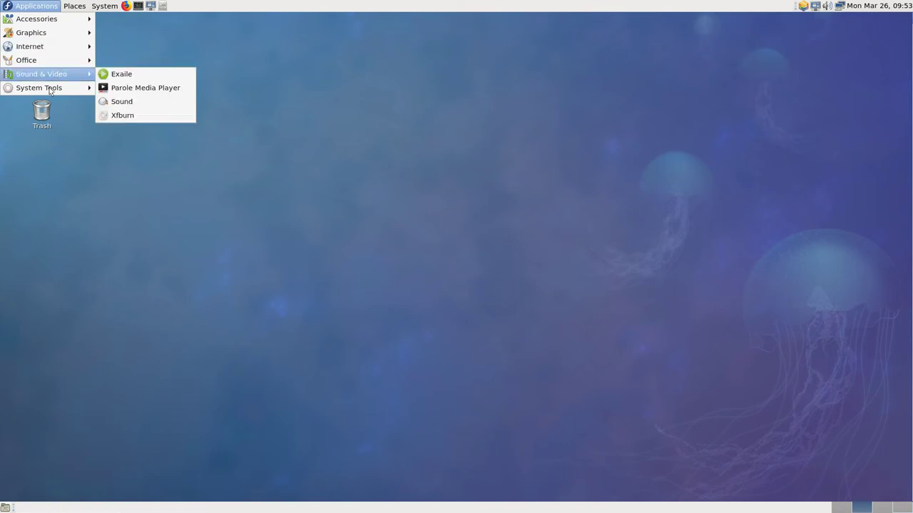
{"action": "mouse_move", "coordinate": [66, 86]}
{"action": "left_click", "coordinate": [156, 127]}
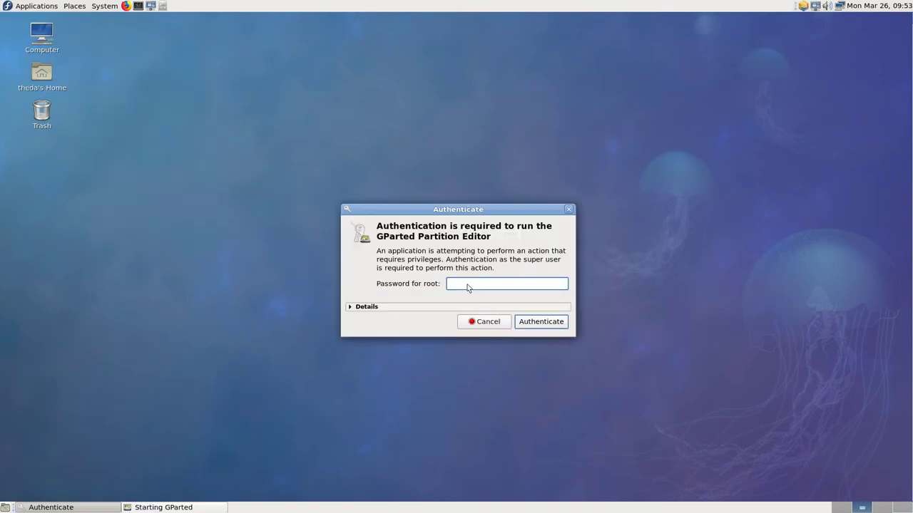
{"action": "type", "text": "•••••••••"}
{"action": "key", "text": "Return"}
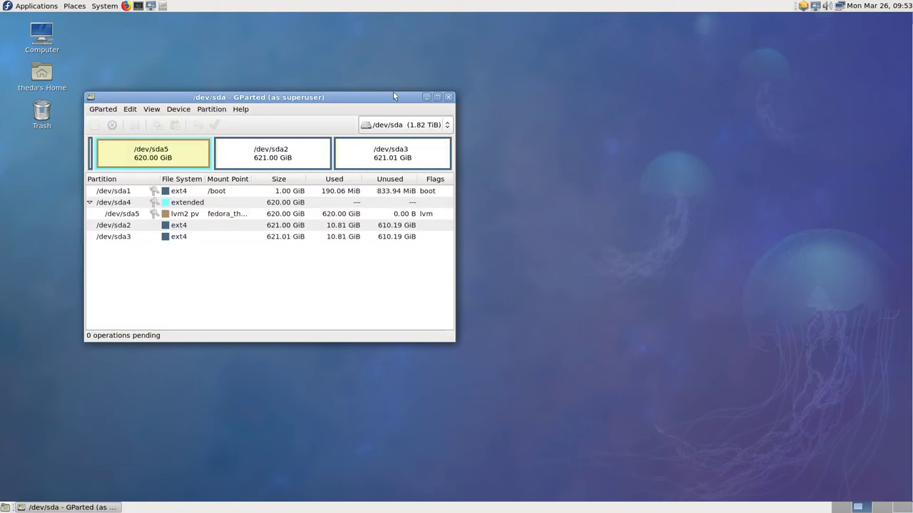
Drag GParted toward the centre, inspect sda1, sda4 and sda5, then maximize the window.
{"action": "left_click_drag", "start_coordinate": [393, 92], "coordinate": [430, 90]}
{"action": "left_click_drag", "start_coordinate": [548, 90], "coordinate": [587, 93]}
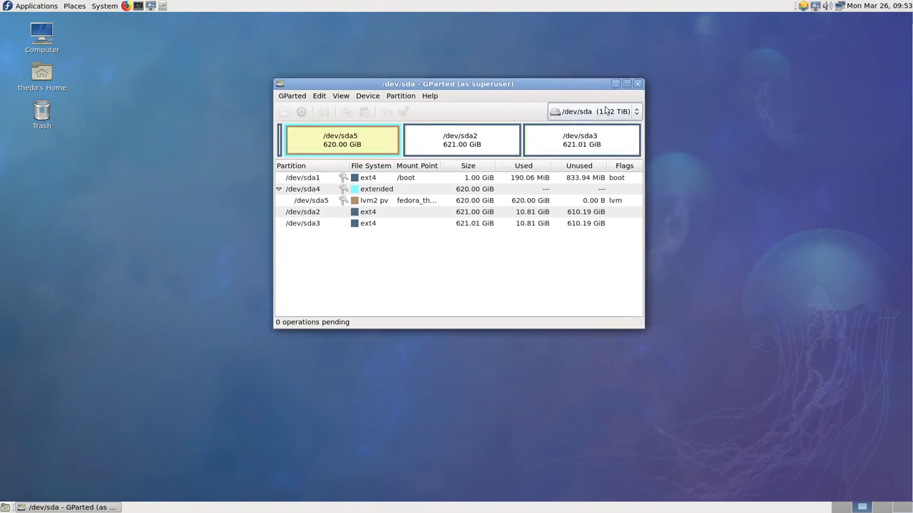
{"action": "left_click", "coordinate": [421, 179]}
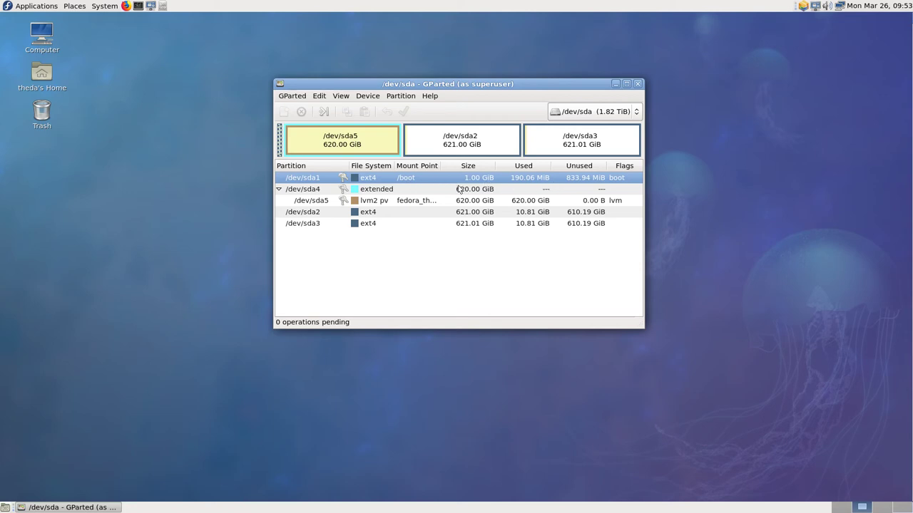
{"action": "left_click", "coordinate": [412, 193]}
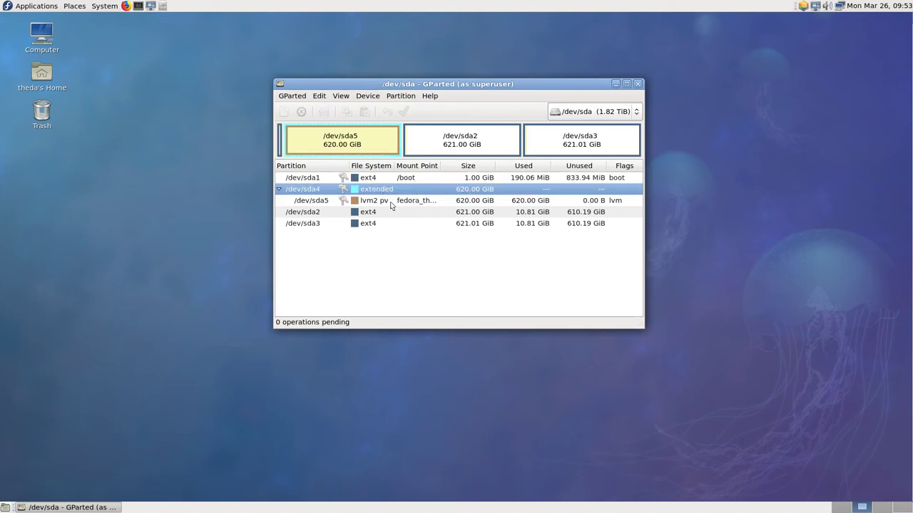
{"action": "left_click", "coordinate": [392, 203]}
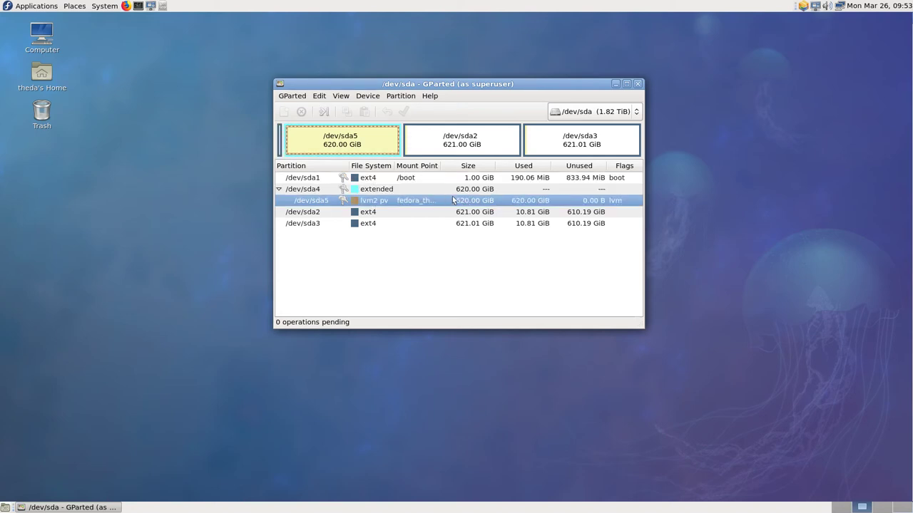
{"action": "left_click", "coordinate": [627, 83]}
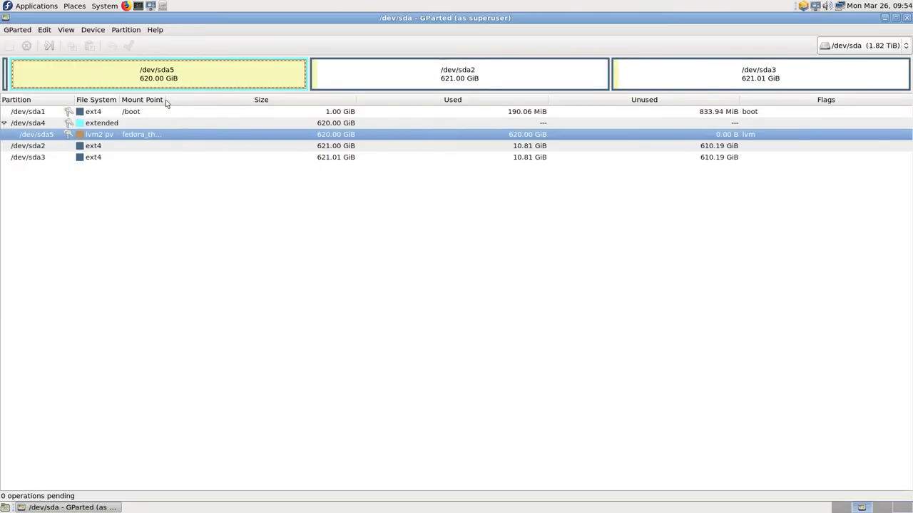
Compare /dev/sda2 and /dev/sda3, leaving the 621 GiB ext4 /dev/sda2 selected.
{"action": "left_click_drag", "start_coordinate": [165, 100], "coordinate": [227, 103]}
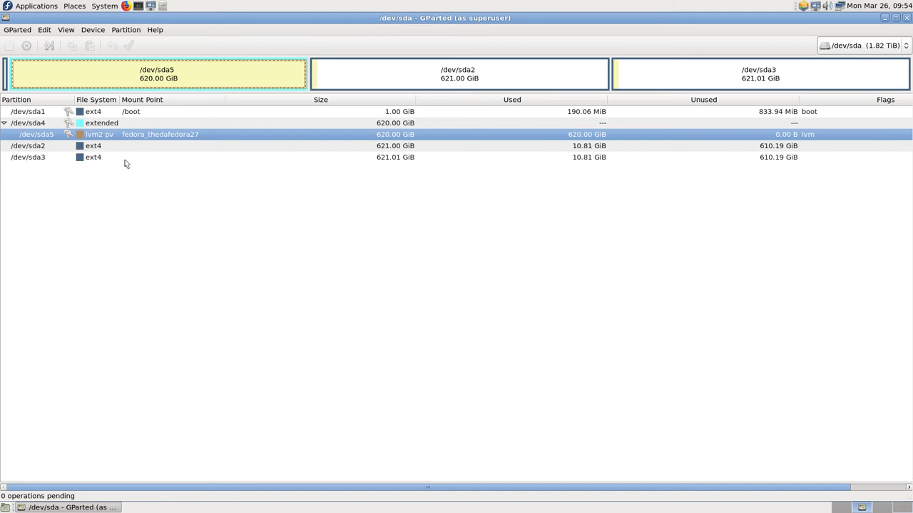
{"action": "left_click", "coordinate": [182, 147]}
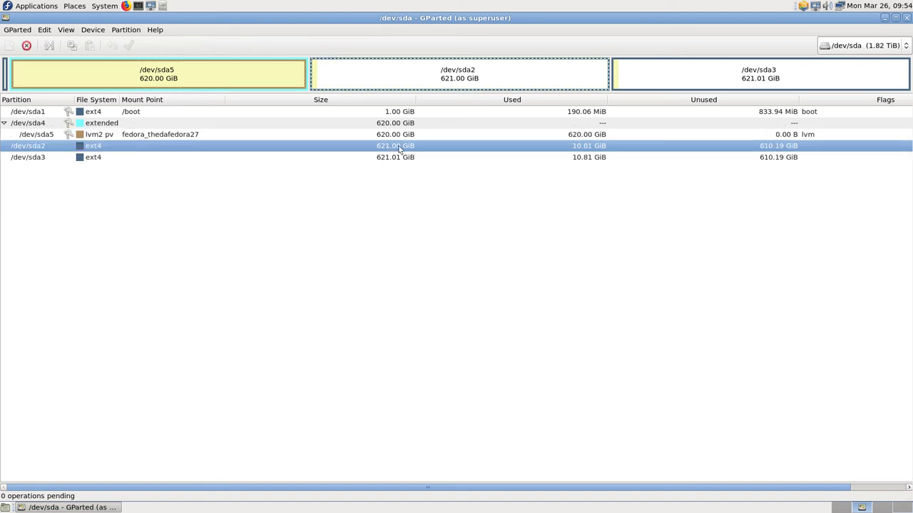
{"action": "left_click", "coordinate": [151, 158]}
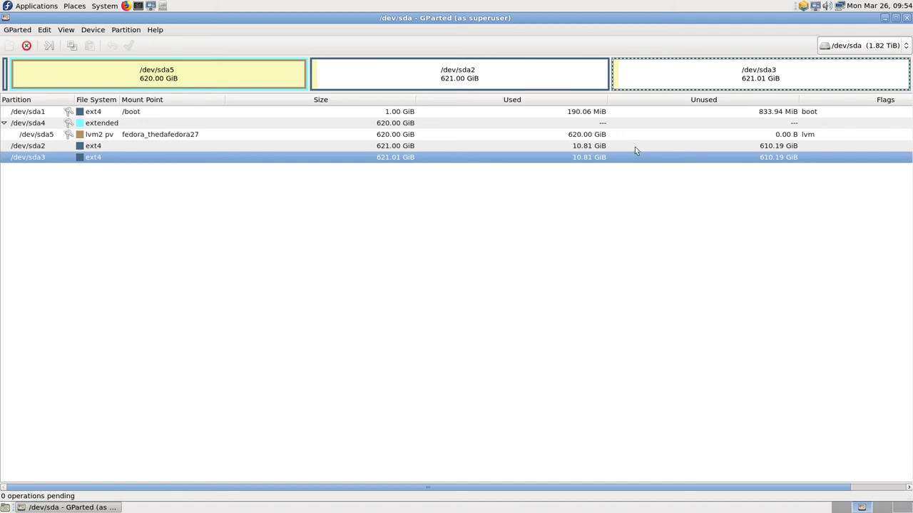
{"action": "left_click", "coordinate": [251, 146]}
{"action": "left_click", "coordinate": [166, 158]}
{"action": "left_click", "coordinate": [227, 146]}
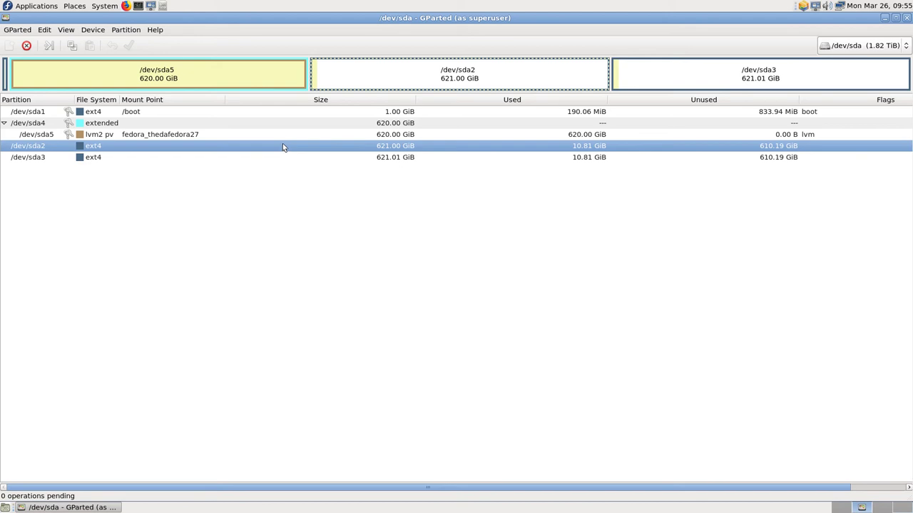
{"action": "left_click", "coordinate": [136, 158]}
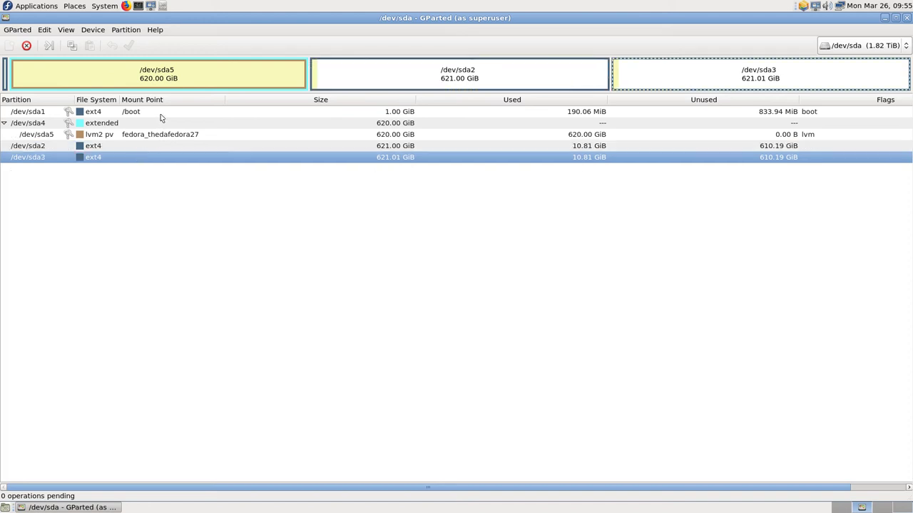
{"action": "left_click", "coordinate": [145, 148]}
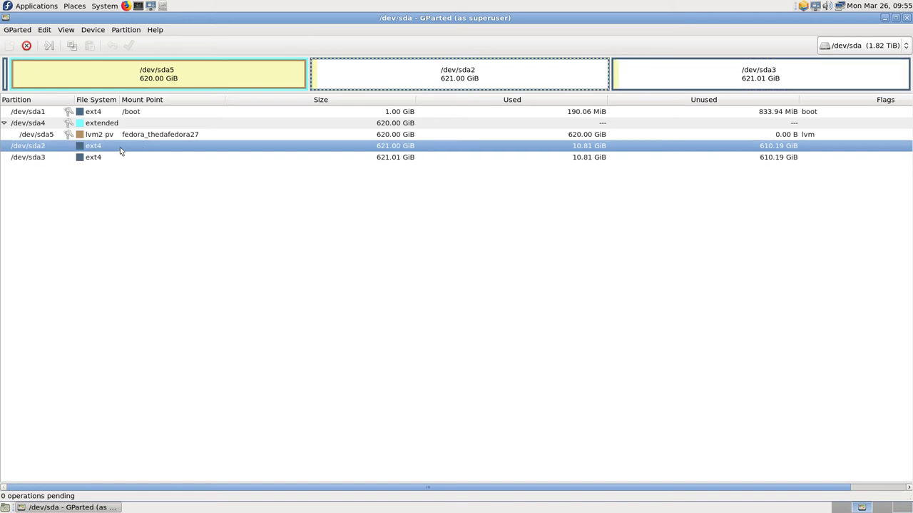
{"action": "left_click", "coordinate": [119, 160]}
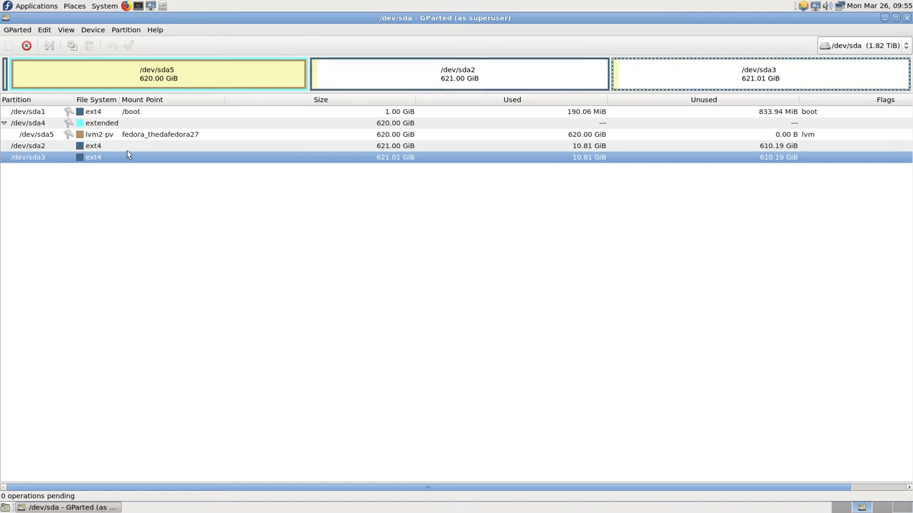
{"action": "left_click", "coordinate": [142, 113]}
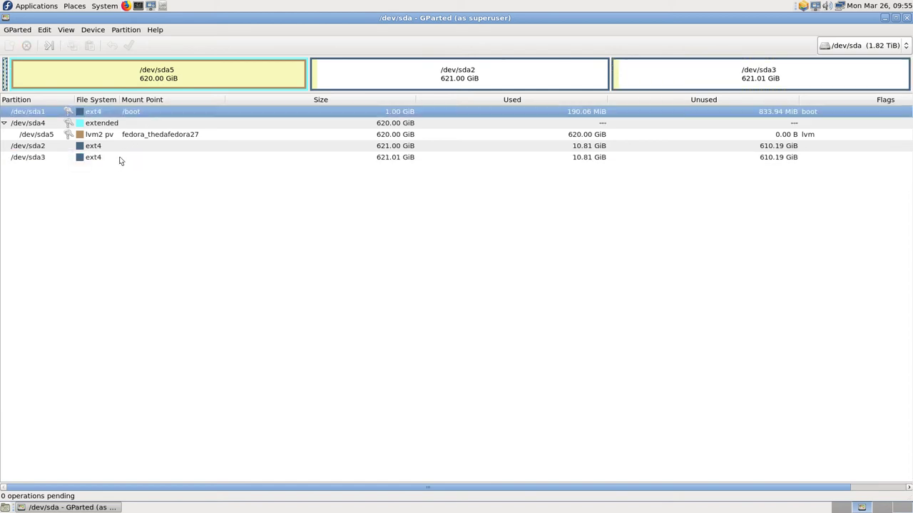
{"action": "left_click", "coordinate": [136, 123]}
{"action": "left_click", "coordinate": [134, 136]}
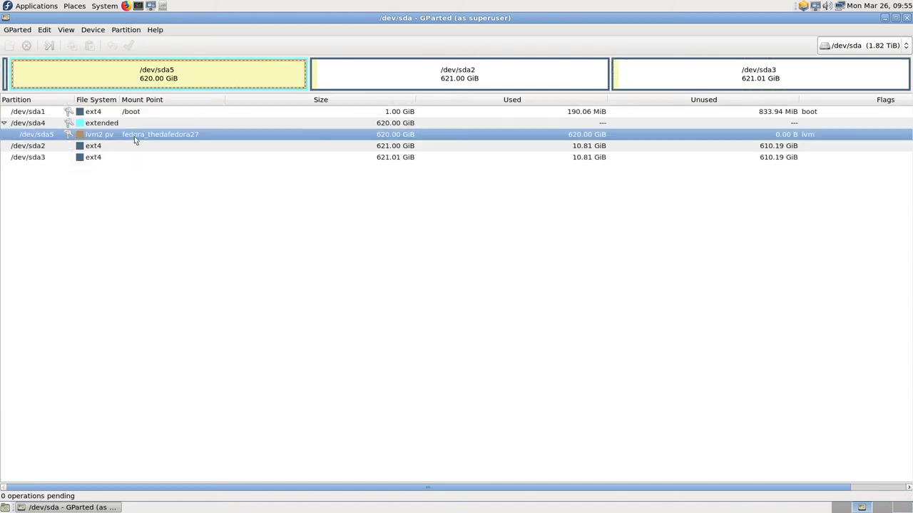
{"action": "left_click", "coordinate": [100, 159]}
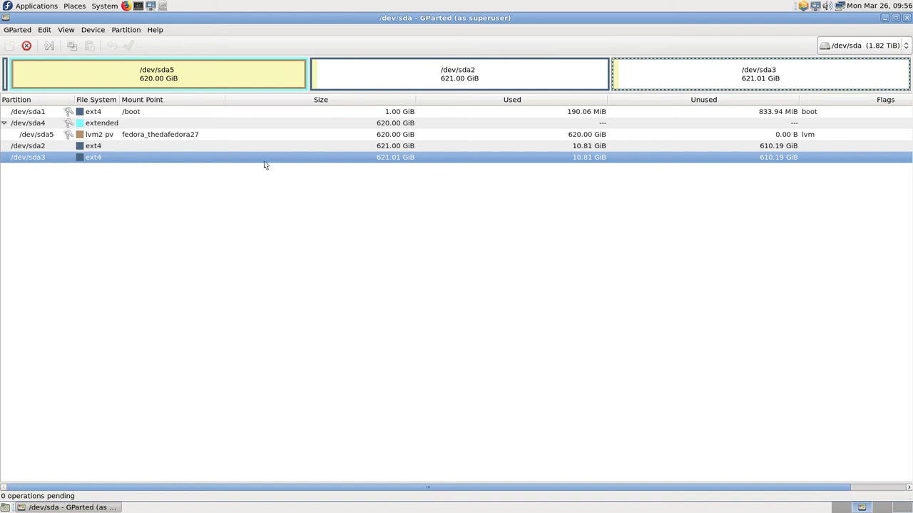
{"action": "left_click", "coordinate": [134, 146]}
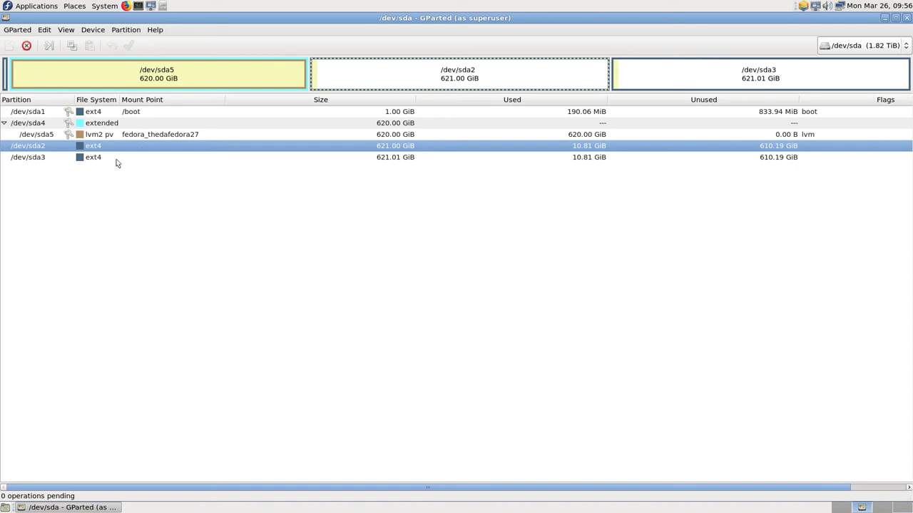
{"action": "left_click", "coordinate": [118, 163]}
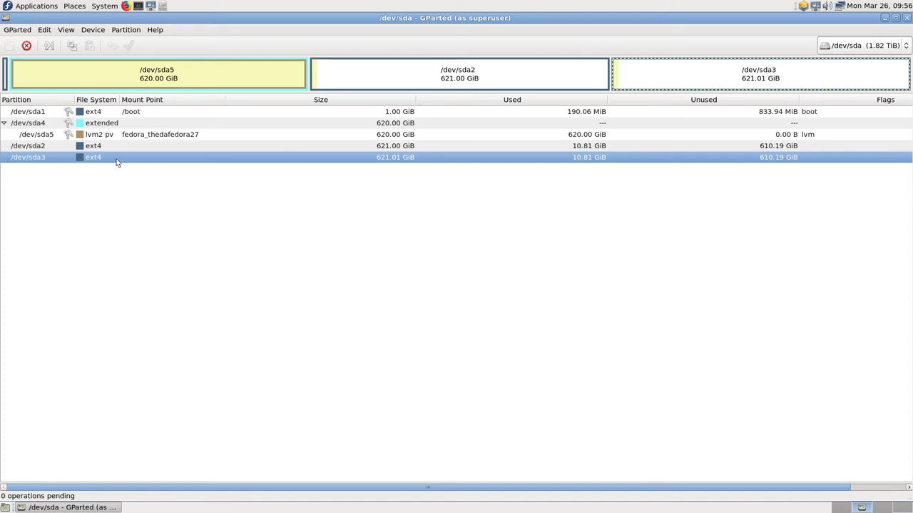
Look at /dev/sda3's action menu without choosing an action, then select the sda2, sda3 and sda1 partitions.
{"action": "right_click", "coordinate": [283, 161]}
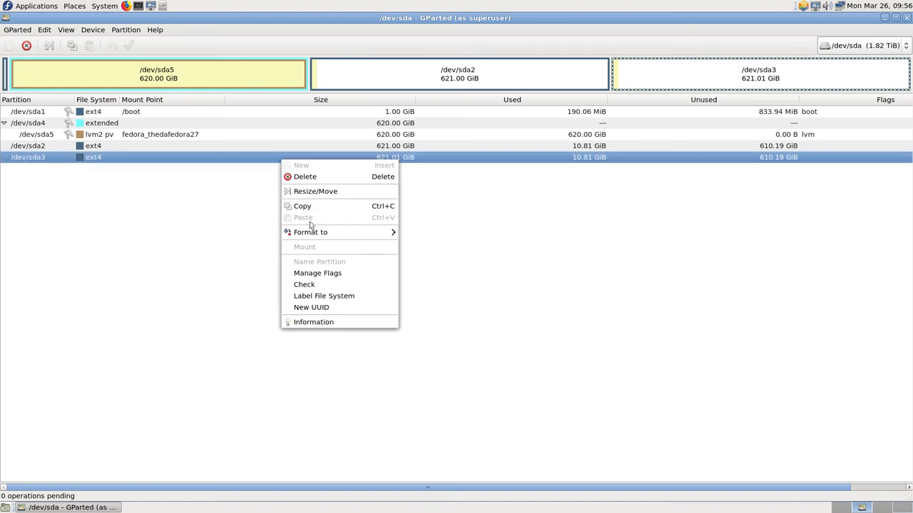
{"action": "left_click", "coordinate": [547, 218]}
{"action": "left_click", "coordinate": [211, 147]}
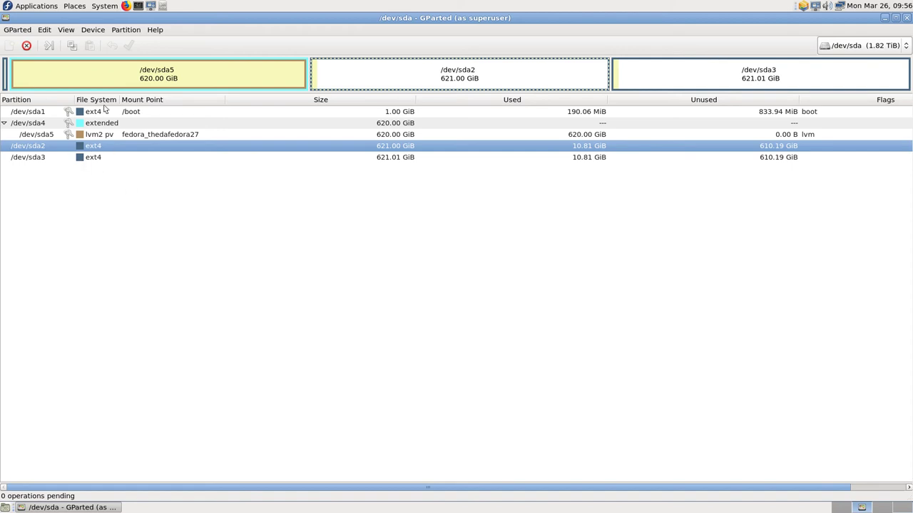
{"action": "left_click", "coordinate": [81, 161]}
{"action": "left_click", "coordinate": [88, 149]}
{"action": "left_click", "coordinate": [87, 157]}
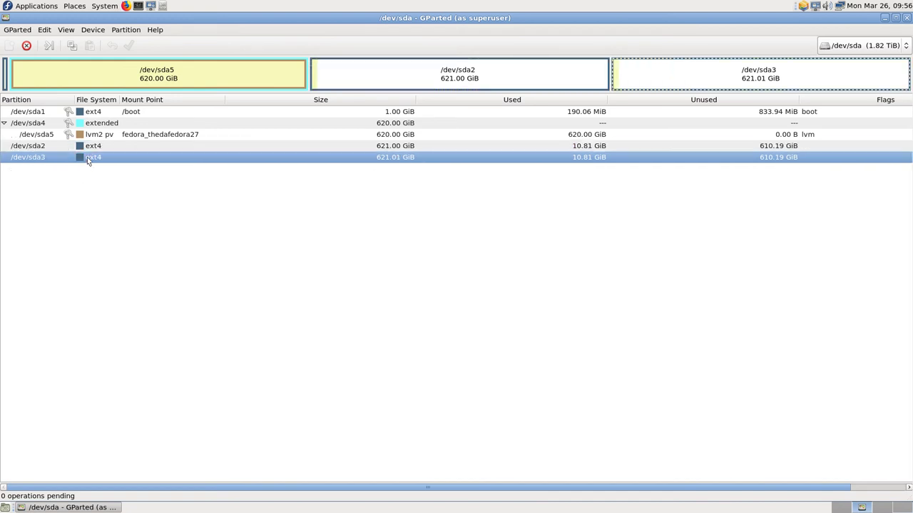
{"action": "left_click", "coordinate": [109, 112]}
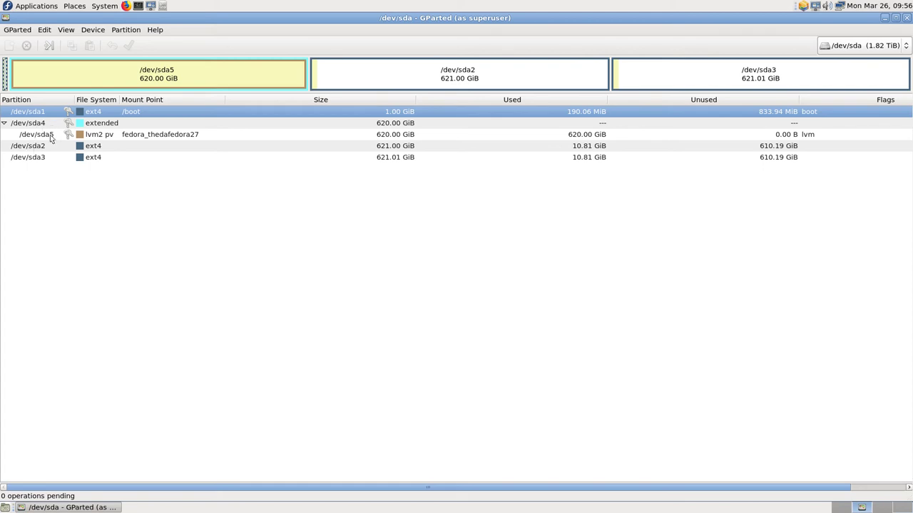
Review the sda3, sda4 extended and sda5 LVM partitions, then close GParted.
{"action": "left_click", "coordinate": [47, 147]}
{"action": "left_click", "coordinate": [44, 155]}
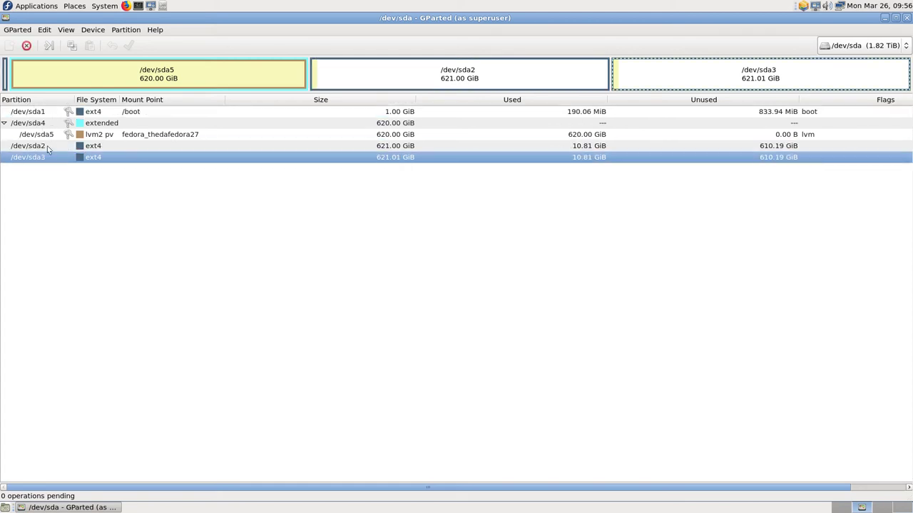
{"action": "left_click", "coordinate": [52, 125]}
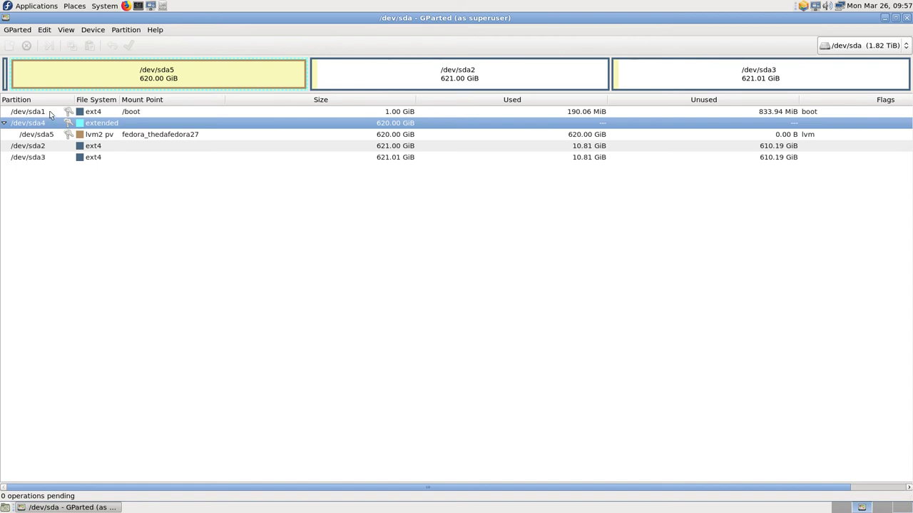
{"action": "left_click", "coordinate": [49, 112]}
{"action": "left_click", "coordinate": [49, 126]}
{"action": "left_click", "coordinate": [48, 134]}
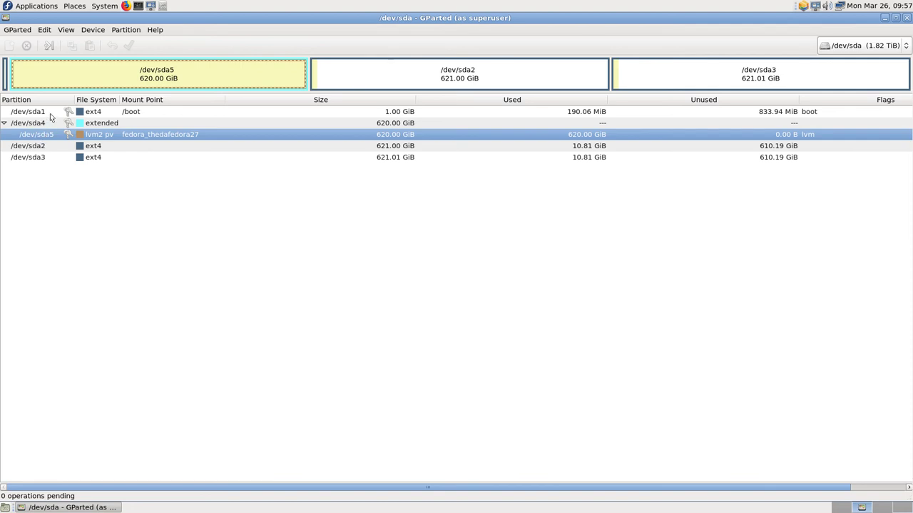
{"action": "left_click", "coordinate": [50, 113]}
{"action": "left_click", "coordinate": [48, 123]}
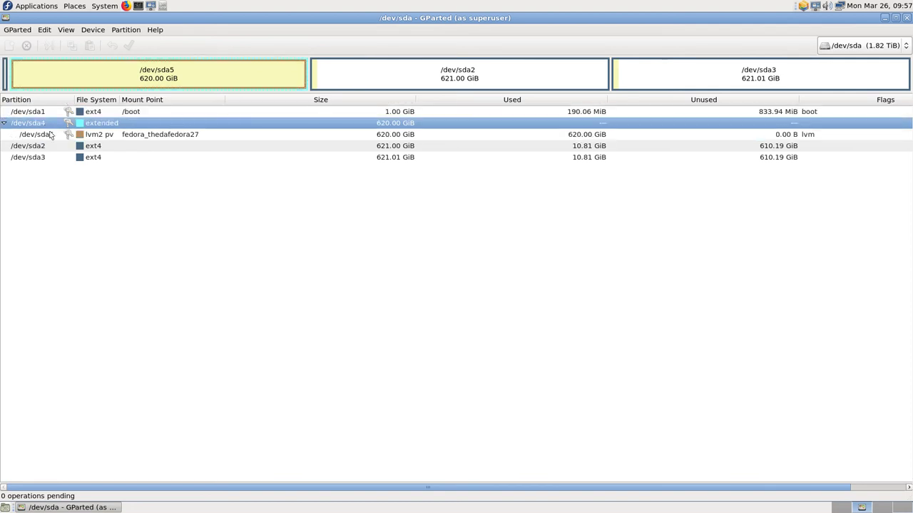
{"action": "left_click", "coordinate": [50, 134]}
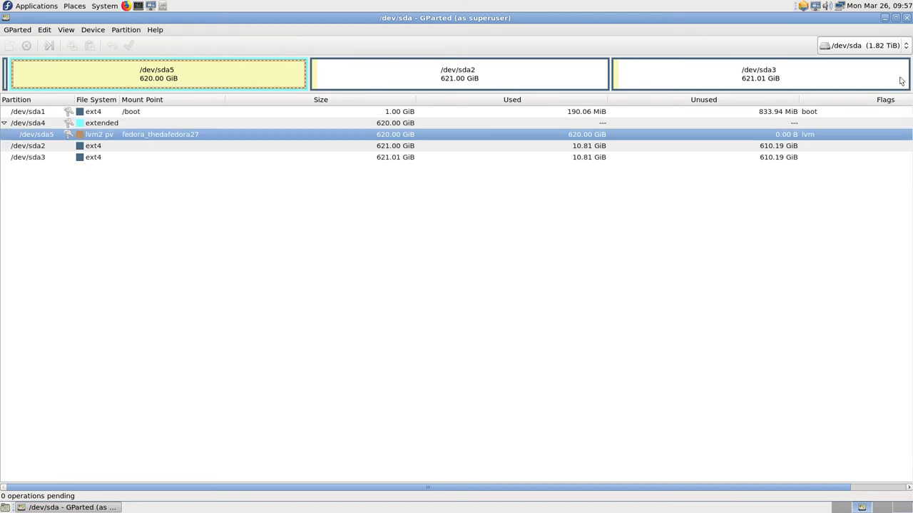
{"action": "left_click", "coordinate": [906, 18]}
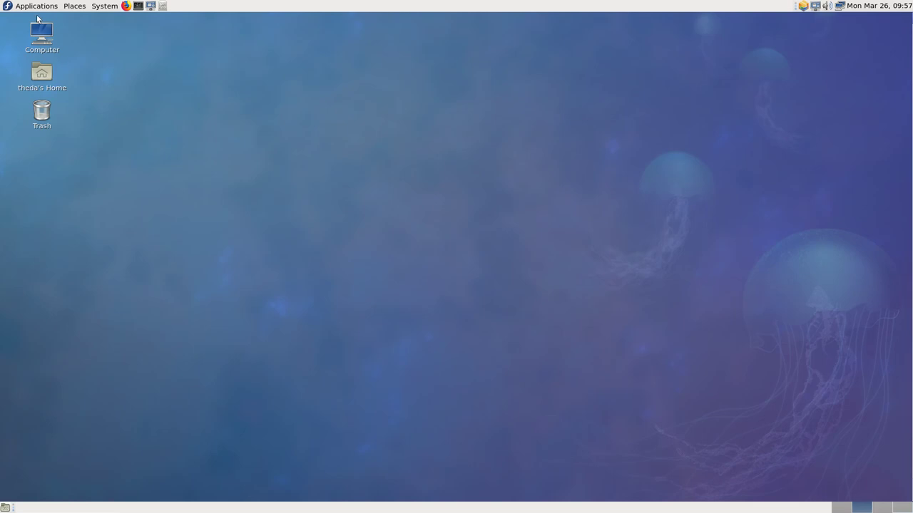
{"action": "left_click", "coordinate": [33, 7]}
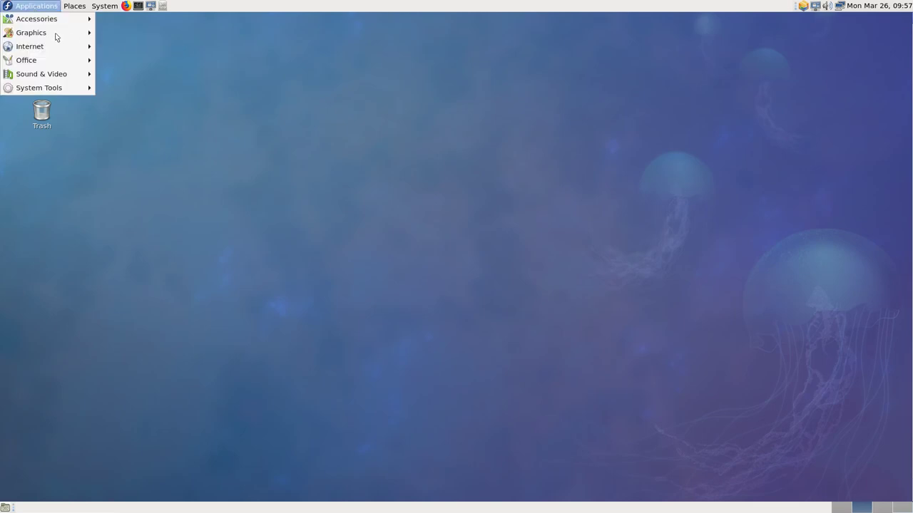
{"action": "mouse_move", "coordinate": [53, 89]}
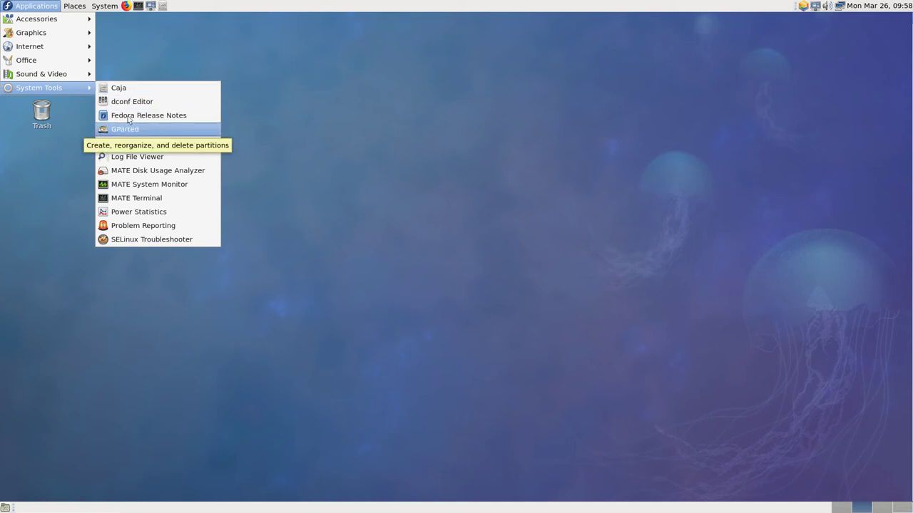
{"action": "mouse_move", "coordinate": [52, 17]}
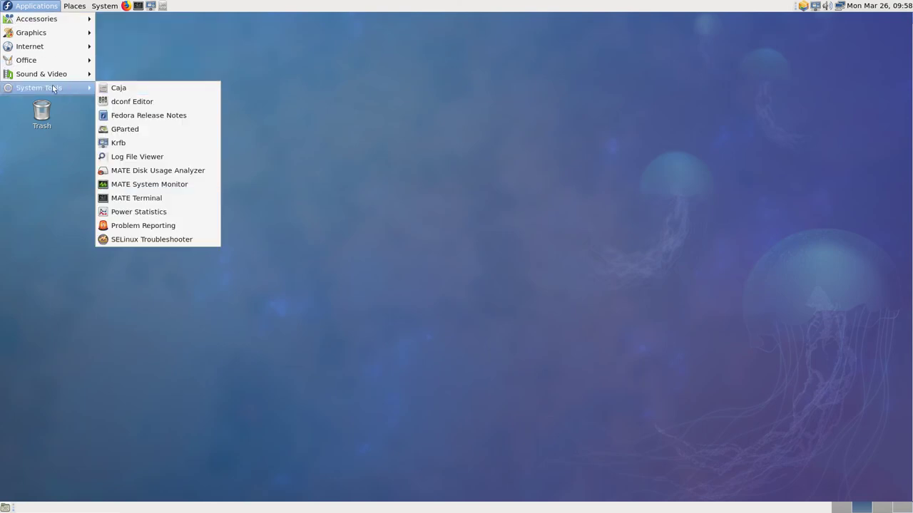
{"action": "left_click", "coordinate": [640, 226]}
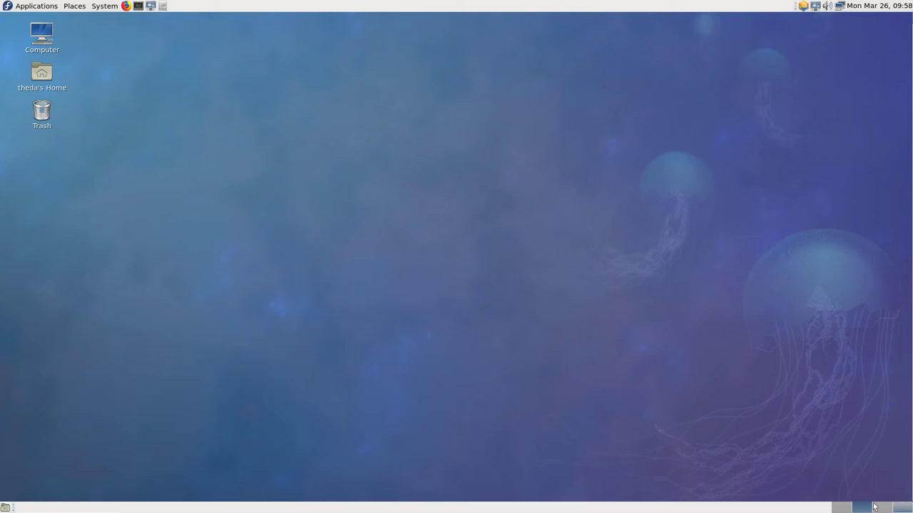
Launch Firefox maximized, close the Welcome tab, and enable the menu bar.
{"action": "left_click", "coordinate": [125, 7]}
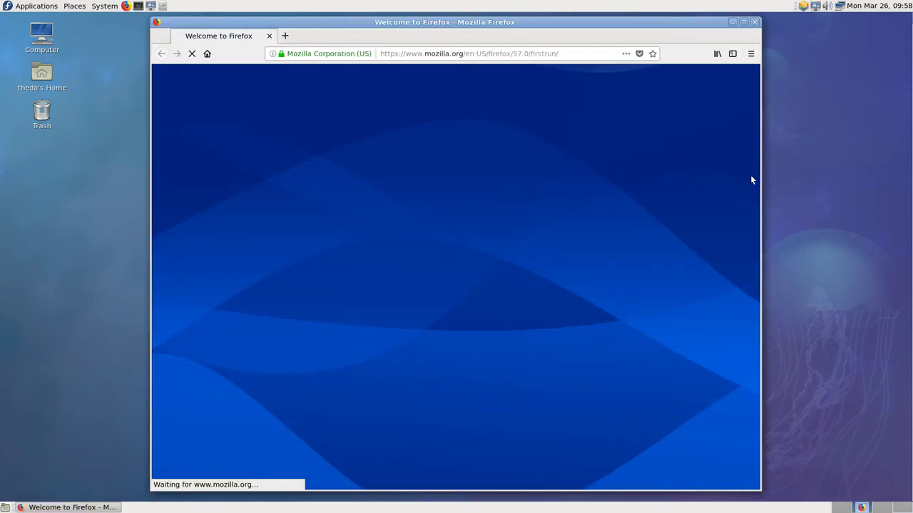
{"action": "left_click", "coordinate": [744, 22]}
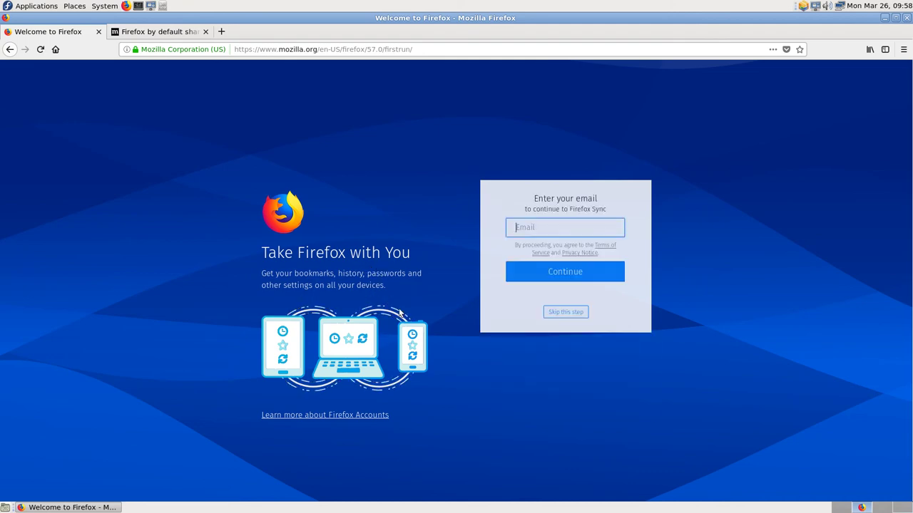
{"action": "left_click", "coordinate": [98, 31]}
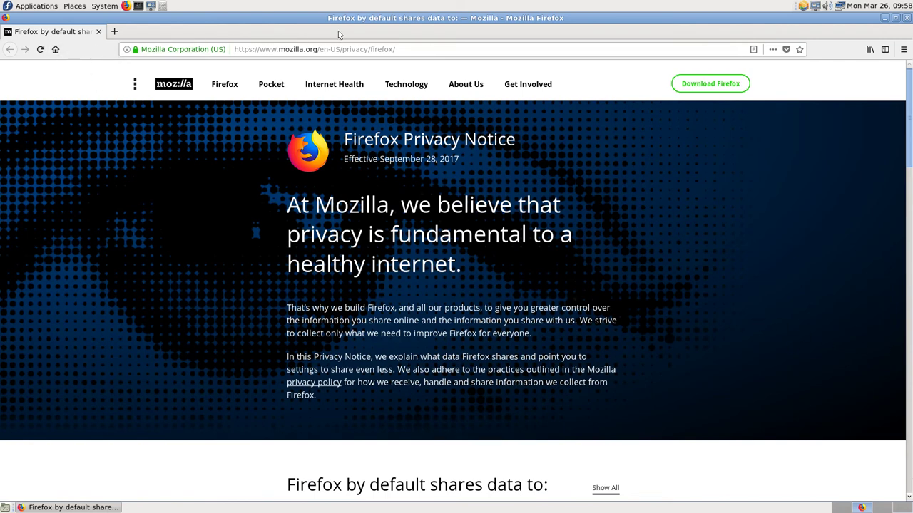
{"action": "right_click", "coordinate": [424, 36]}
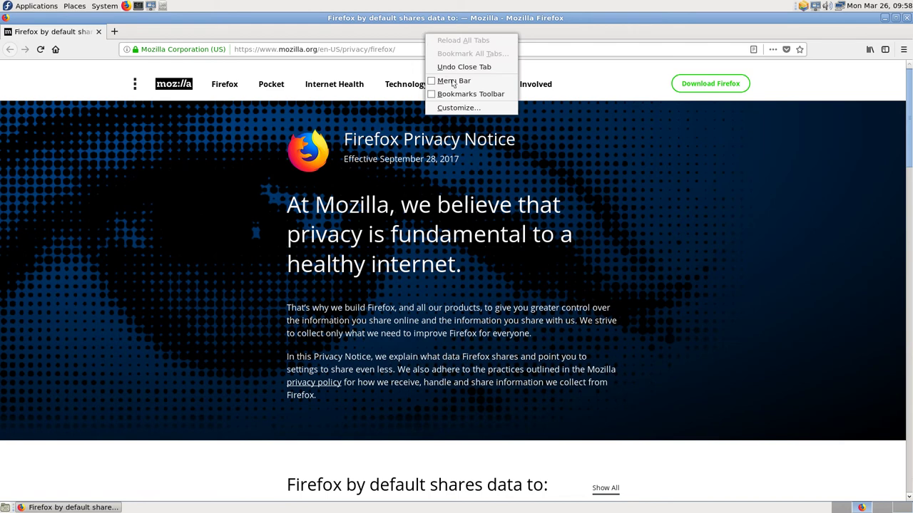
{"action": "key", "text": "Escape"}
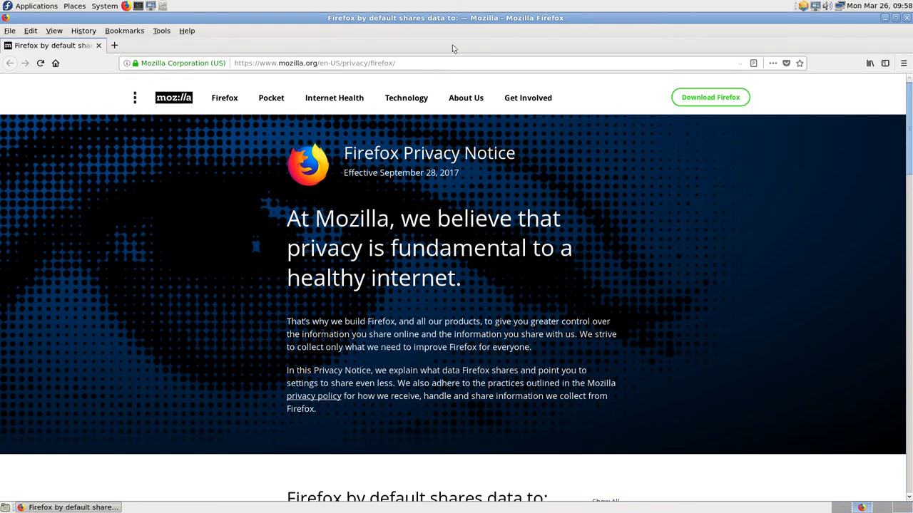
Show the bookmarks toolbar and open the Fedora Docs bookmark.
{"action": "right_click", "coordinate": [452, 44]}
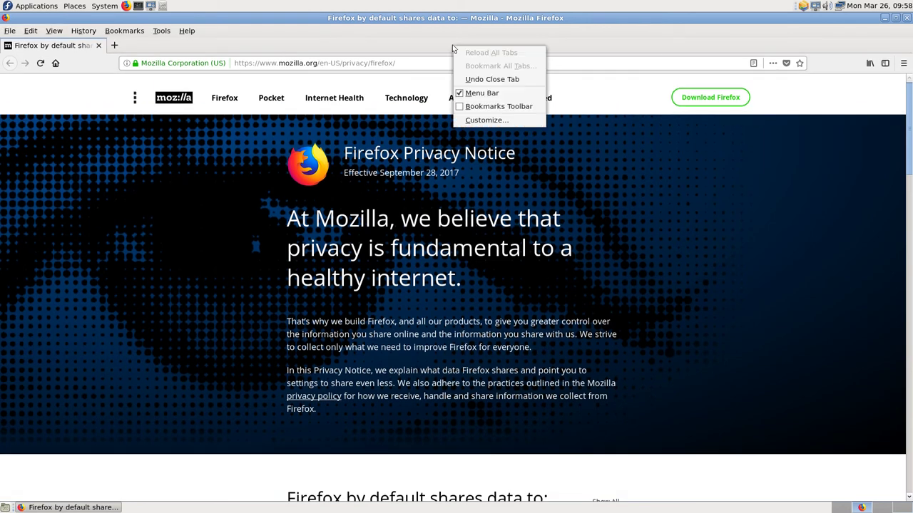
{"action": "left_click", "coordinate": [484, 109]}
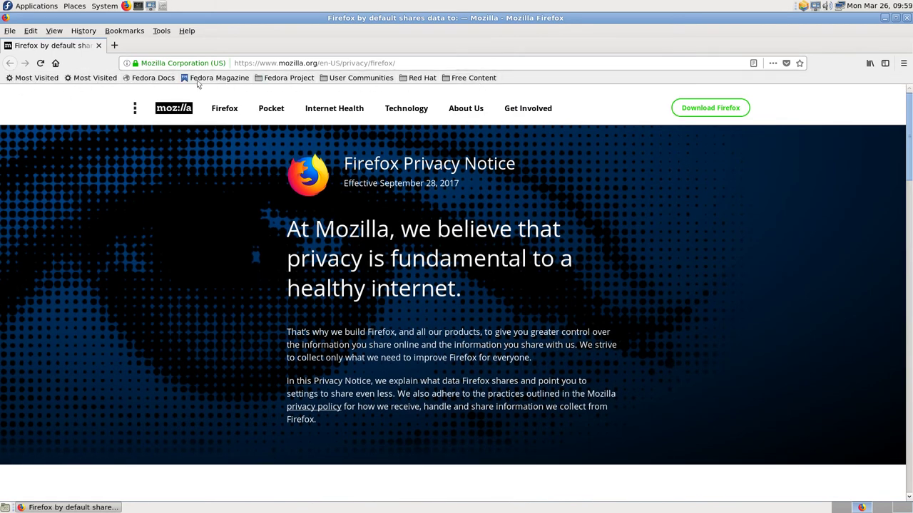
{"action": "left_click", "coordinate": [32, 79]}
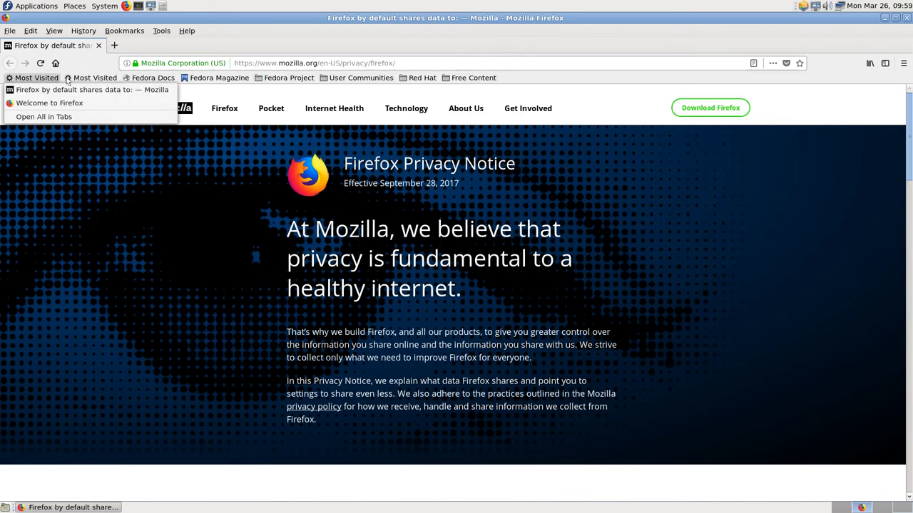
{"action": "mouse_move", "coordinate": [87, 81]}
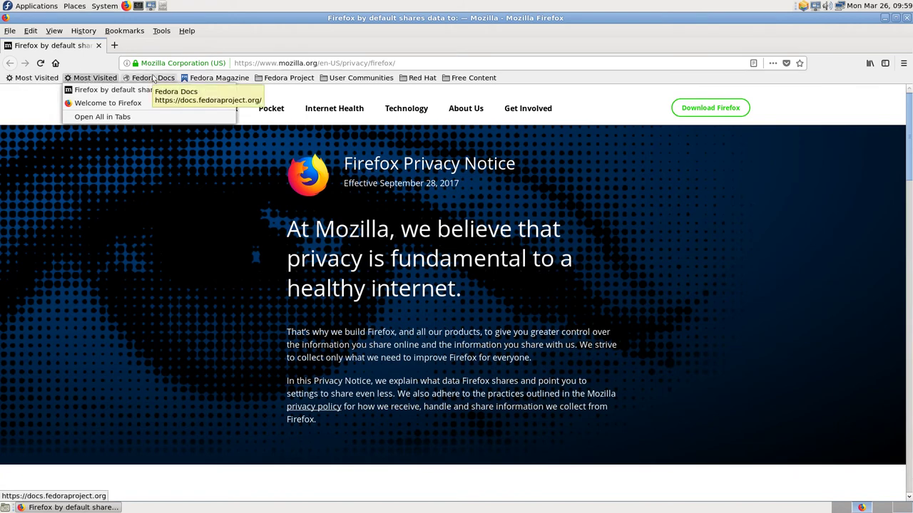
{"action": "left_click", "coordinate": [150, 79]}
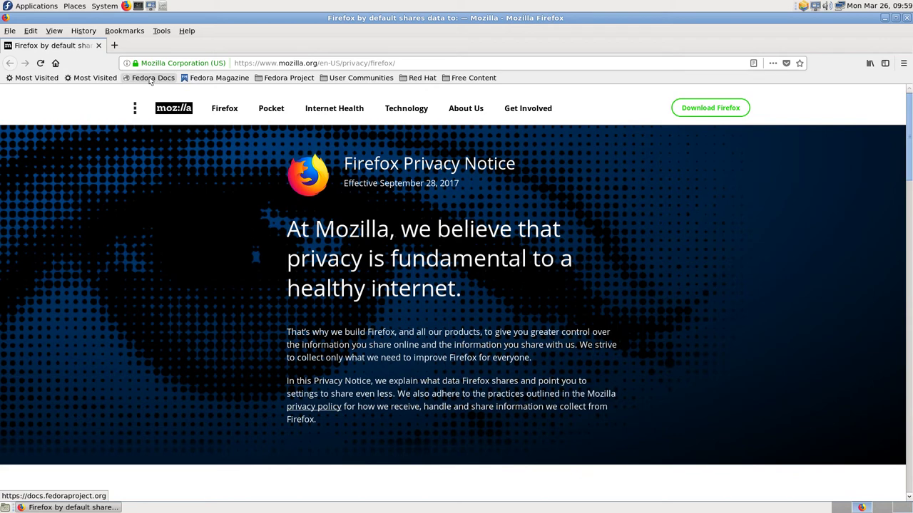
{"action": "left_click", "coordinate": [149, 80]}
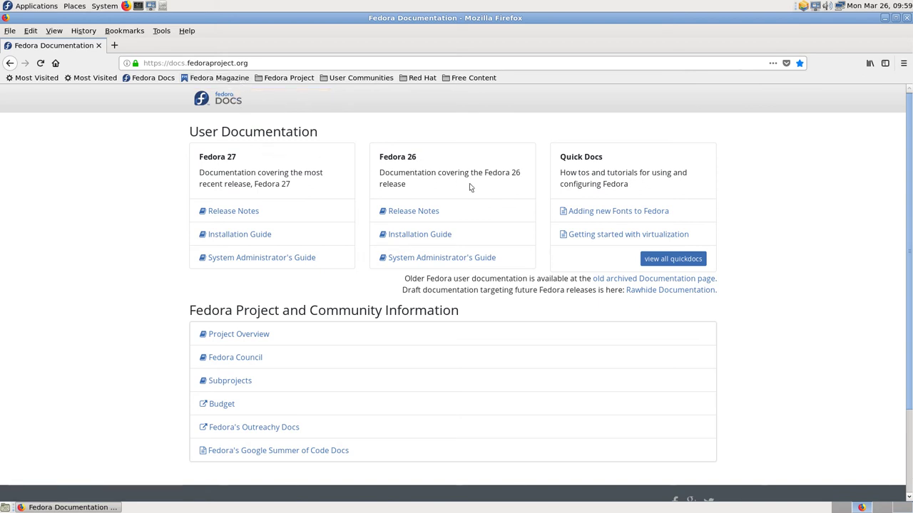
Open the Fedora Magazine bookmark and browse the Fedora Project bookmark folders.
{"action": "left_click", "coordinate": [225, 79]}
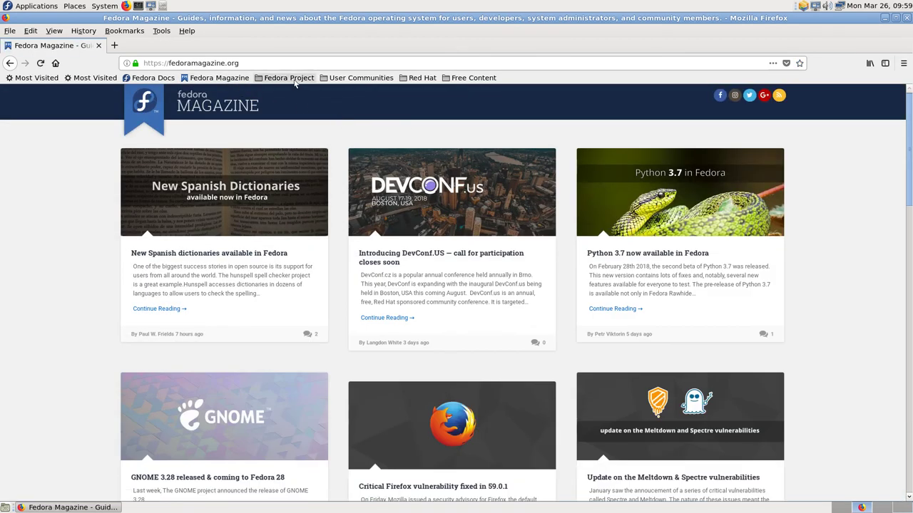
{"action": "left_click", "coordinate": [289, 79]}
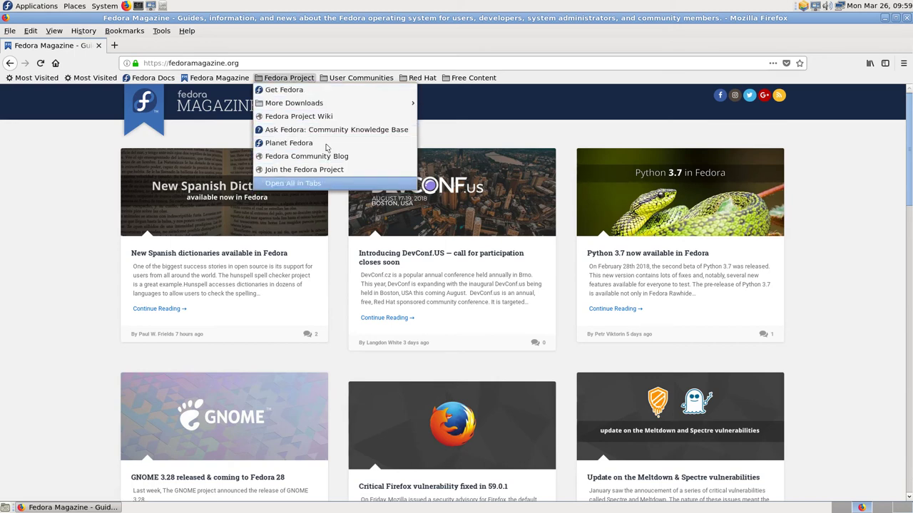
{"action": "mouse_move", "coordinate": [362, 80]}
{"action": "mouse_move", "coordinate": [286, 81]}
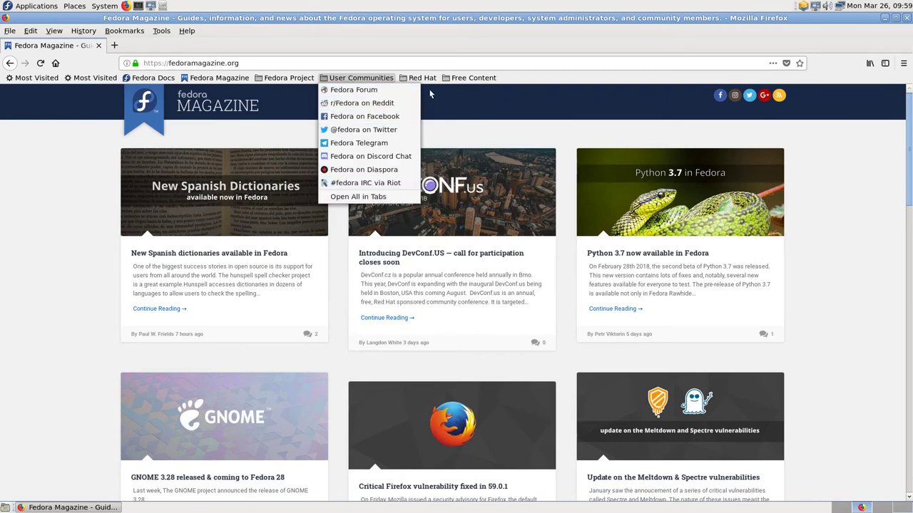
{"action": "mouse_move", "coordinate": [425, 82]}
{"action": "mouse_move", "coordinate": [473, 82]}
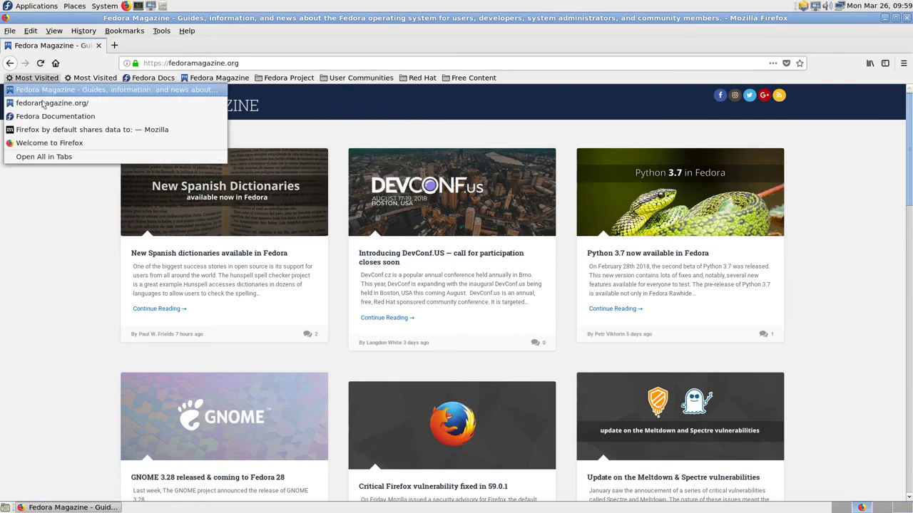
Close the bookmark folder list and hide the bookmarks toolbar.
{"action": "left_click", "coordinate": [542, 45]}
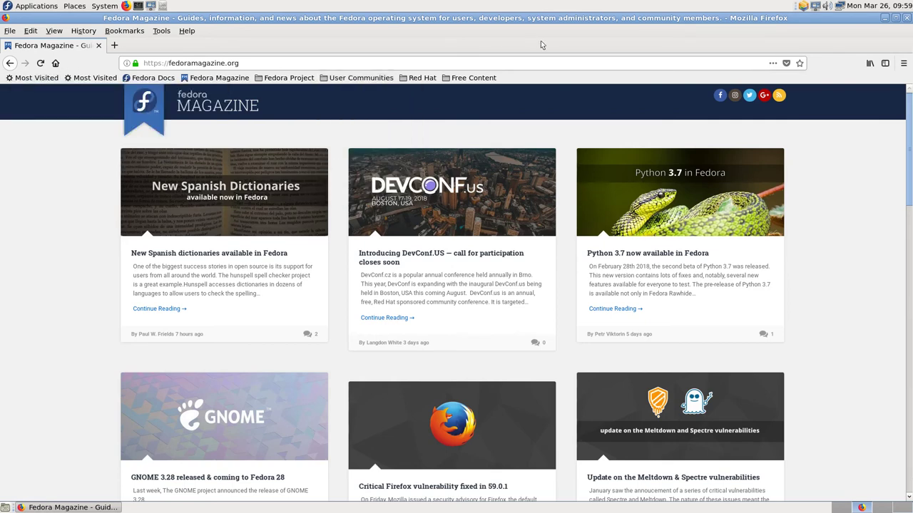
{"action": "right_click", "coordinate": [542, 45]}
{"action": "left_click", "coordinate": [571, 98]}
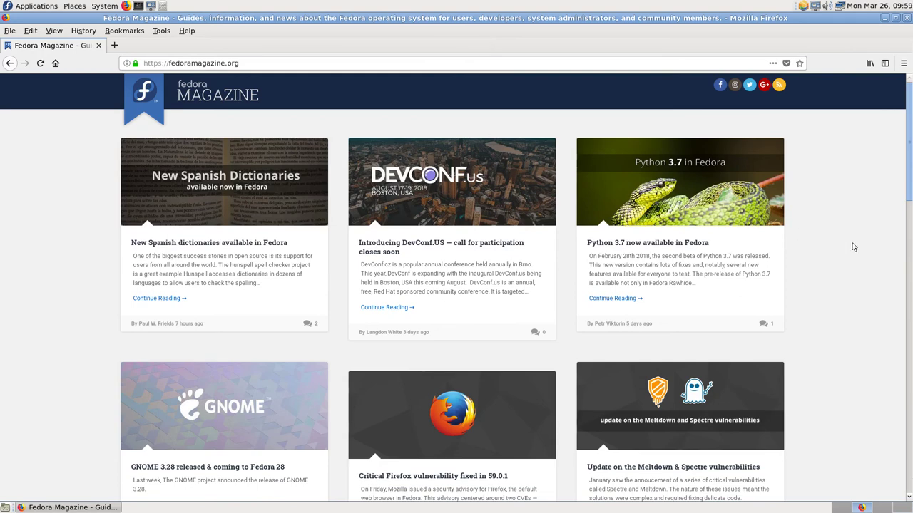
In the maximized Library, view the Fedora Project, User Communities, Red Hat, Free Content folders and Downloads, then close it.
{"action": "key", "text": "ctrl+shift+o"}
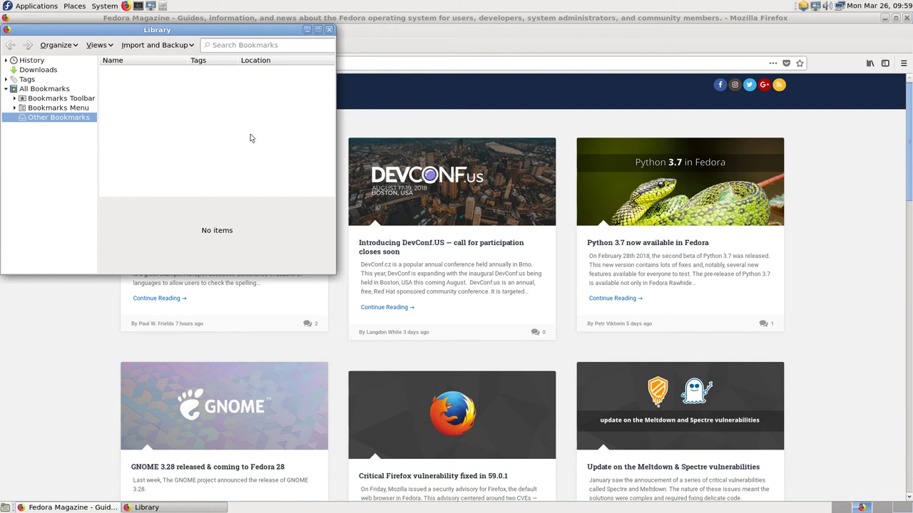
{"action": "left_click", "coordinate": [318, 29]}
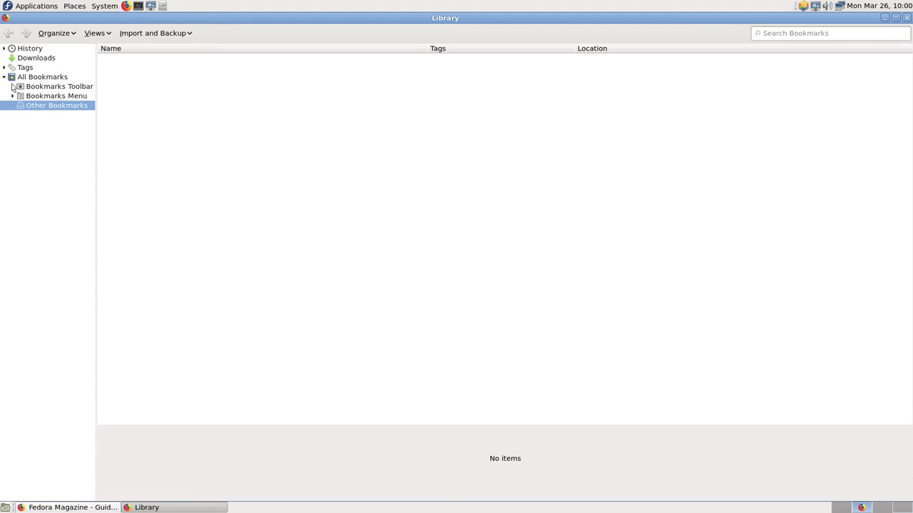
{"action": "left_click", "coordinate": [12, 87]}
{"action": "left_click", "coordinate": [12, 154]}
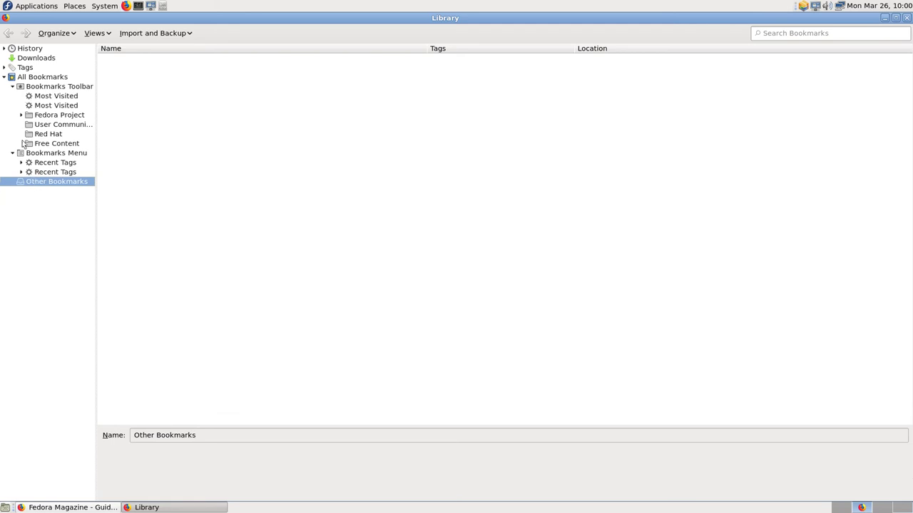
{"action": "left_click", "coordinate": [60, 116]}
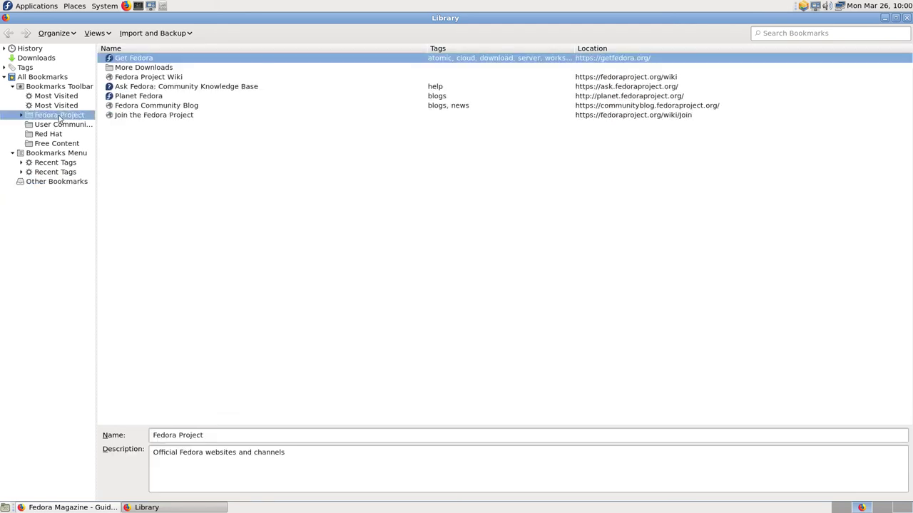
{"action": "left_click", "coordinate": [58, 126]}
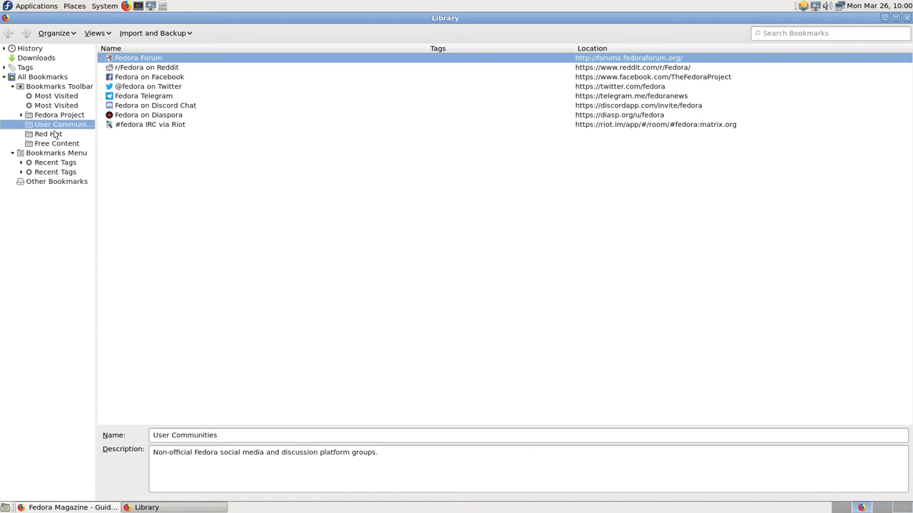
{"action": "left_click", "coordinate": [52, 134]}
{"action": "left_click", "coordinate": [49, 146]}
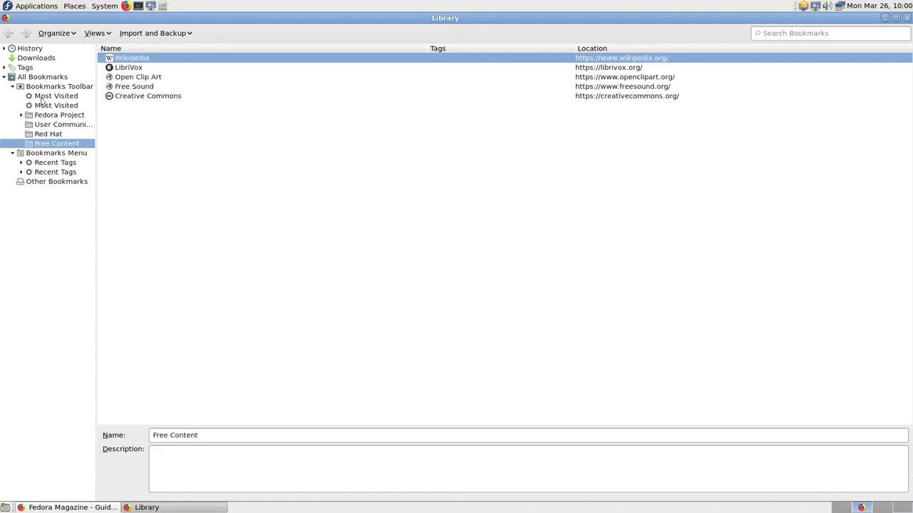
{"action": "left_click", "coordinate": [50, 60]}
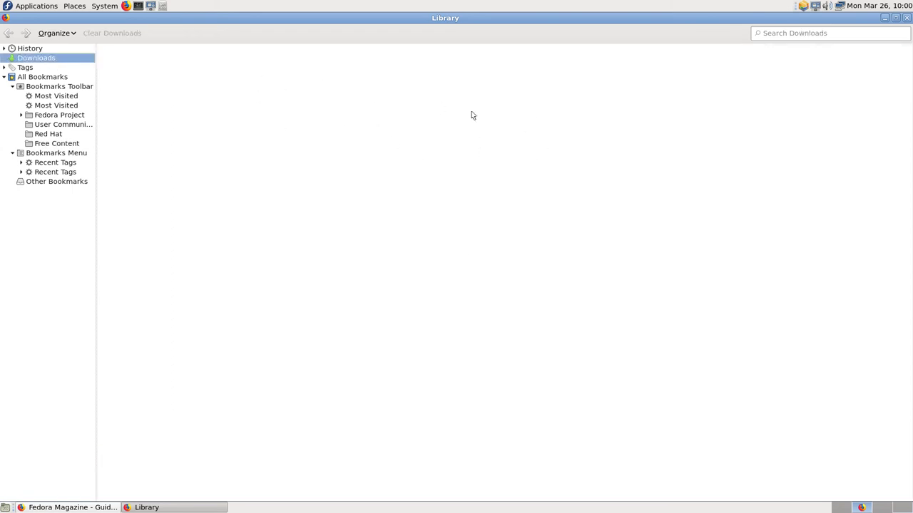
{"action": "left_click", "coordinate": [905, 18]}
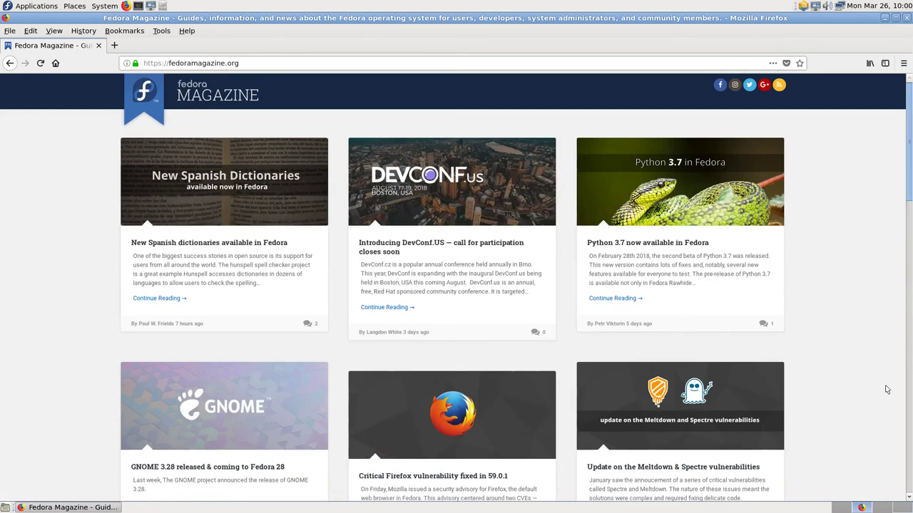
Launch MATE System Monitor from Applications > System Tools, maximized on the Processes tab.
{"action": "left_click", "coordinate": [898, 507]}
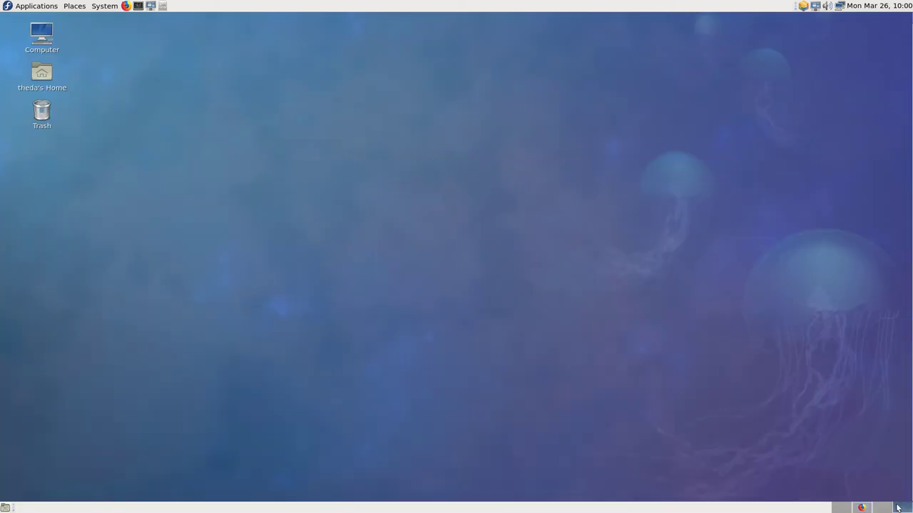
{"action": "left_click", "coordinate": [35, 10]}
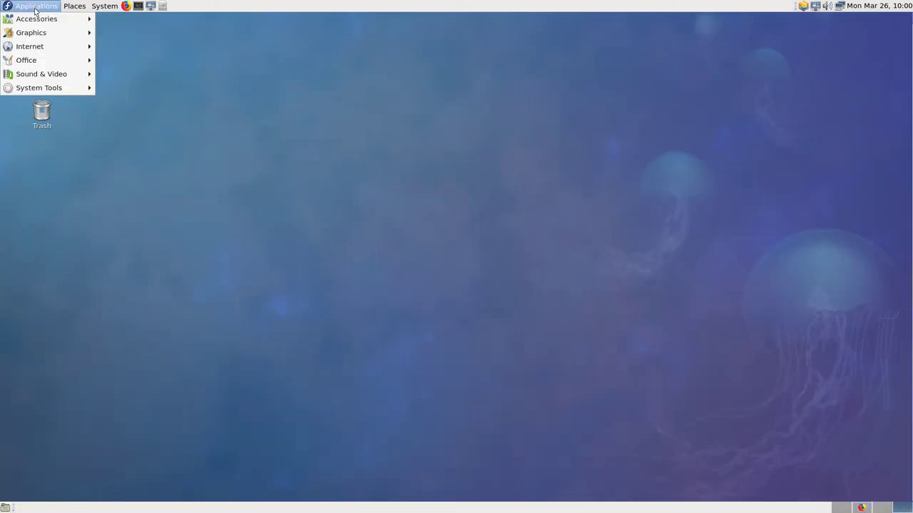
{"action": "mouse_move", "coordinate": [47, 89]}
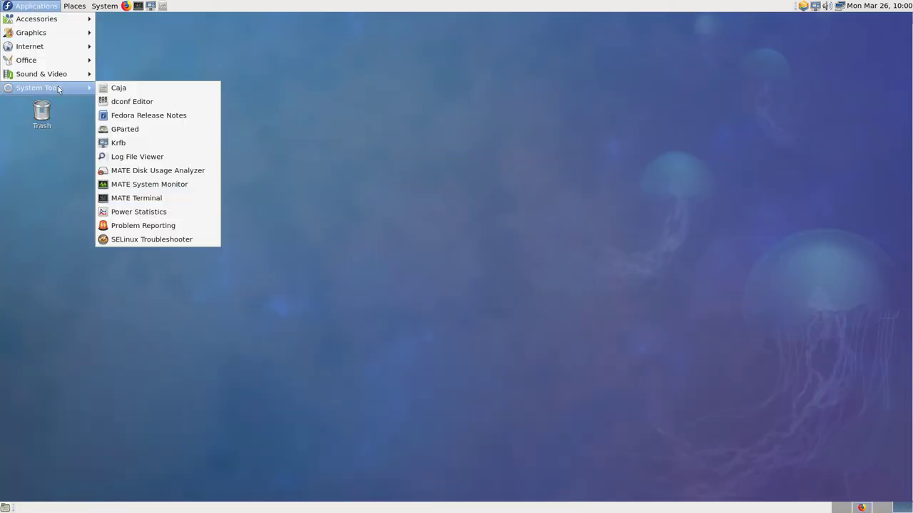
{"action": "left_click", "coordinate": [155, 184]}
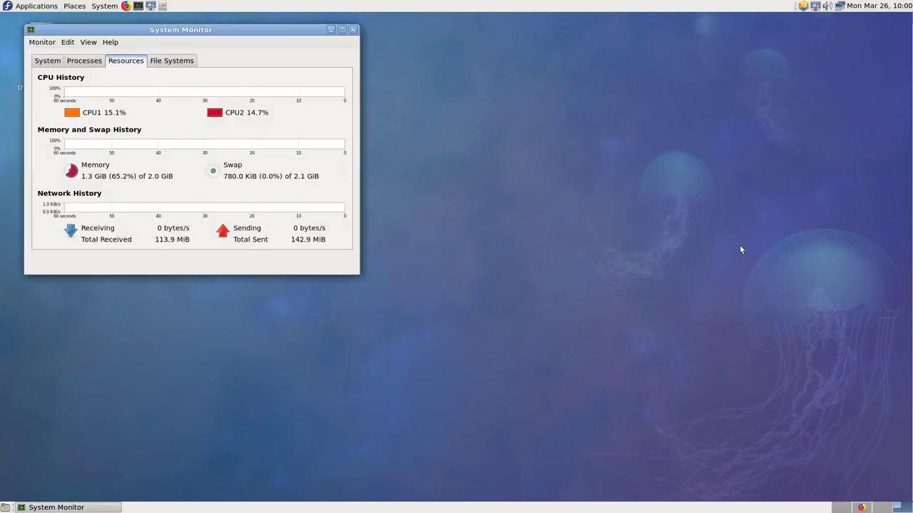
{"action": "left_click", "coordinate": [341, 30]}
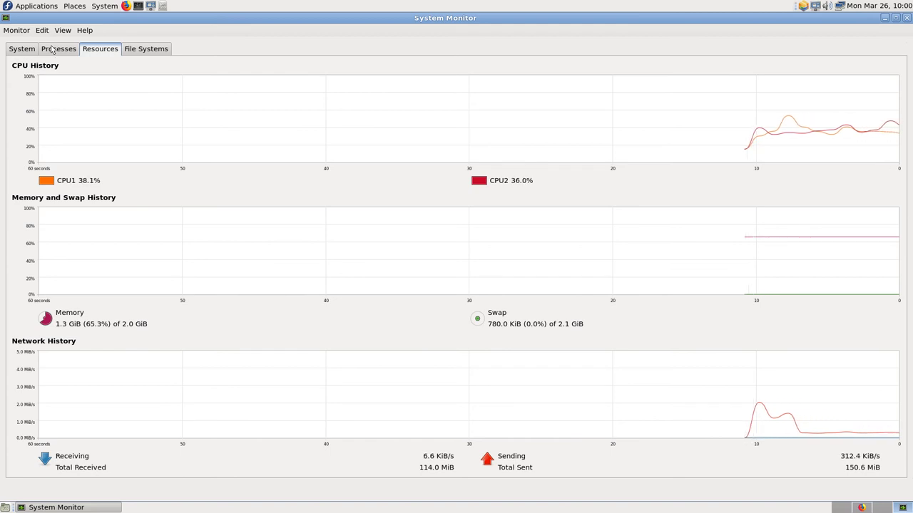
{"action": "left_click", "coordinate": [52, 49]}
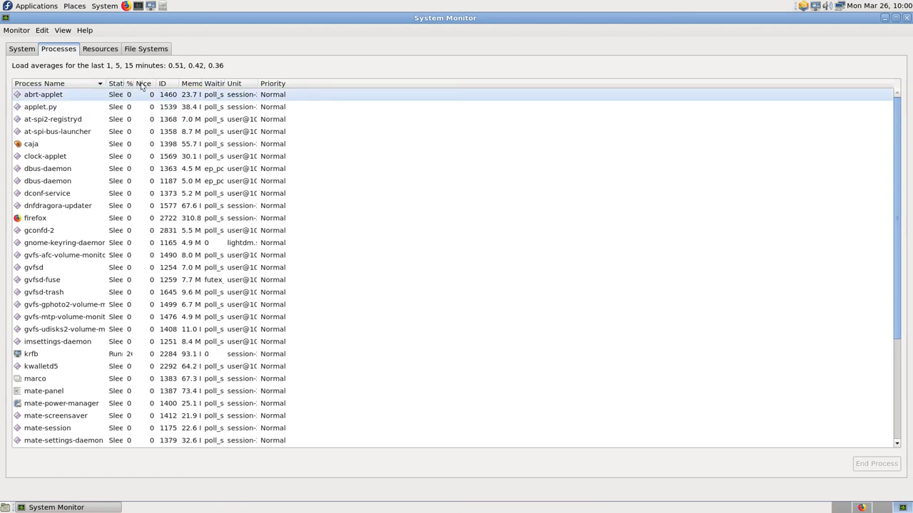
Resize the Status, Nice, Waiting Channel and % CPU columns and sort processes by CPU usage.
{"action": "left_click_drag", "start_coordinate": [131, 85], "coordinate": [145, 86]}
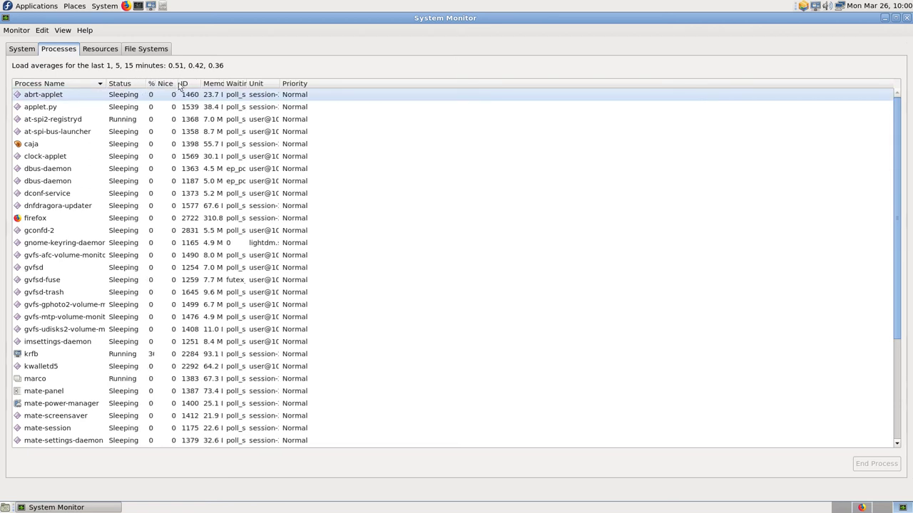
{"action": "left_click_drag", "start_coordinate": [182, 86], "coordinate": [440, 93]}
{"action": "left_click", "coordinate": [377, 97]}
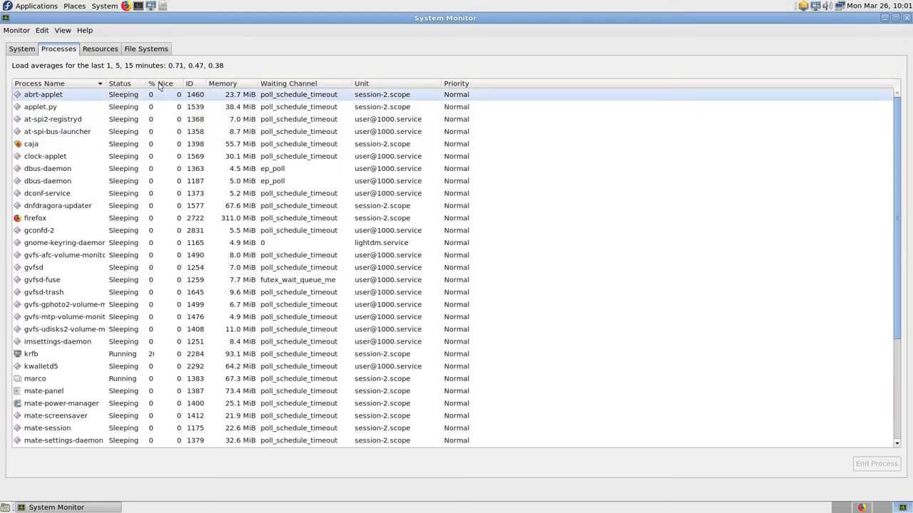
{"action": "left_click_drag", "start_coordinate": [160, 86], "coordinate": [179, 88]}
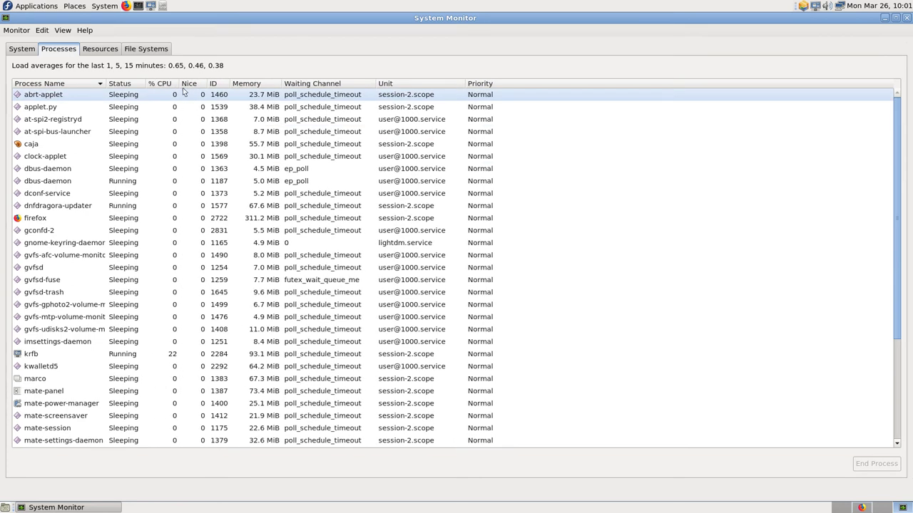
{"action": "left_click", "coordinate": [167, 86]}
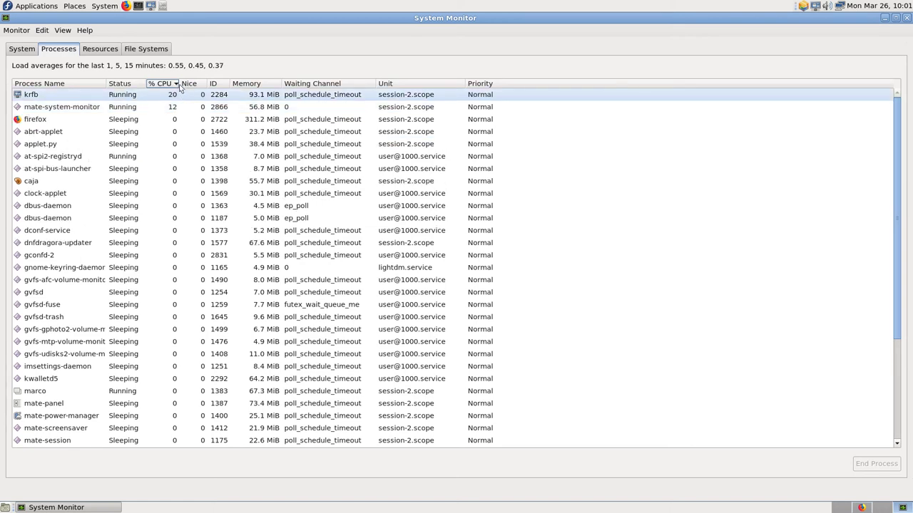
Select the mate-system-monitor and krfb processes, then show the System overview.
{"action": "left_click", "coordinate": [181, 108]}
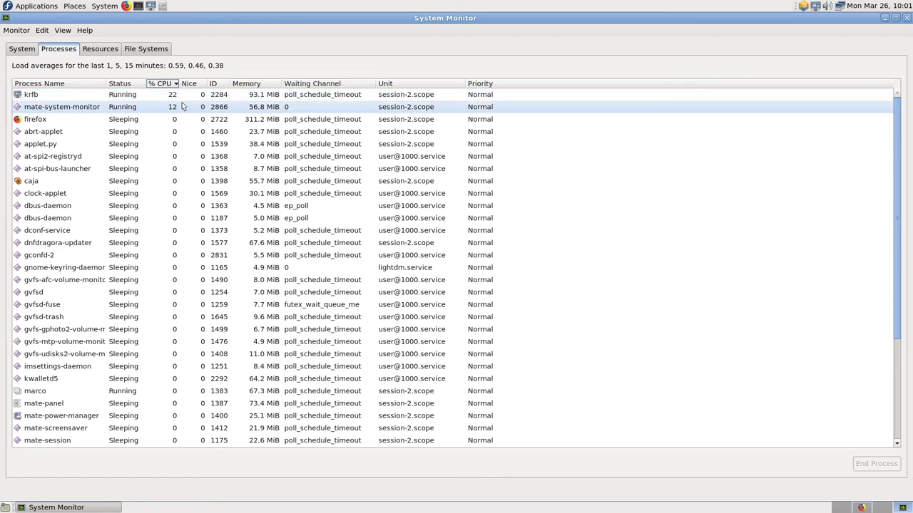
{"action": "left_click", "coordinate": [100, 91]}
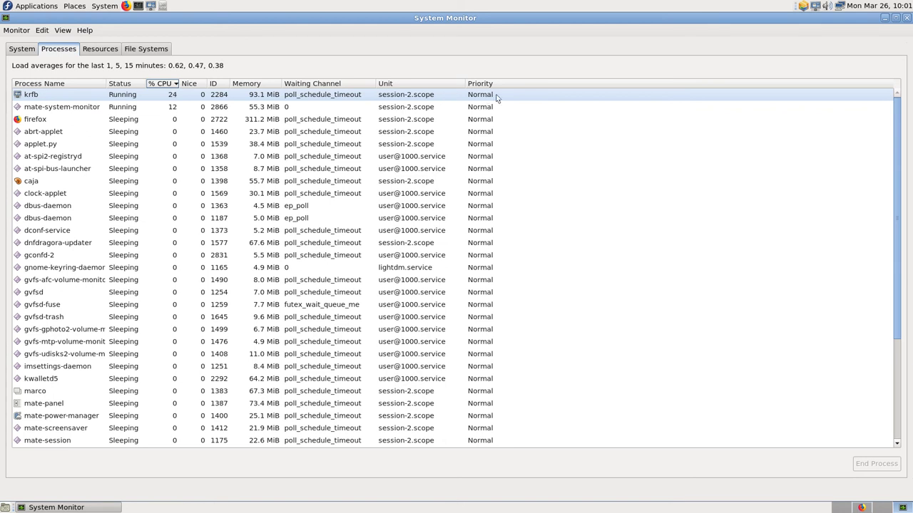
{"action": "left_click", "coordinate": [123, 105]}
{"action": "left_click", "coordinate": [135, 97]}
{"action": "left_click", "coordinate": [22, 50]}
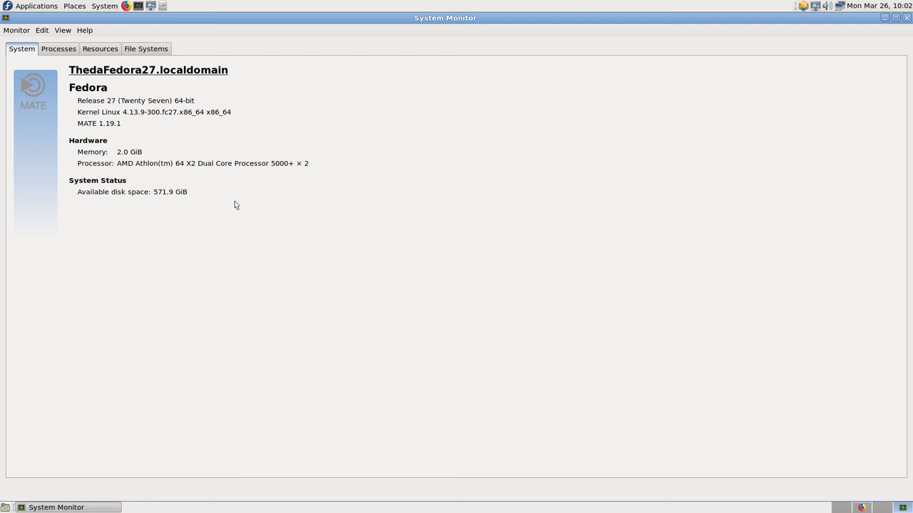
Sort the process list by Memory, largest first, and widen the Memory column.
{"action": "left_click", "coordinate": [65, 50]}
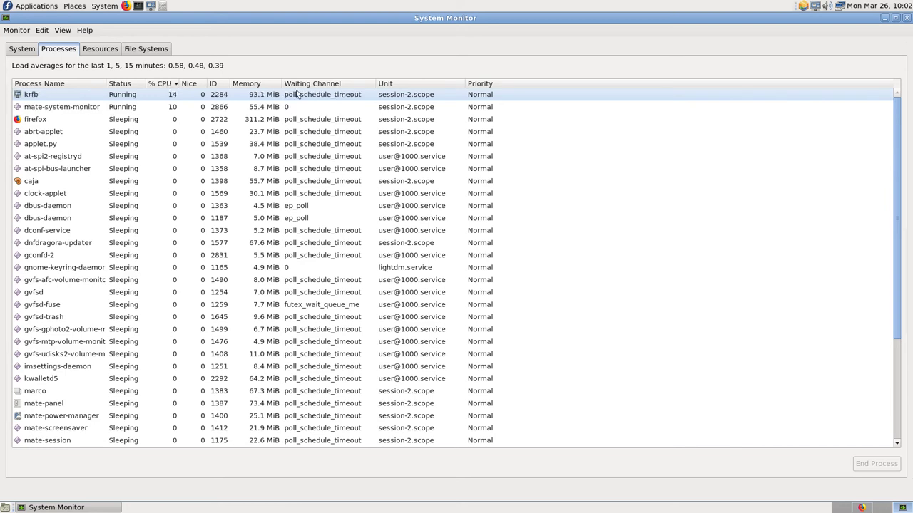
{"action": "left_click", "coordinate": [269, 84]}
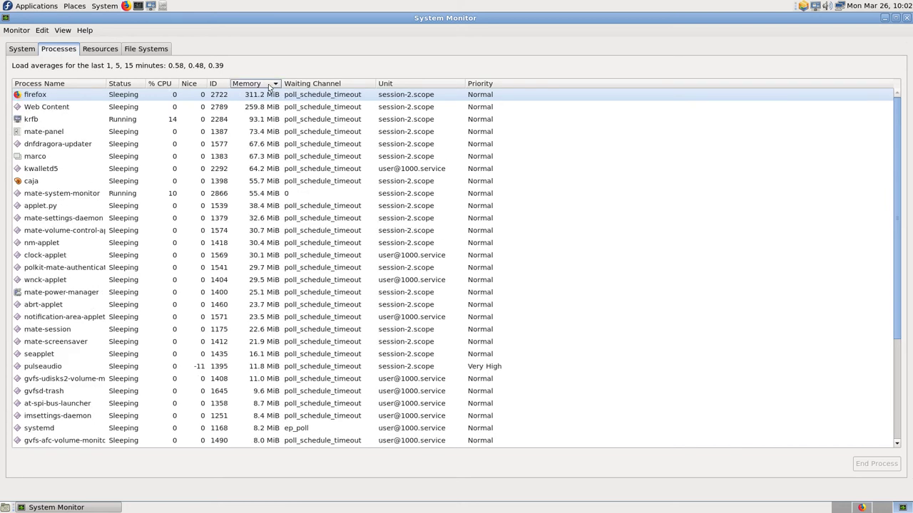
{"action": "left_click", "coordinate": [270, 84]}
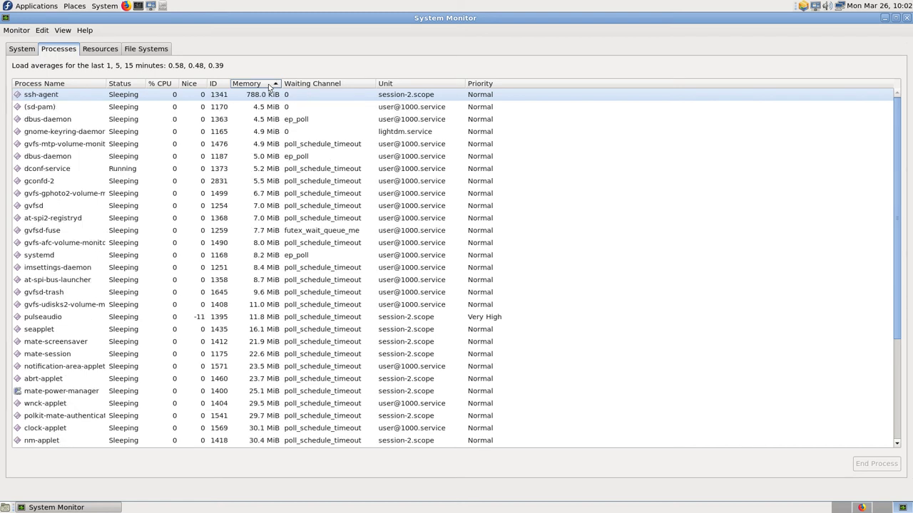
{"action": "left_click", "coordinate": [270, 85]}
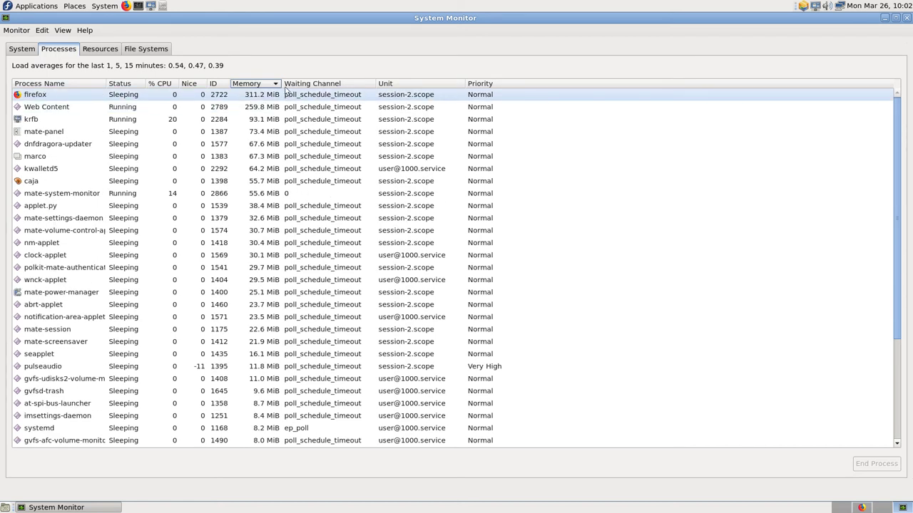
{"action": "left_click_drag", "start_coordinate": [283, 84], "coordinate": [300, 84]}
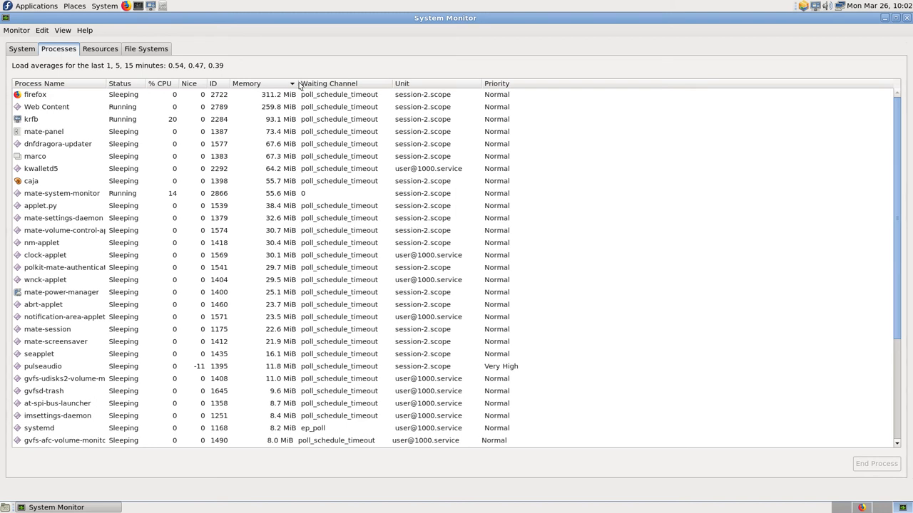
Step through the krfb, Web Content and firefox process rows.
{"action": "left_click", "coordinate": [156, 122]}
{"action": "key", "text": "Up"}
{"action": "key", "text": "Up"}
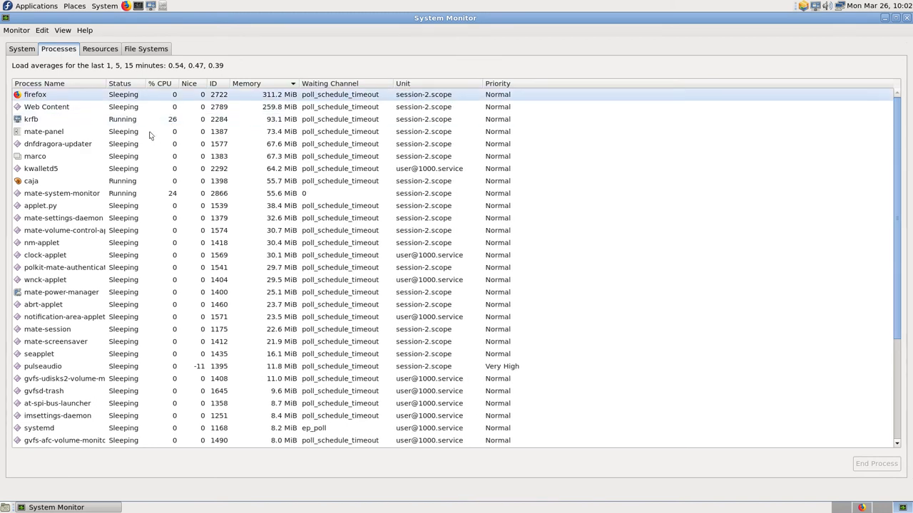
{"action": "key", "text": "Down"}
{"action": "key", "text": "Down"}
{"action": "key", "text": "Down"}
{"action": "key", "text": "Down"}
{"action": "key", "text": "Down"}
{"action": "key", "text": "Up"}
{"action": "key", "text": "Up"}
{"action": "key", "text": "Up"}
{"action": "key", "text": "Up"}
{"action": "key", "text": "Up"}
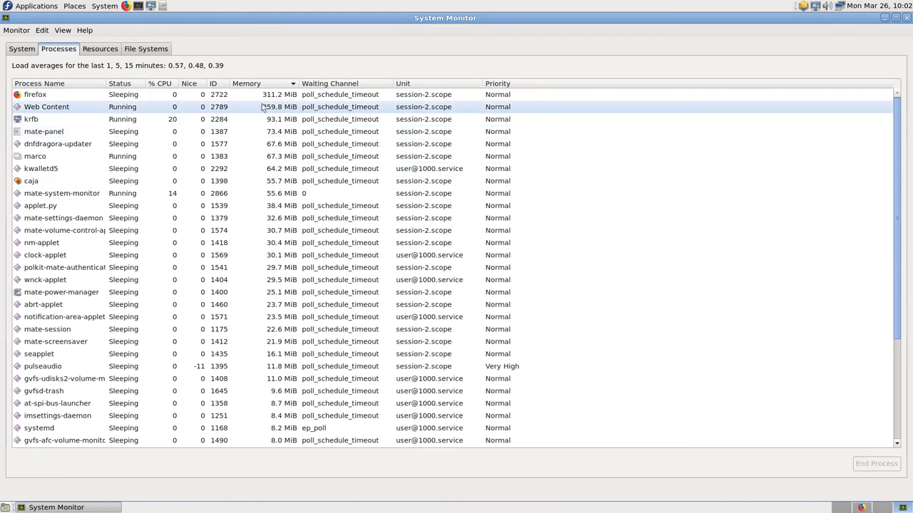
{"action": "left_click", "coordinate": [284, 105]}
{"action": "left_click", "coordinate": [286, 120]}
{"action": "left_click", "coordinate": [285, 107]}
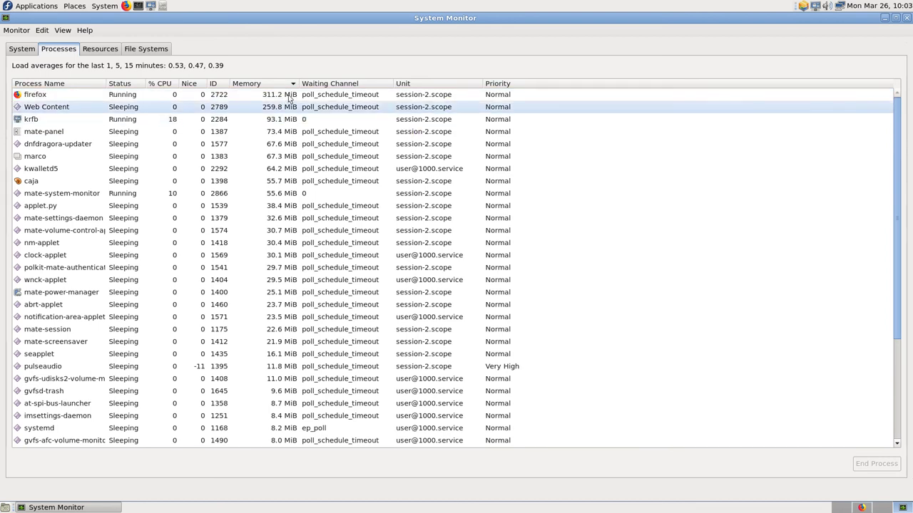
{"action": "left_click", "coordinate": [284, 99]}
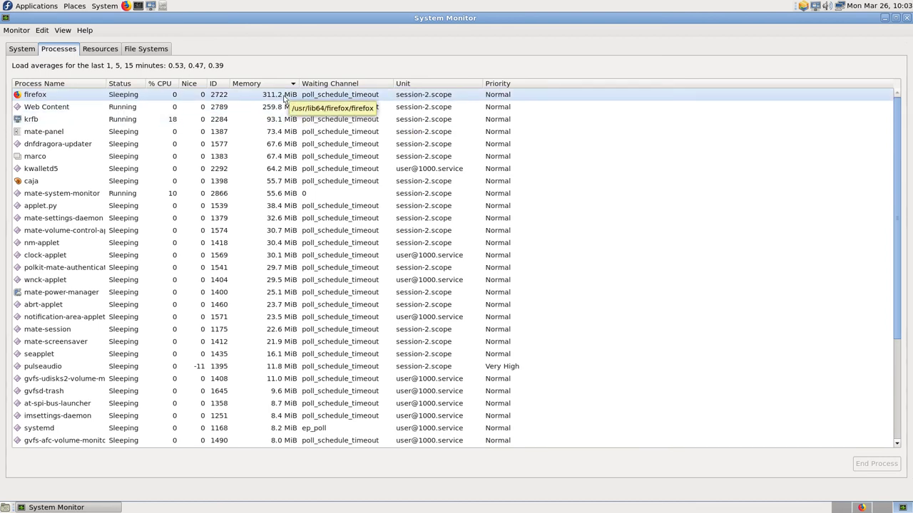
Click through more process rows, then show the Resources history graphs.
{"action": "left_click", "coordinate": [214, 109]}
{"action": "left_click", "coordinate": [171, 132]}
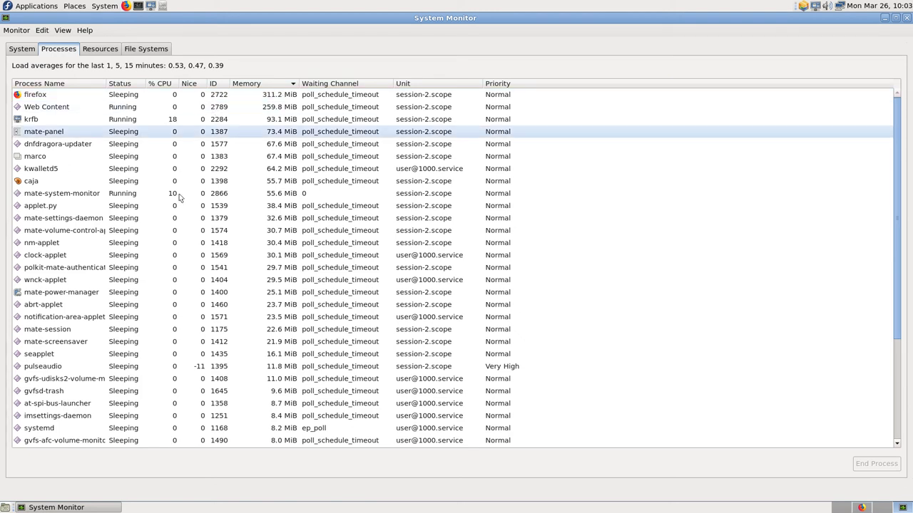
{"action": "left_click", "coordinate": [180, 156]}
{"action": "left_click", "coordinate": [176, 119]}
{"action": "left_click", "coordinate": [172, 95]}
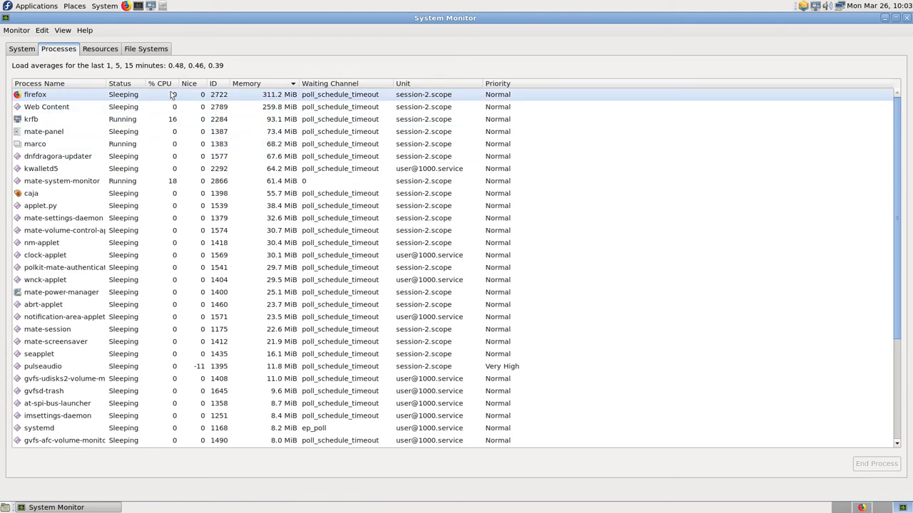
{"action": "left_click", "coordinate": [287, 107]}
{"action": "left_click", "coordinate": [285, 119]}
{"action": "left_click", "coordinate": [283, 181]}
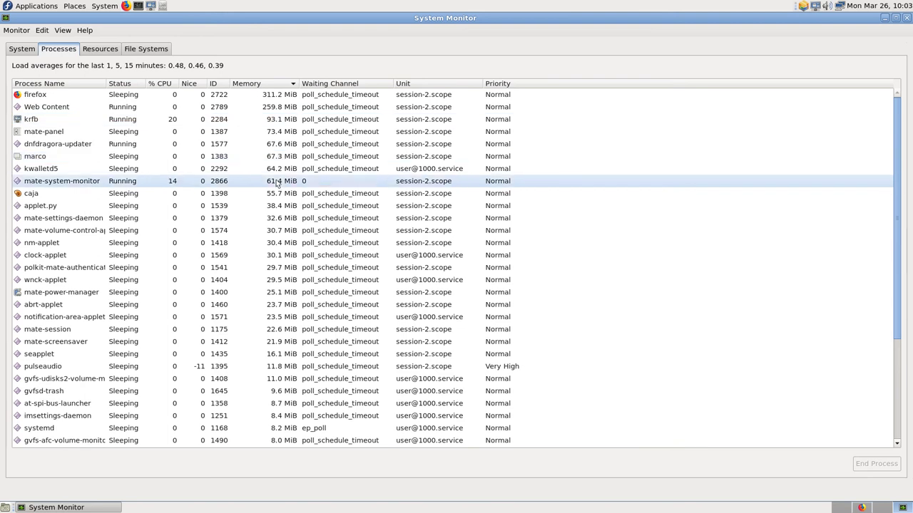
{"action": "left_click", "coordinate": [279, 131]}
{"action": "left_click", "coordinate": [278, 96]}
{"action": "left_click", "coordinate": [280, 107]}
{"action": "left_click", "coordinate": [275, 99]}
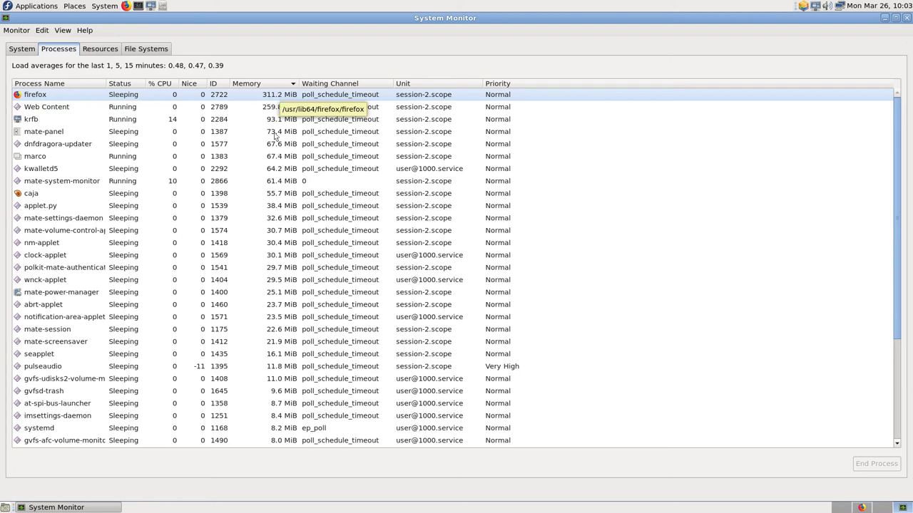
{"action": "left_click", "coordinate": [277, 156]}
{"action": "left_click", "coordinate": [275, 169]}
{"action": "left_click", "coordinate": [273, 107]}
{"action": "left_click", "coordinate": [273, 95]}
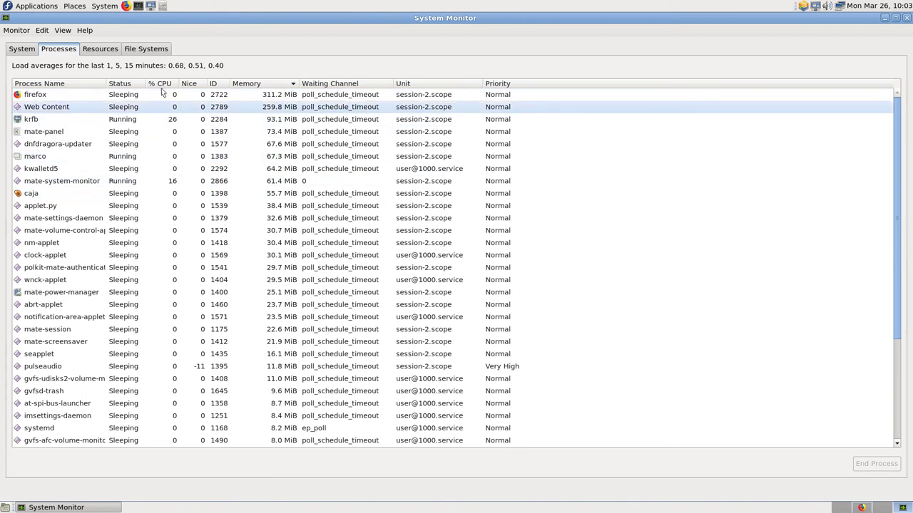
{"action": "left_click", "coordinate": [113, 51]}
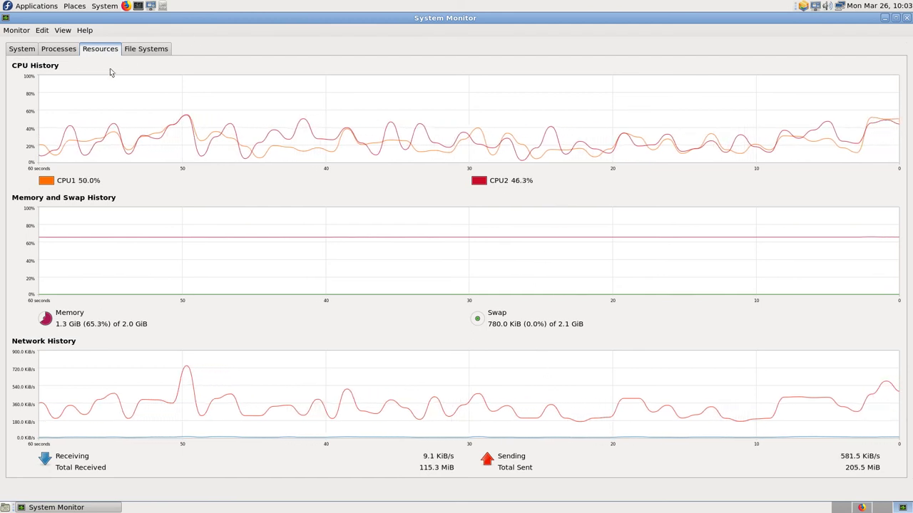
View File Systems and Resources, reselect mate-system-monitor and krfb processes, then close System Monitor.
{"action": "left_click", "coordinate": [154, 48]}
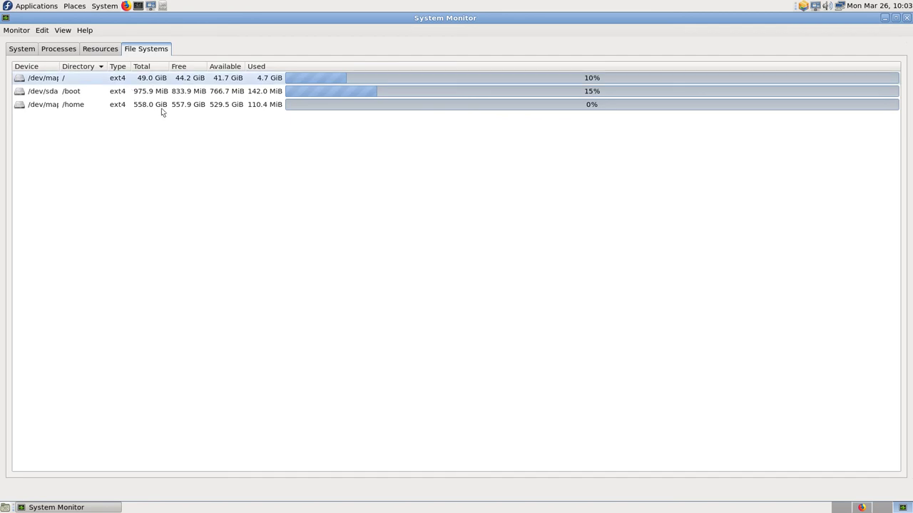
{"action": "left_click", "coordinate": [100, 50]}
{"action": "left_click", "coordinate": [59, 50]}
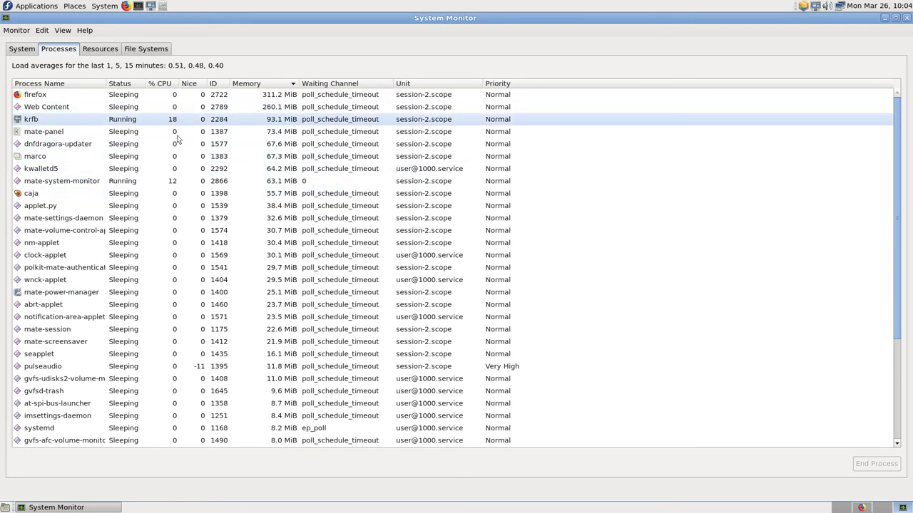
{"action": "left_click", "coordinate": [175, 183]}
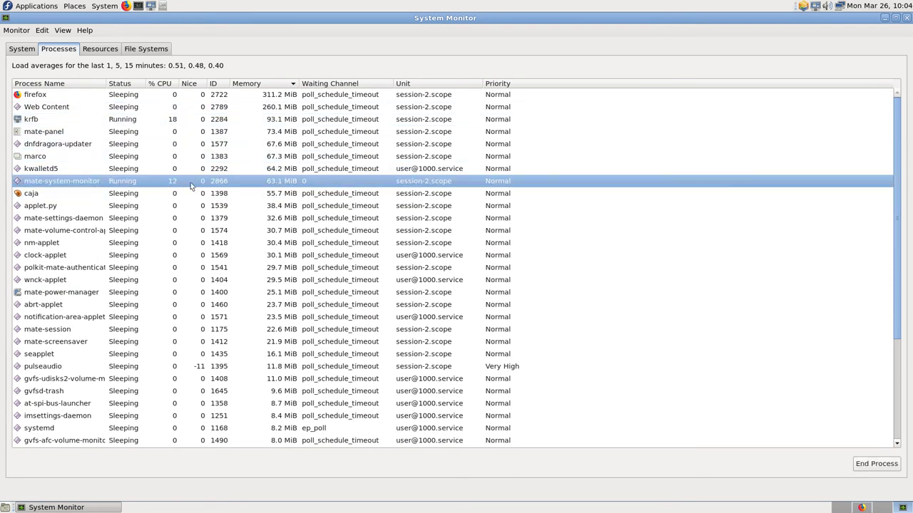
{"action": "left_click", "coordinate": [175, 121]}
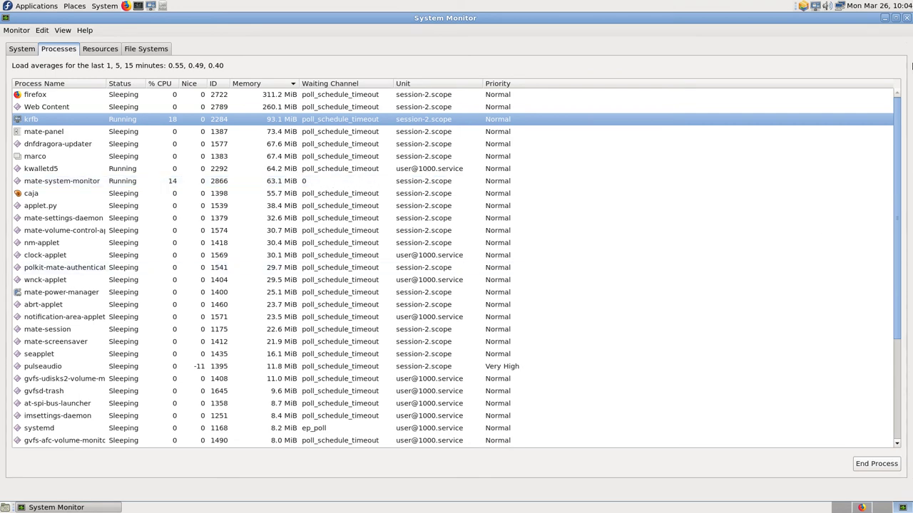
{"action": "left_click", "coordinate": [907, 19]}
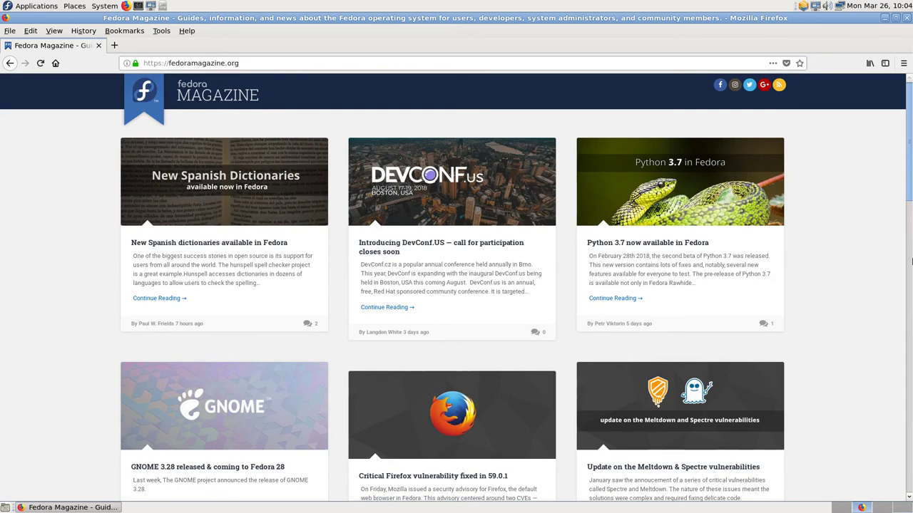
Load youtube.com from the address bar.
{"action": "left_click", "coordinate": [300, 64]}
{"action": "type", "text": "yout"}
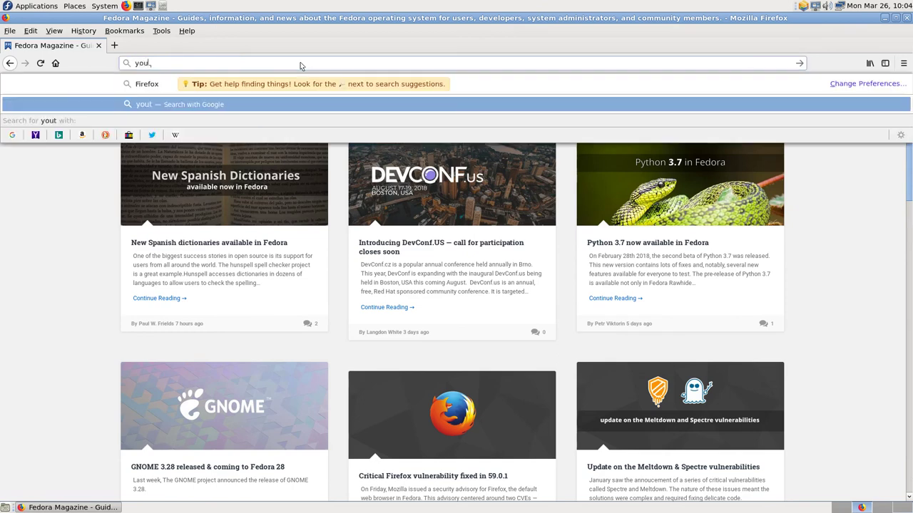
{"action": "type", "text": "ube.com"}
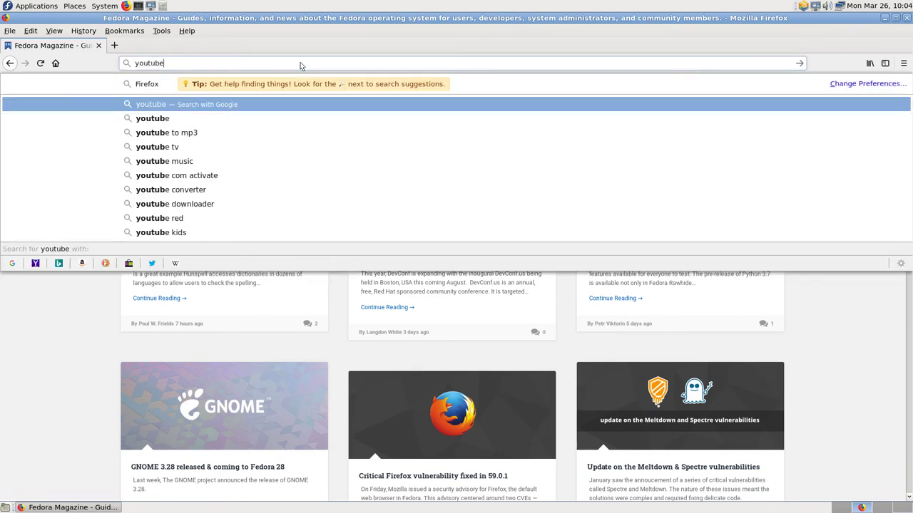
{"action": "key", "text": "Return"}
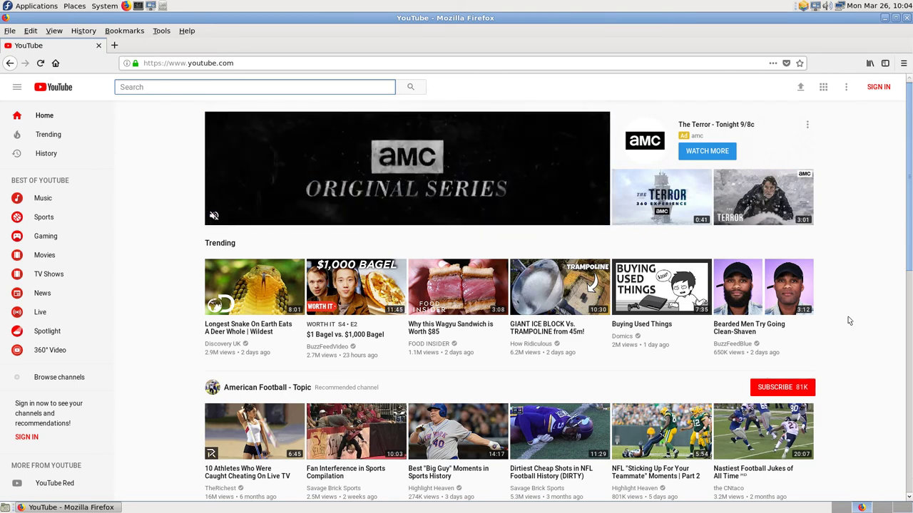
Load the YouTube channel address ending in /dweb98.
{"action": "left_click", "coordinate": [256, 62]}
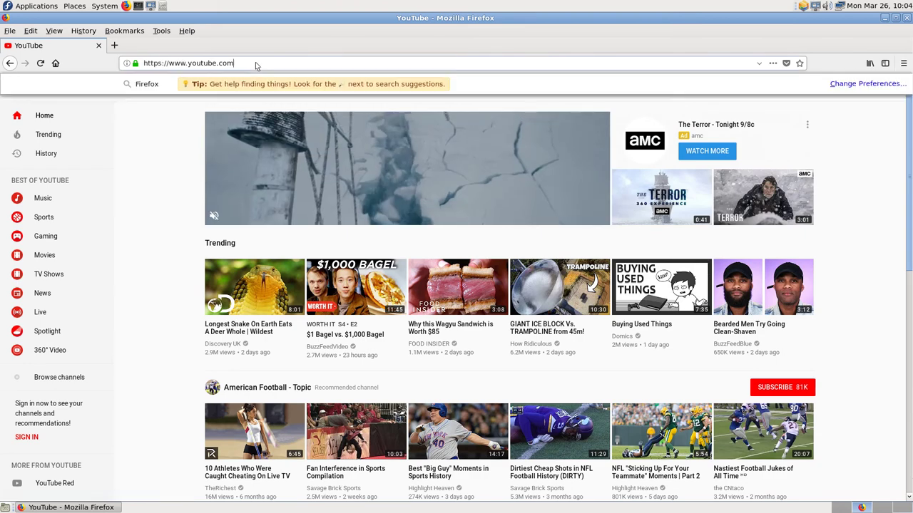
{"action": "type", "text": "/"}
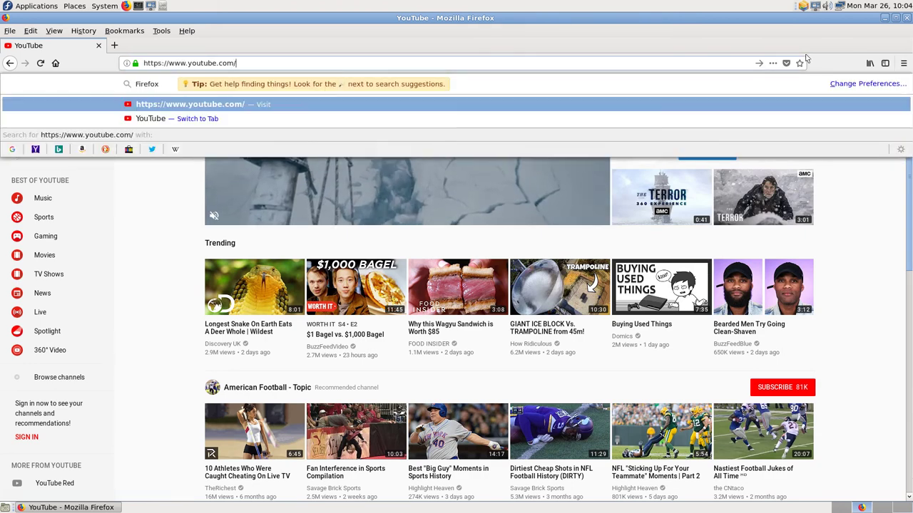
{"action": "type", "text": "dweb98"}
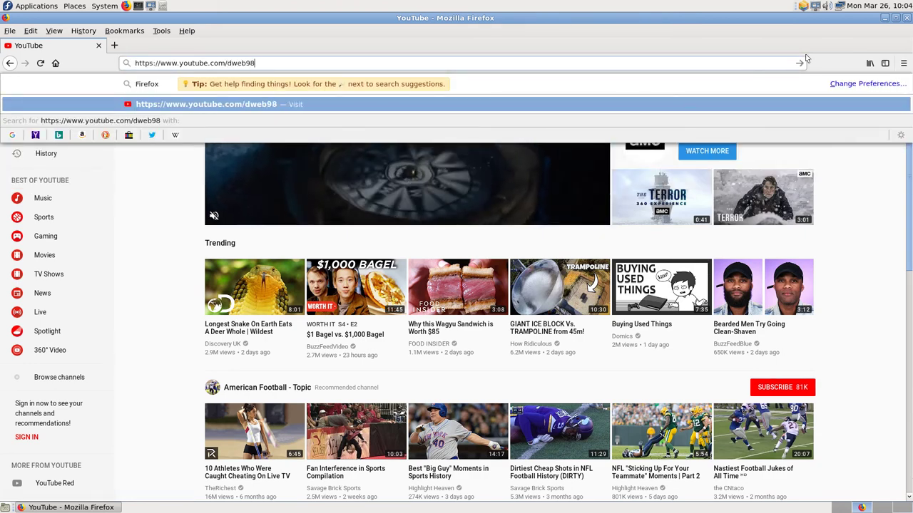
{"action": "key", "text": "Return"}
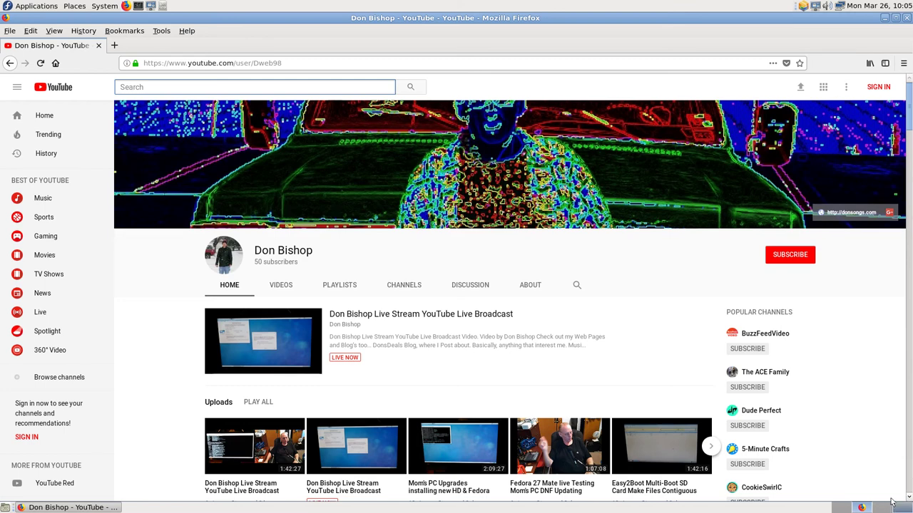
Open the channel's live stream, which cannot play, then quit Firefox with Ctrl+Q.
{"action": "scroll", "coordinate": [870, 401], "scroll_direction": "down", "scroll_amount": 1}
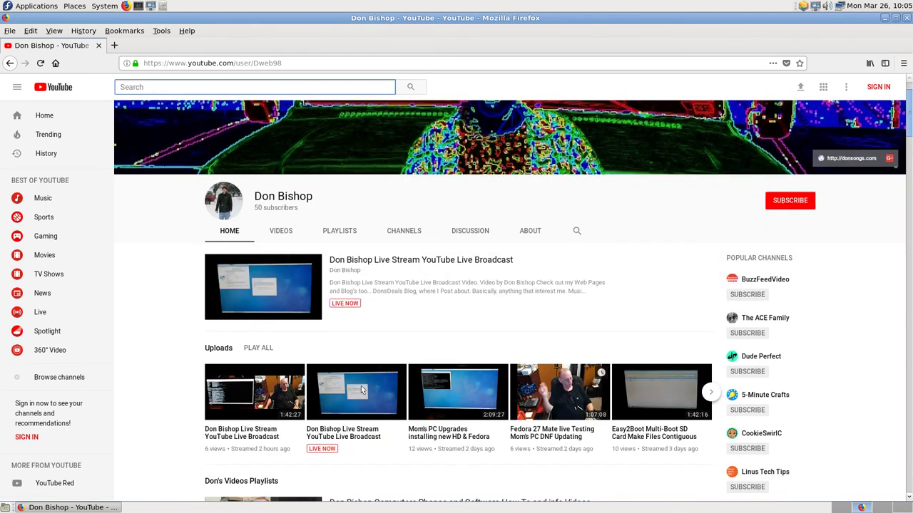
{"action": "left_click", "coordinate": [286, 287]}
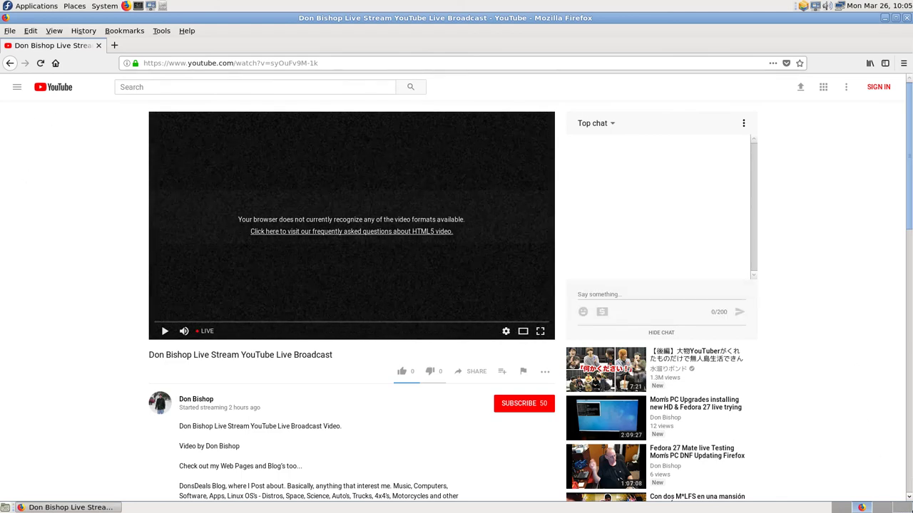
{"action": "key", "text": "ctrl+q"}
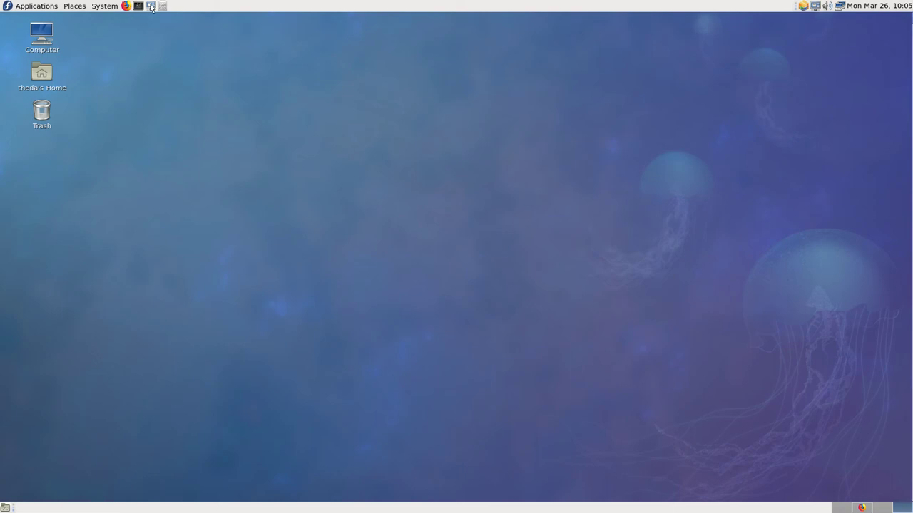
Launch MATE System Monitor, select the Web Content process, then switch to workspace 2.
{"action": "left_click", "coordinate": [26, 9]}
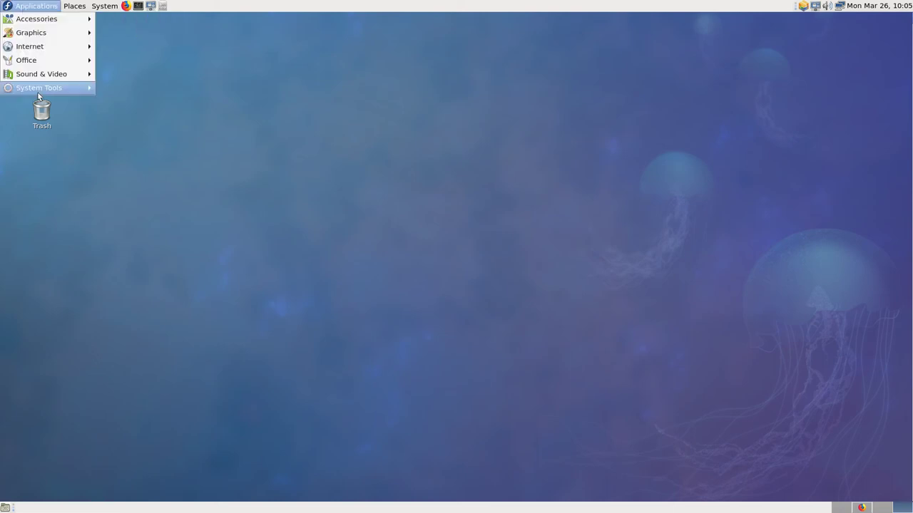
{"action": "mouse_move", "coordinate": [38, 93]}
{"action": "left_click", "coordinate": [163, 183]}
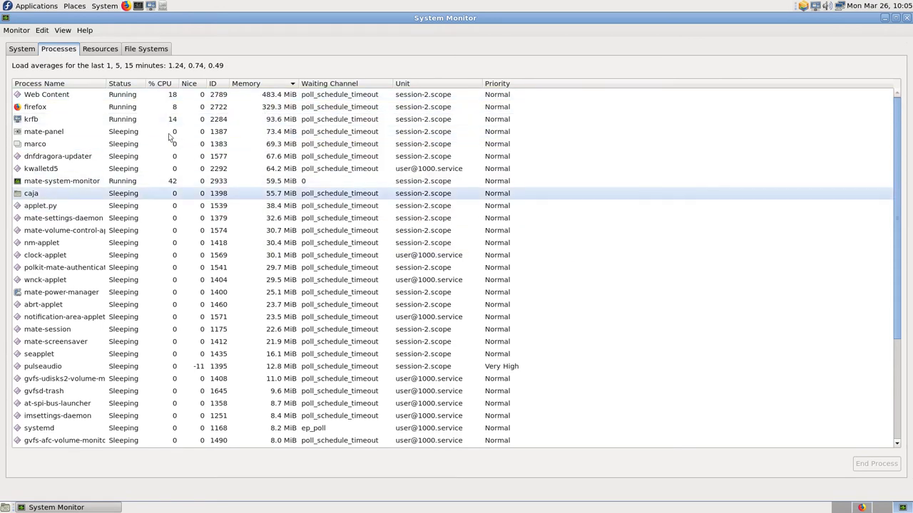
{"action": "left_click", "coordinate": [188, 97]}
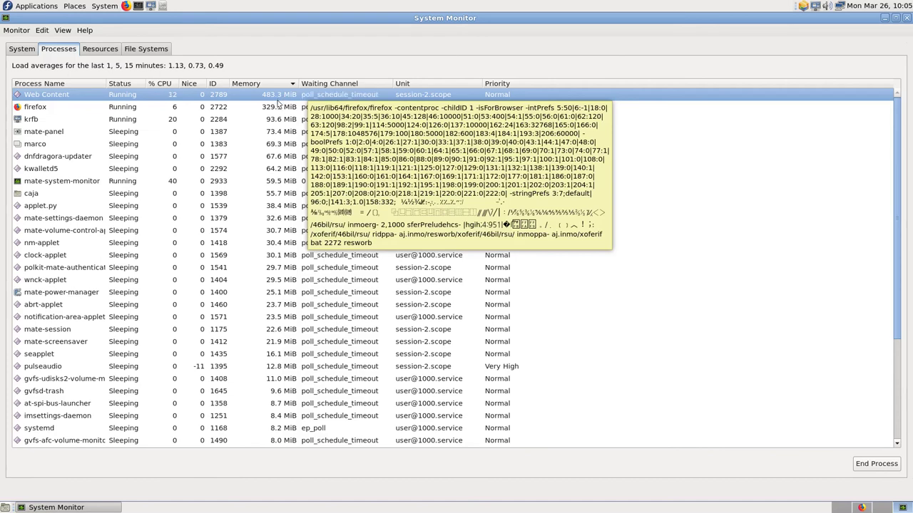
{"action": "left_click", "coordinate": [860, 508]}
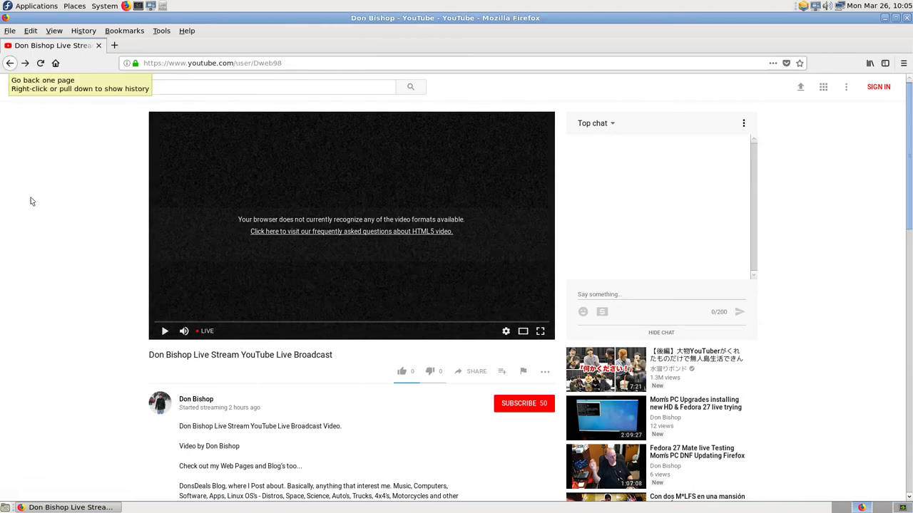
Go back from the live broadcast to the YouTube channel's home page.
{"action": "left_click", "coordinate": [9, 63]}
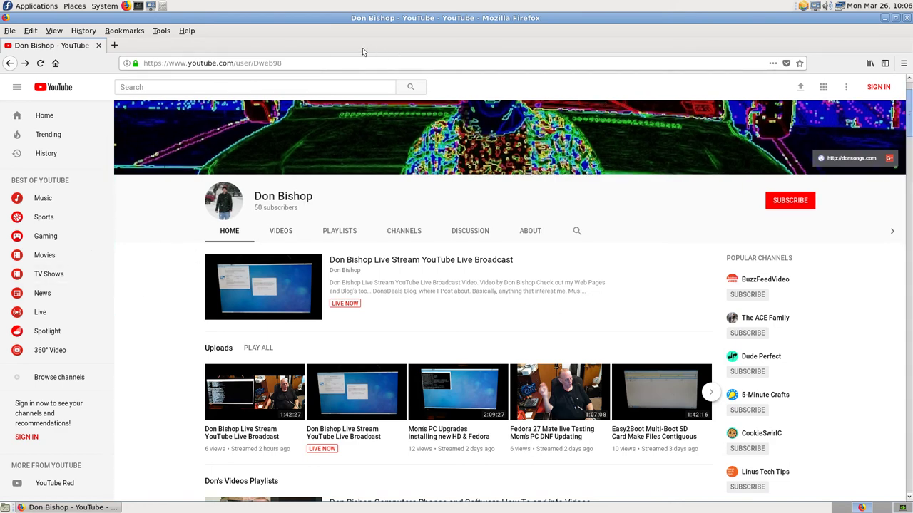
Bookmark the channel page into the Bookmarks Toolbar folder.
{"action": "right_click", "coordinate": [151, 247]}
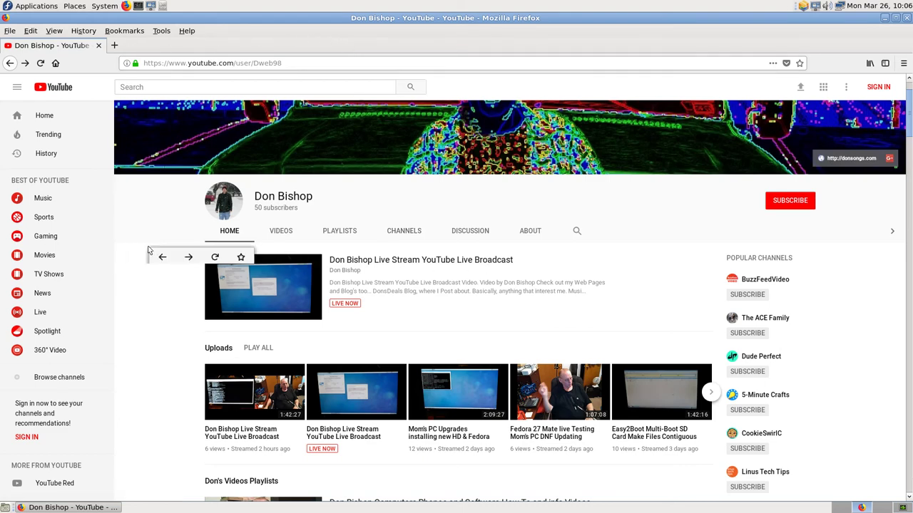
{"action": "left_click", "coordinate": [559, 42]}
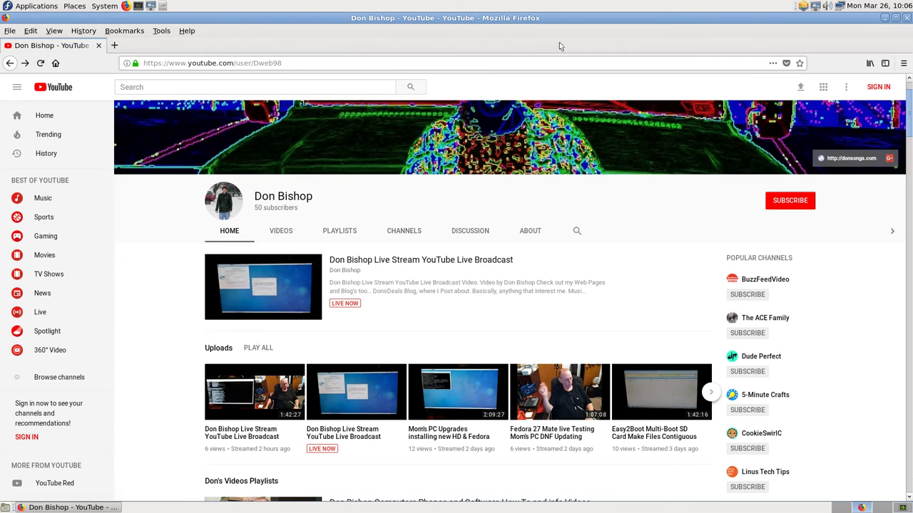
{"action": "left_click", "coordinate": [800, 64]}
{"action": "left_click", "coordinate": [722, 131]}
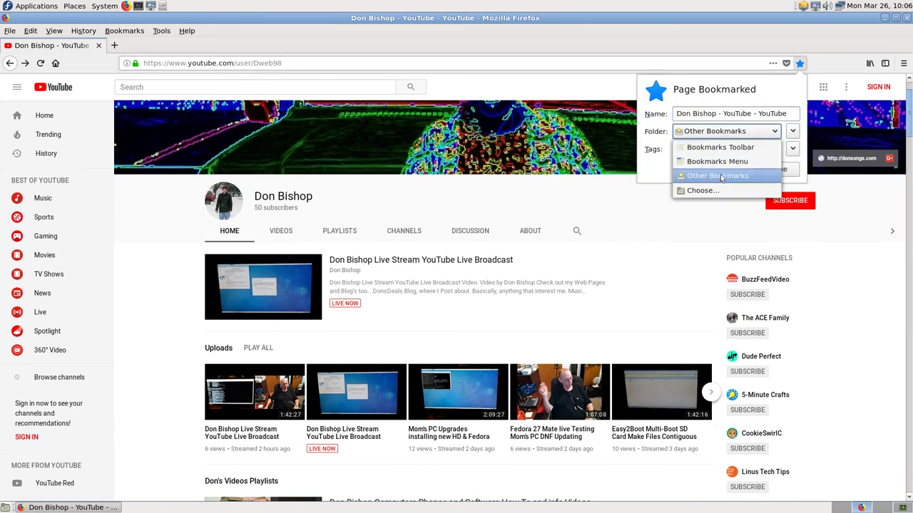
{"action": "left_click", "coordinate": [729, 150]}
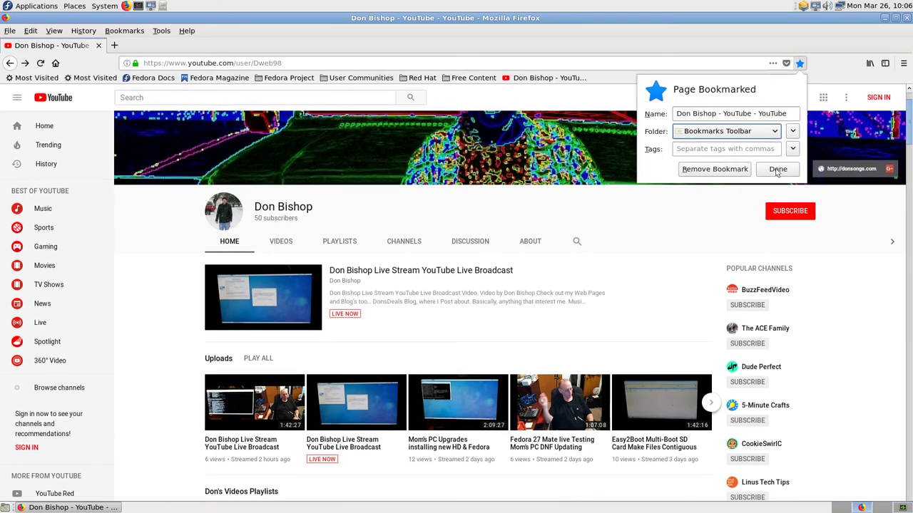
{"action": "left_click", "coordinate": [778, 170]}
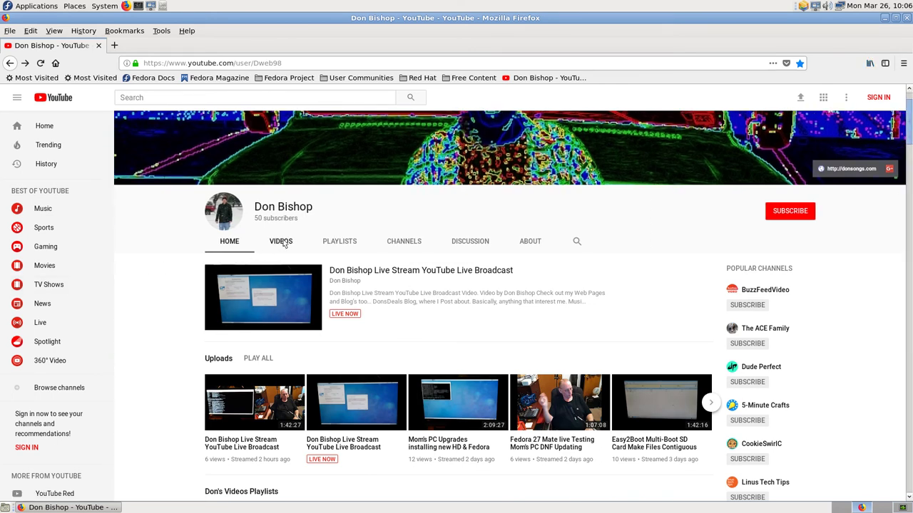
Open the first upload, then reload the channel page from the new toolbar bookmark.
{"action": "scroll", "coordinate": [160, 377], "scroll_direction": "down", "scroll_amount": 2}
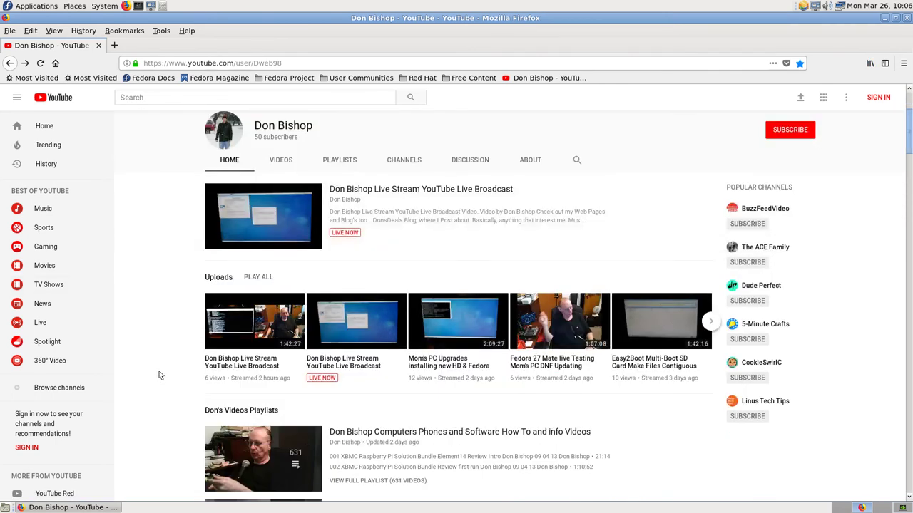
{"action": "left_click", "coordinate": [230, 324]}
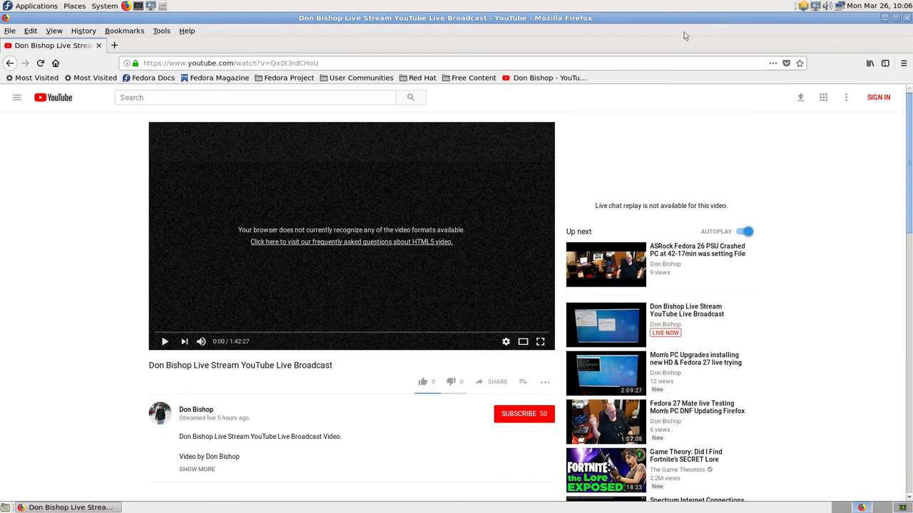
{"action": "left_click", "coordinate": [545, 79]}
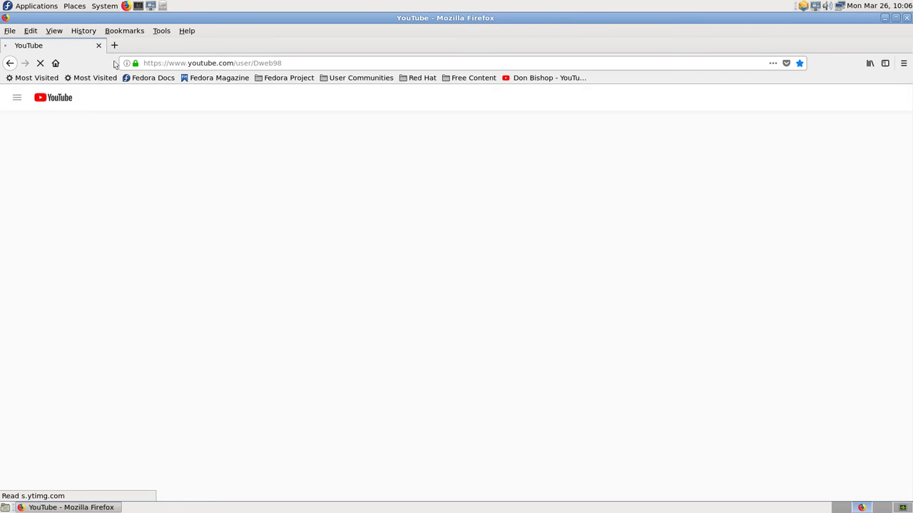
Change the OpenH264 Video Codec plugin from Never Activate to Always Activate, then close Add-ons Manager.
{"action": "left_click", "coordinate": [161, 32]}
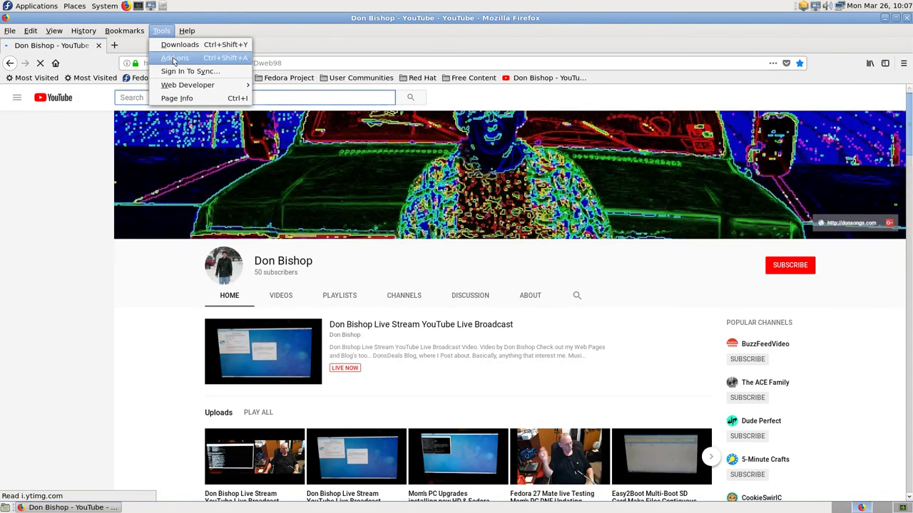
{"action": "left_click", "coordinate": [174, 58]}
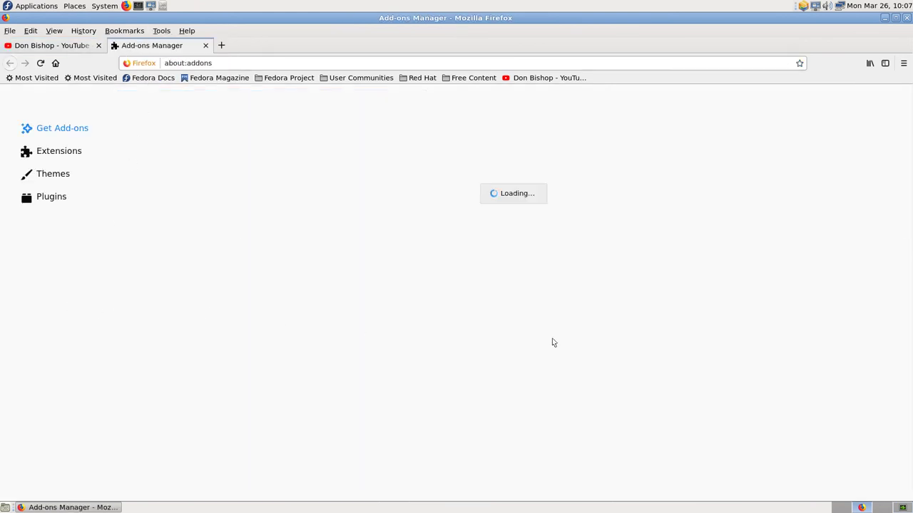
{"action": "left_click", "coordinate": [52, 151]}
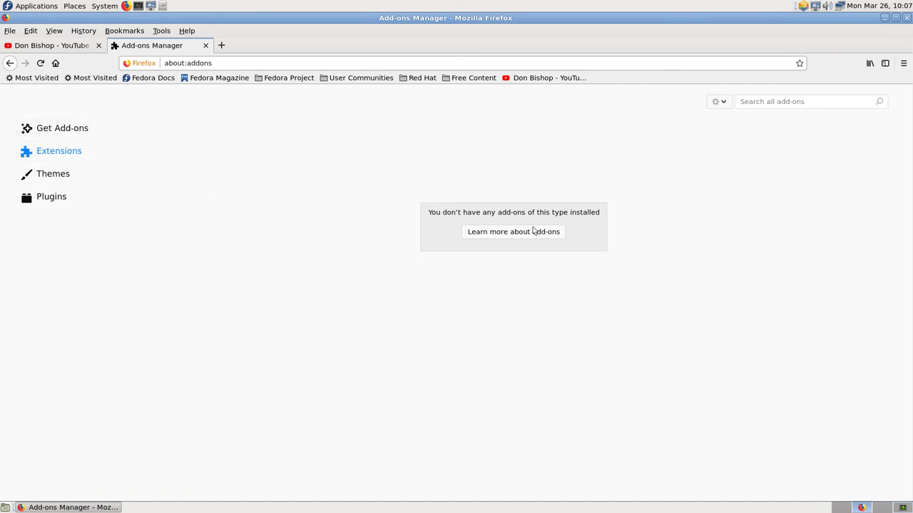
{"action": "left_click", "coordinate": [52, 199]}
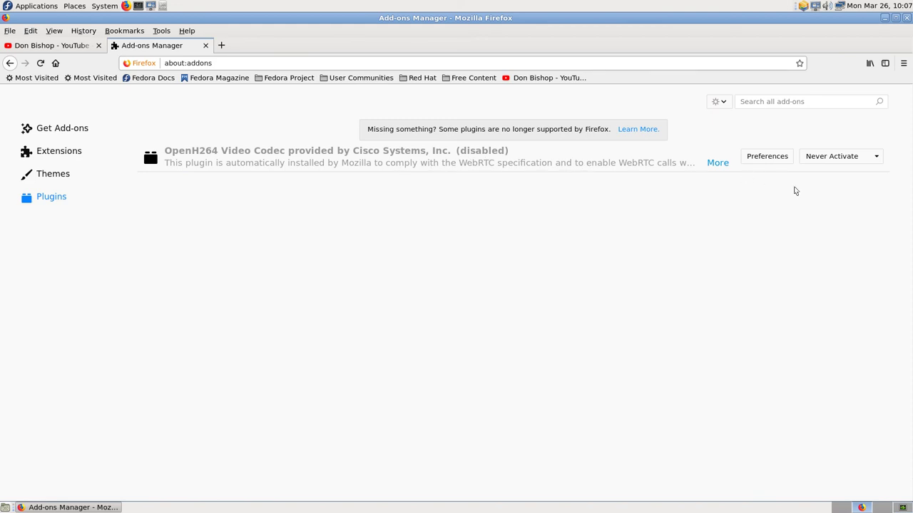
{"action": "left_click", "coordinate": [875, 156]}
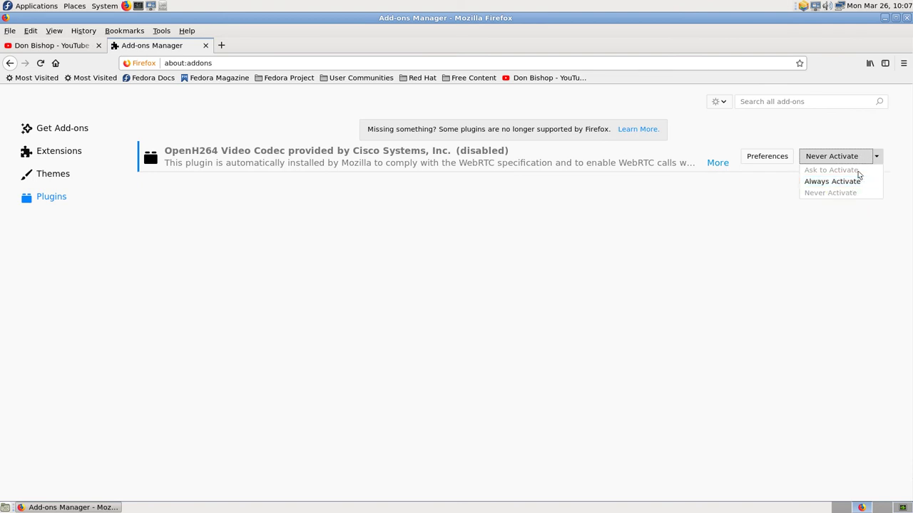
{"action": "left_click", "coordinate": [857, 186]}
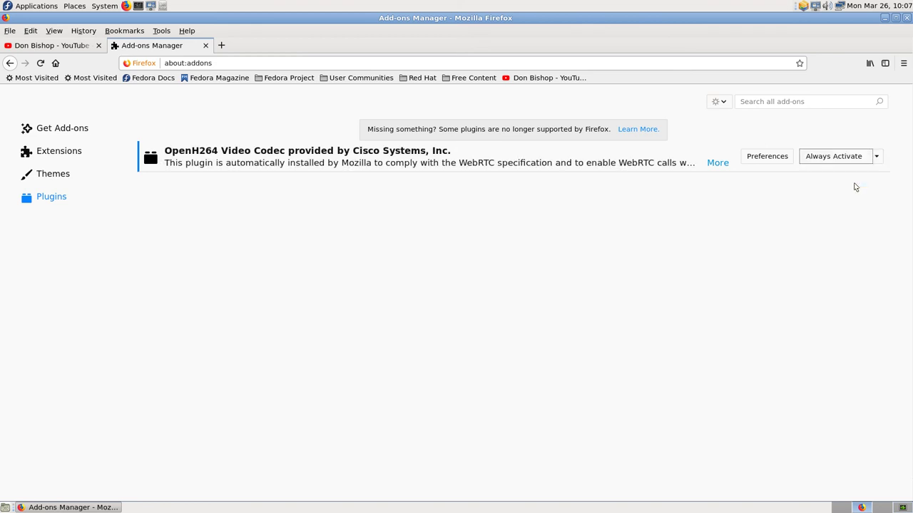
{"action": "left_click", "coordinate": [715, 163]}
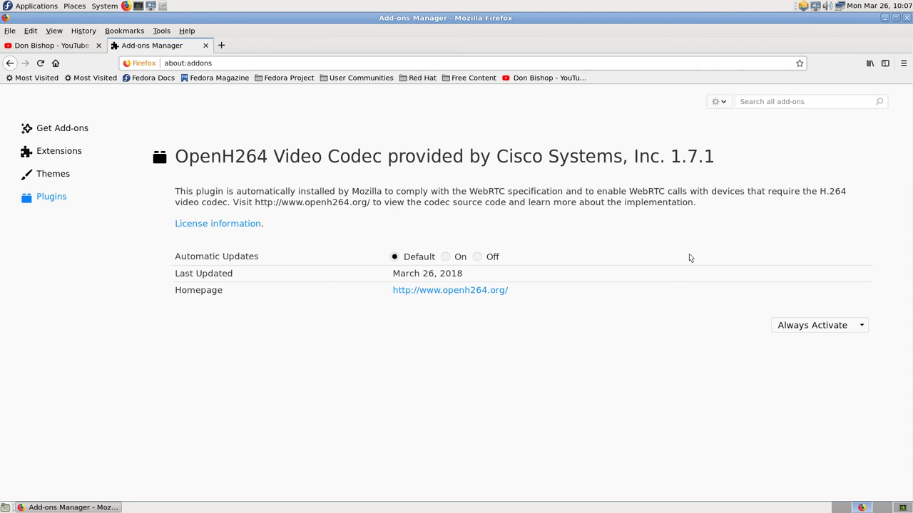
{"action": "left_click", "coordinate": [207, 46]}
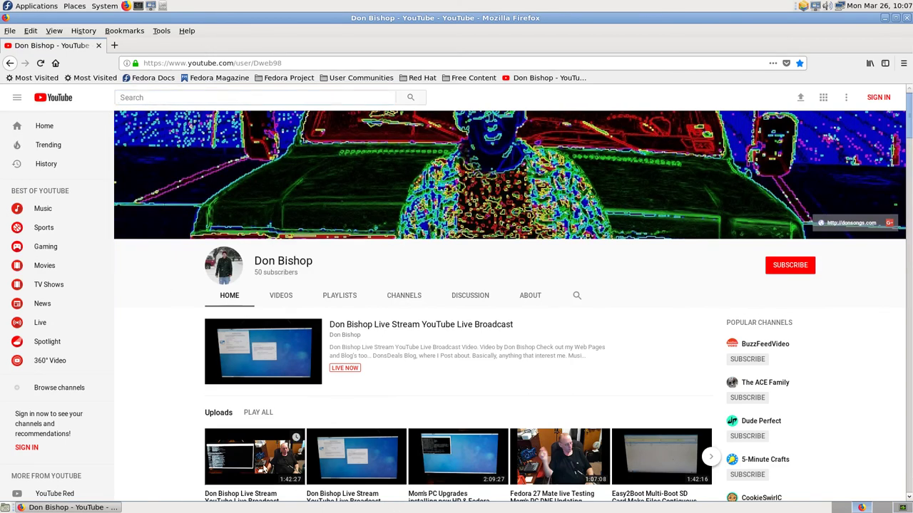
Open the 1:42:27 upload, then close Firefox and the System Monitor.
{"action": "left_click", "coordinate": [255, 456]}
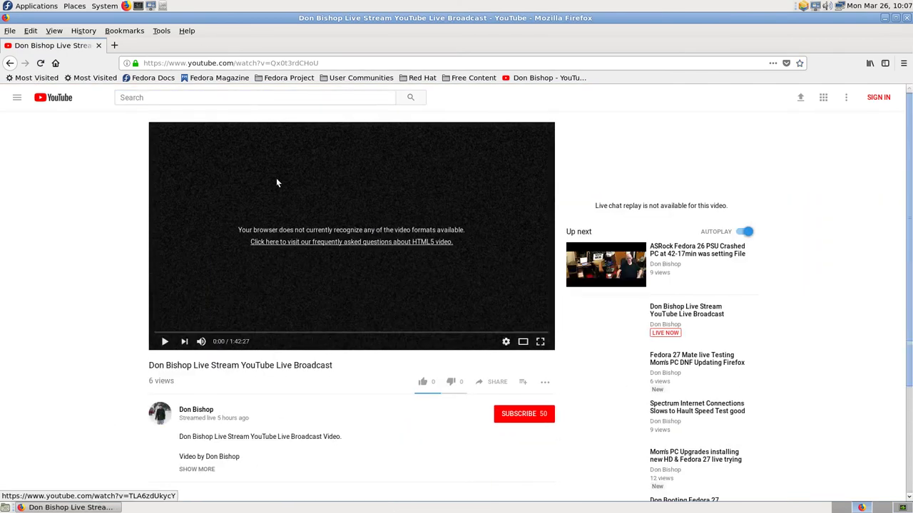
{"action": "left_click", "coordinate": [908, 20]}
{"action": "key", "text": "ctrl+shift+Escape"}
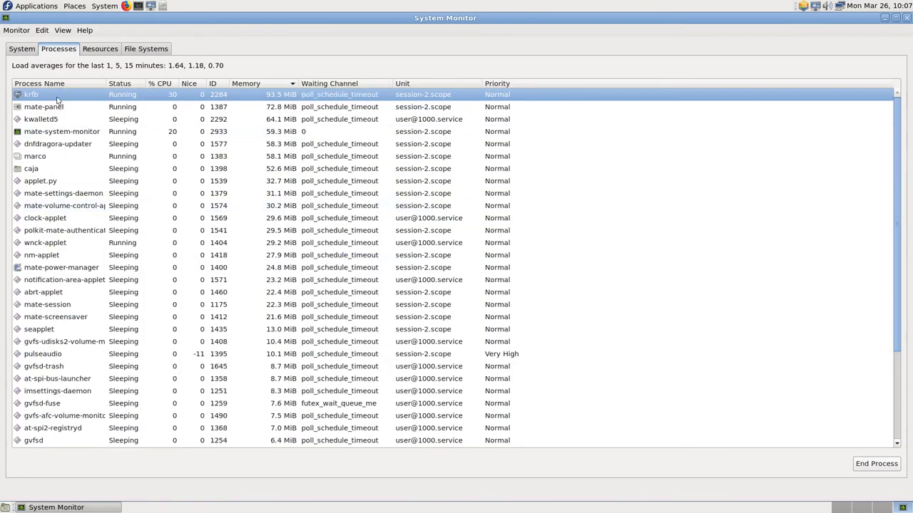
{"action": "left_click", "coordinate": [907, 18]}
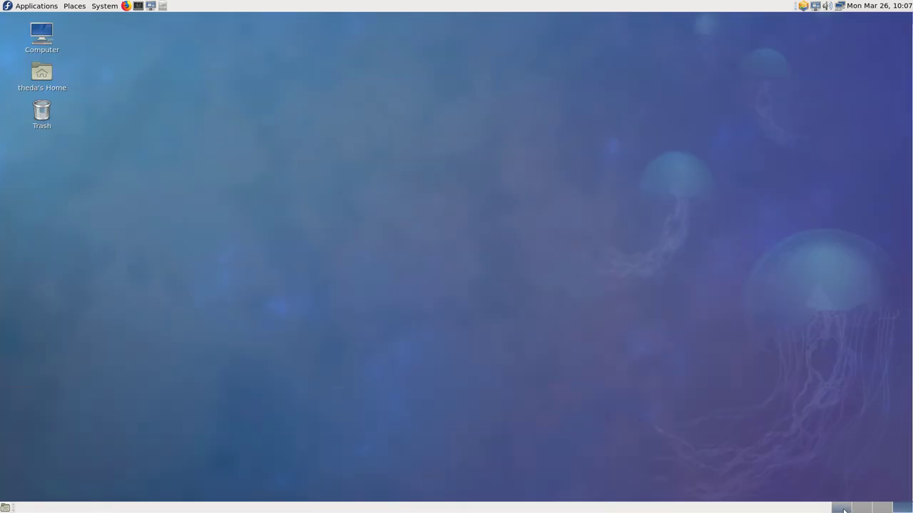
Switch to workspace 3 and then back to workspace 2.
{"action": "left_click", "coordinate": [883, 508]}
{"action": "left_click", "coordinate": [862, 508]}
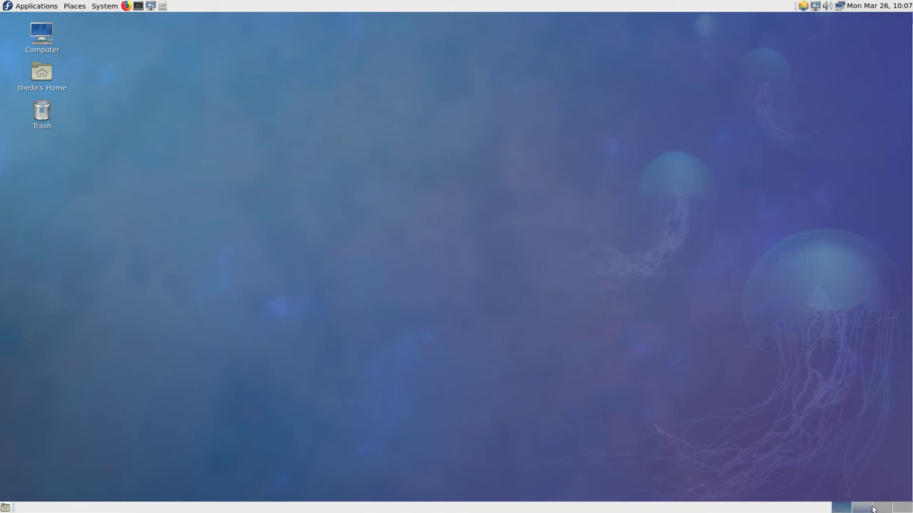
{"action": "scroll", "coordinate": [886, 508], "scroll_direction": "down", "scroll_amount": 2}
{"action": "scroll", "coordinate": [887, 508], "scroll_direction": "up", "scroll_amount": 2}
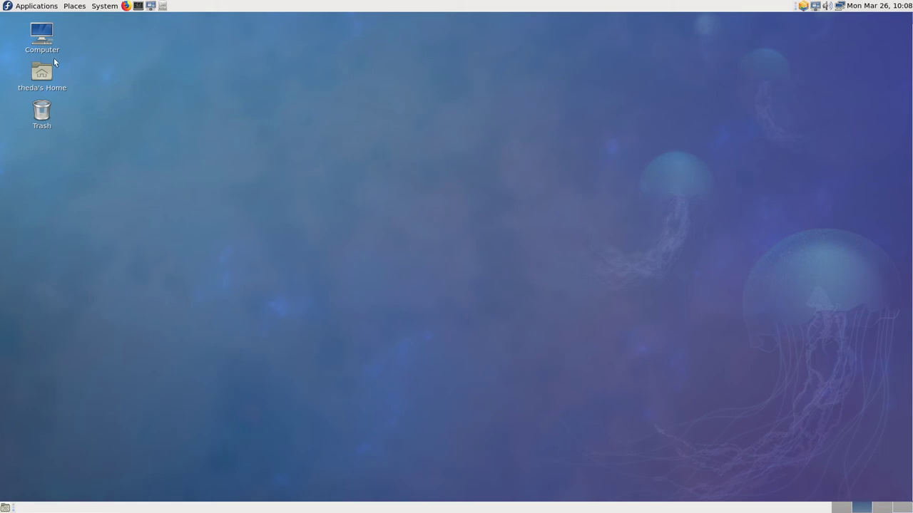
Launch Firefox, open the channel from its toolbar bookmark, and visit then leave the live stream.
{"action": "left_click", "coordinate": [126, 5]}
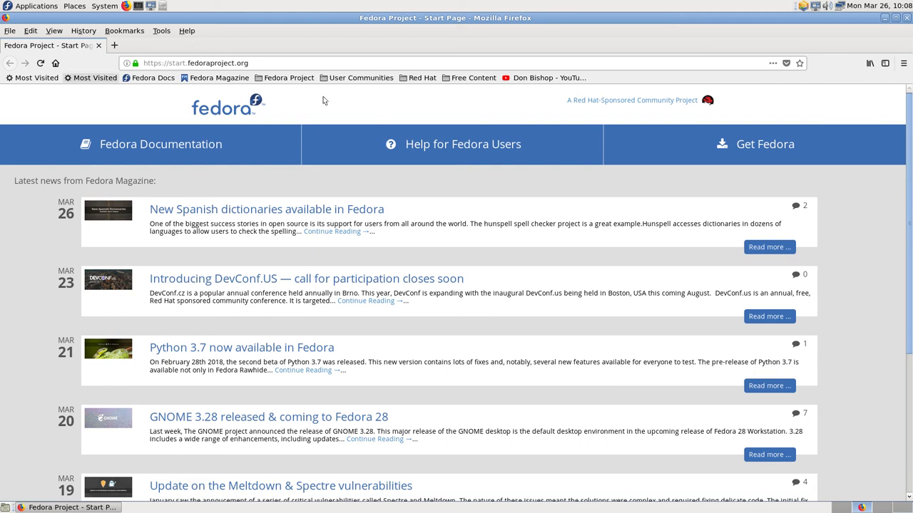
{"action": "left_click", "coordinate": [525, 78]}
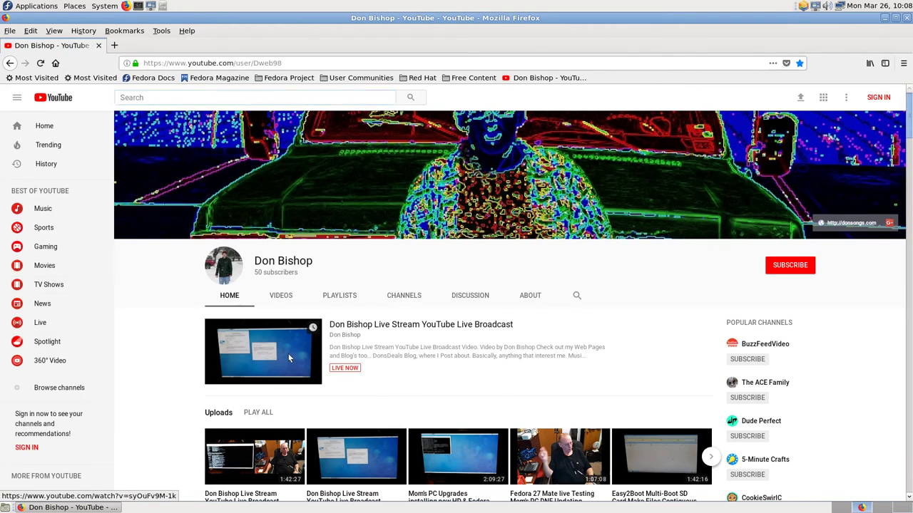
{"action": "left_click", "coordinate": [287, 353]}
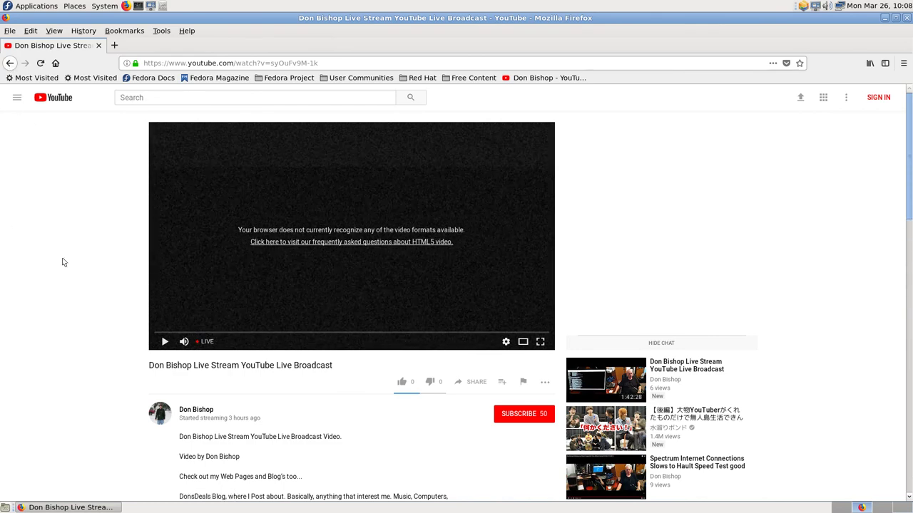
{"action": "key", "text": "alt+Left"}
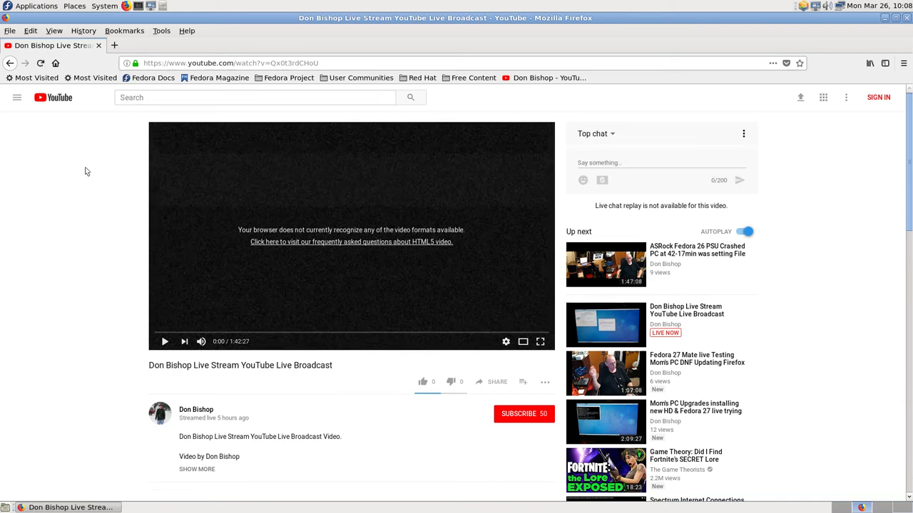
{"action": "left_click", "coordinate": [11, 64]}
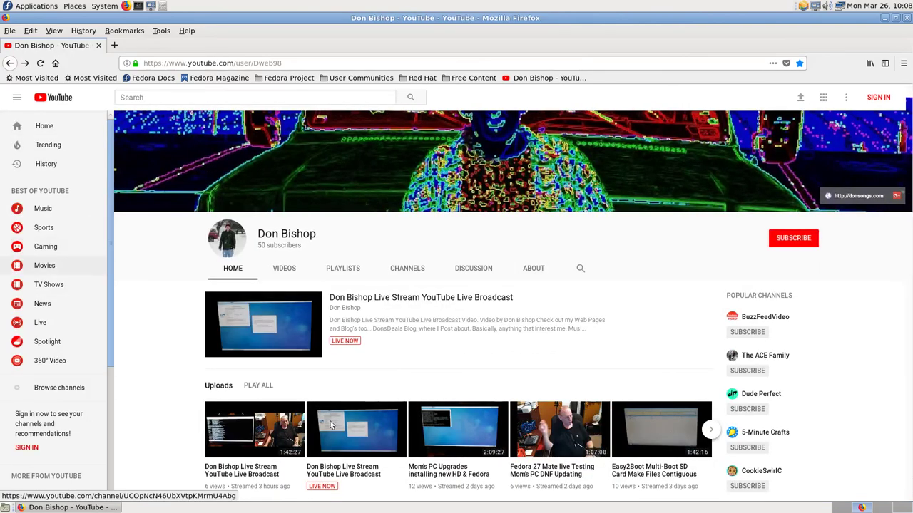
{"action": "scroll", "coordinate": [331, 421], "scroll_direction": "down", "scroll_amount": 2}
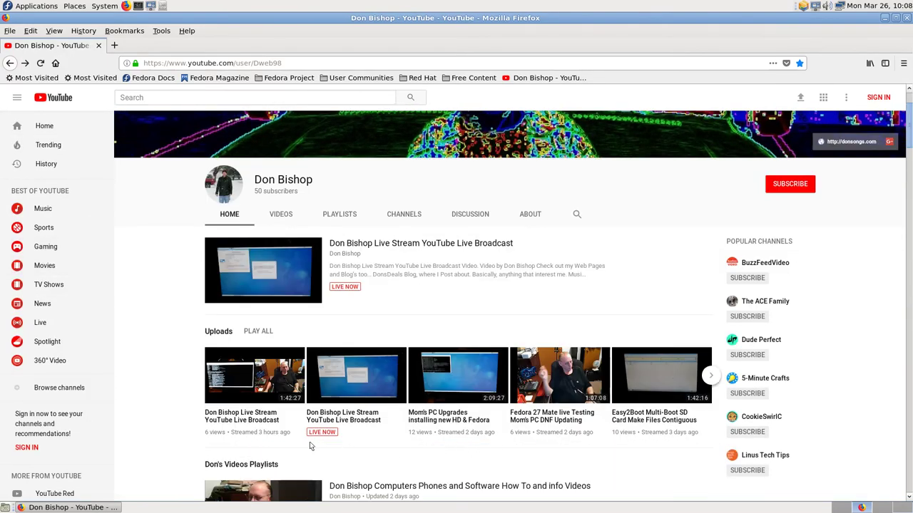
{"action": "left_click", "coordinate": [467, 378]}
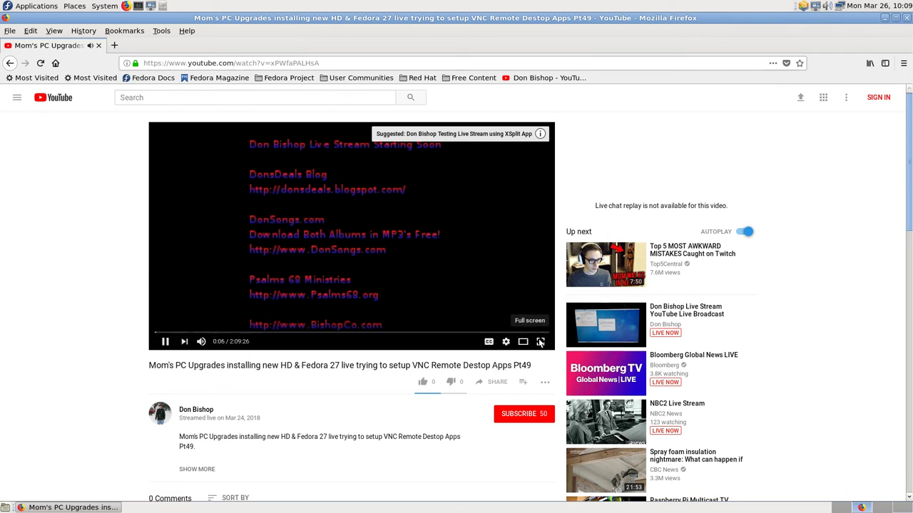
Watch the Pt49 video full screen, exit with Esc, and pause it at 0:40.
{"action": "left_click", "coordinate": [540, 342]}
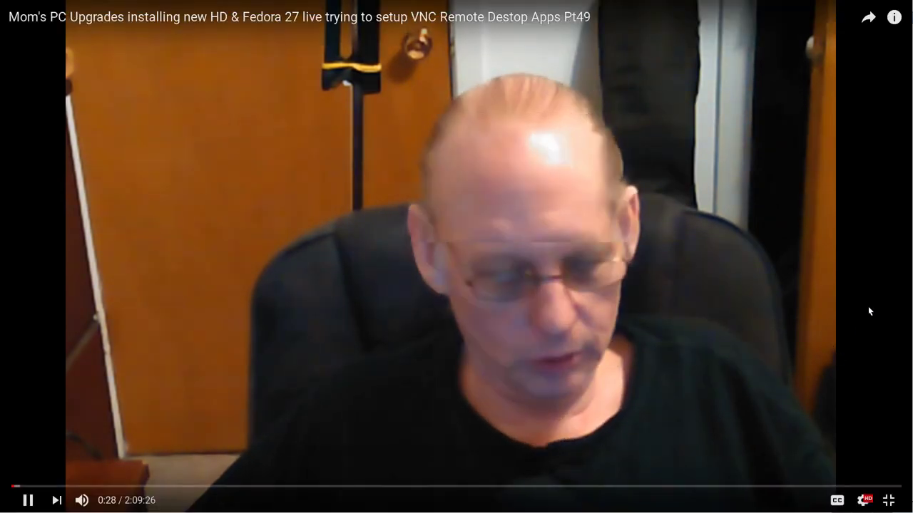
{"action": "key", "text": "Escape"}
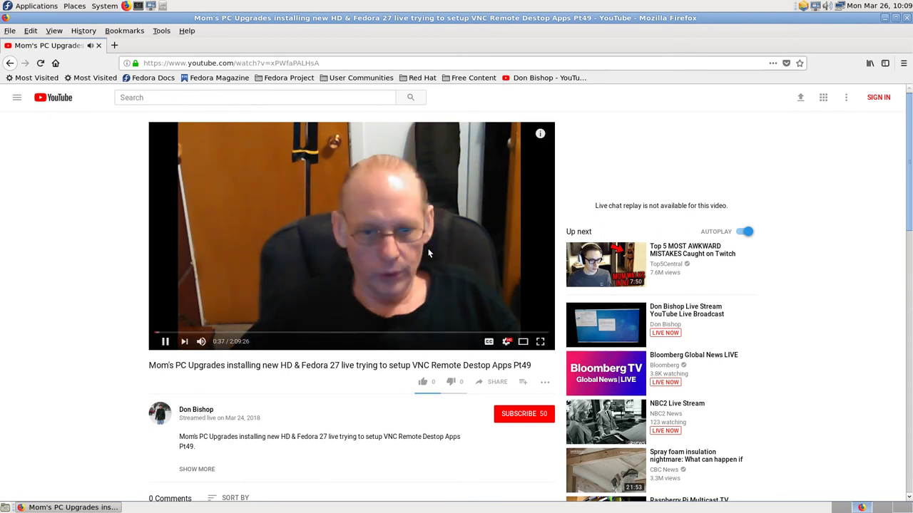
{"action": "left_click", "coordinate": [470, 234]}
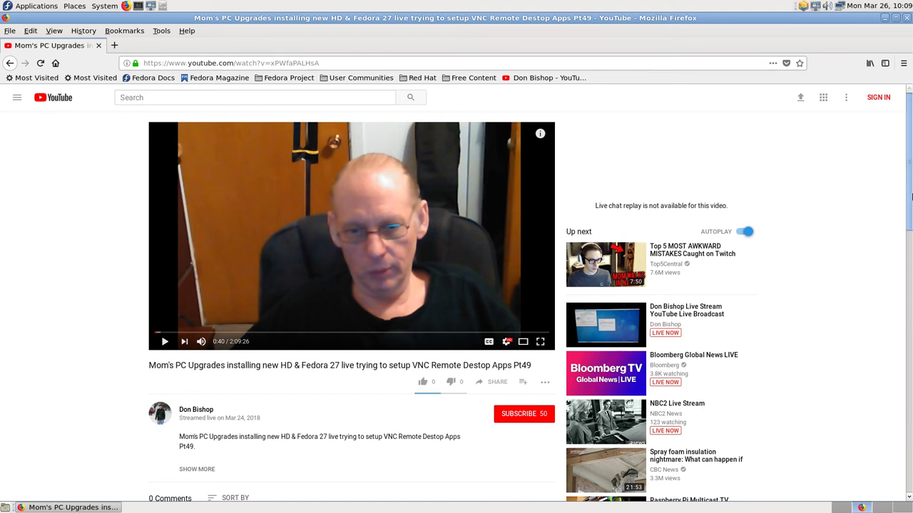
{"action": "scroll", "coordinate": [902, 296], "scroll_direction": "down", "scroll_amount": 1}
{"action": "left_click_drag", "start_coordinate": [902, 296], "coordinate": [906, 496]}
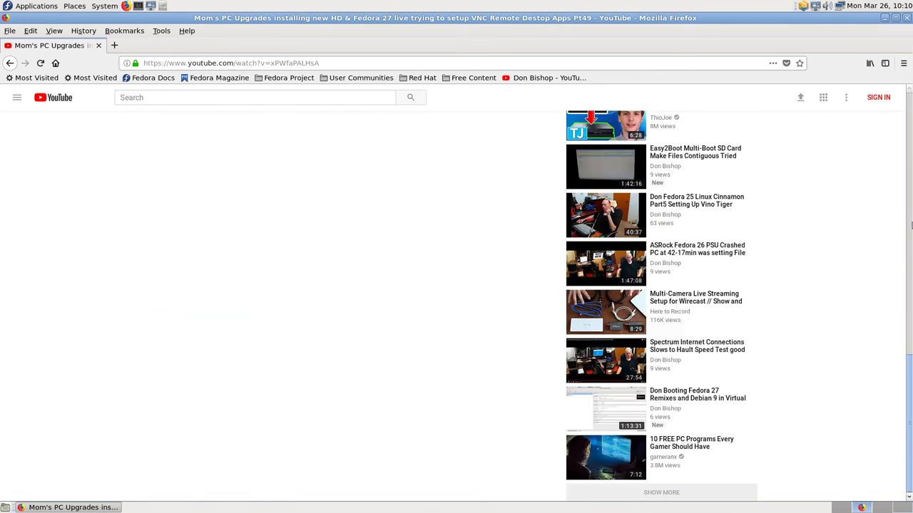
{"action": "left_click", "coordinate": [911, 226]}
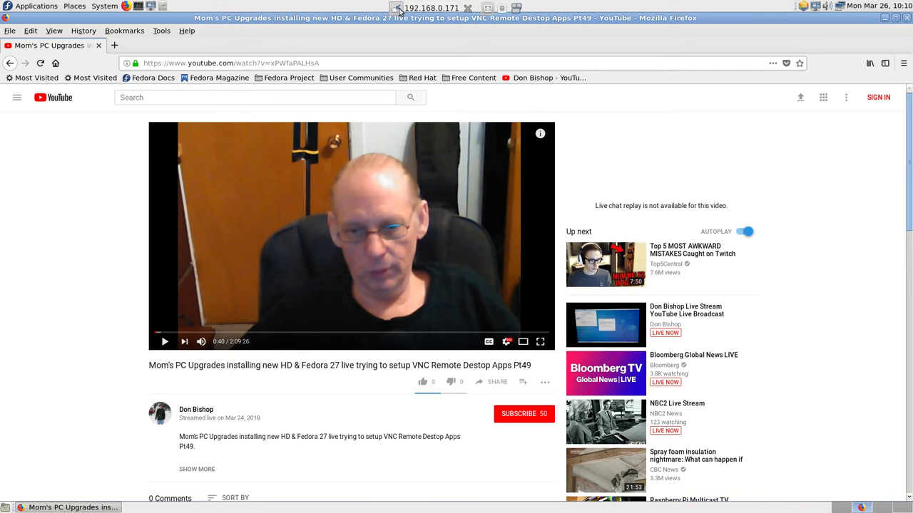
Toggle the viewer out of and back into fullscreen, then close Firefox.
{"action": "left_click", "coordinate": [396, 9]}
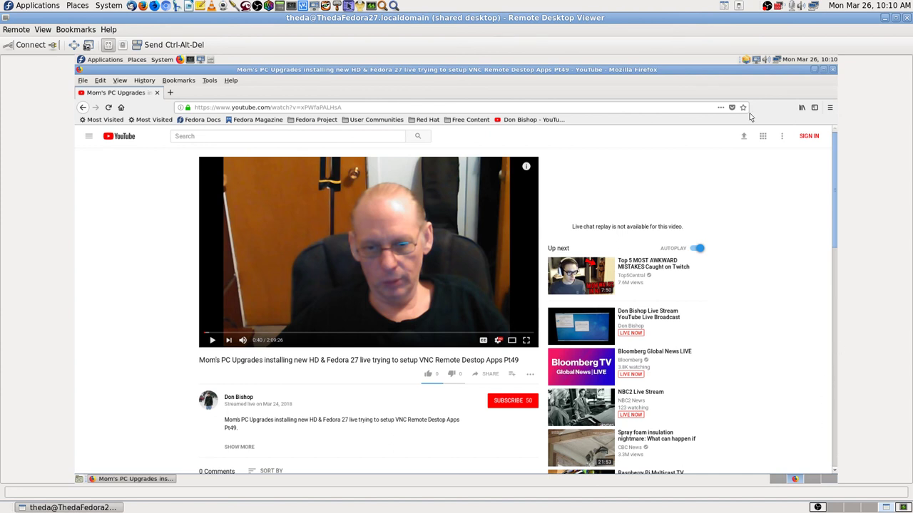
{"action": "left_click", "coordinate": [74, 44]}
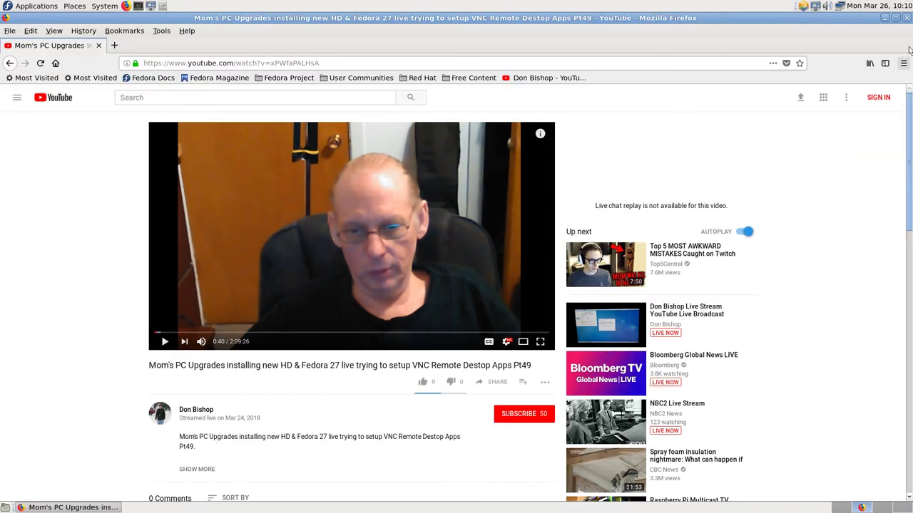
{"action": "left_click", "coordinate": [907, 18]}
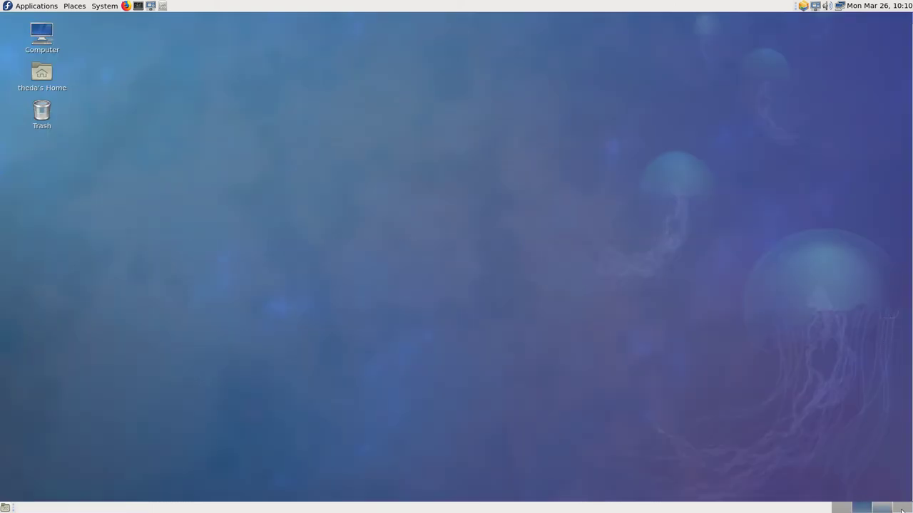
Switch workspaces back to the first one and open then dismiss the software updater menu.
{"action": "left_click", "coordinate": [902, 508]}
{"action": "left_click", "coordinate": [842, 508]}
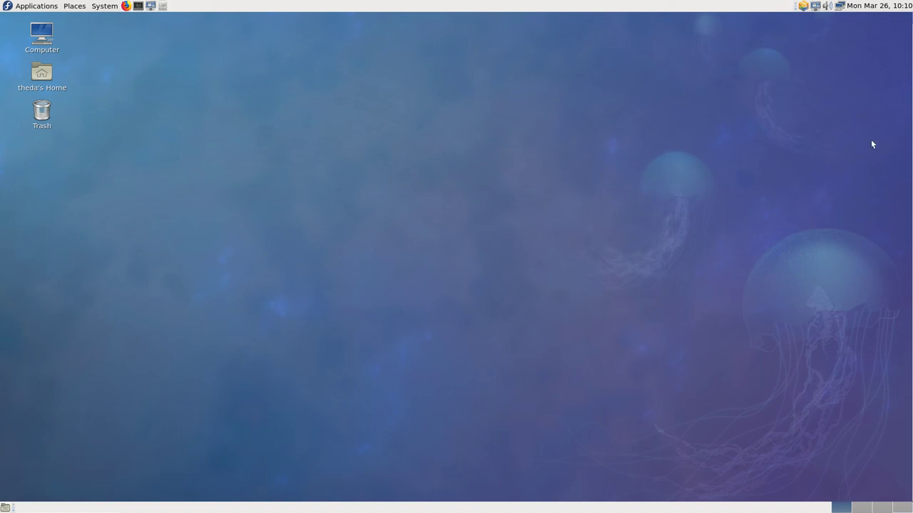
{"action": "left_click", "coordinate": [804, 7]}
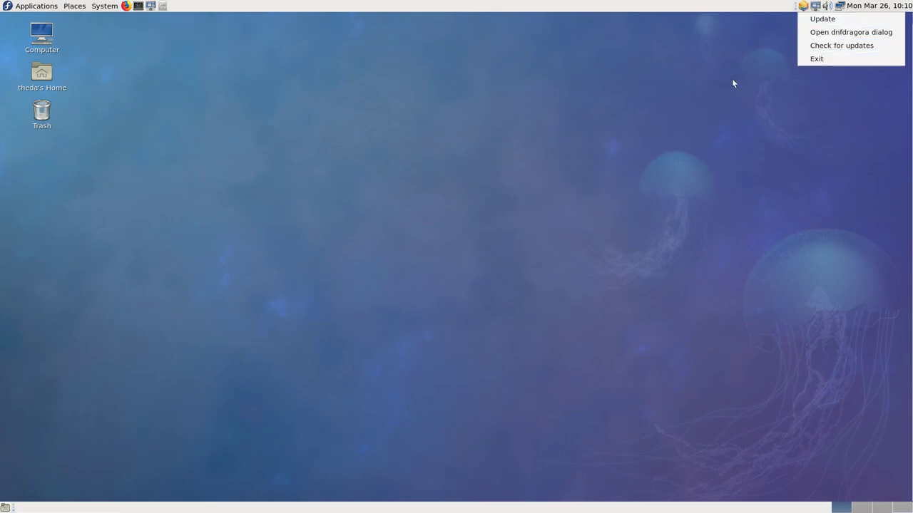
{"action": "left_click", "coordinate": [759, 31]}
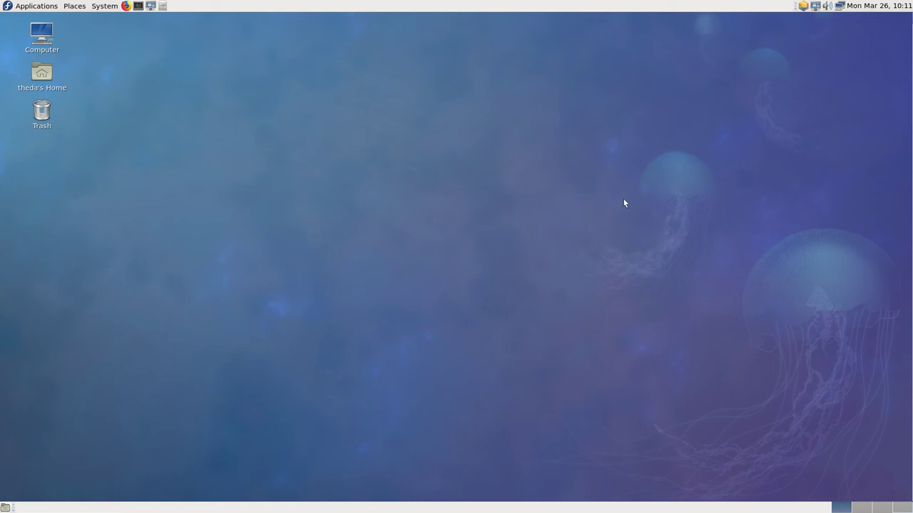
{"action": "left_click", "coordinate": [34, 8]}
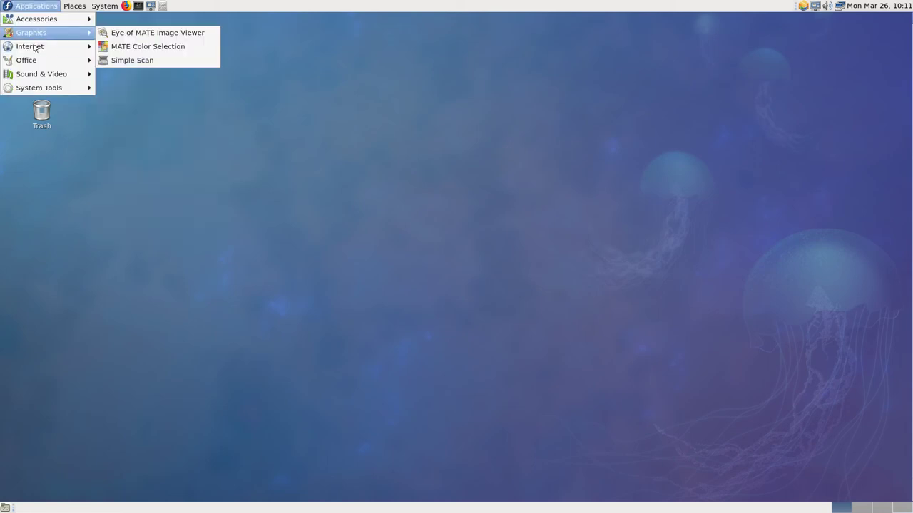
{"action": "mouse_move", "coordinate": [76, 91]}
{"action": "left_click", "coordinate": [559, 209]}
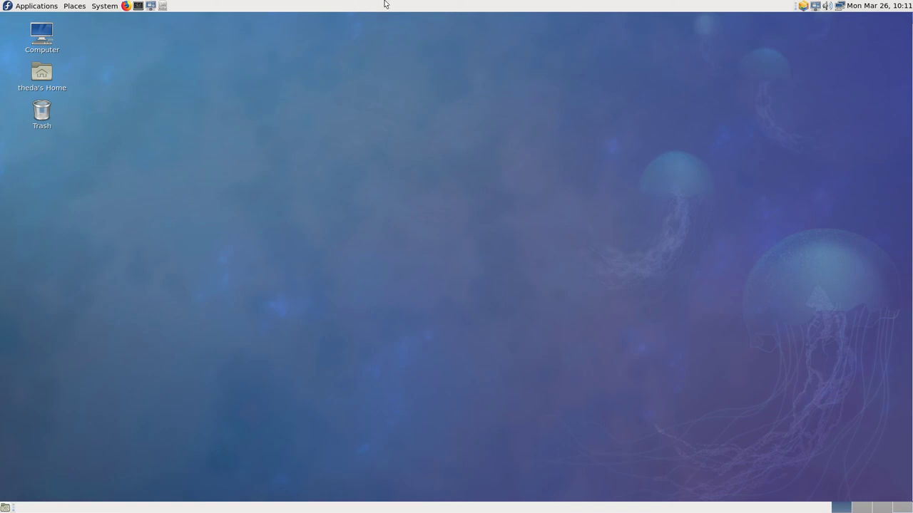
{"action": "mouse_move", "coordinate": [414, 8]}
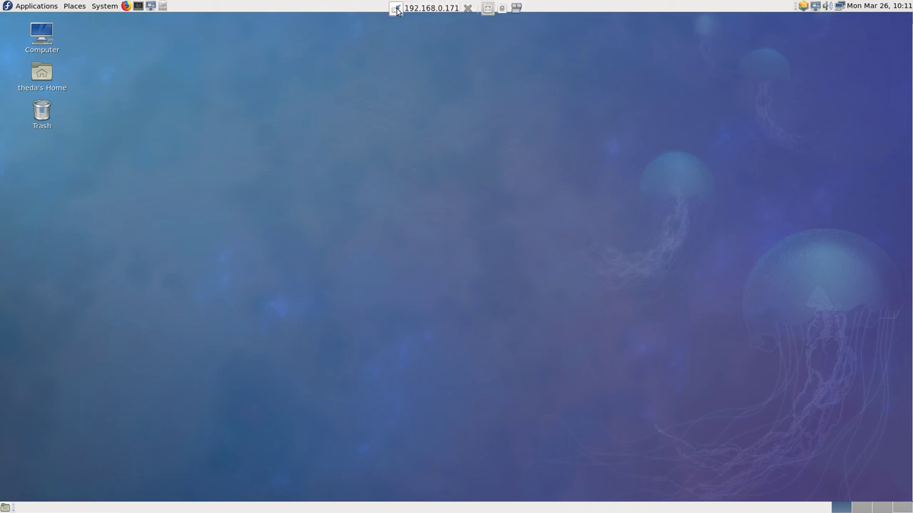
Exit fullscreen and close Remote Desktop Viewer, then switch OBS Studio to the Cams Both 1 & 2 scene.
{"action": "key", "text": "F11"}
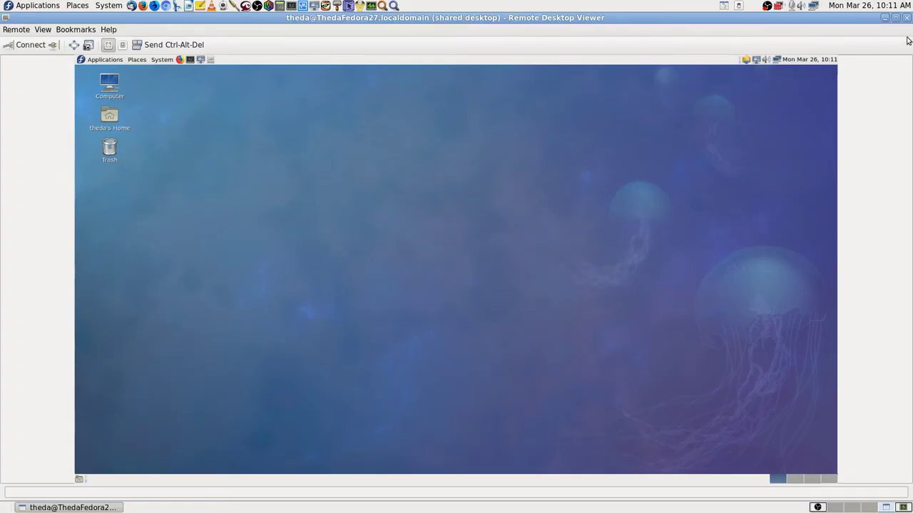
{"action": "left_click", "coordinate": [906, 18]}
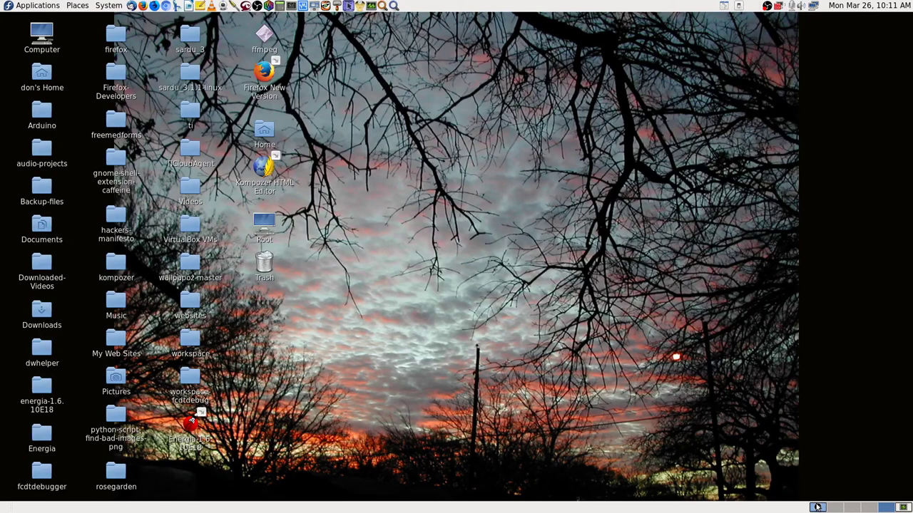
{"action": "left_click", "coordinate": [817, 507]}
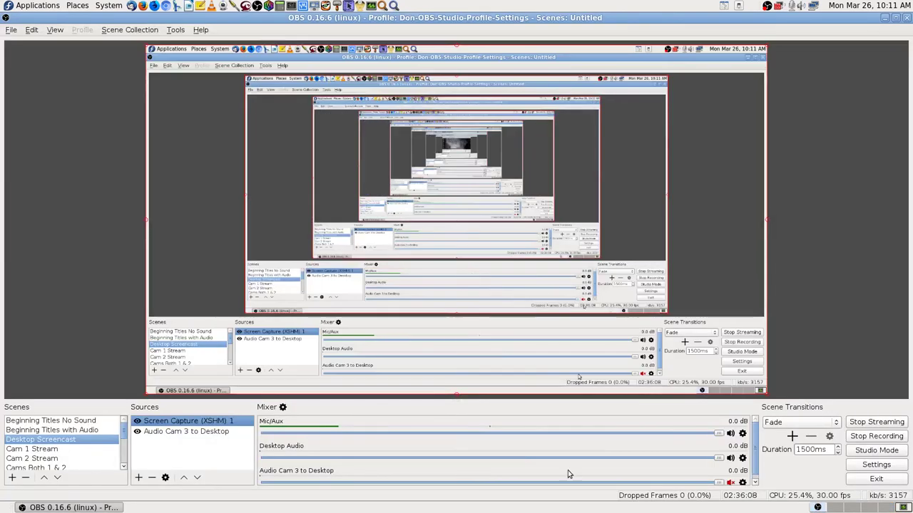
{"action": "left_click", "coordinate": [39, 468]}
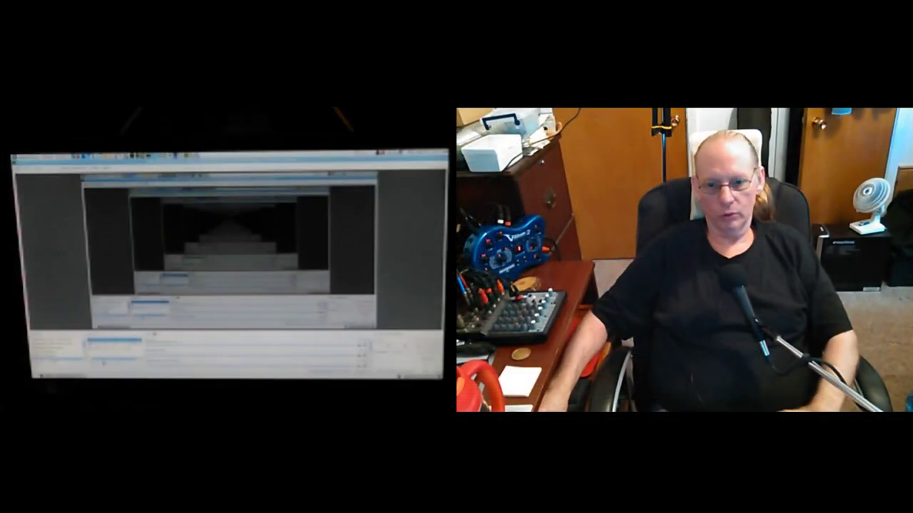
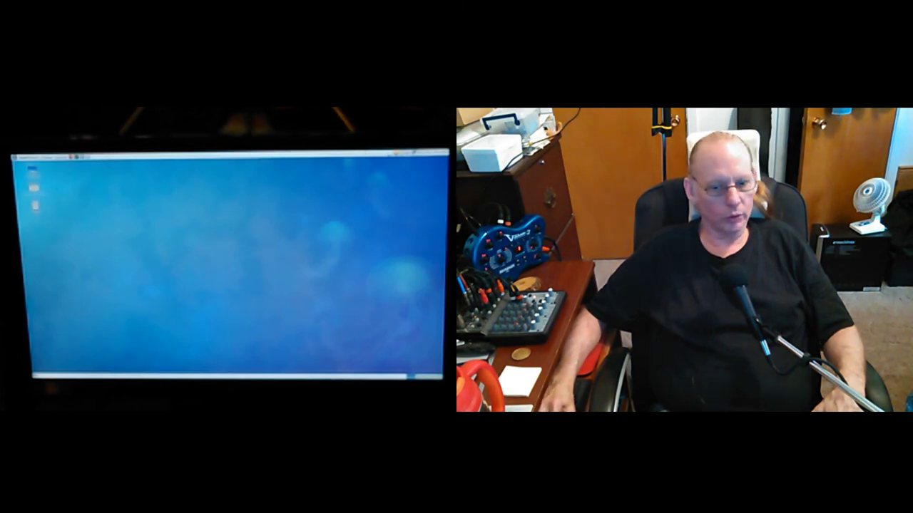
Choose Log Out from the desktop menu to show the centered confirmation dialog.
{"action": "right_click", "coordinate": [56, 158]}
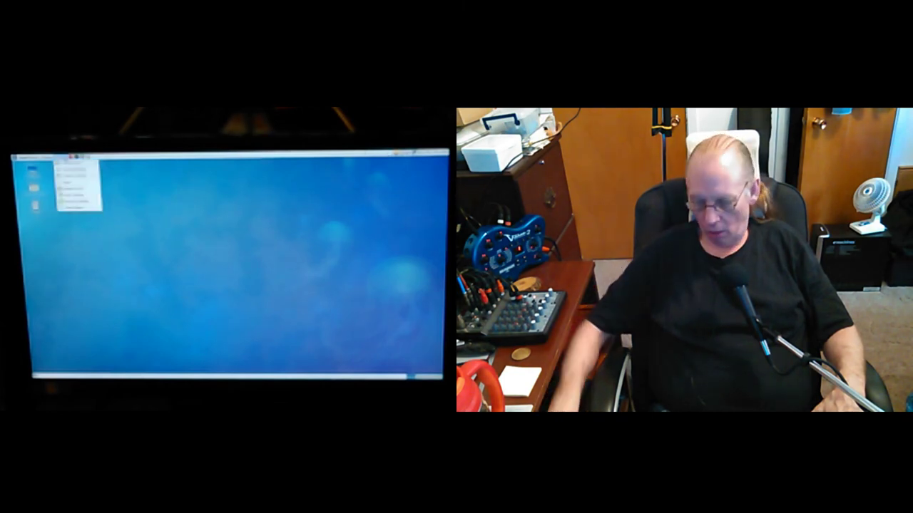
{"action": "key", "text": "Escape"}
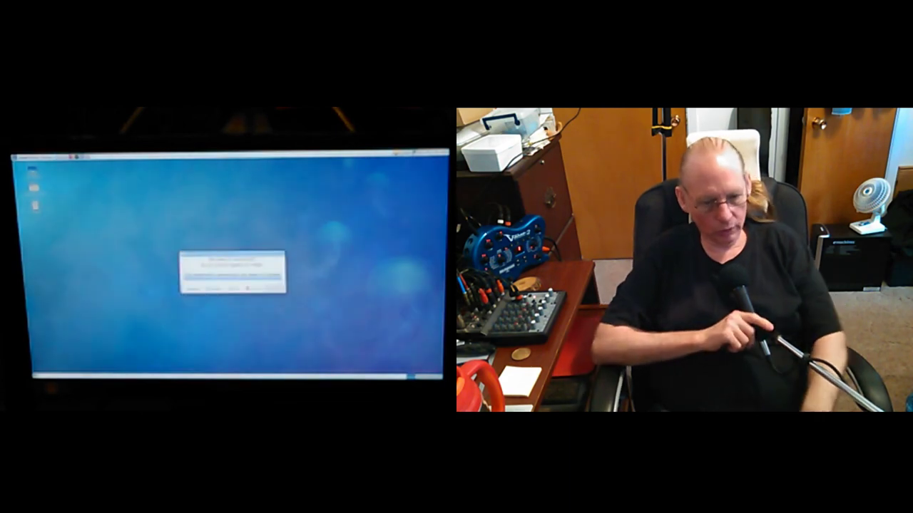